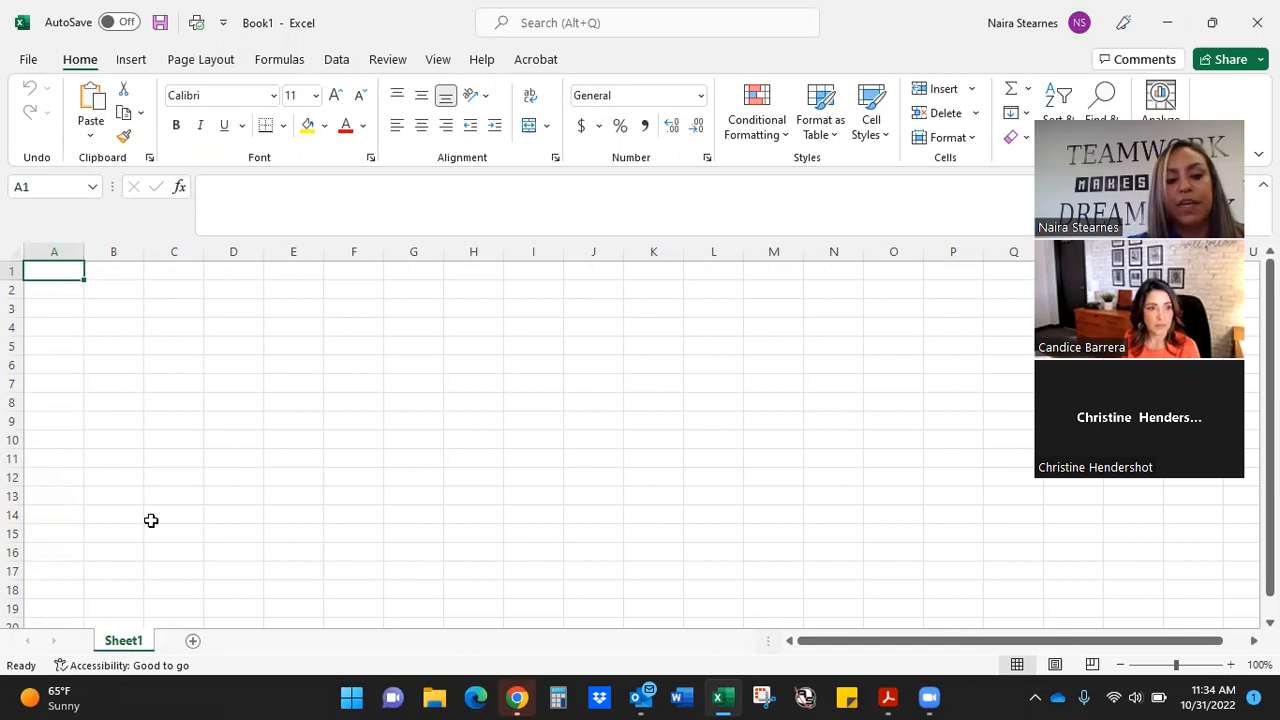
pyautogui.rightClick(127, 643)
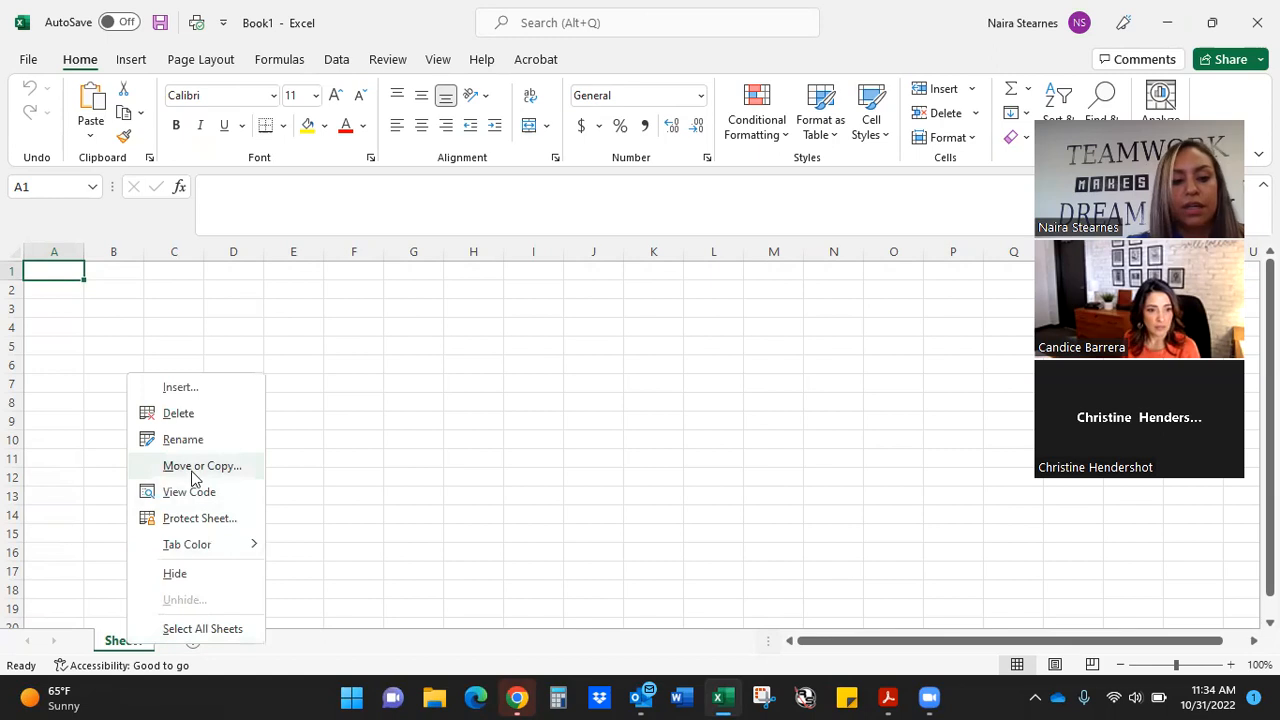
pyautogui.click(193, 467)
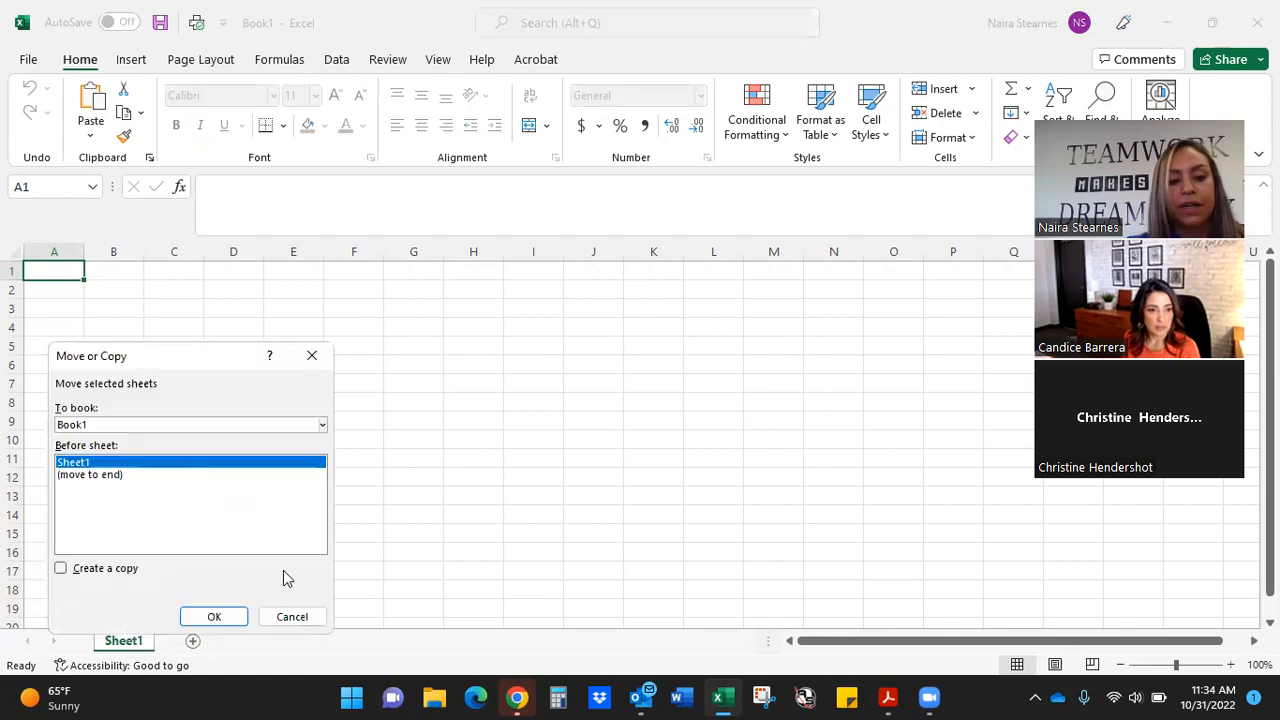
pyautogui.click(307, 615)
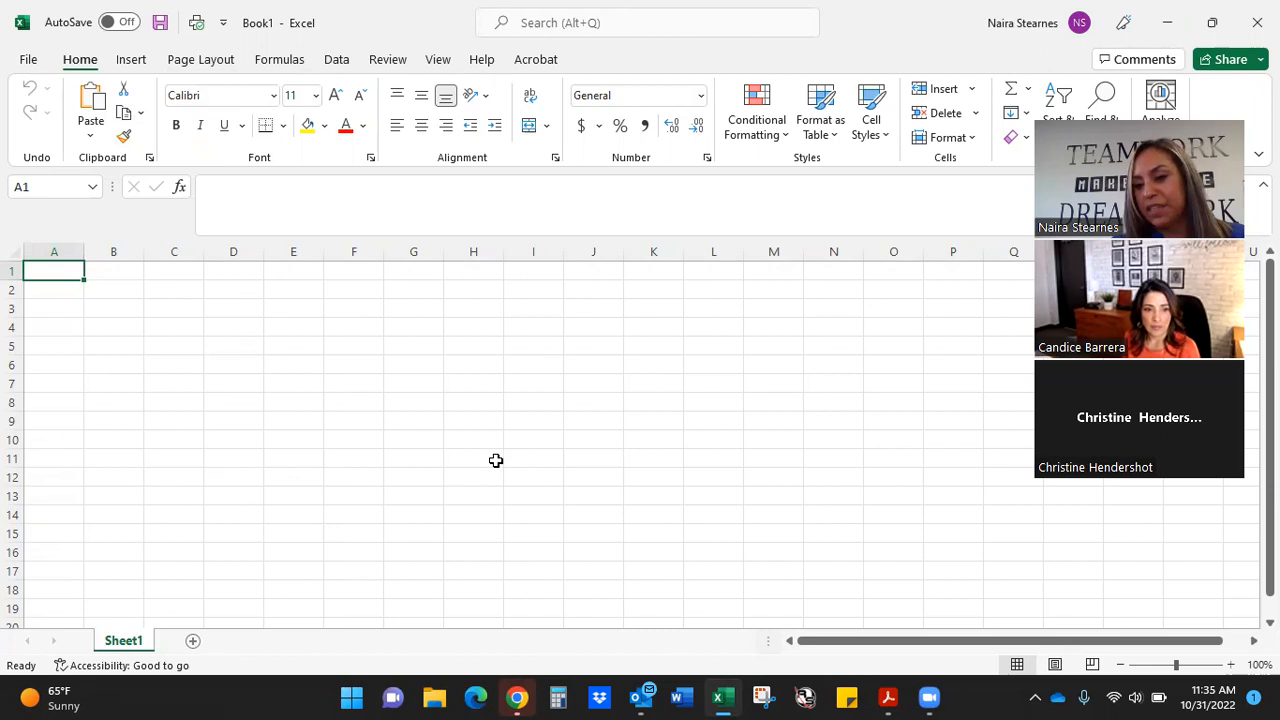
pyautogui.rightClick(126, 651)
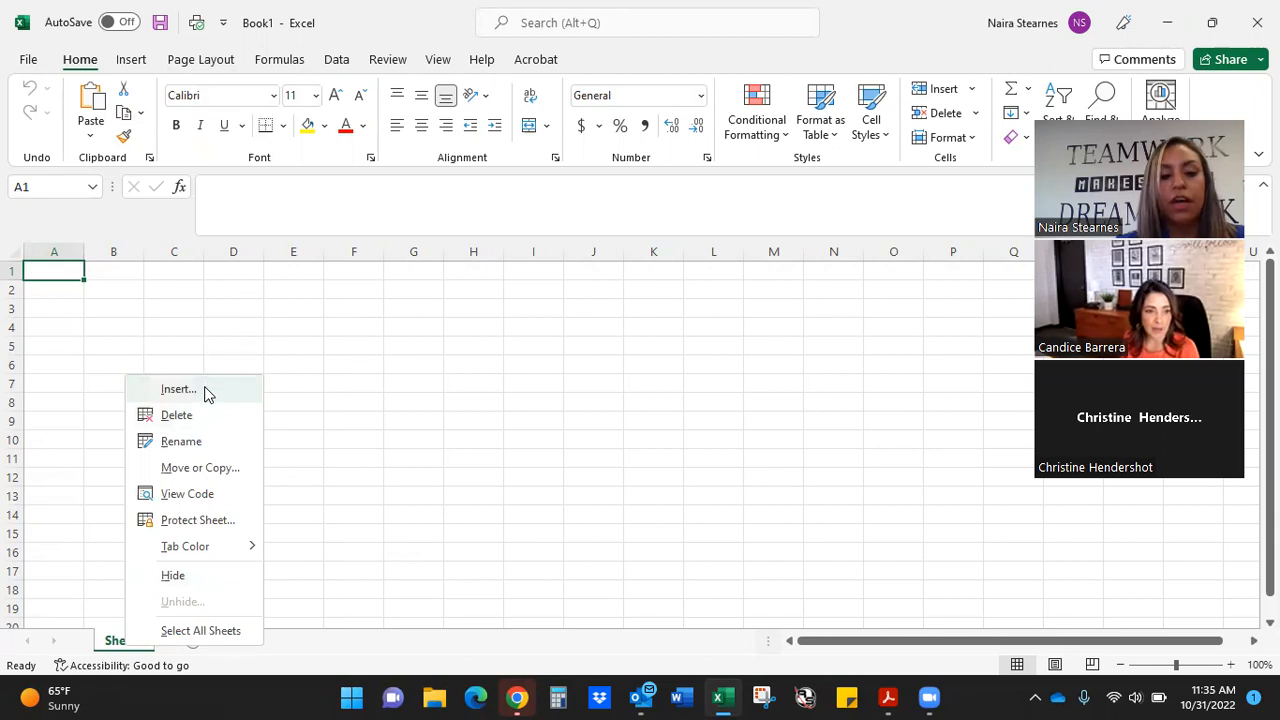
pyautogui.click(437, 411)
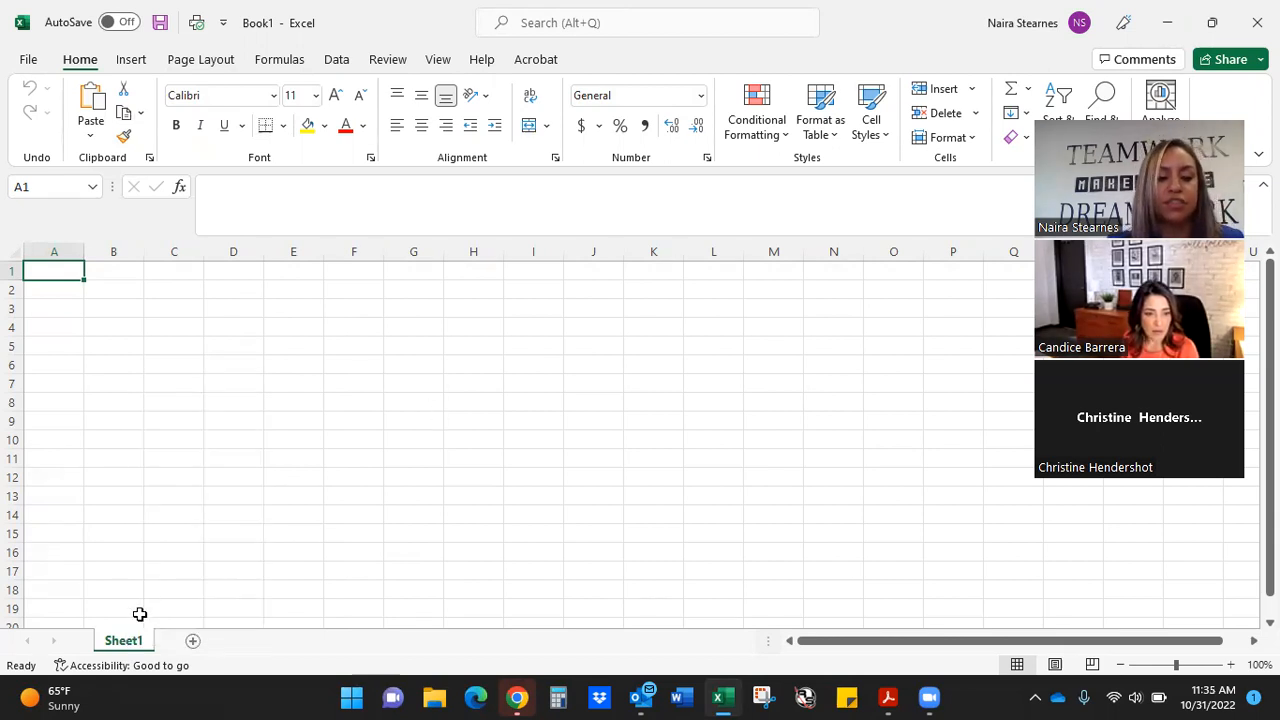
# Add two new blank worksheets to the workbook after Sheet1
pyautogui.click(193, 642)
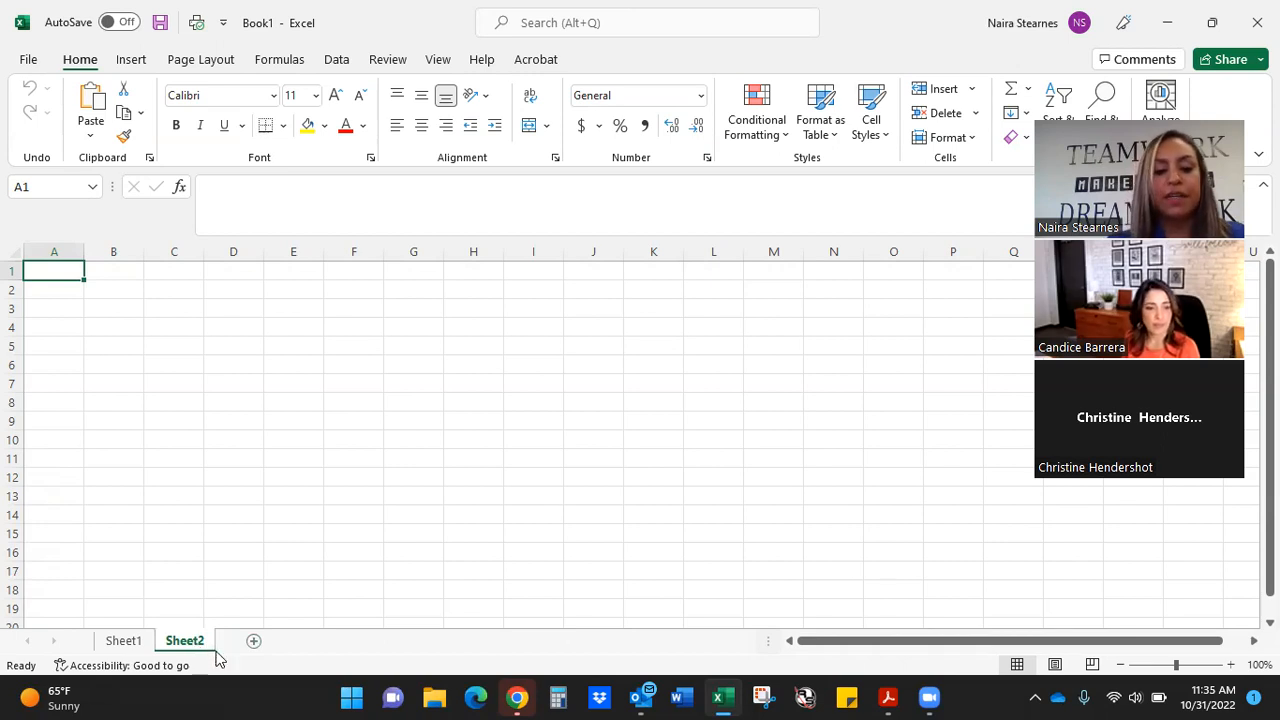
pyautogui.hotkey('shift', 'F11')
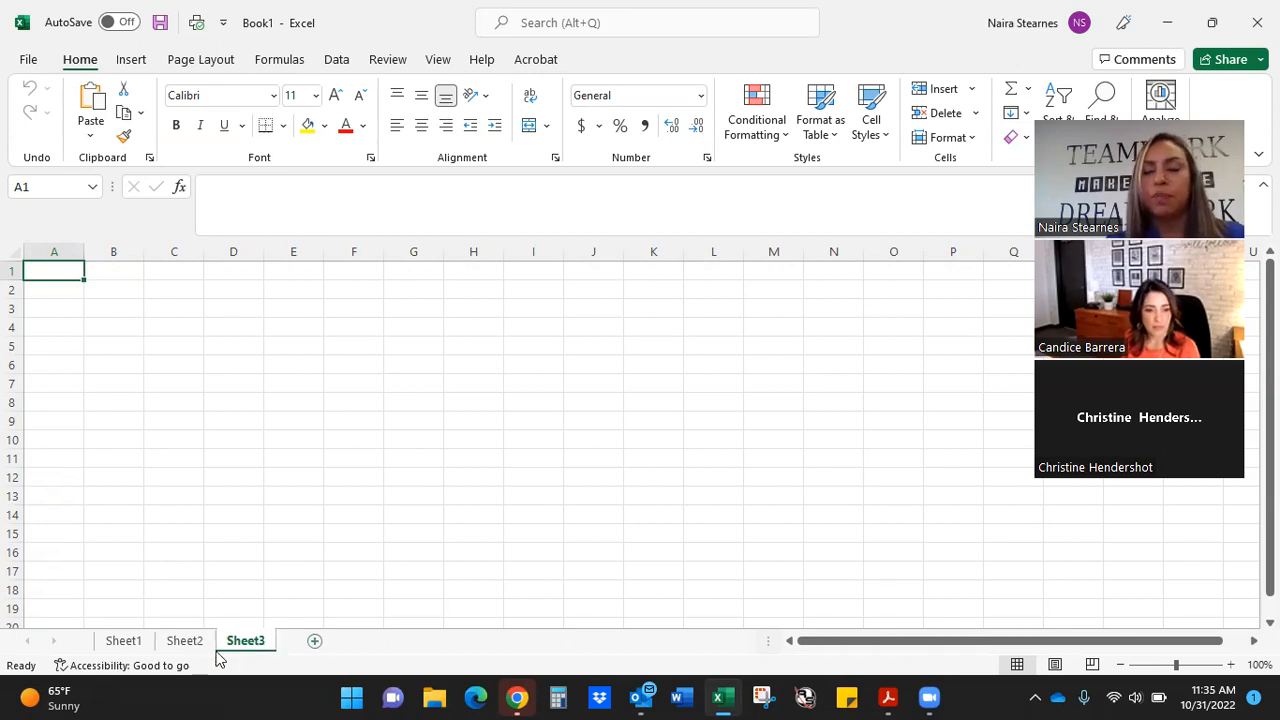
pyautogui.click(142, 645)
pyautogui.click(180, 645)
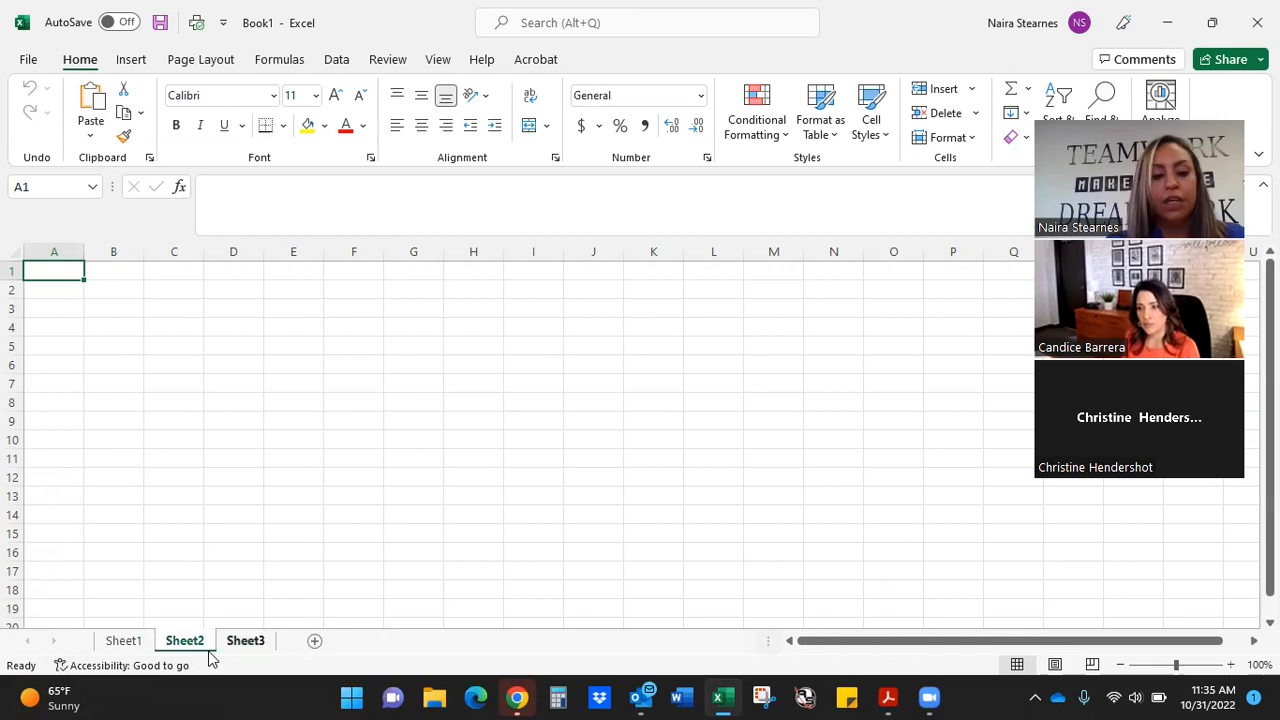
# Enter the title "First Nine Weeks Grading Period" in cell A1 of Sheet3
pyautogui.hotkey('ctrl', 'pagedown')
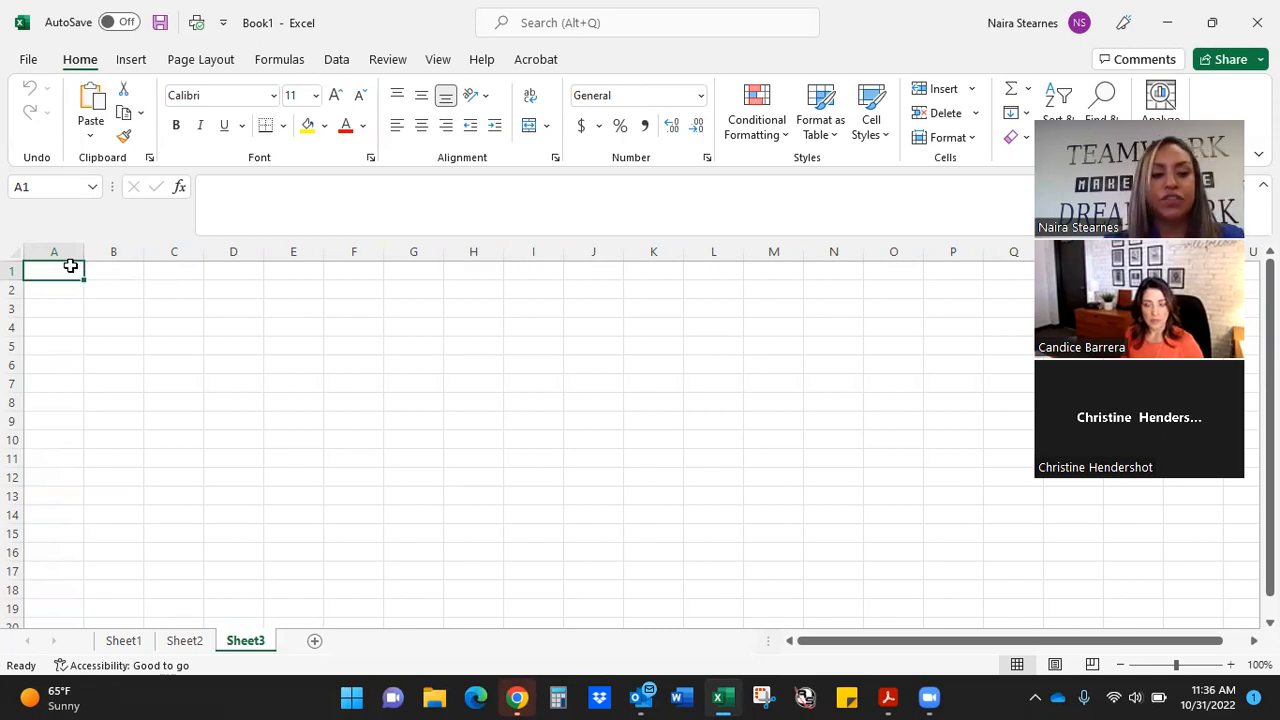
pyautogui.write('First Grading Period')
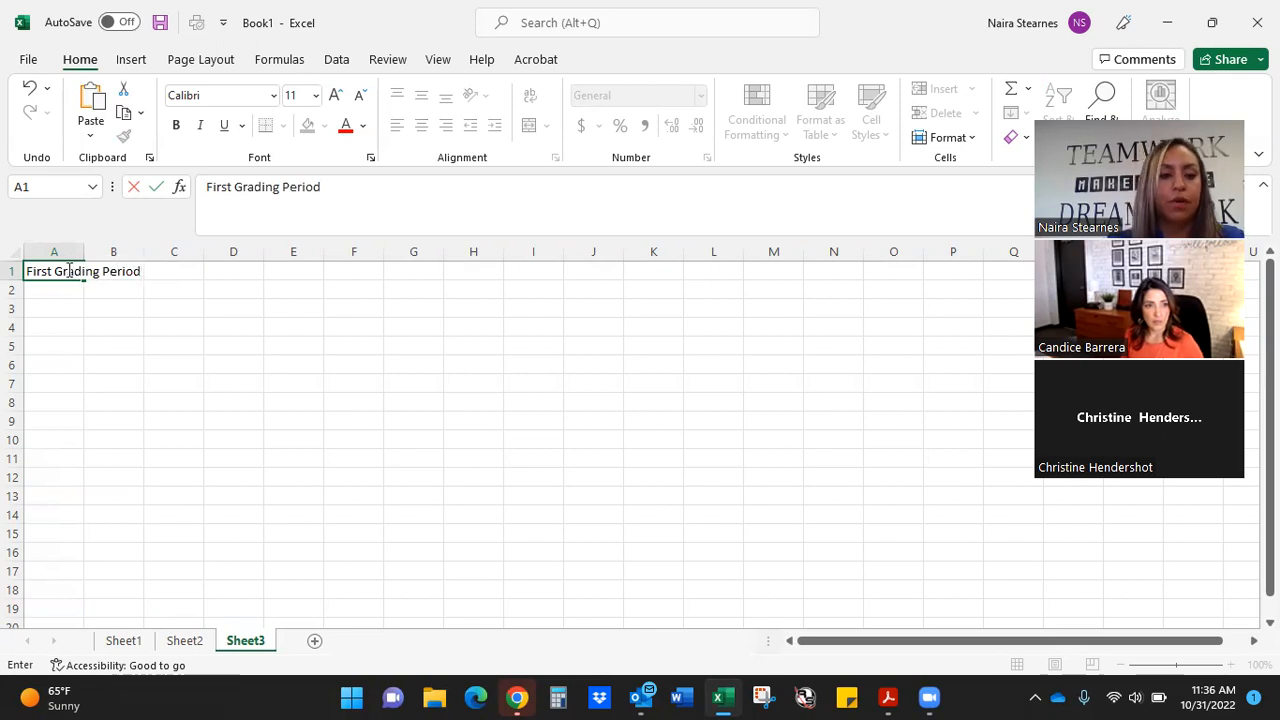
pyautogui.click(55, 270)
pyautogui.write('Nine Weeks')
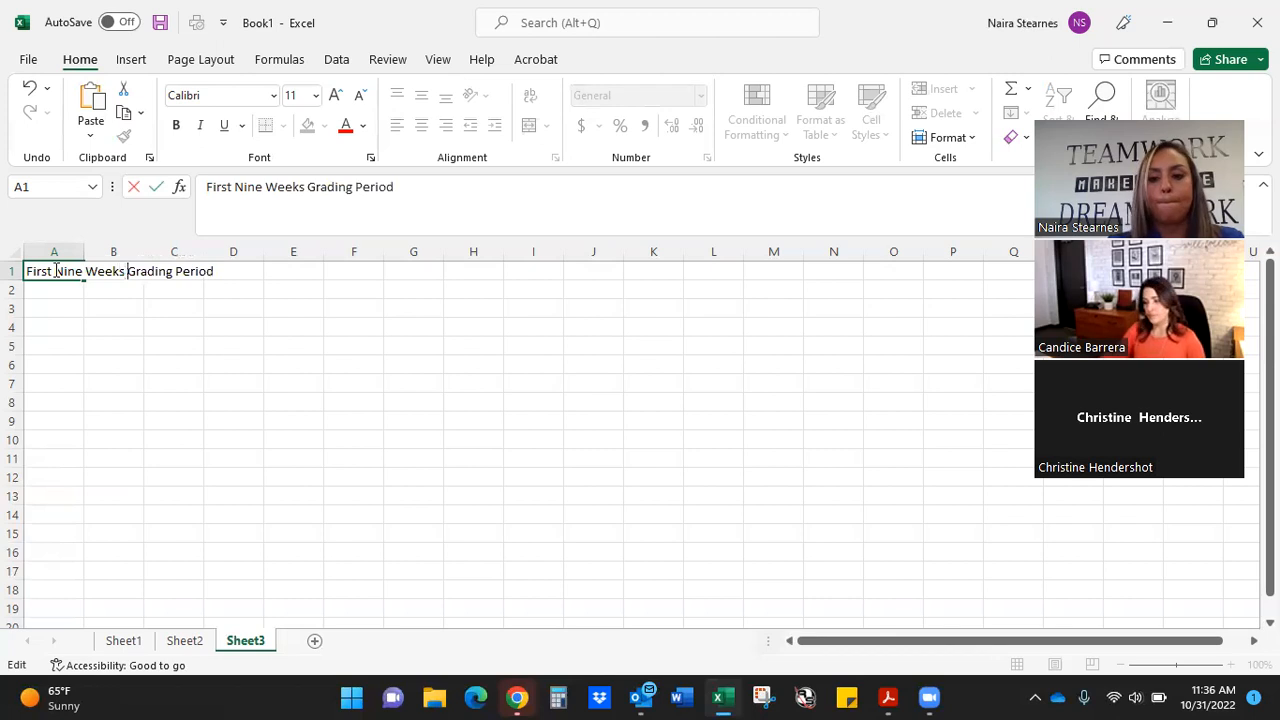
pyautogui.click(167, 342)
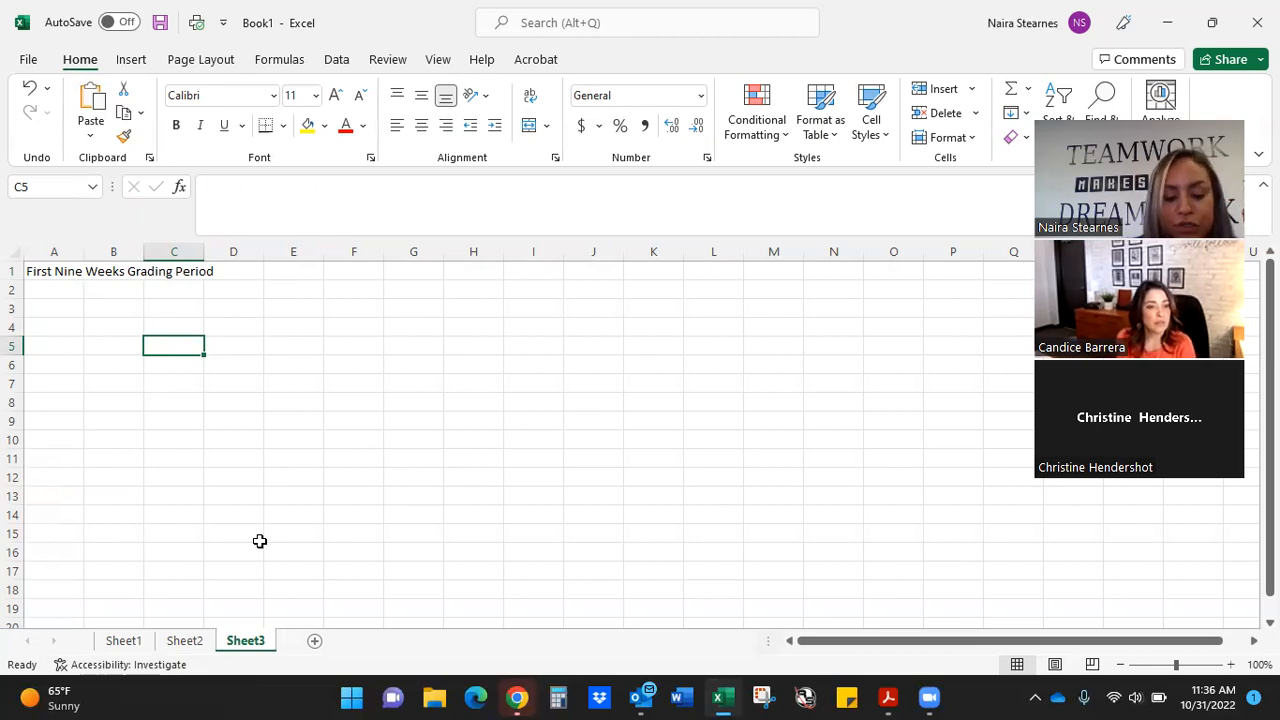
# Rename the Sheet3 worksheet as "1st 9 Weeks"
pyautogui.rightClick(259, 640)
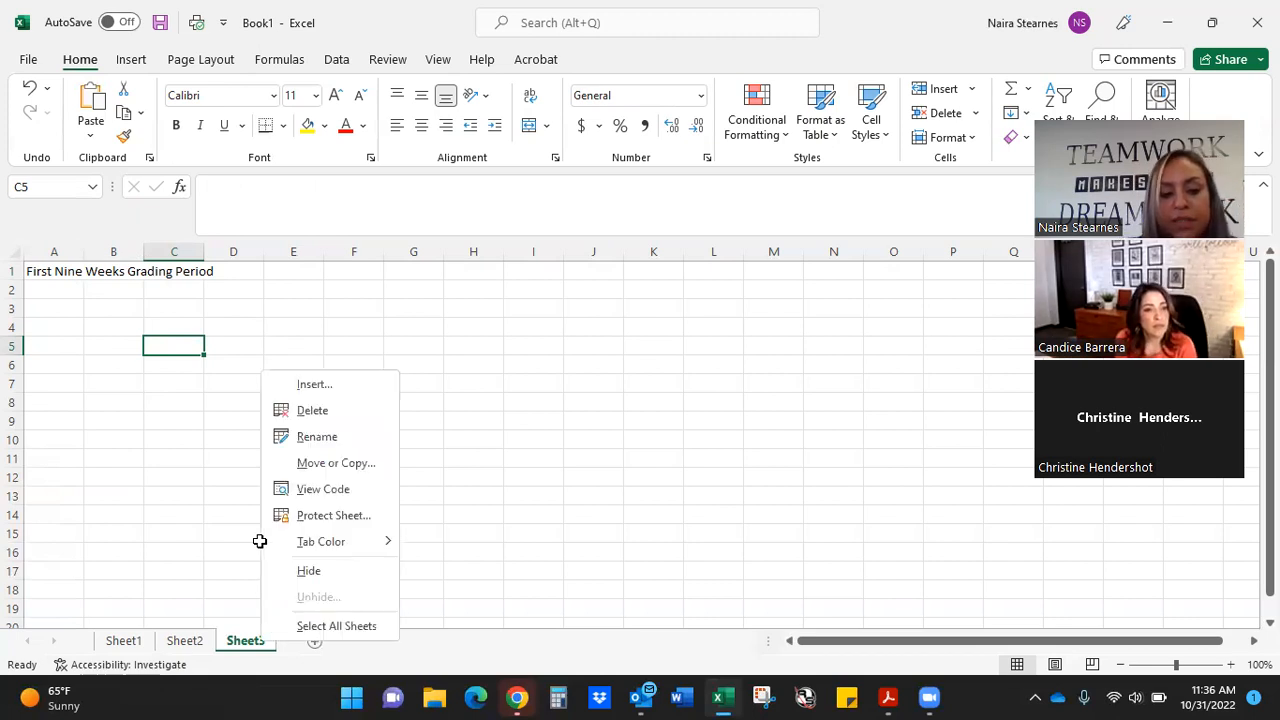
pyautogui.click(318, 436)
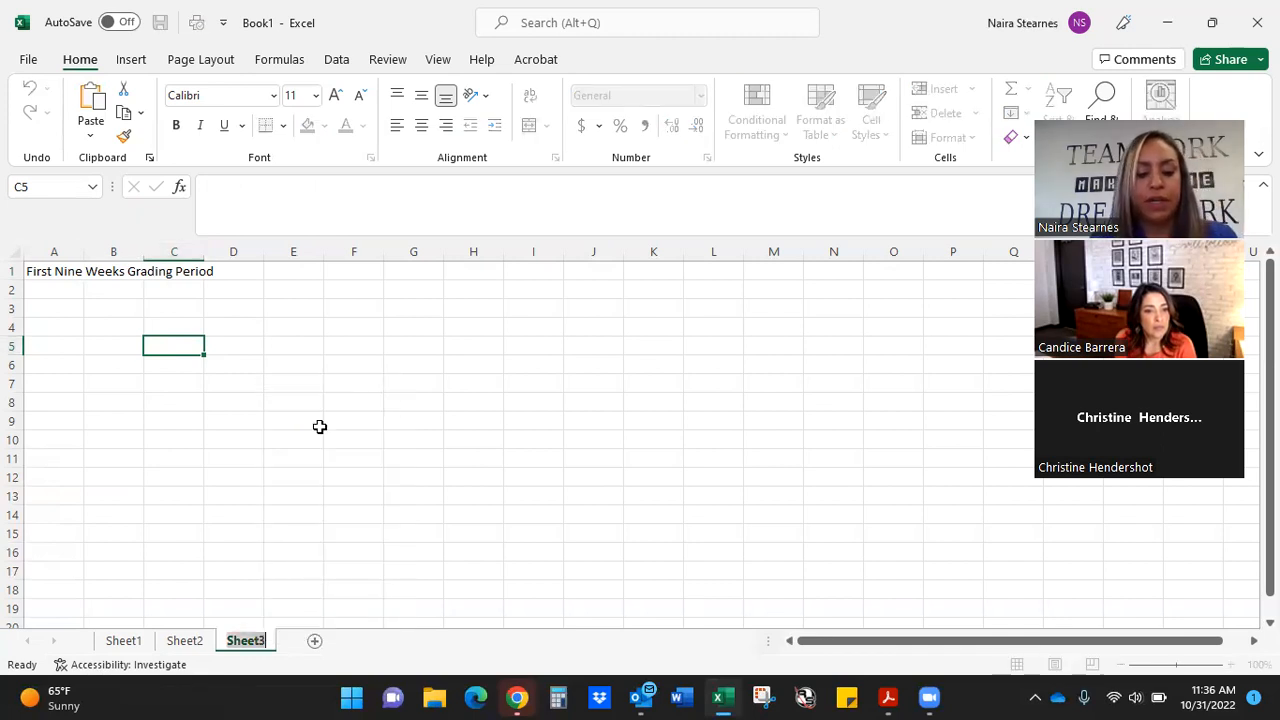
pyautogui.write('1st')
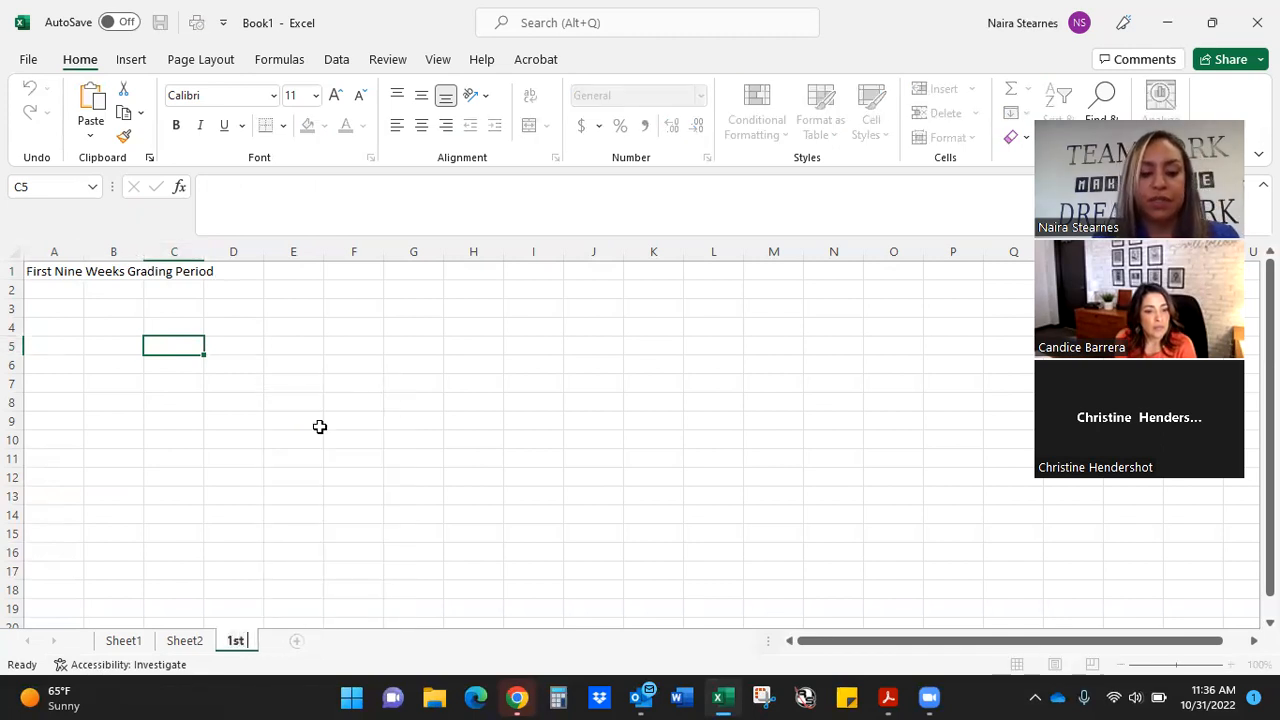
pyautogui.write(' 9 W')
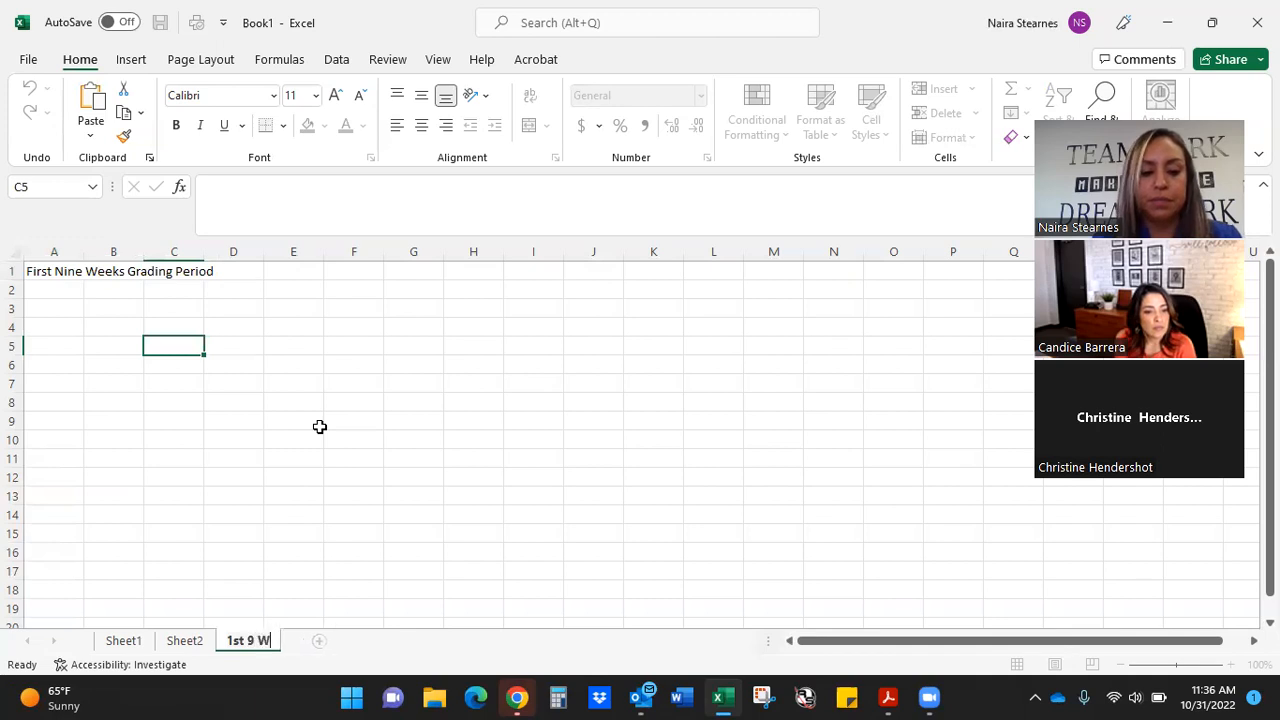
pyautogui.write('eeks')
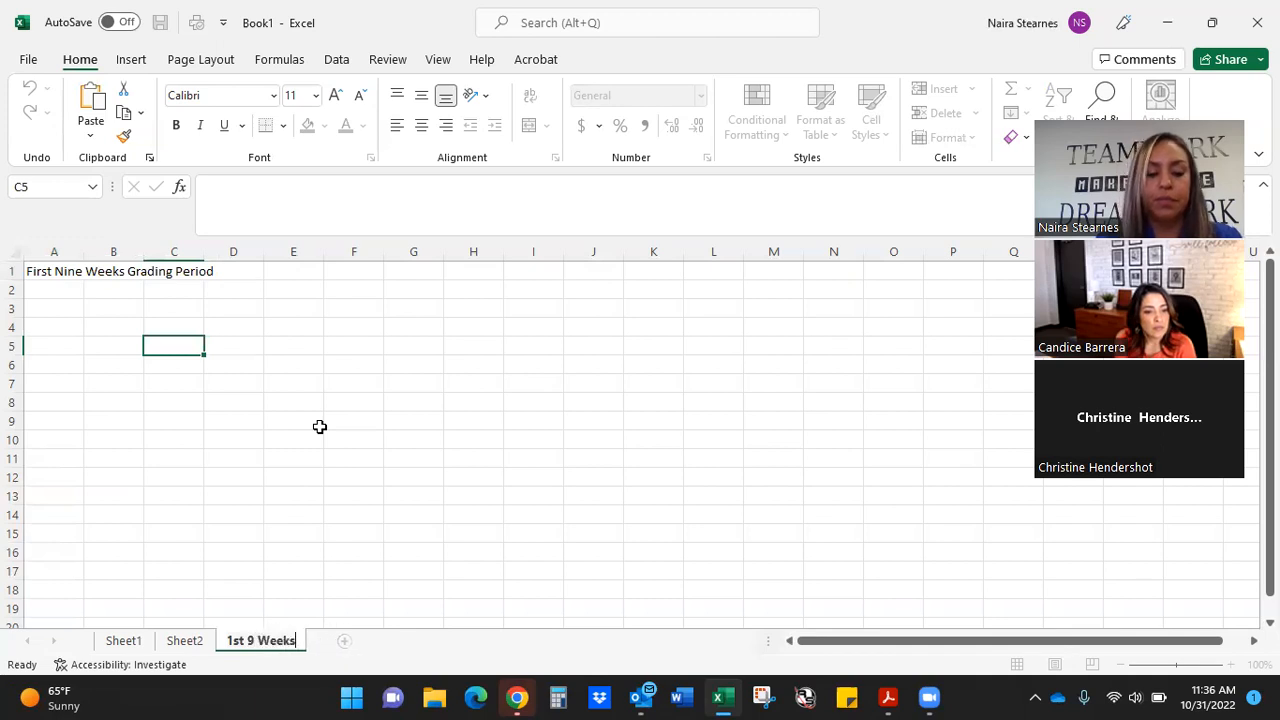
pyautogui.click(232, 561)
pyautogui.rightClick(174, 645)
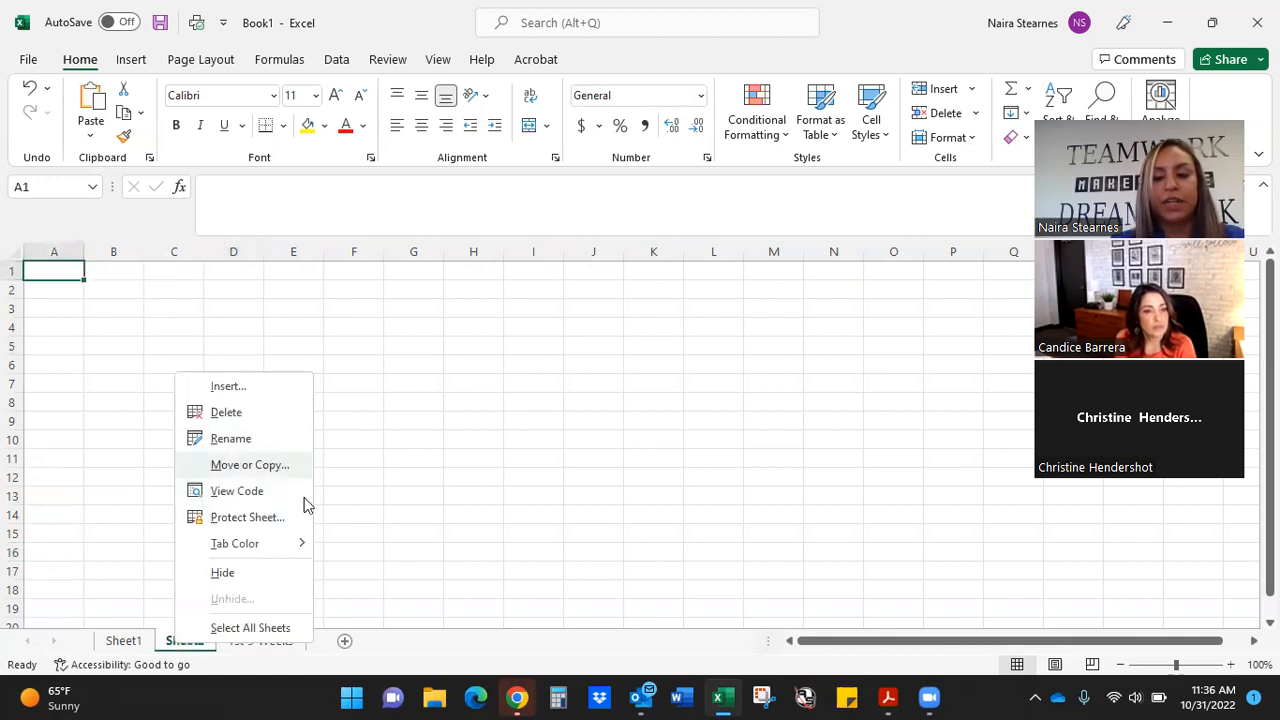
pyautogui.click(384, 547)
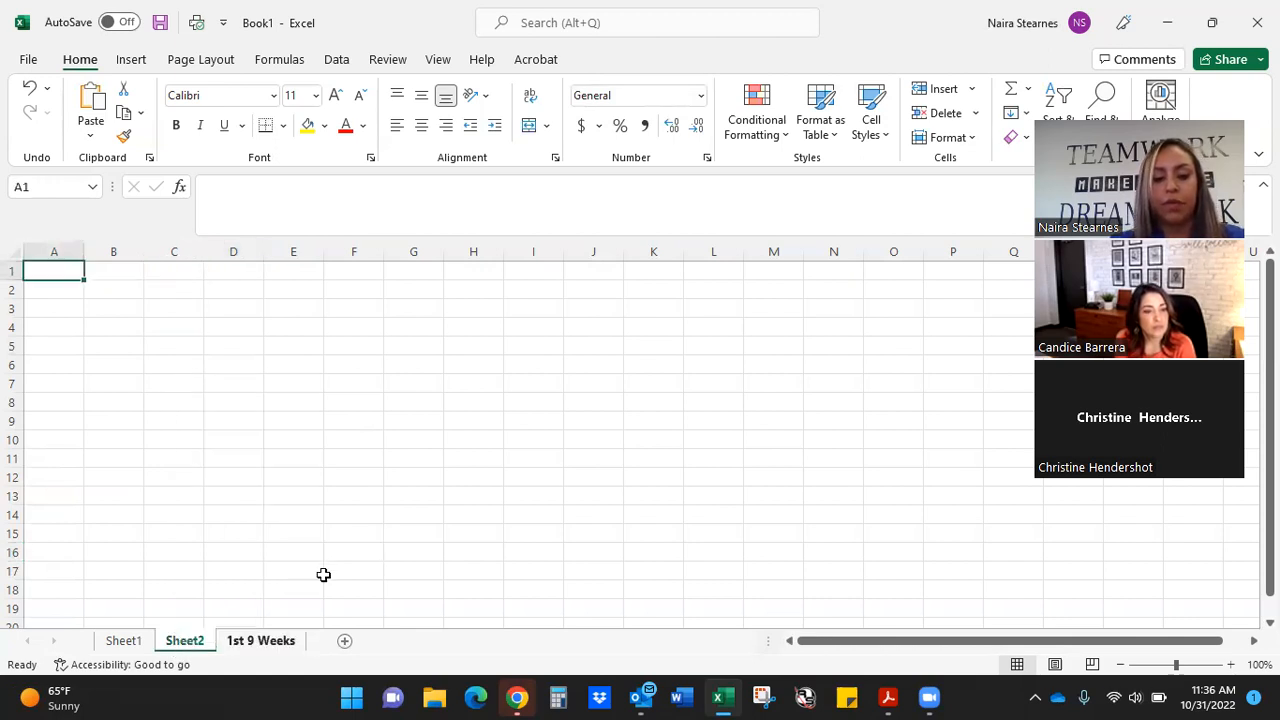
pyautogui.doubleClick(261, 641)
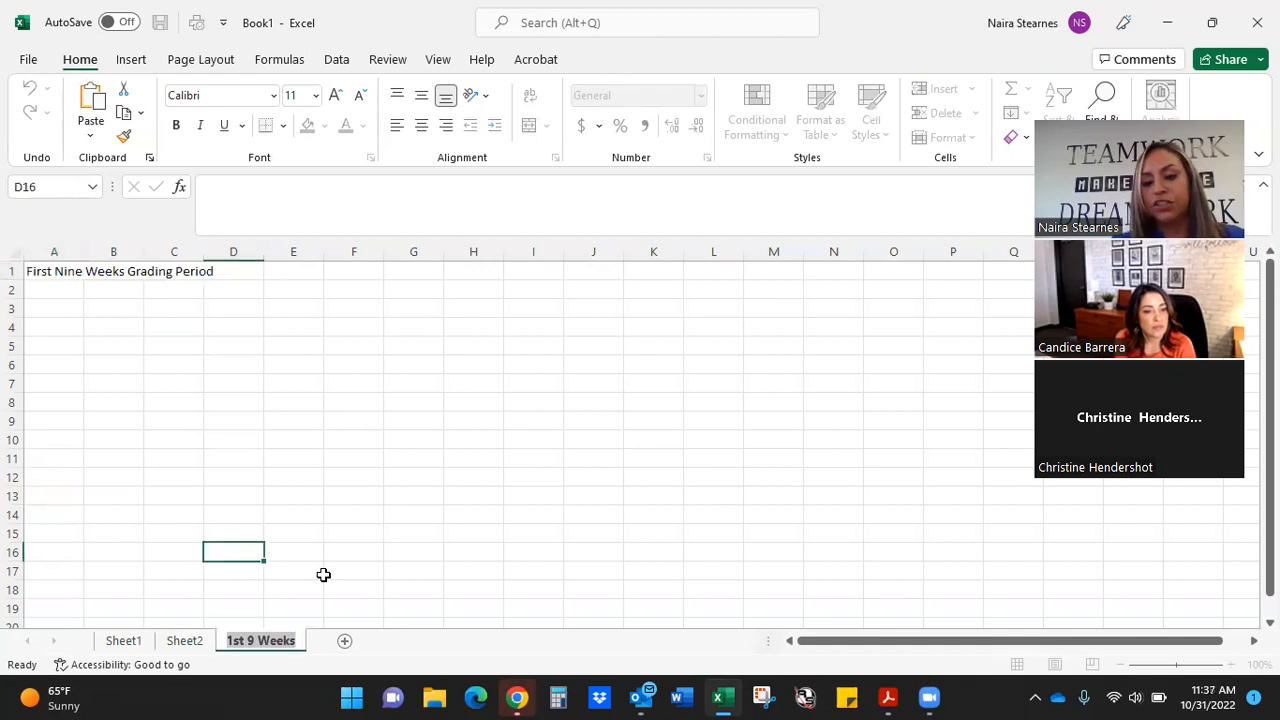
pyautogui.press('Return')
pyautogui.click(190, 641)
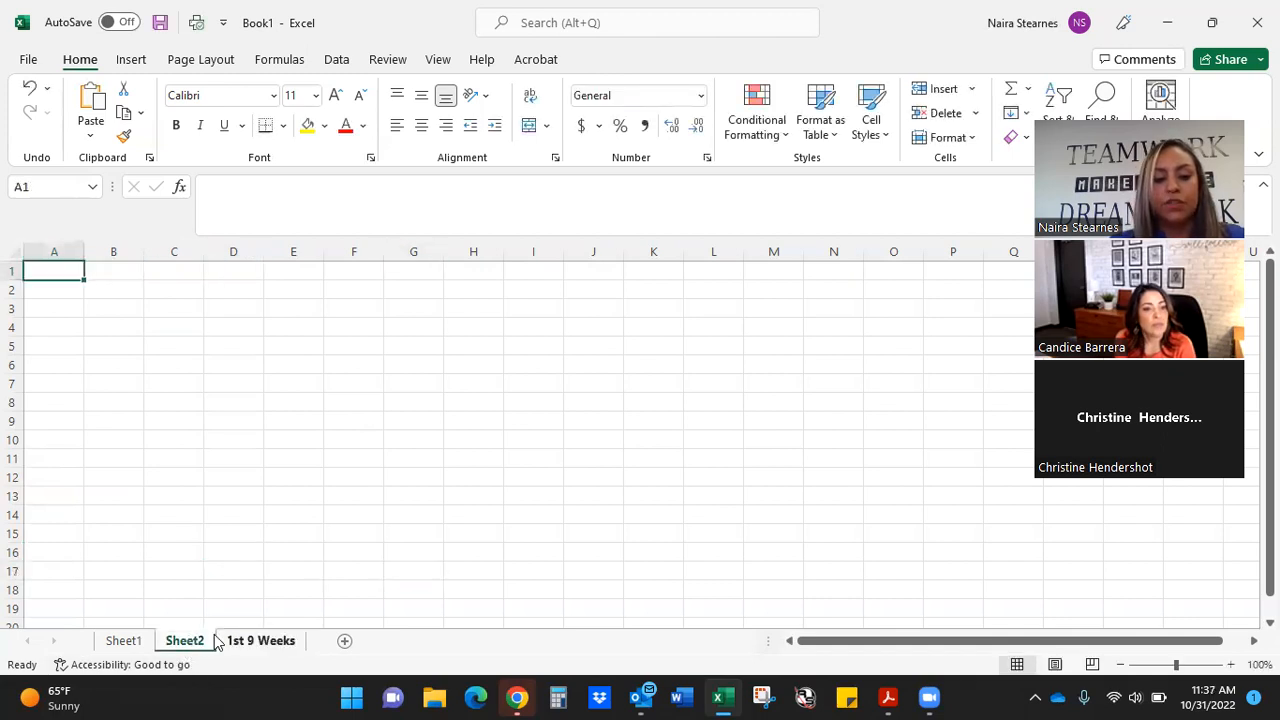
# Reorder the worksheets so that 1st 9 Weeks comes first, followed by Sheet2 and Sheet1
pyautogui.click(220, 641)
pyautogui.moveTo(148, 638); pyautogui.dragTo(126, 641)
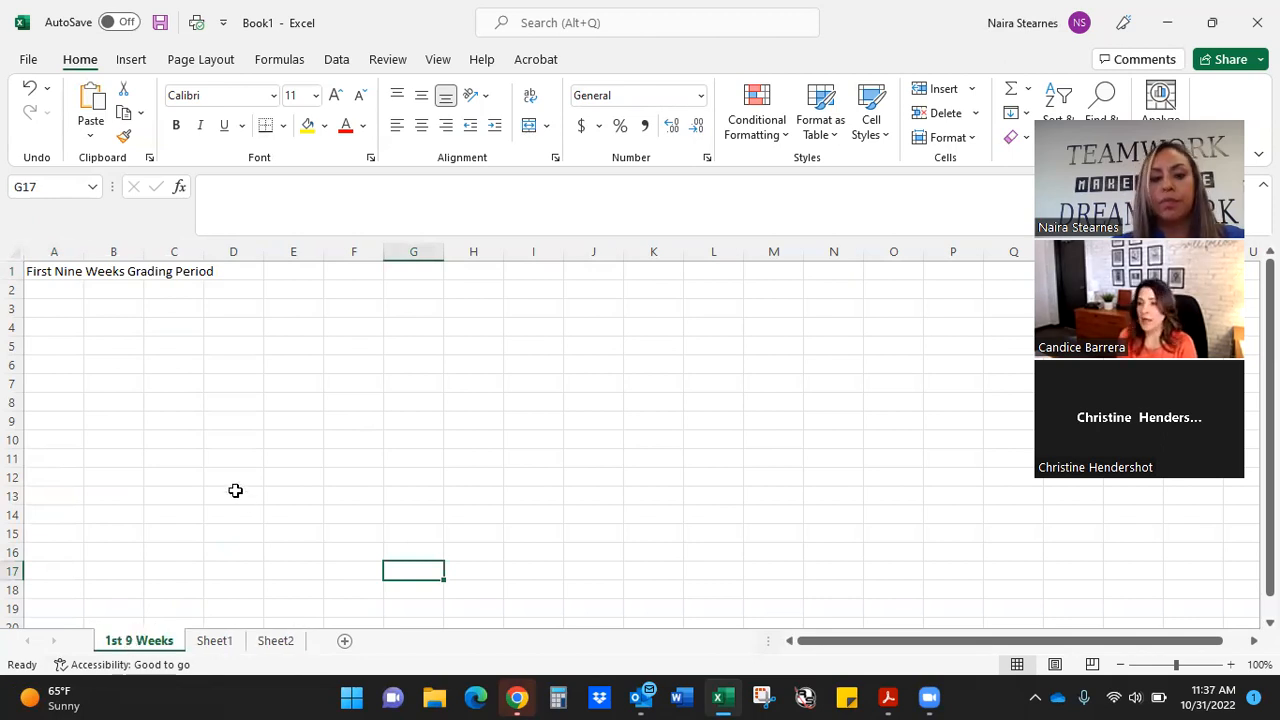
pyautogui.click(275, 641)
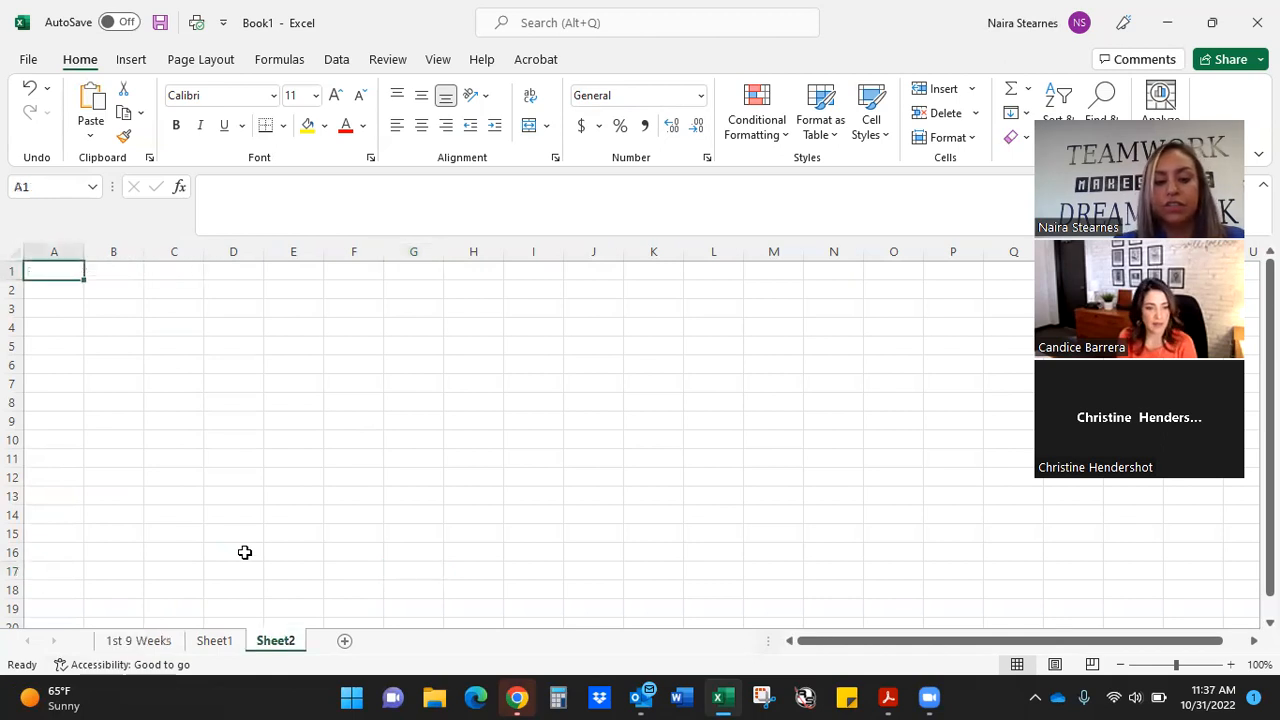
pyautogui.moveTo(245, 552); pyautogui.dragTo(203, 645)
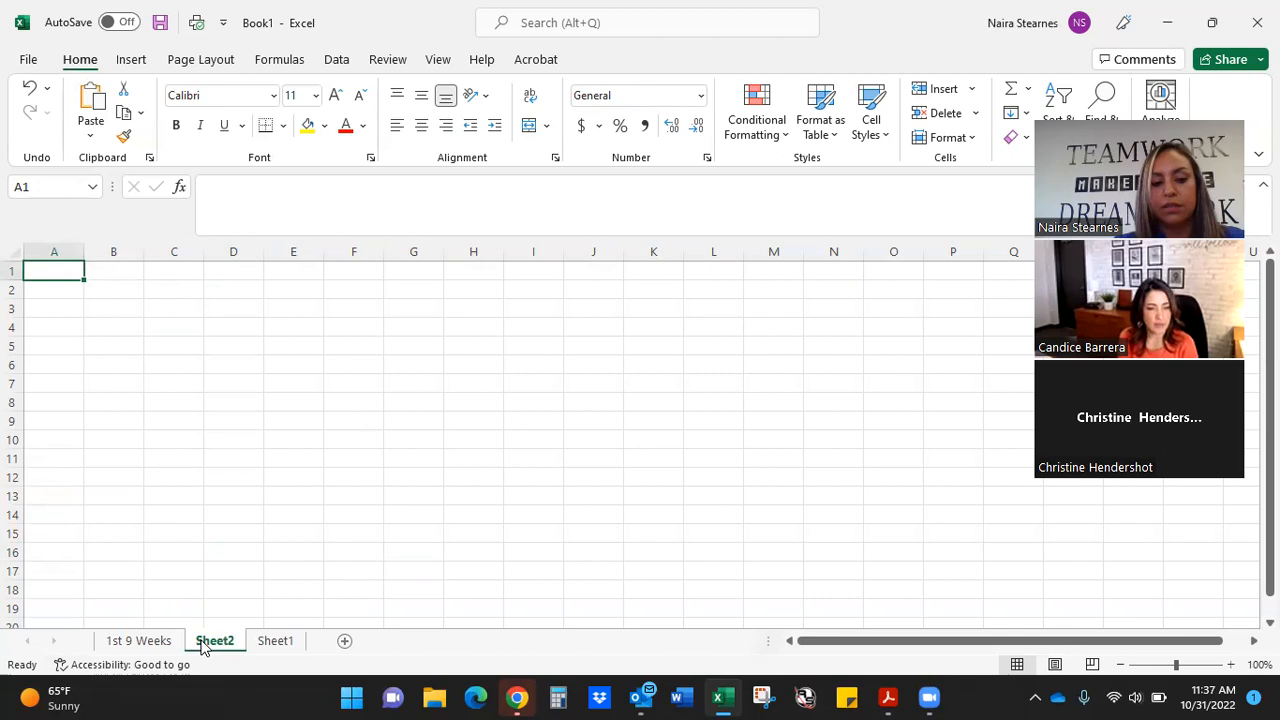
# Rename the Sheet2 worksheet as "2nd 9 Weeks"
pyautogui.rightClick(281, 641)
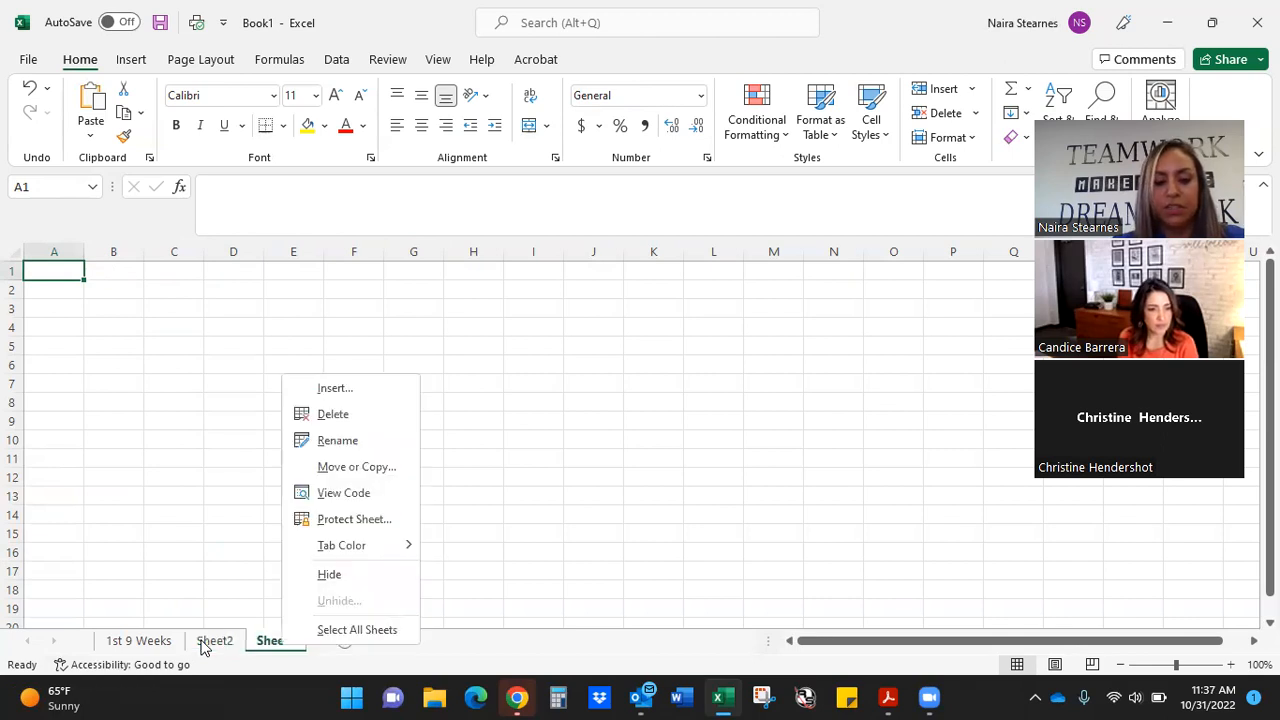
pyautogui.click(170, 592)
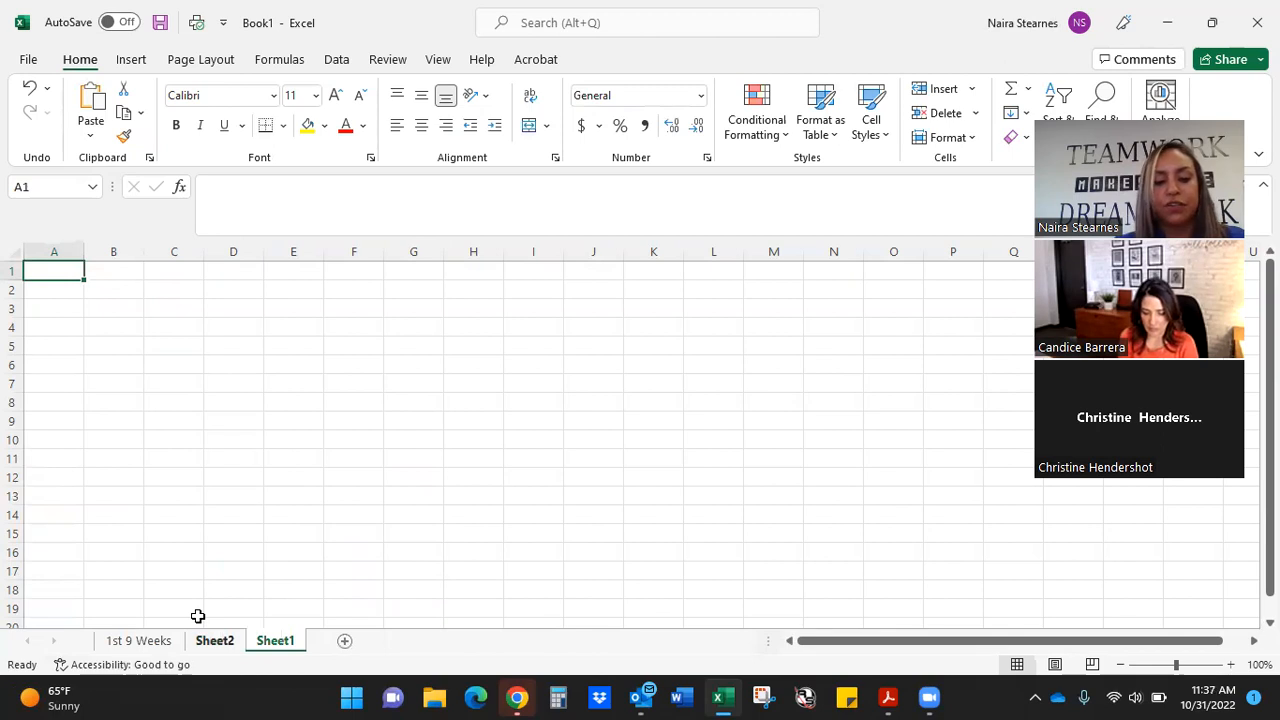
pyautogui.hotkey('ctrl', 'pageup')
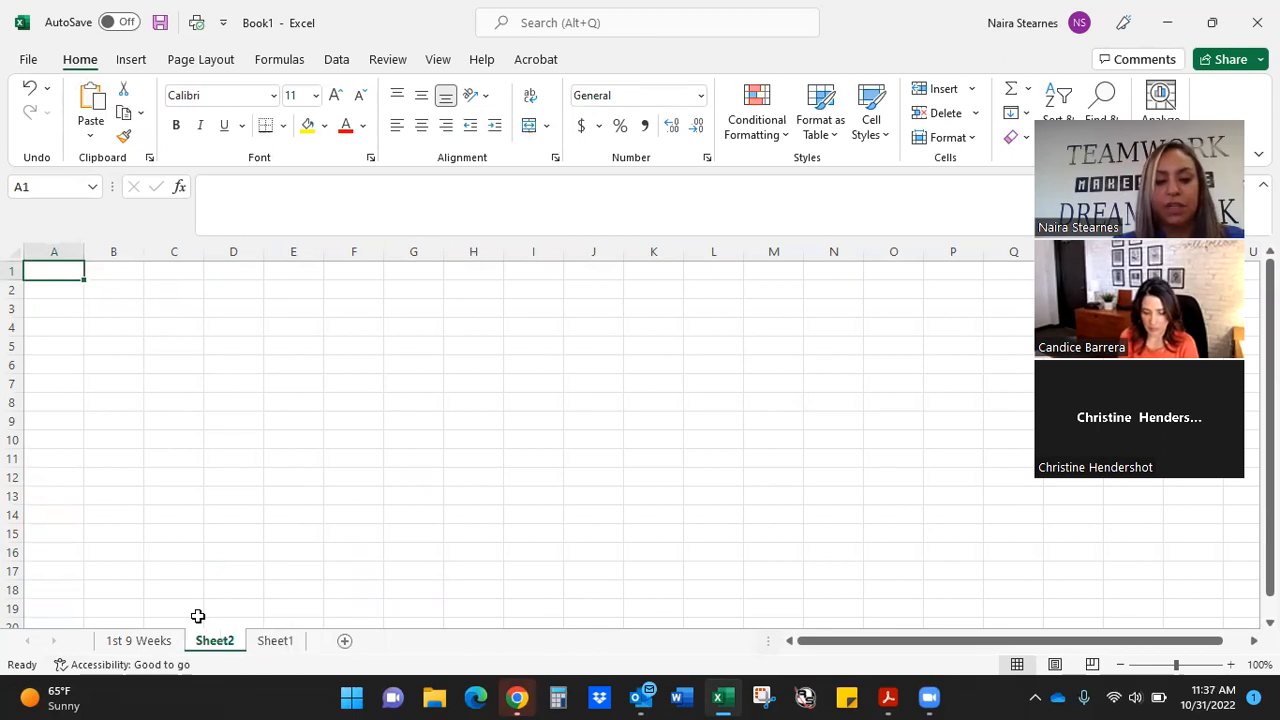
pyautogui.rightClick(226, 640)
pyautogui.click(299, 447)
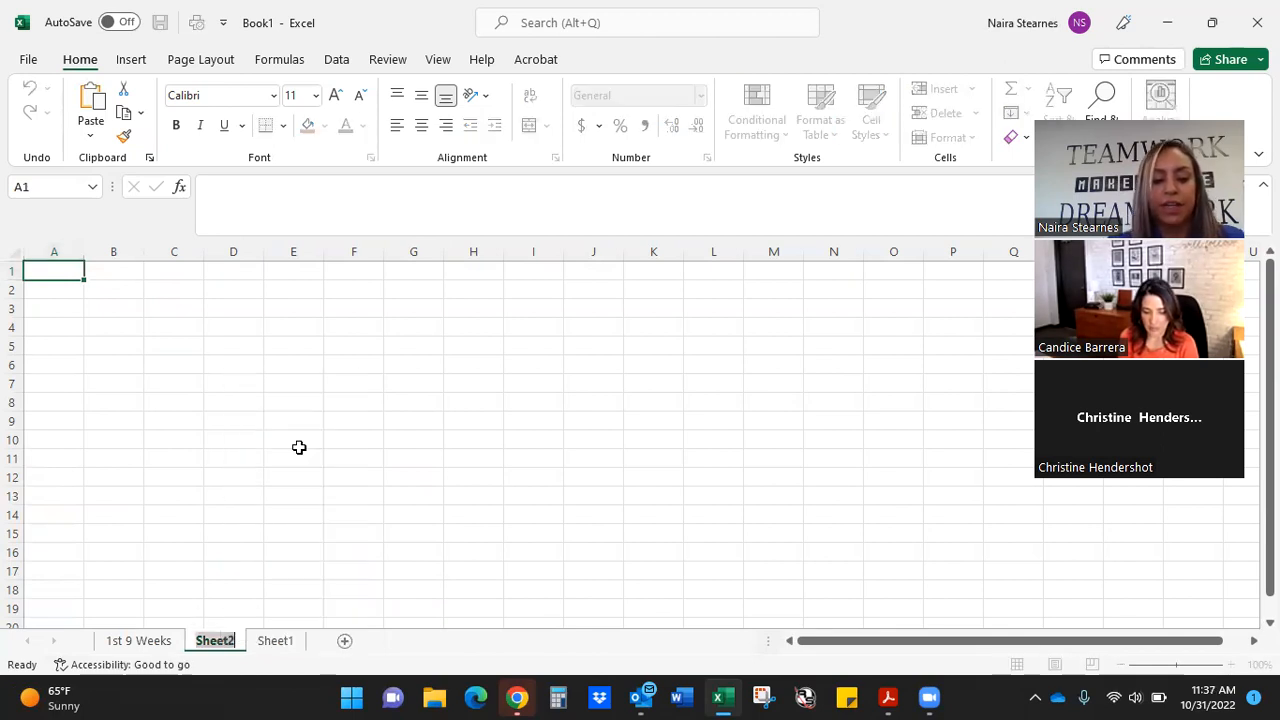
pyautogui.write('2nd 9 Weeks')
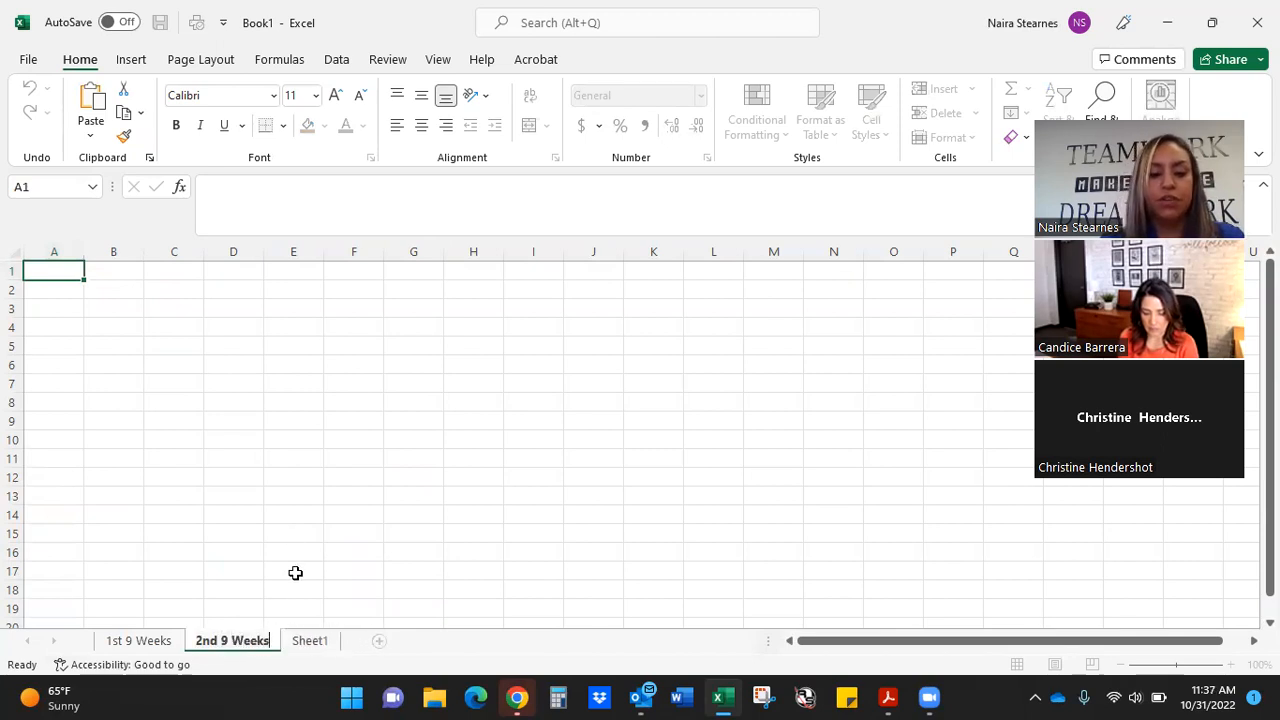
# Rename the Sheet1 worksheet as "3rd Nine Weeks"
pyautogui.doubleClick(310, 641)
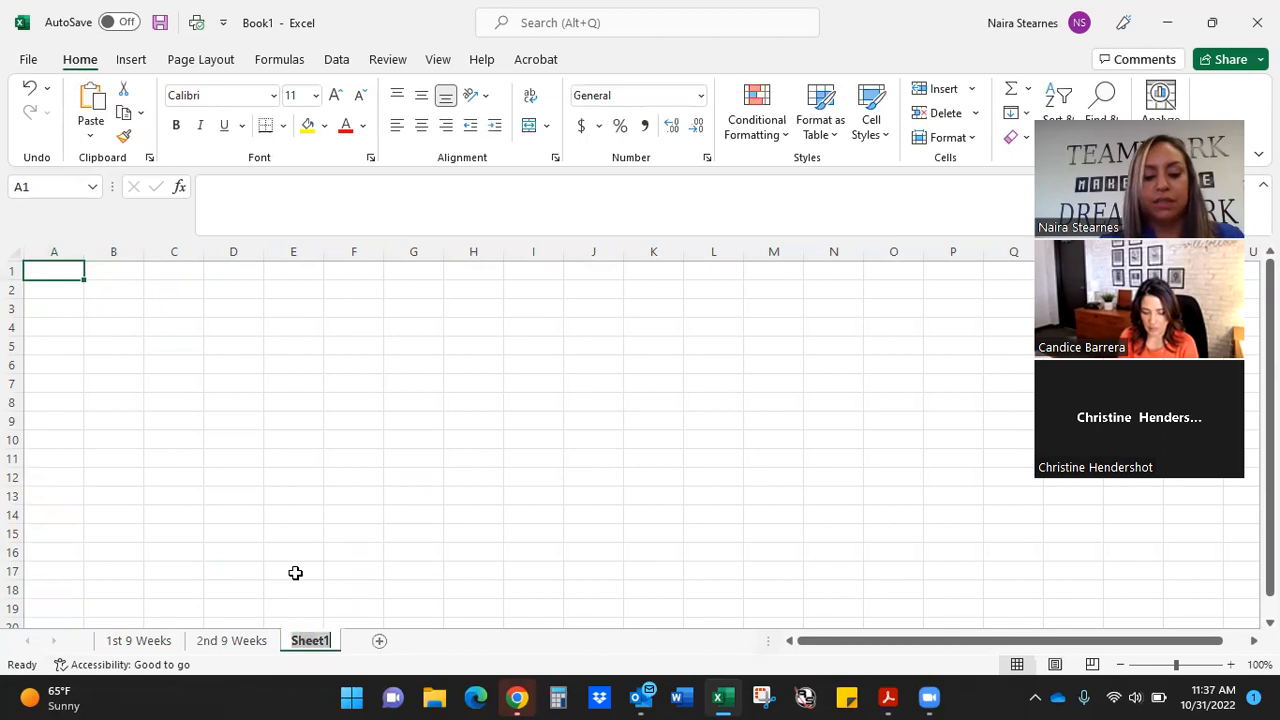
pyautogui.write('3rd Nine Weeks')
pyautogui.press('Return')
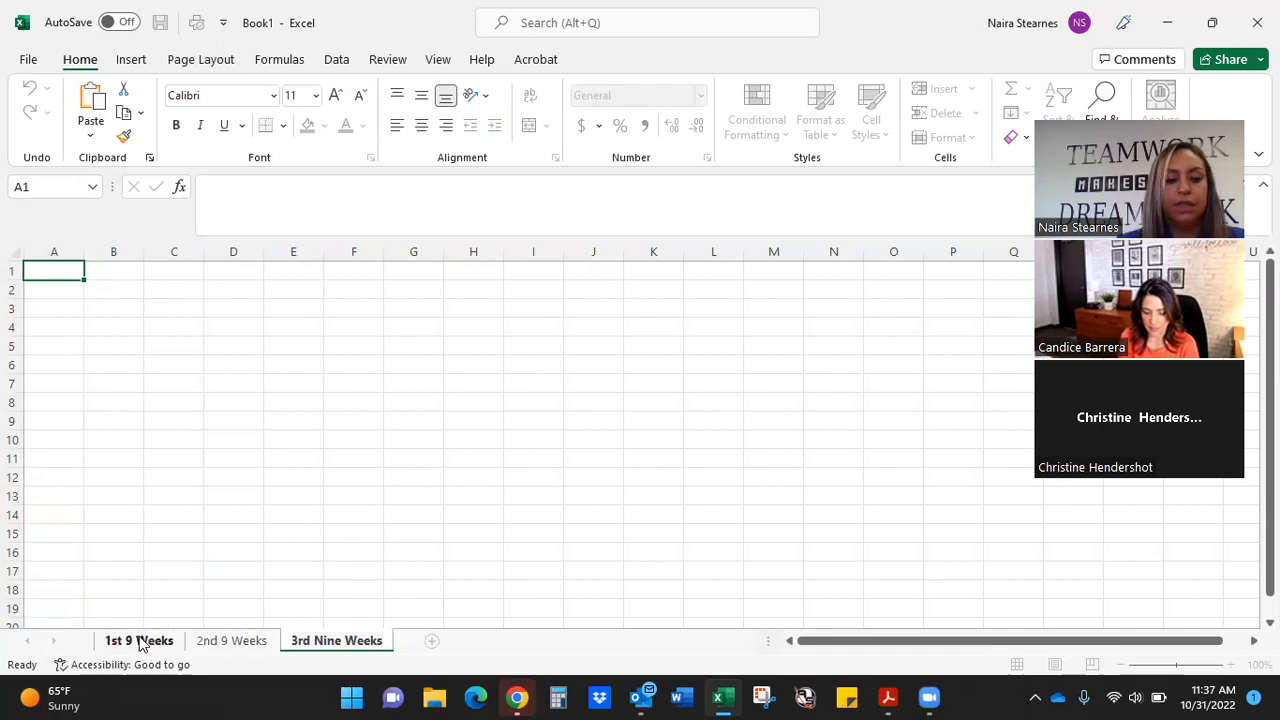
# On the 1st 9 Weeks sheet, label cell A2 "Points Possible" under the grading period title
pyautogui.click(141, 641)
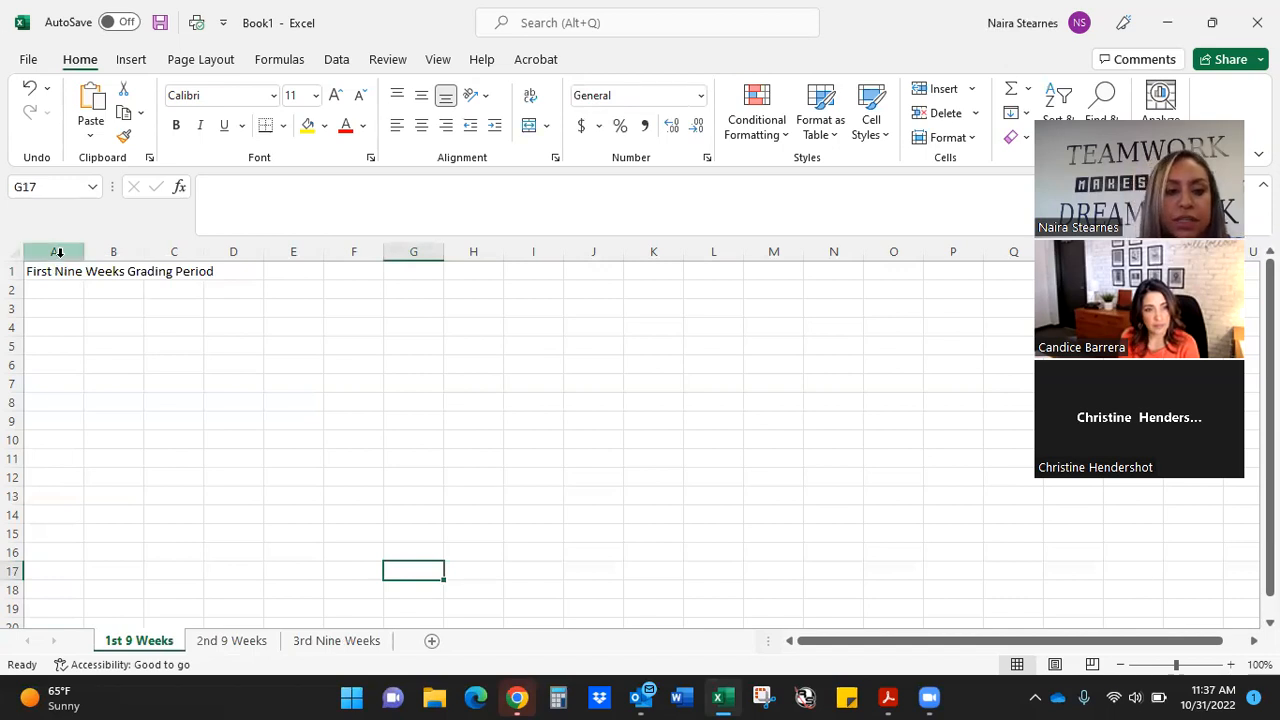
pyautogui.click(61, 270)
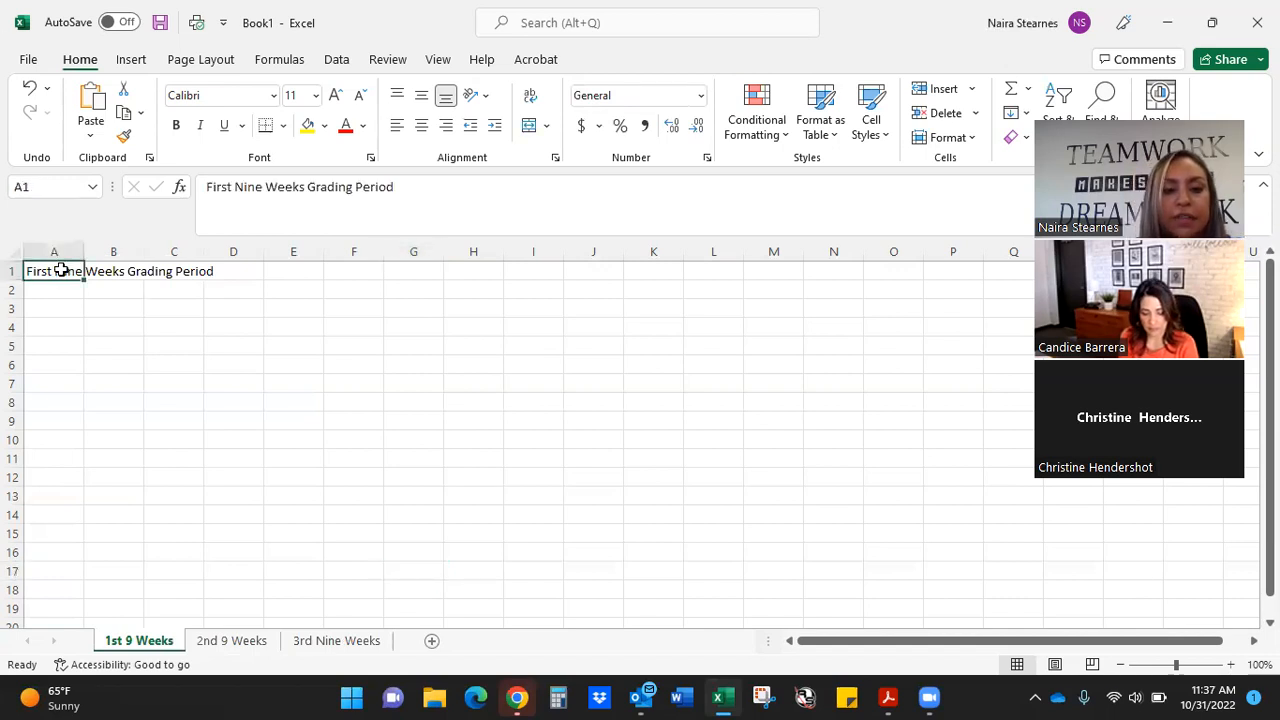
pyautogui.moveTo(61, 270)
pyautogui.mouseDown()
pyautogui.moveTo(131, 262)
pyautogui.moveTo(189, 280)
pyautogui.moveTo(190, 268)
pyautogui.mouseUp()
pyautogui.click(77, 292)
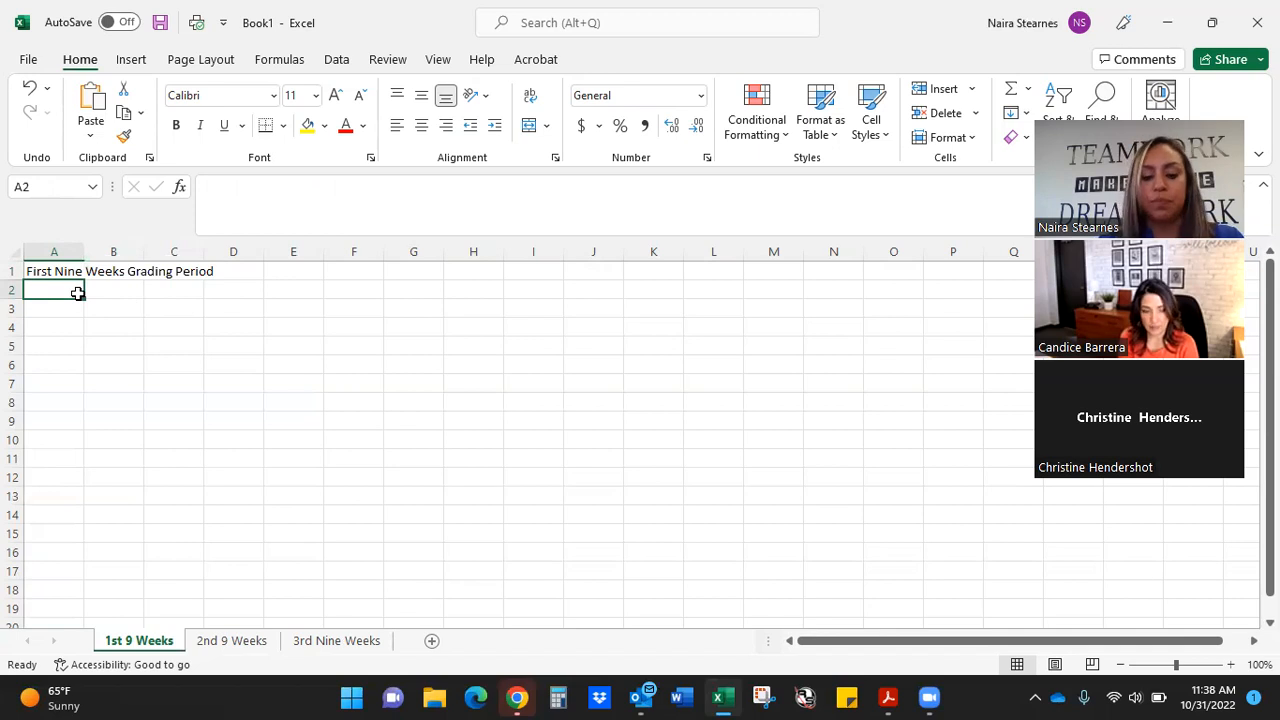
pyautogui.write('Points')
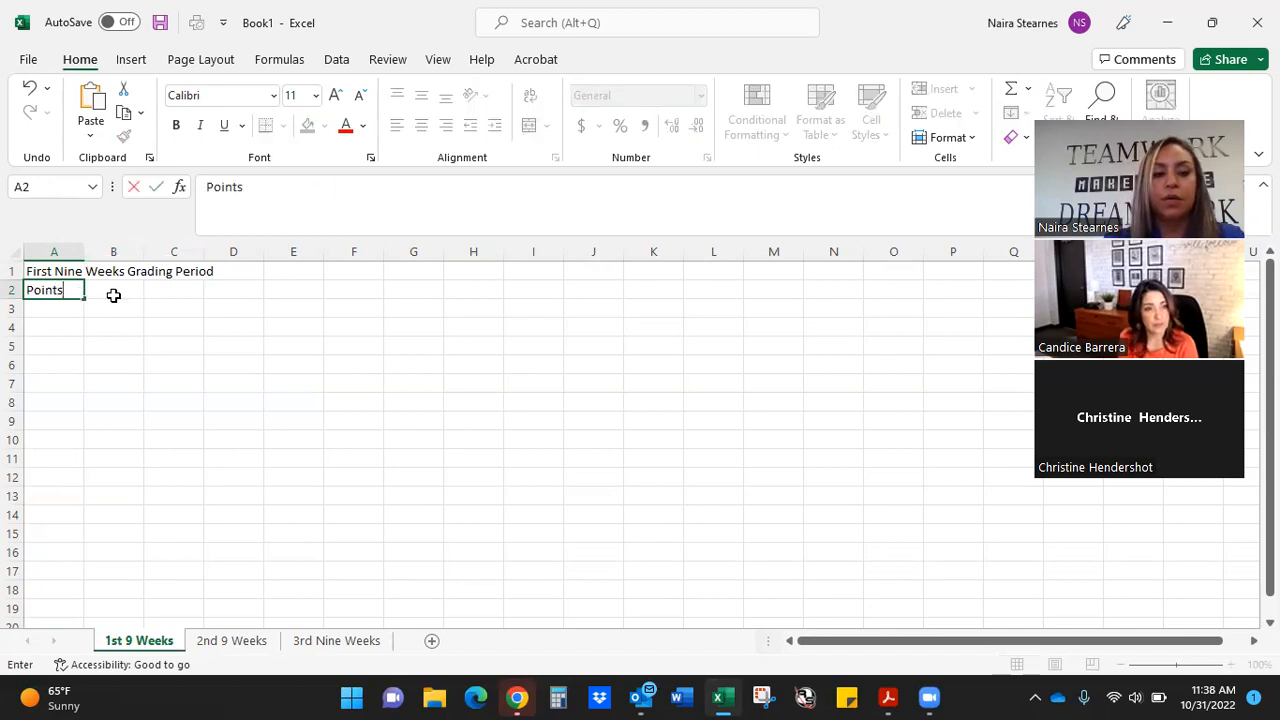
pyautogui.click(115, 298)
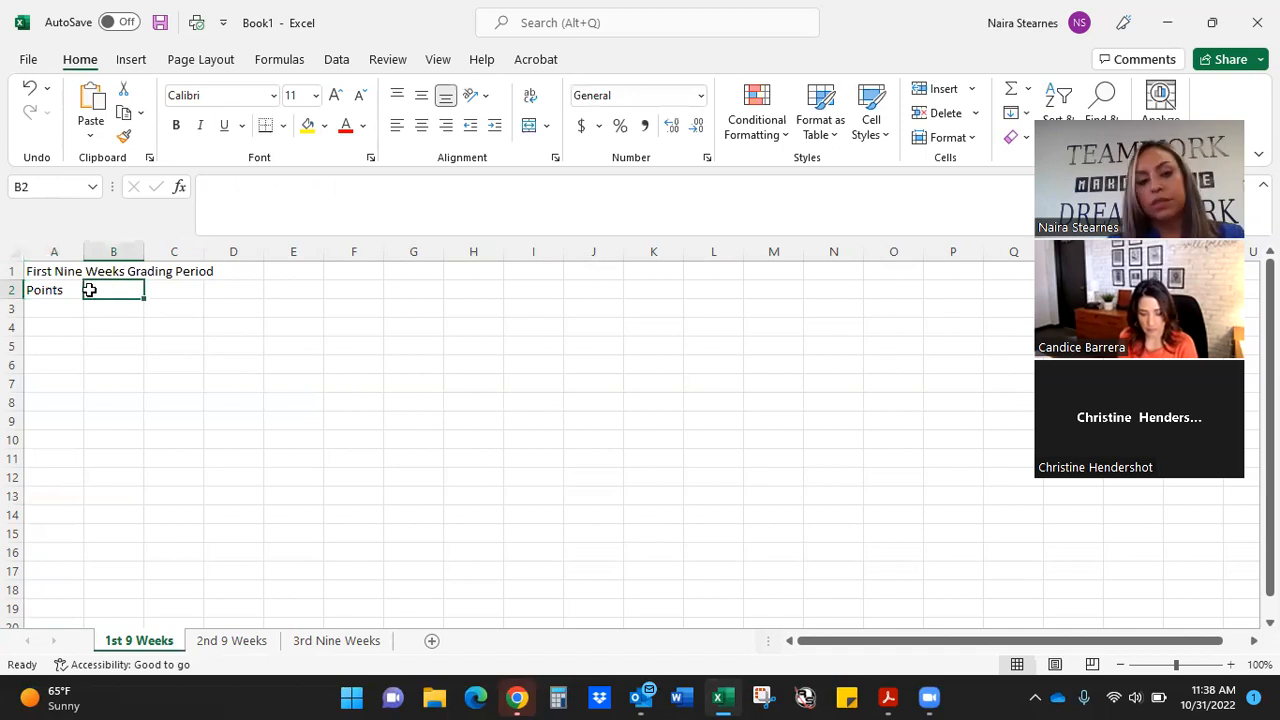
pyautogui.click(70, 288)
pyautogui.doubleClick(72, 288)
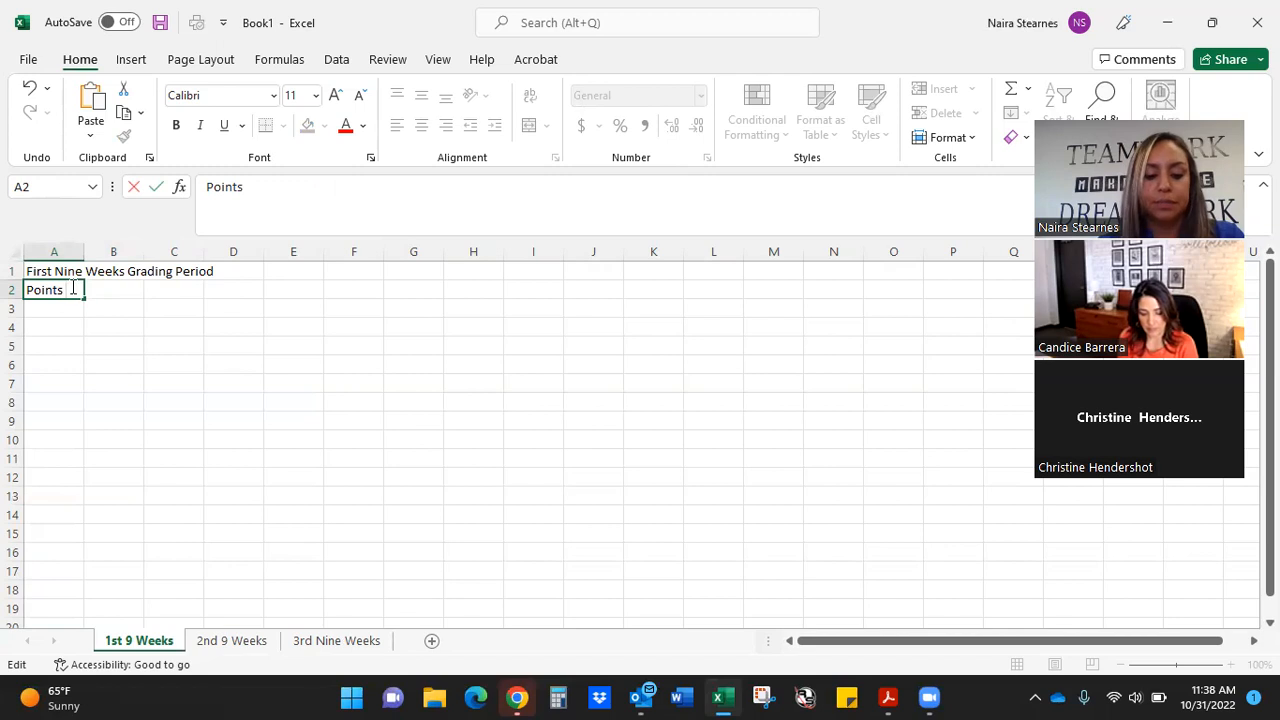
pyautogui.write('Possible')
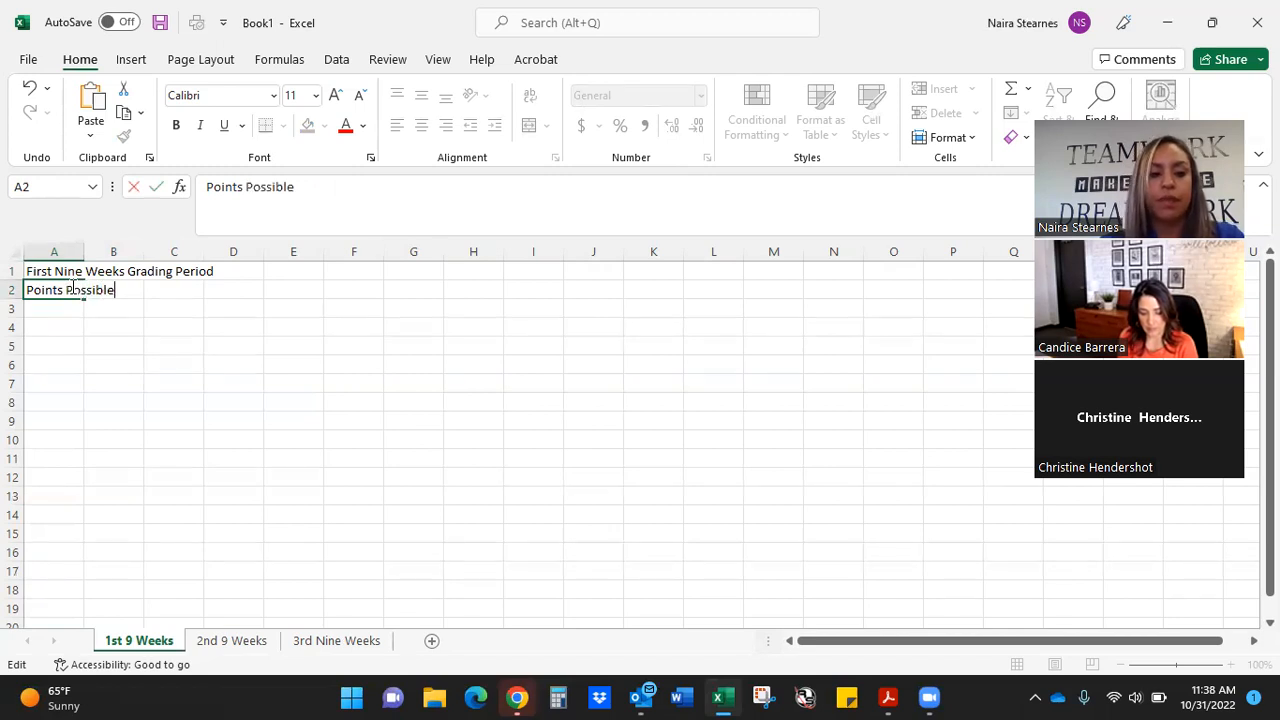
pyautogui.click(140, 291)
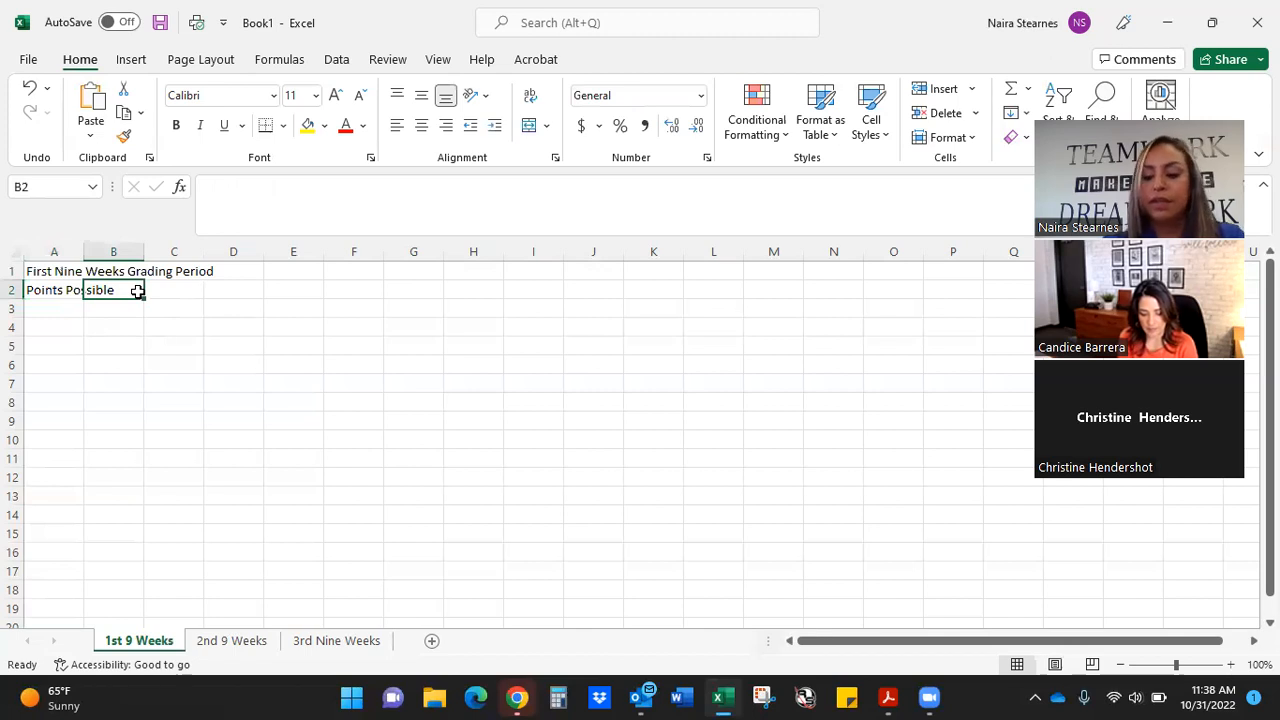
# Label cell A3 "Assignments" beneath the Points Possible row label
pyautogui.click(55, 309)
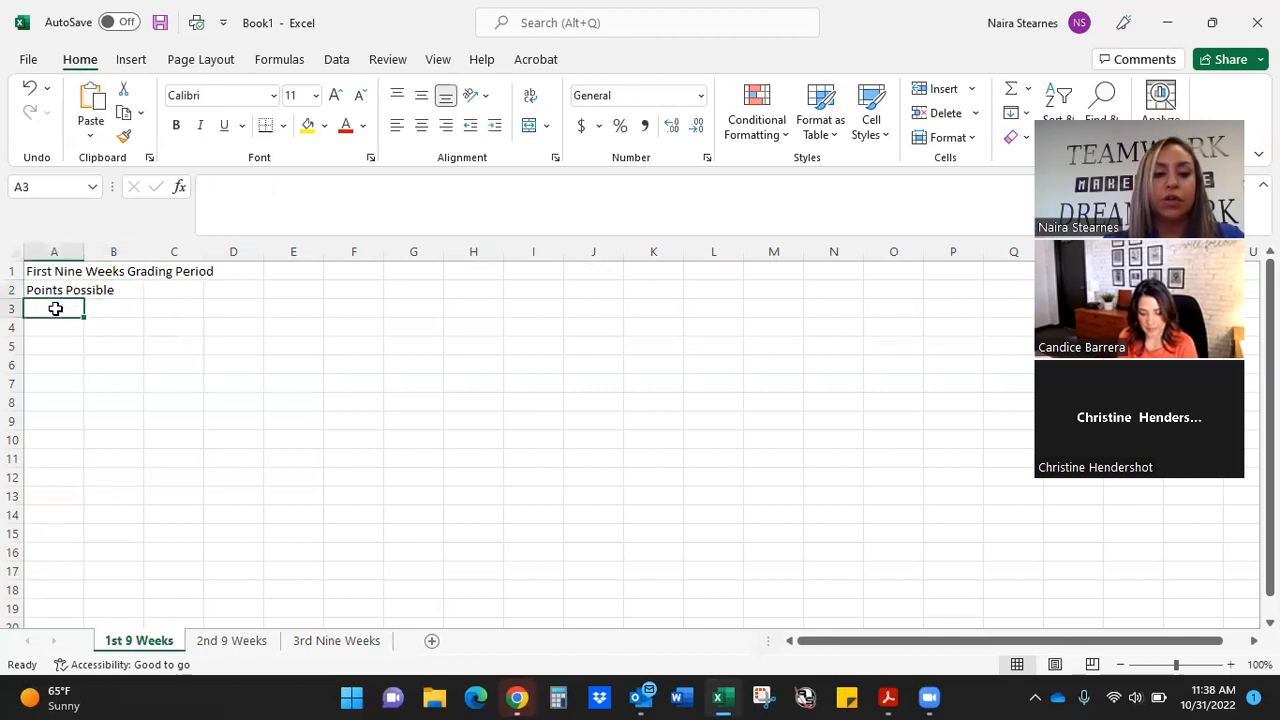
pyautogui.write('Assign')
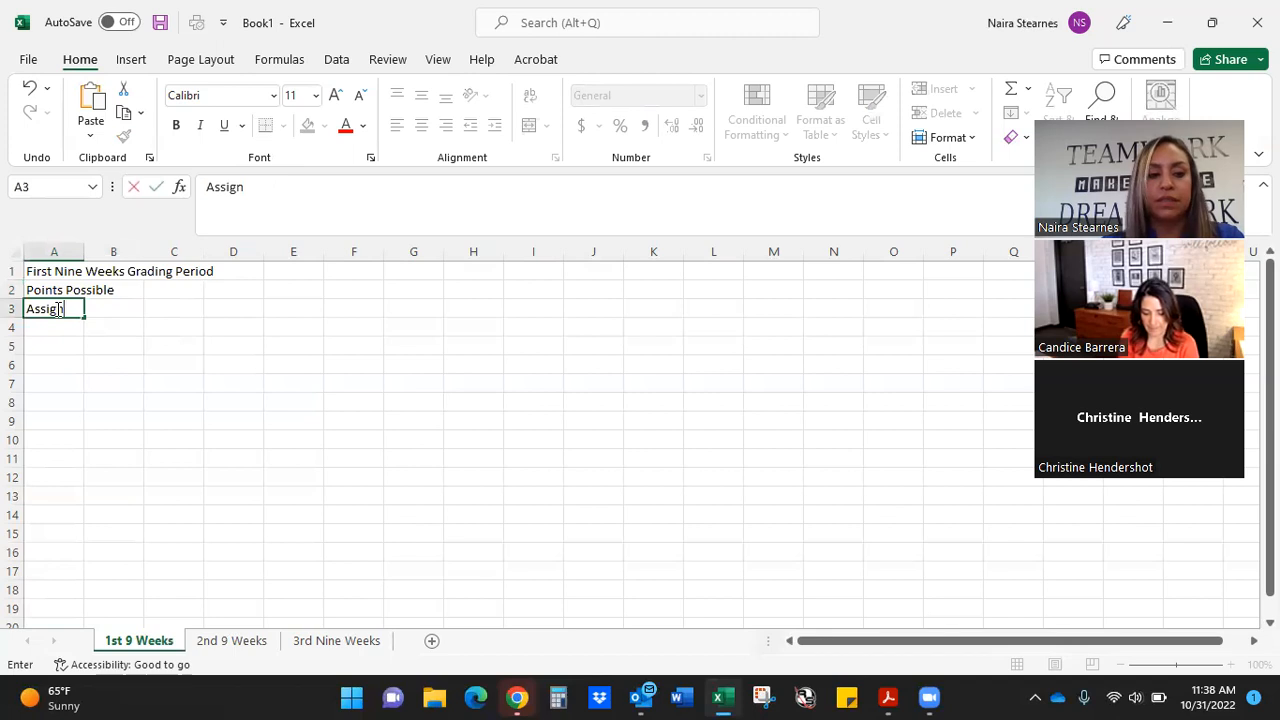
pyautogui.write('ments')
pyautogui.press('Tab')
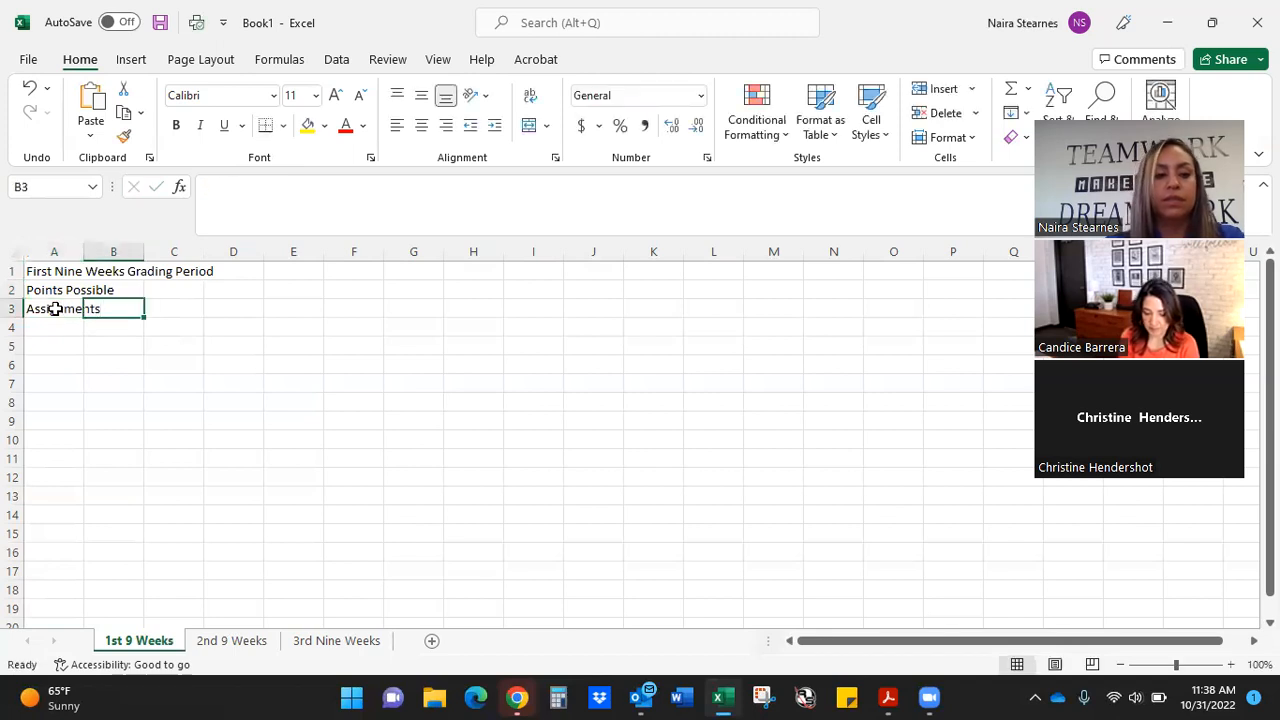
pyautogui.click(53, 320)
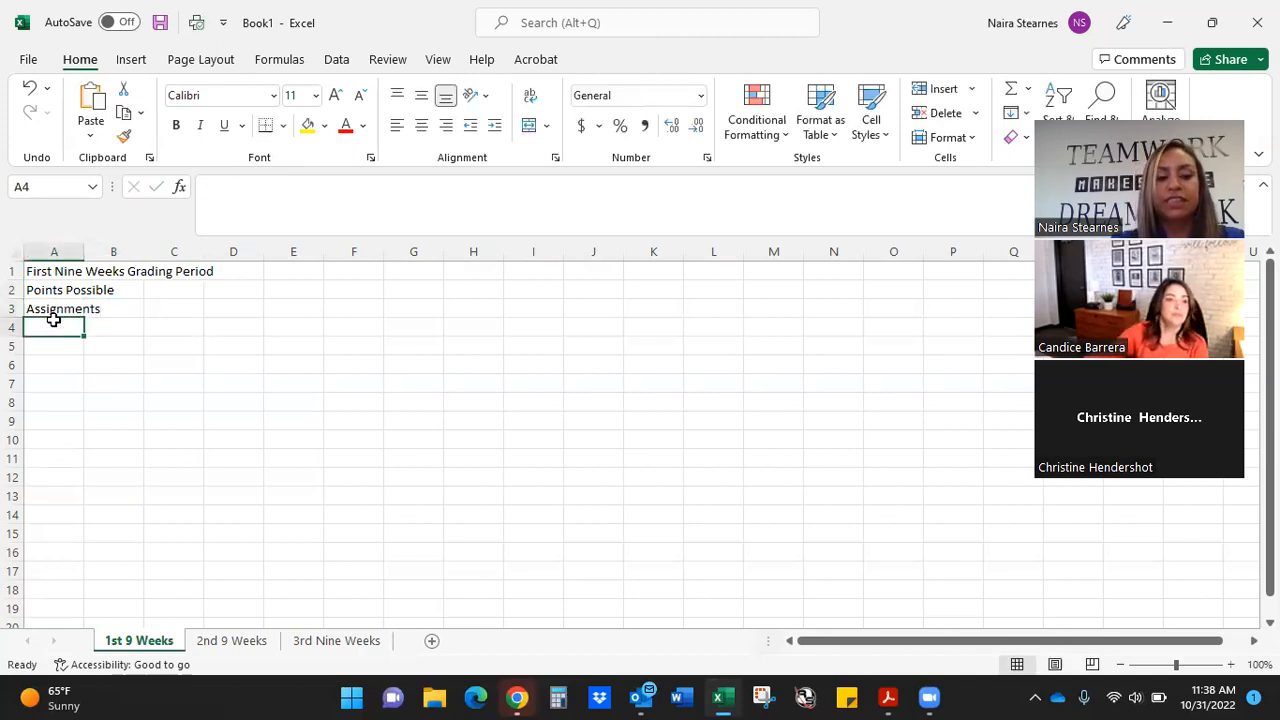
# Enter possible points of 15 in B2 and 20 in C2
pyautogui.click(134, 293)
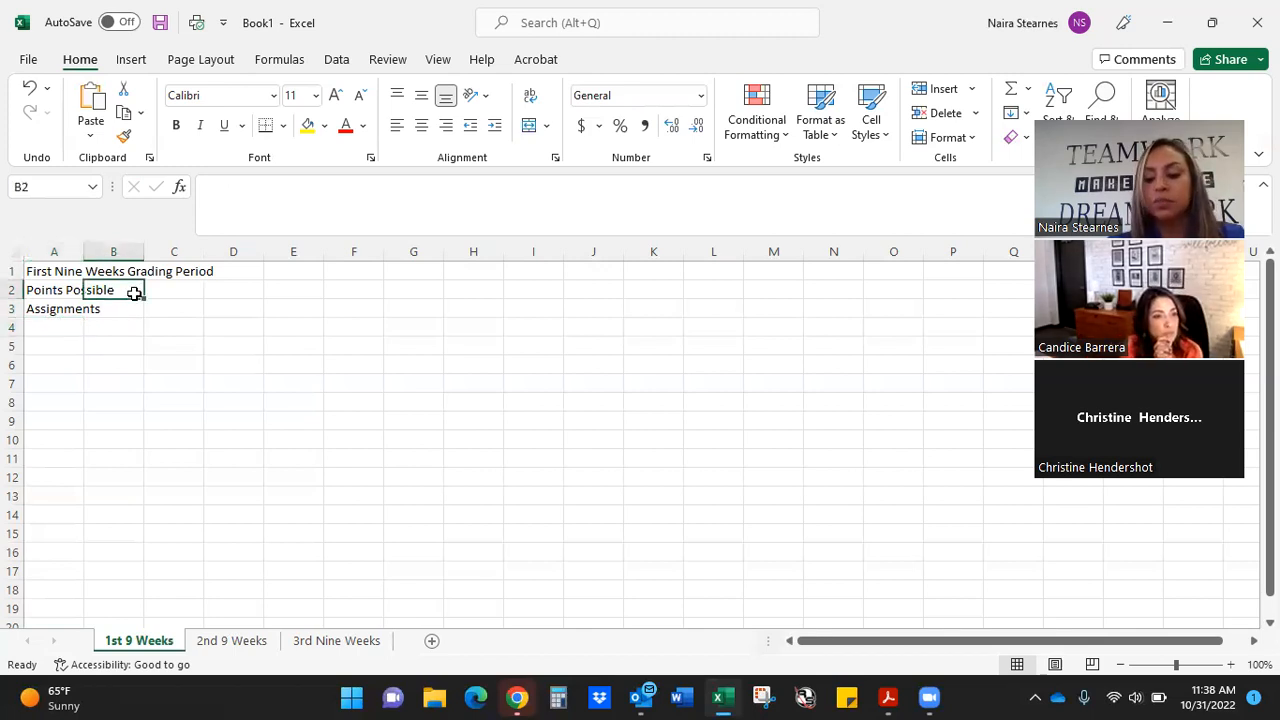
pyautogui.write('15')
pyautogui.press('Tab')
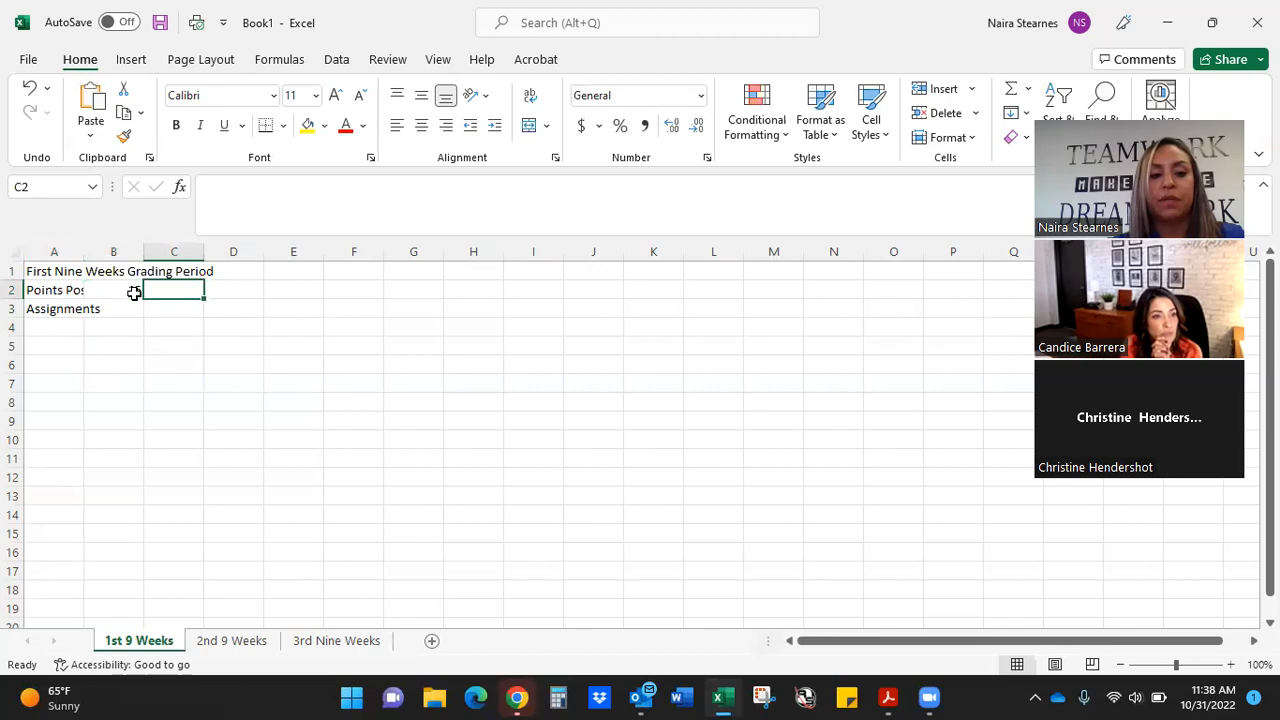
pyautogui.write('20')
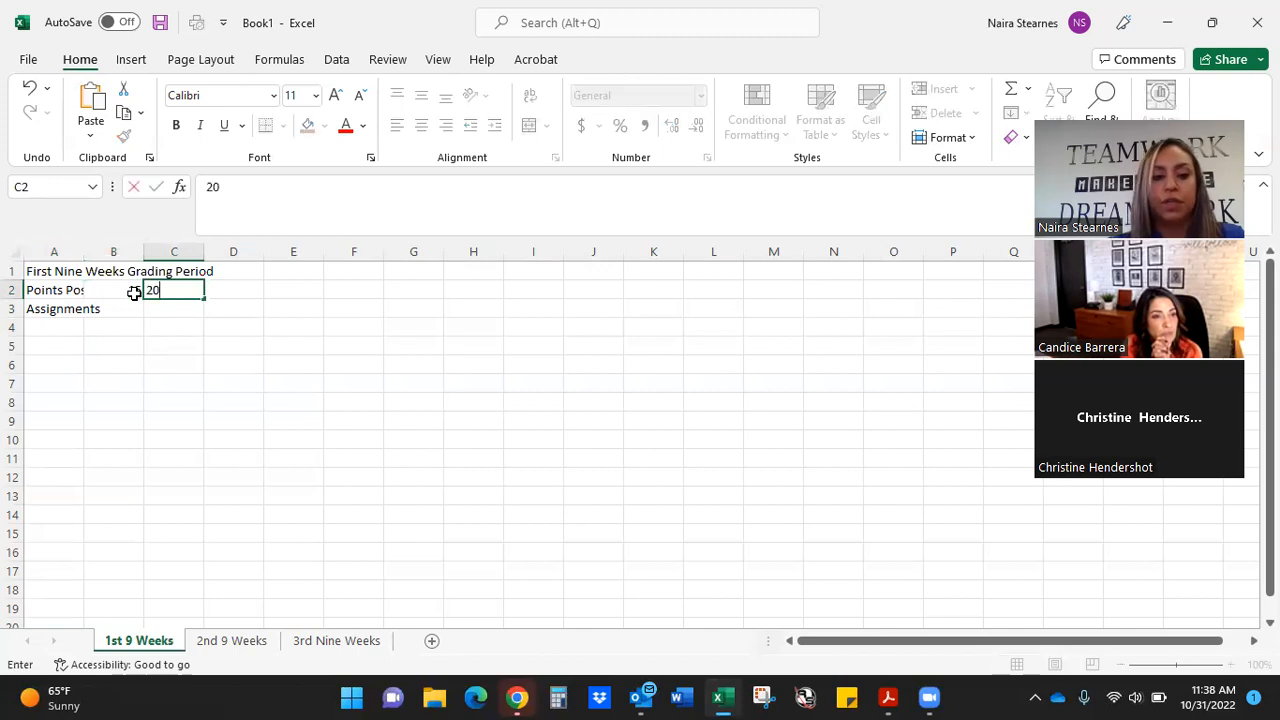
pyautogui.press('Tab')
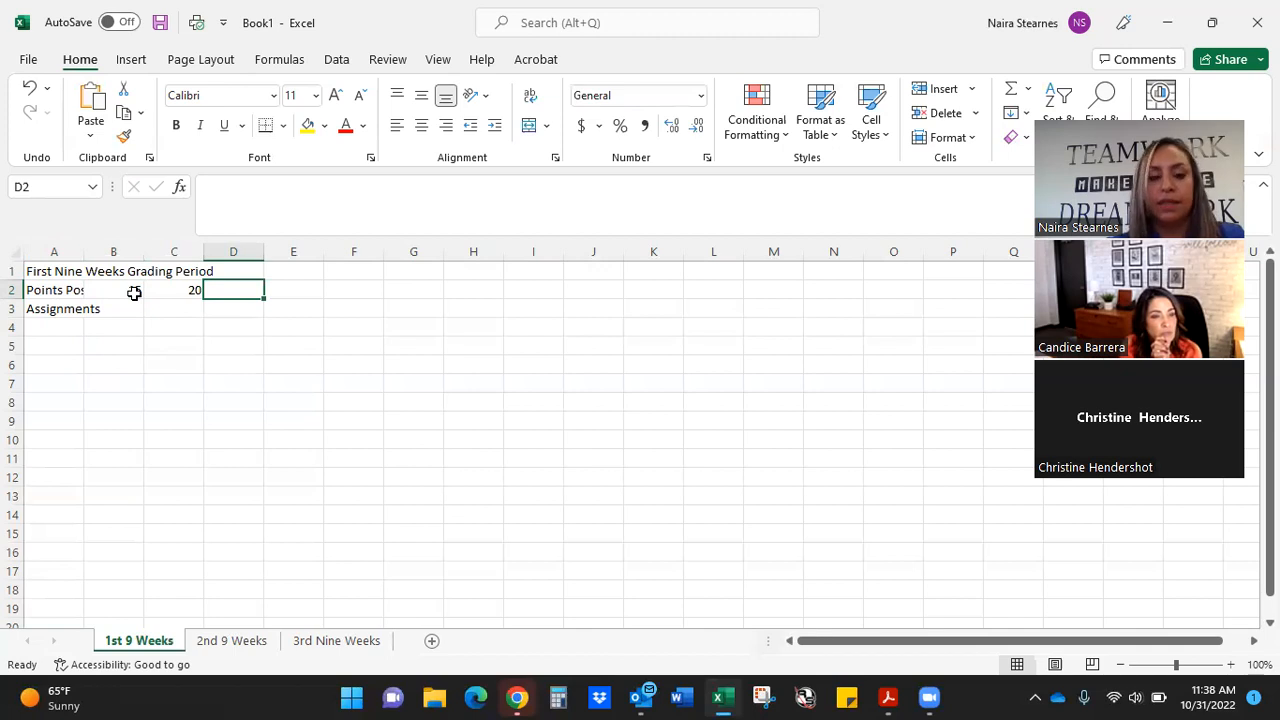
# Add the homework headings "HW 1" in B3 and "HW 2" in C3 of the Assignments row
pyautogui.click(129, 310)
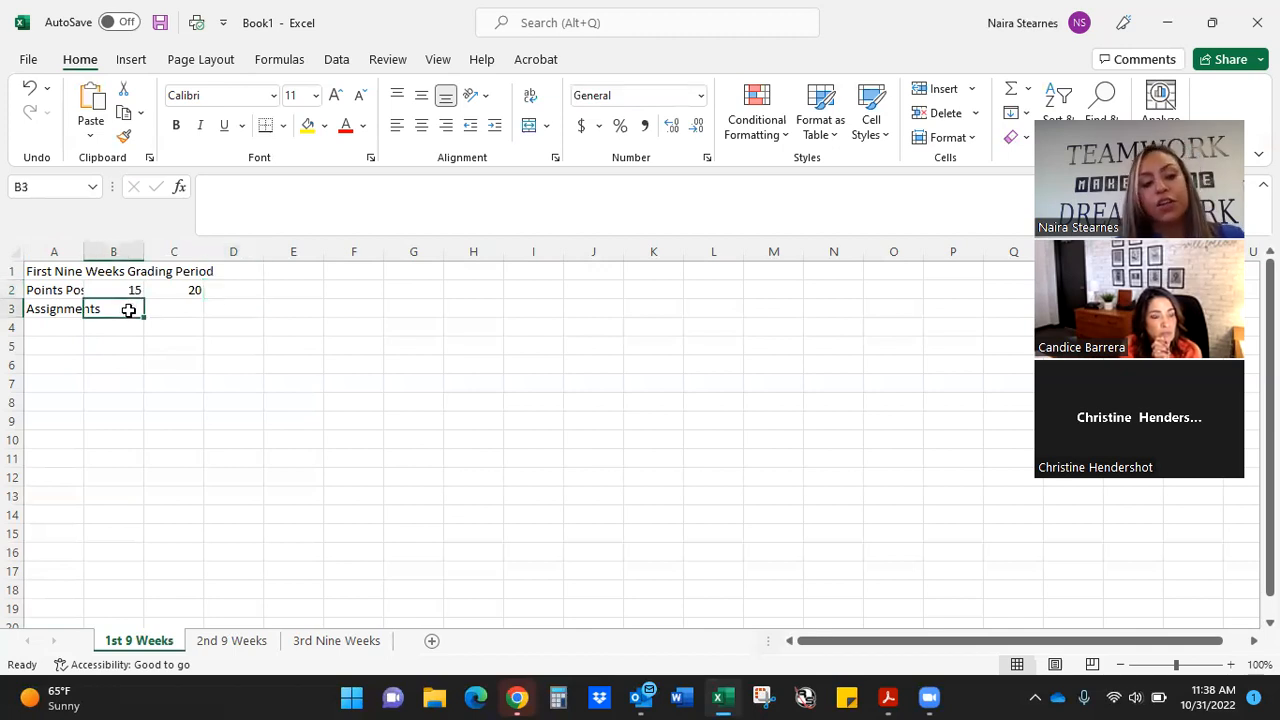
pyautogui.write('HW 1')
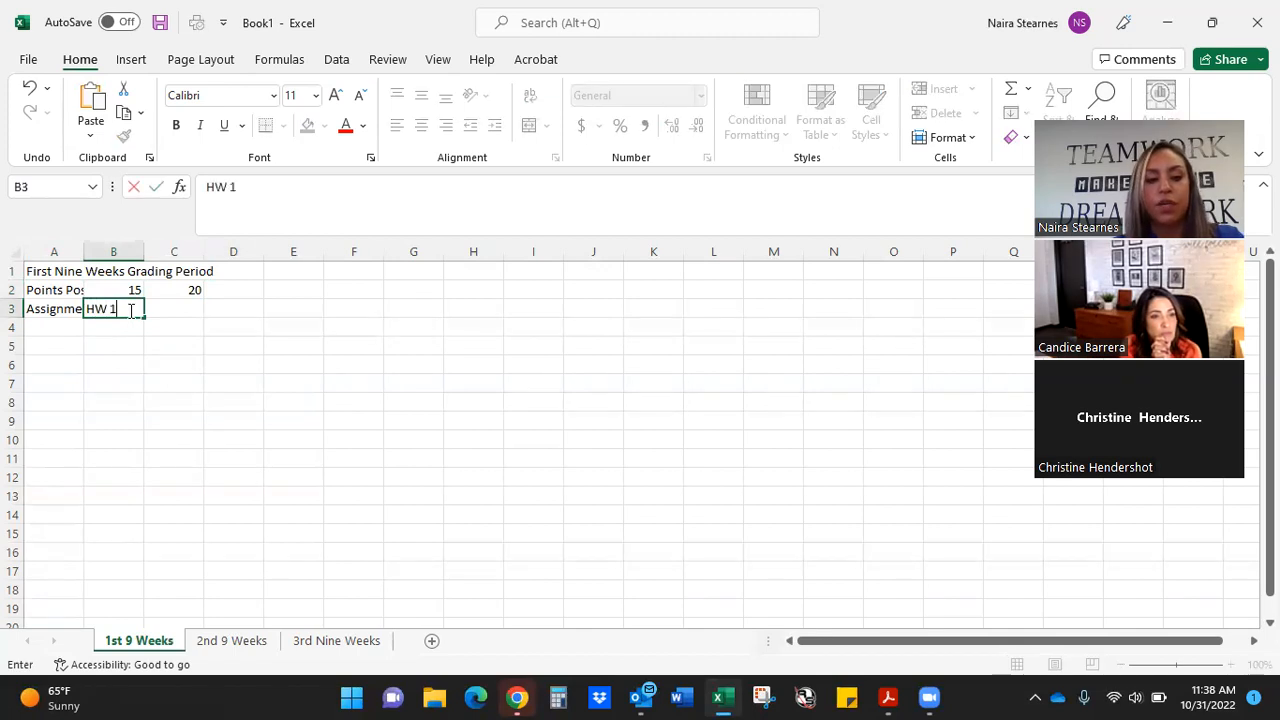
pyautogui.press('Tab')
pyautogui.write('HW2')
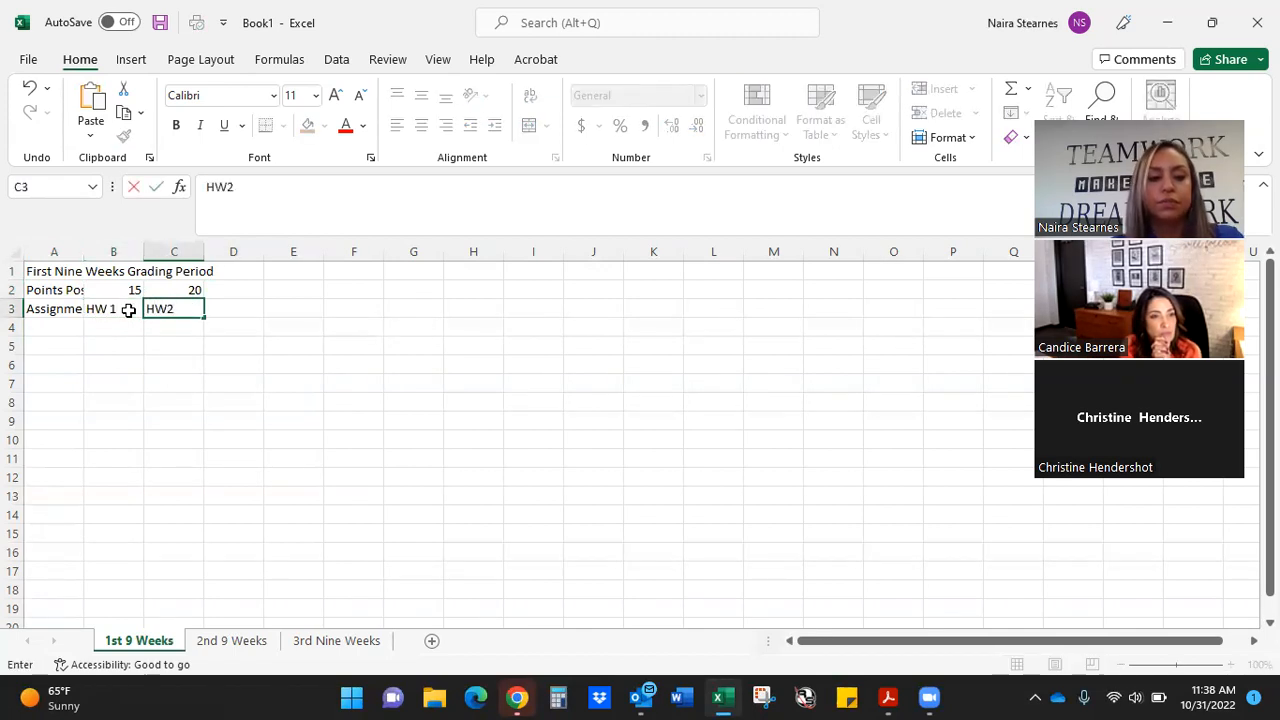
pyautogui.press('BackSpace')
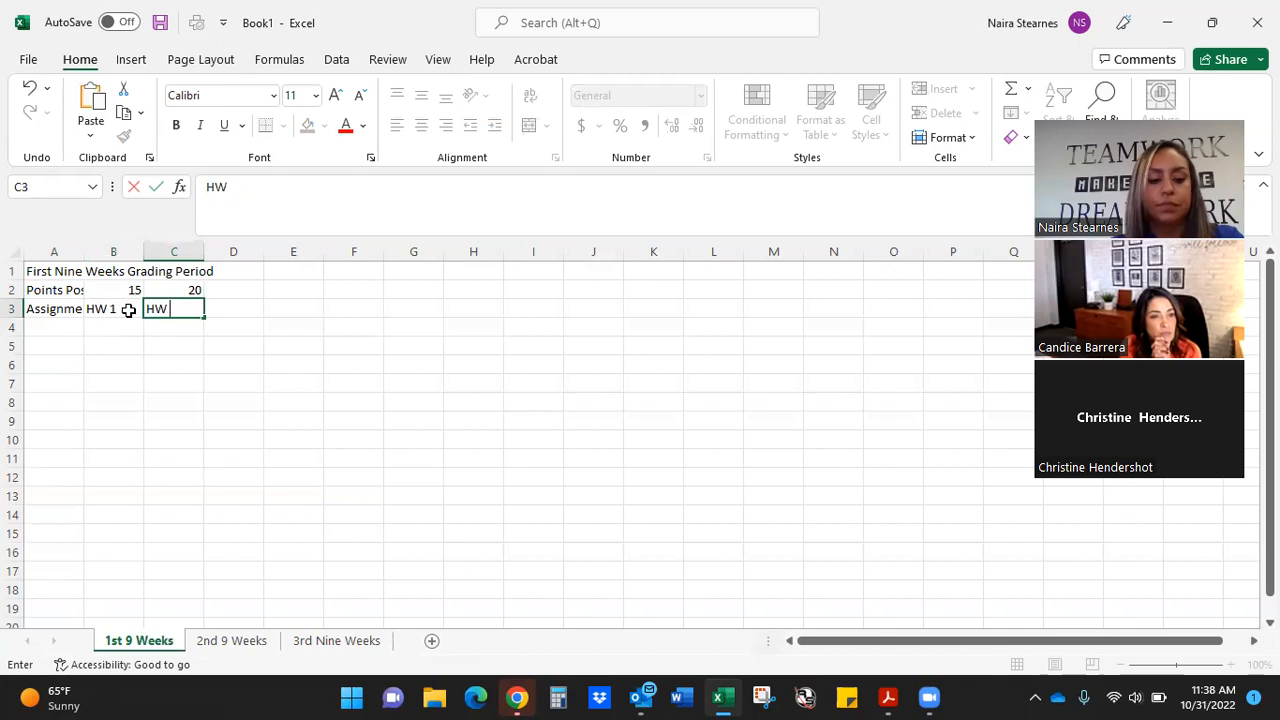
pyautogui.write('2')
pyautogui.press('Tab')
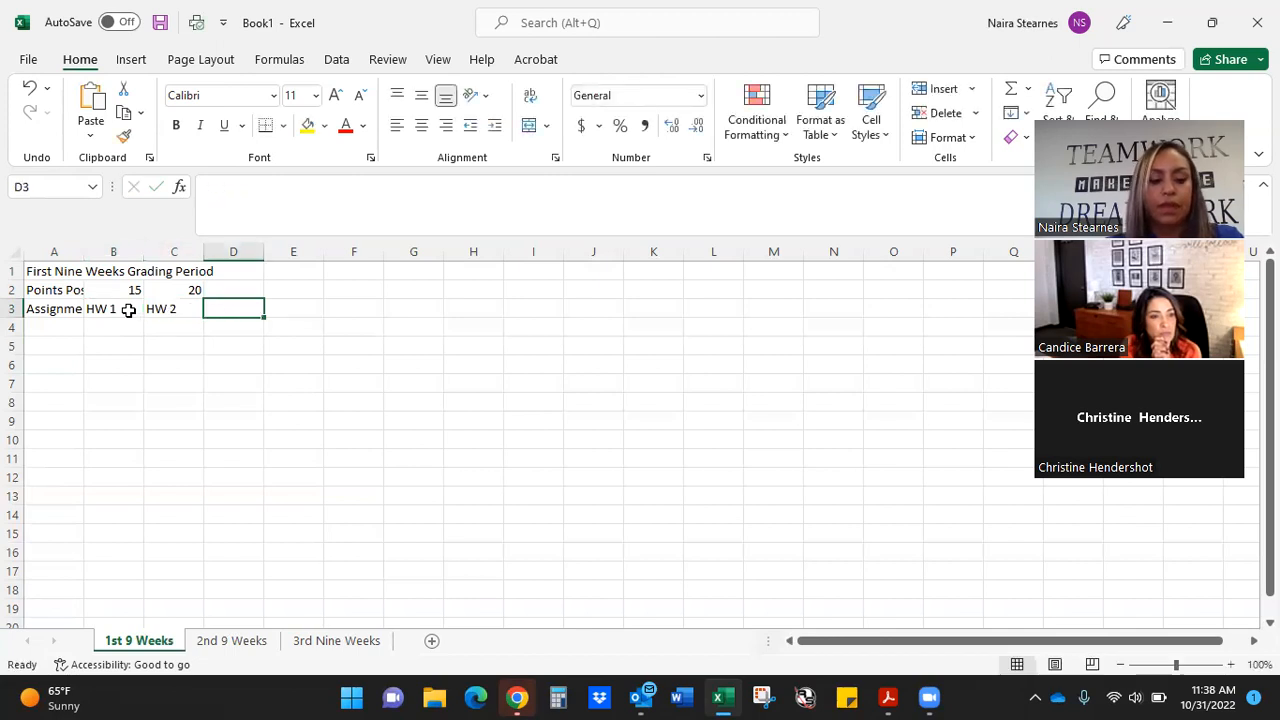
# Continue the Assignments row with "Quiz 1" in D3, "Quiz 2" in E3 and "Test" in F3
pyautogui.write('W')
pyautogui.press('BackSpace')
pyautogui.write('Qui')
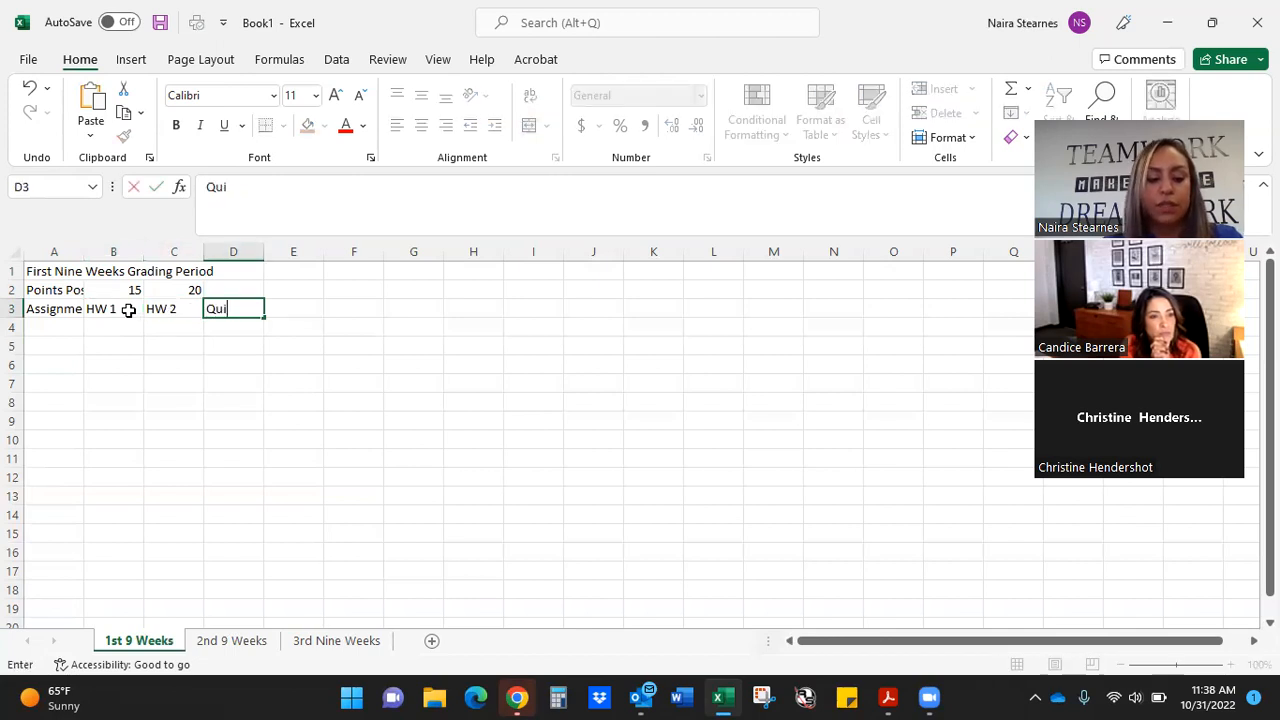
pyautogui.write('z 1')
pyautogui.press('Tab')
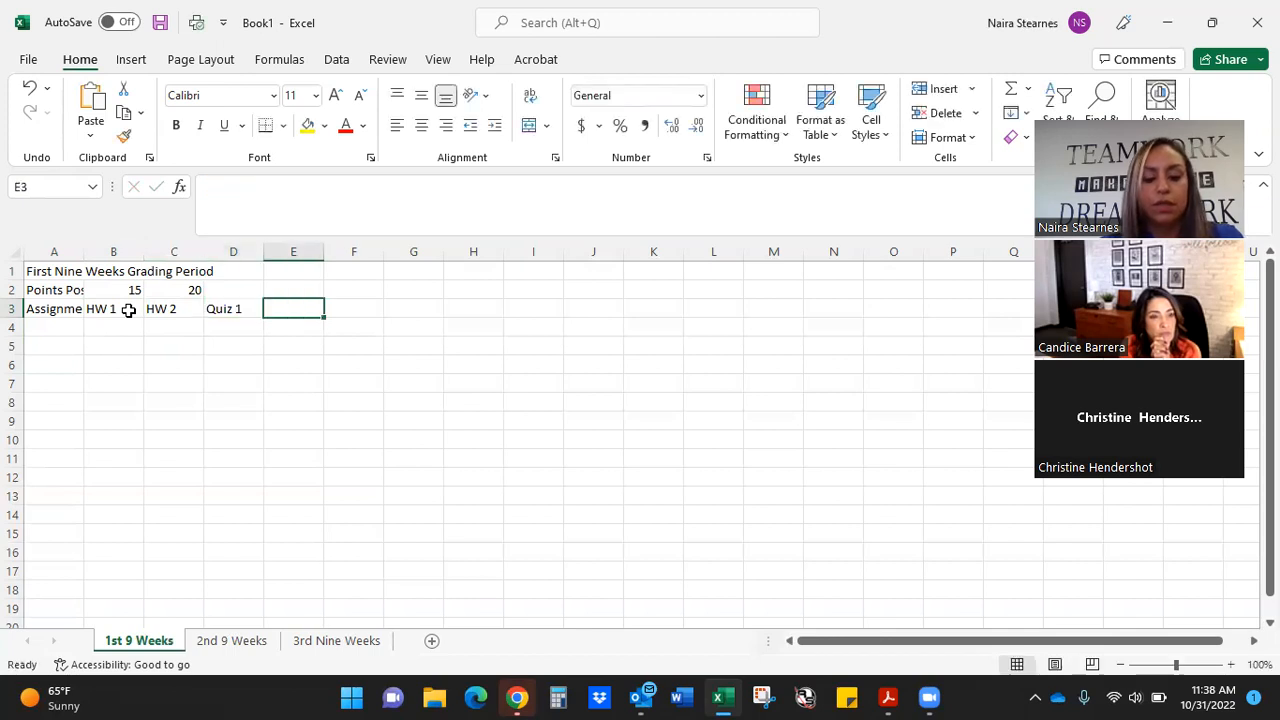
pyautogui.write('Quiz 2')
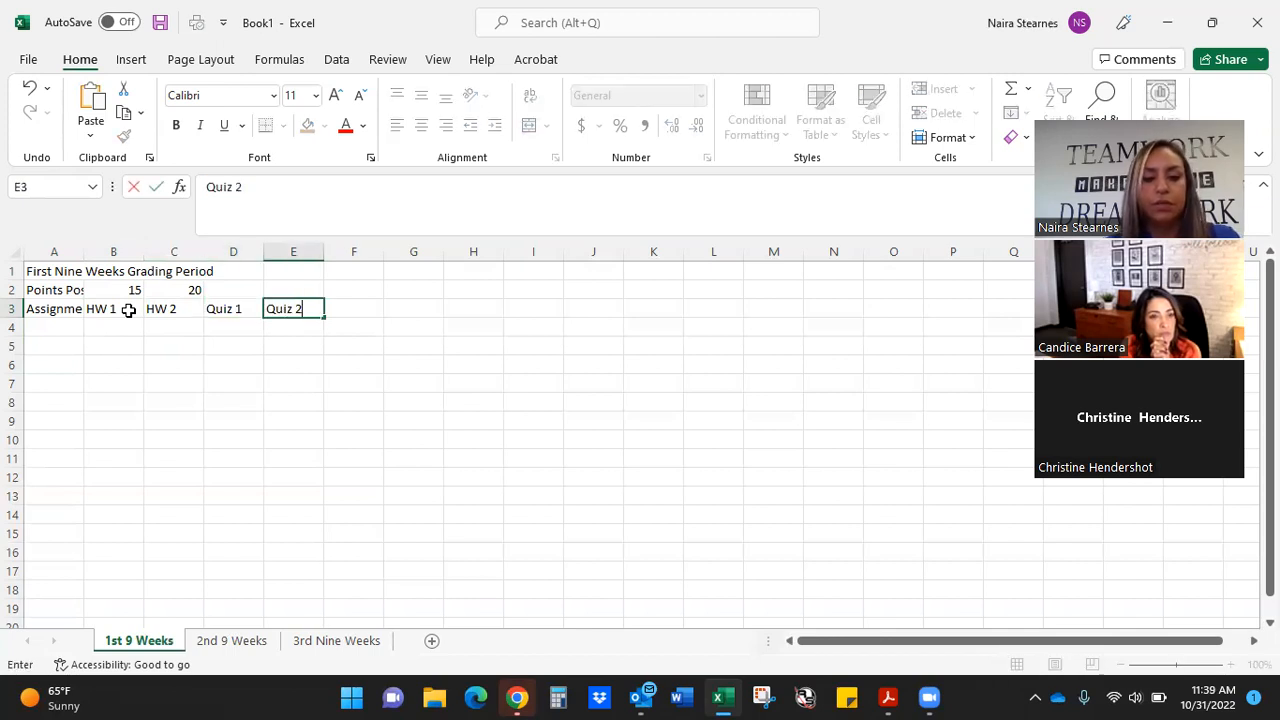
pyautogui.press('Tab')
pyautogui.write('Test')
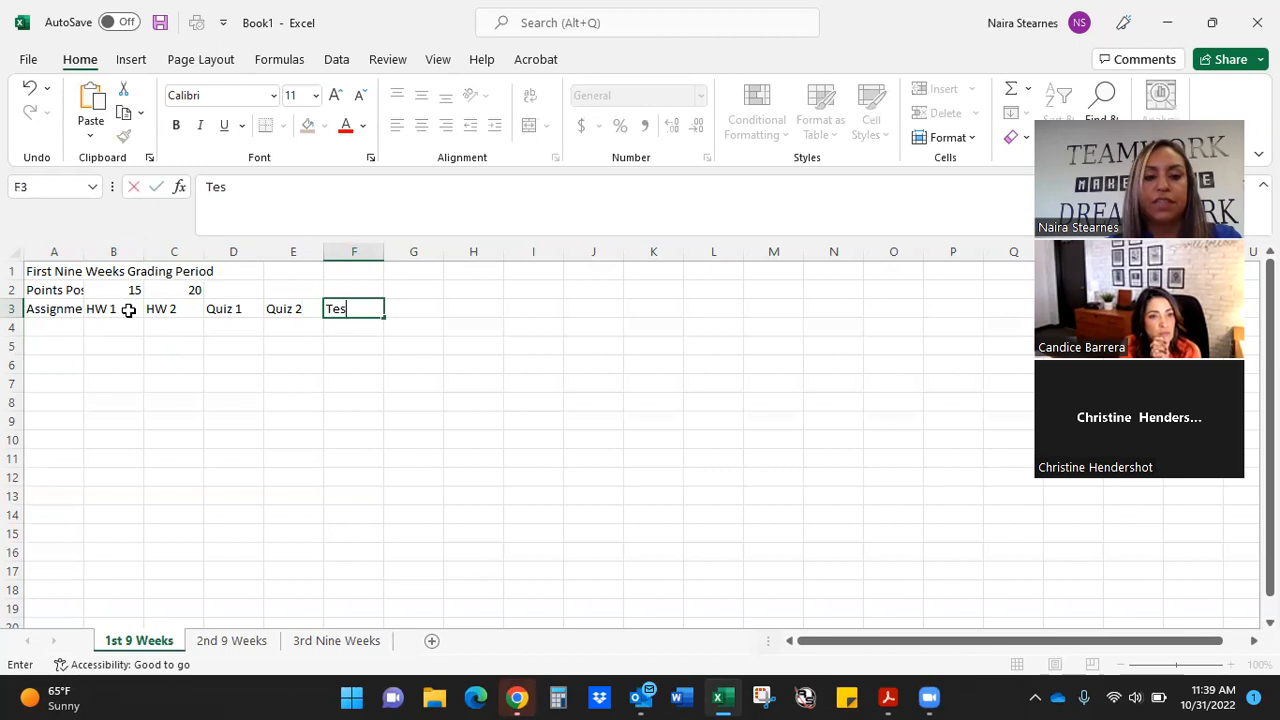
pyautogui.click(231, 353)
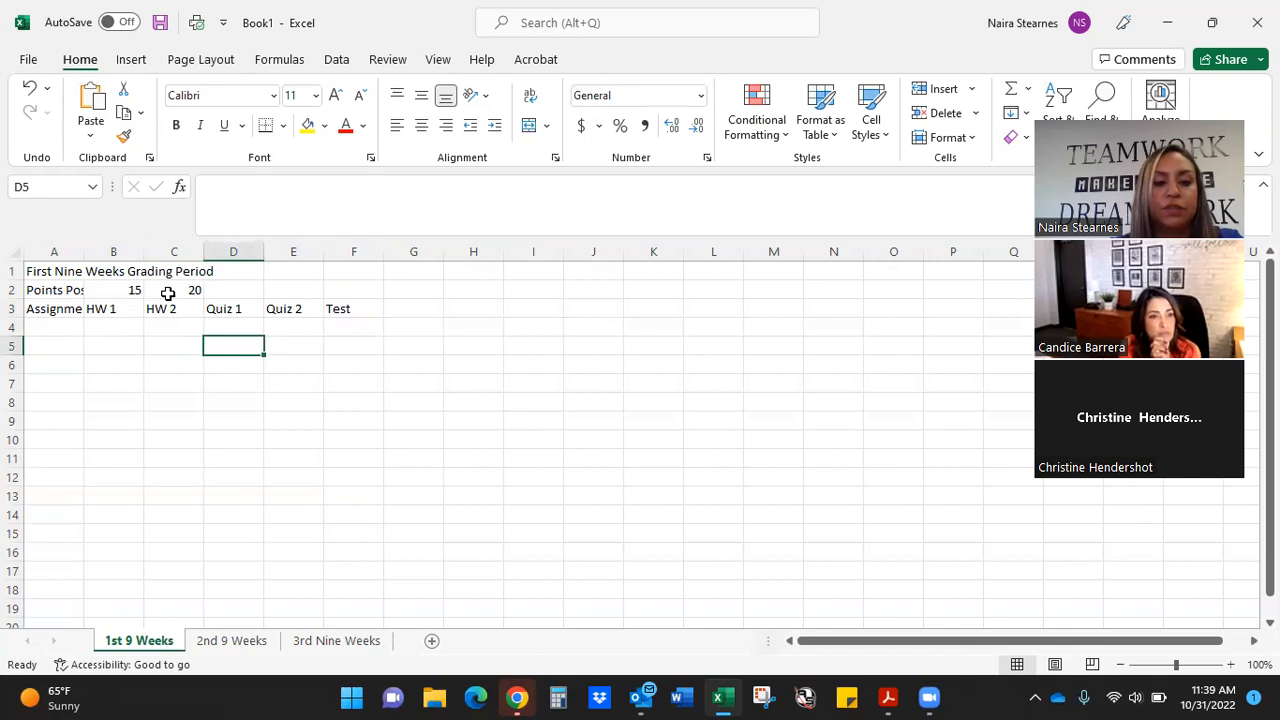
# Enter possible points of 50 for Quiz 1, 50 for Quiz 2 and 100 for Test in row 2
pyautogui.click(222, 291)
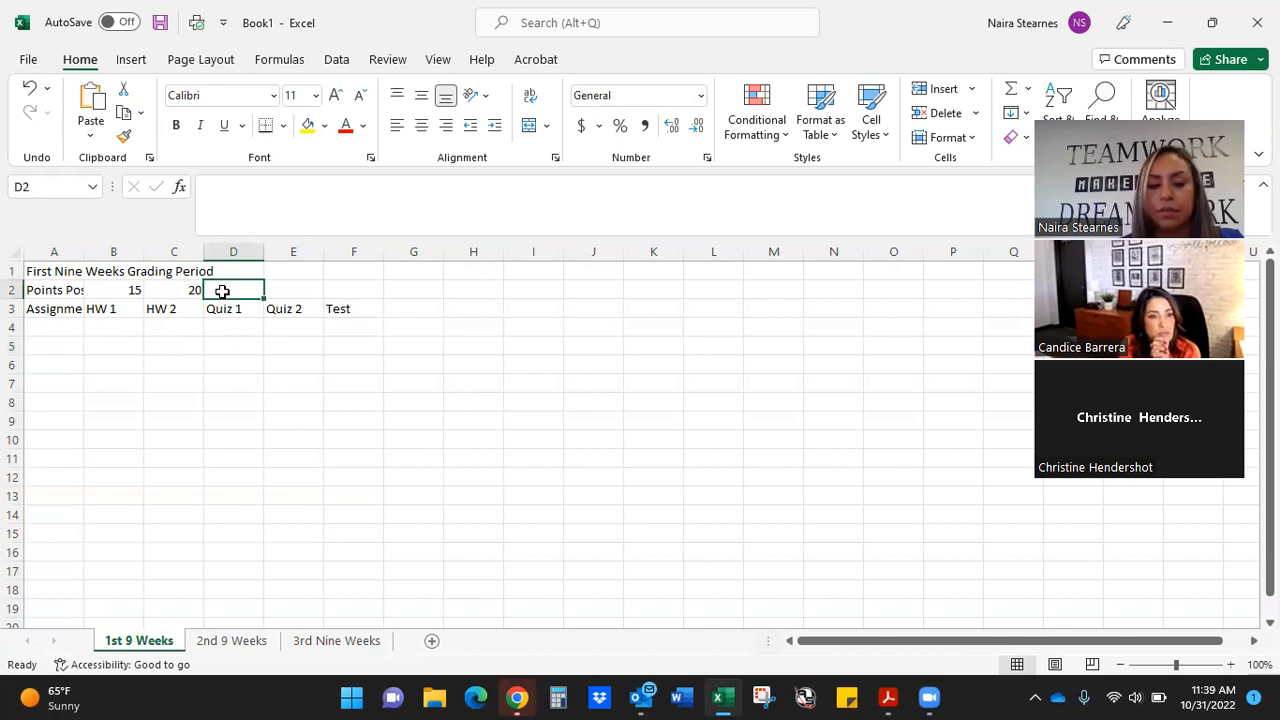
pyautogui.doubleClick(225, 291)
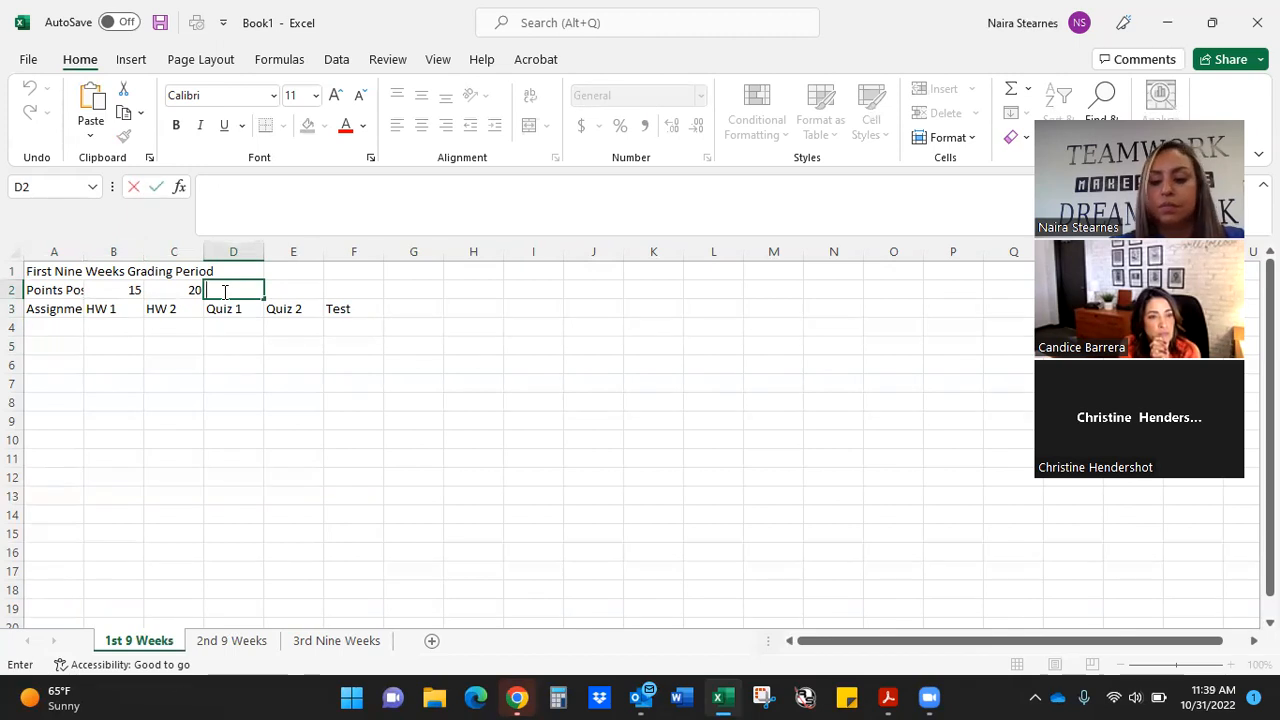
pyautogui.write('50')
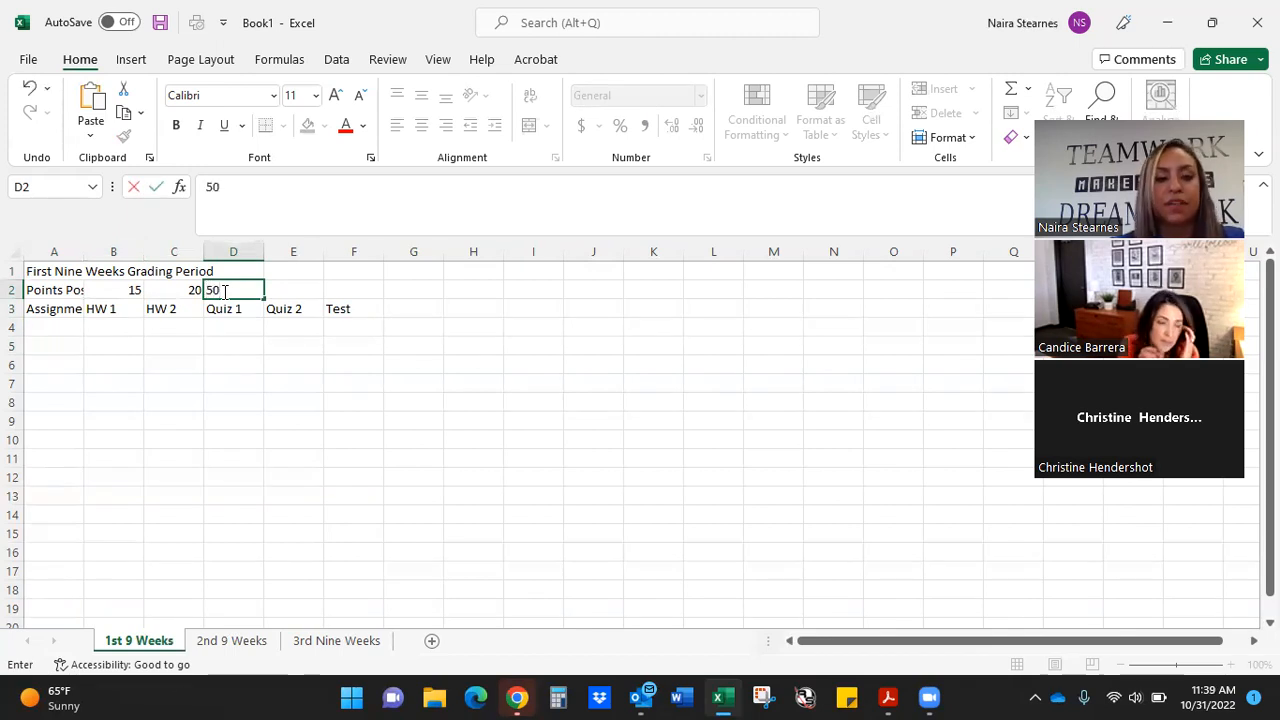
pyautogui.press('Tab')
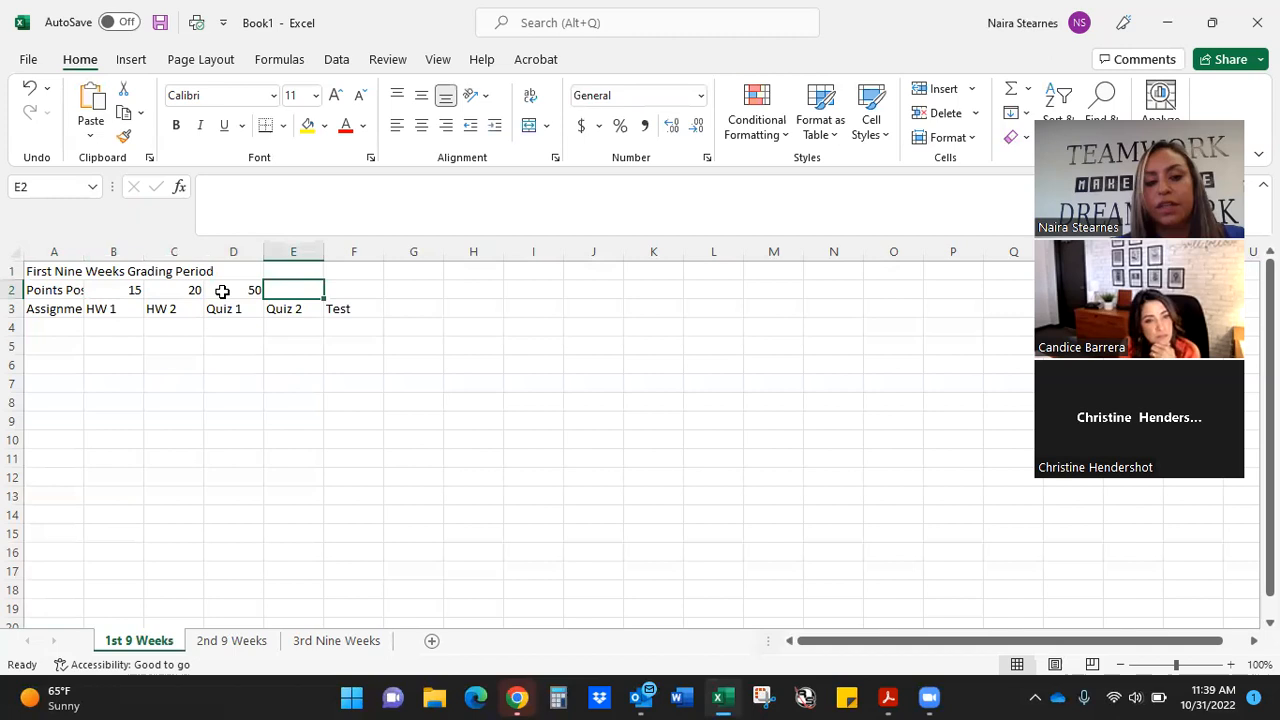
pyautogui.write('50')
pyautogui.press('Tab')
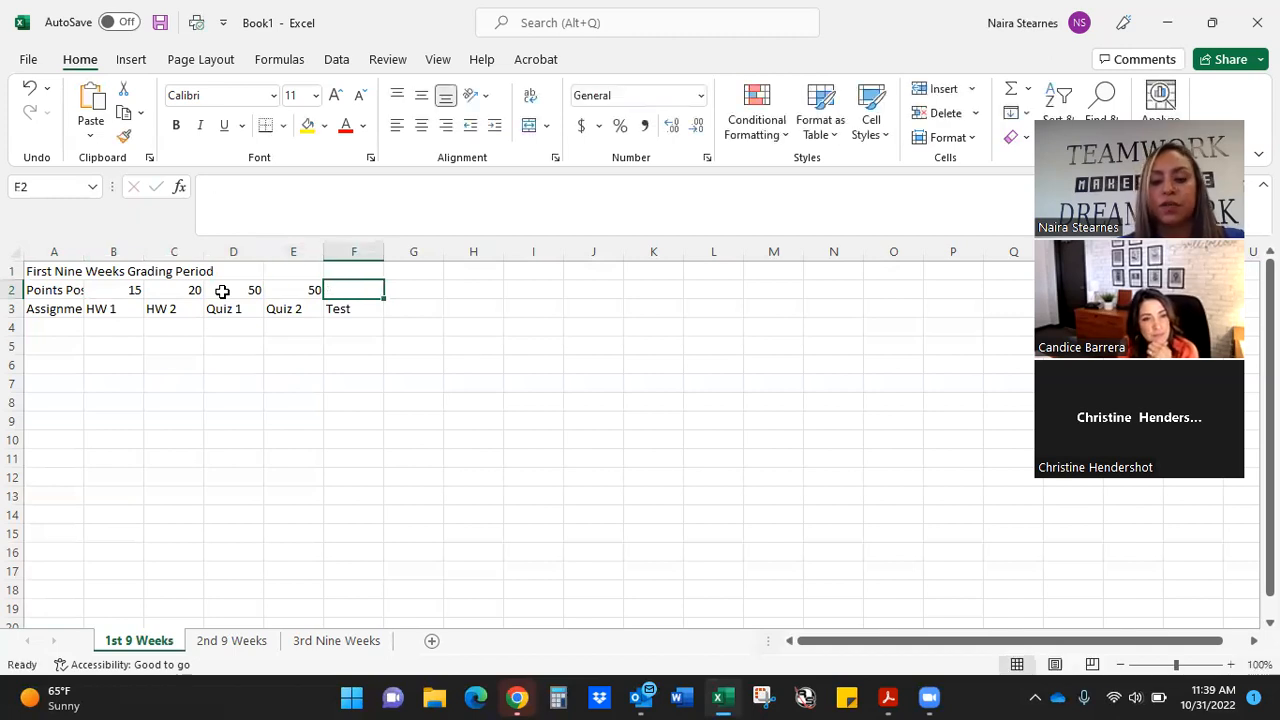
pyautogui.write('100')
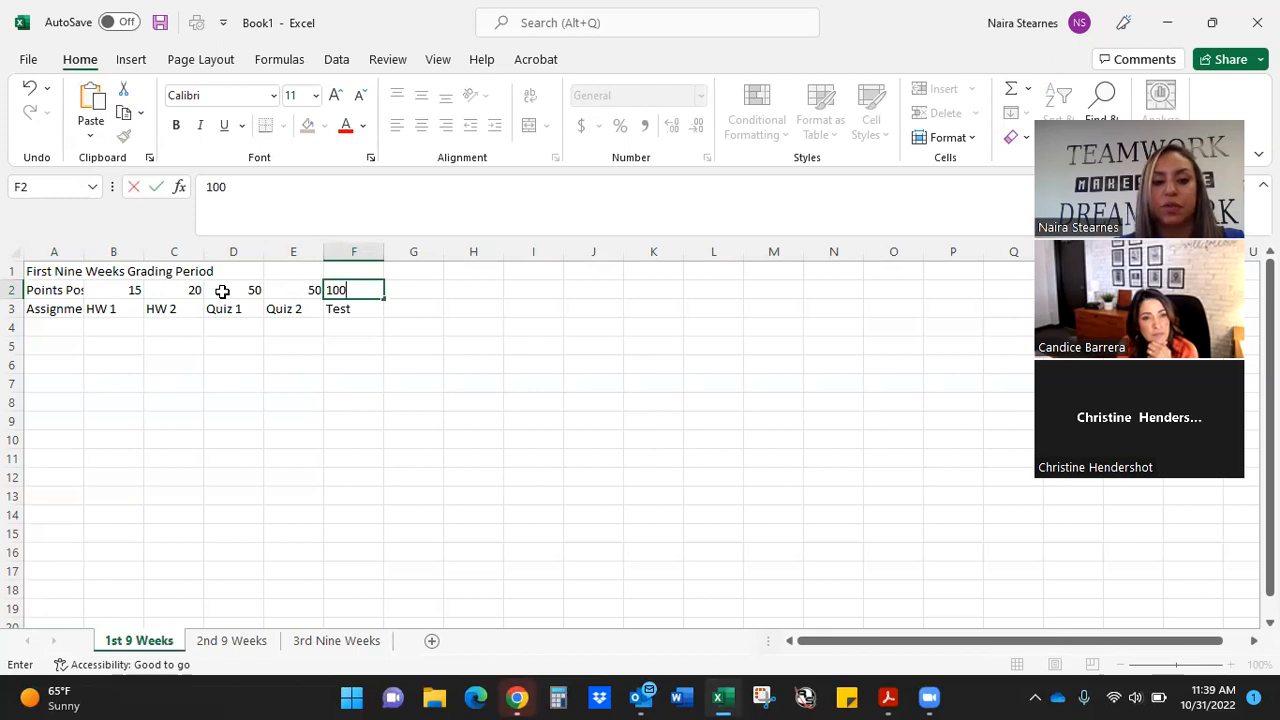
pyautogui.press('Tab')
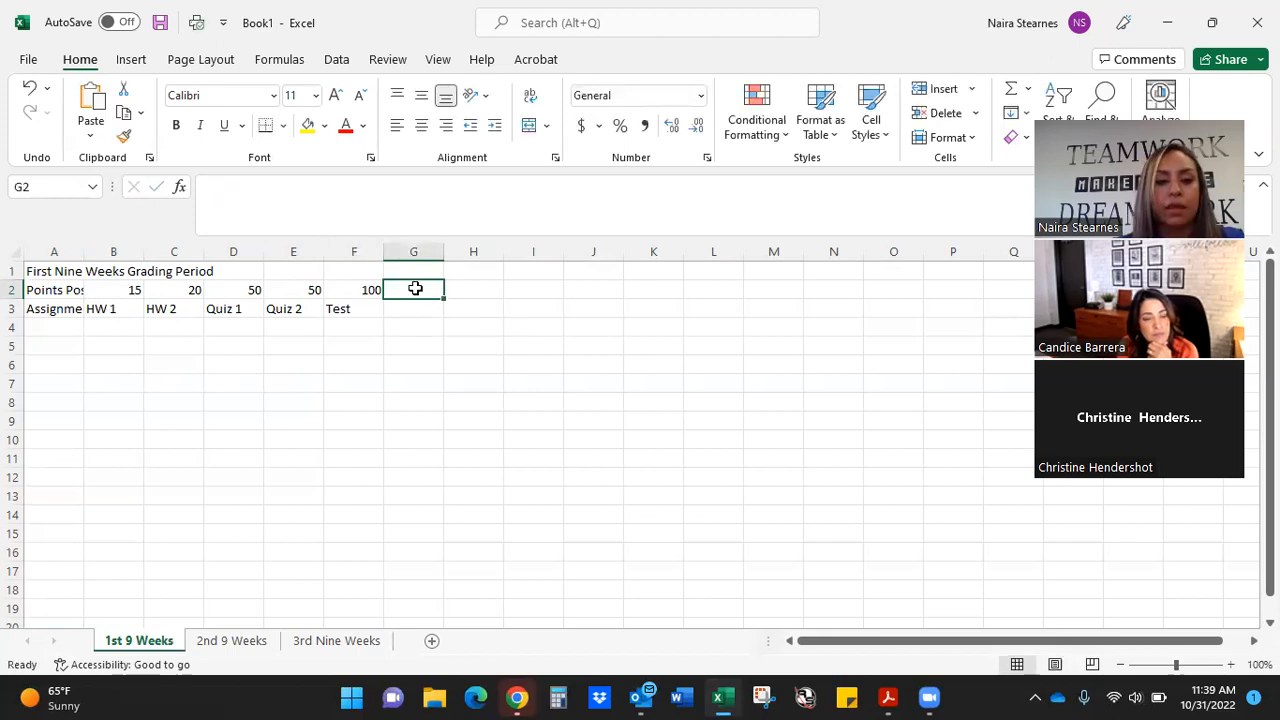
# Enter the first student's name, "Duck, Donald", in A4 below the Assignments label
pyautogui.click(64, 333)
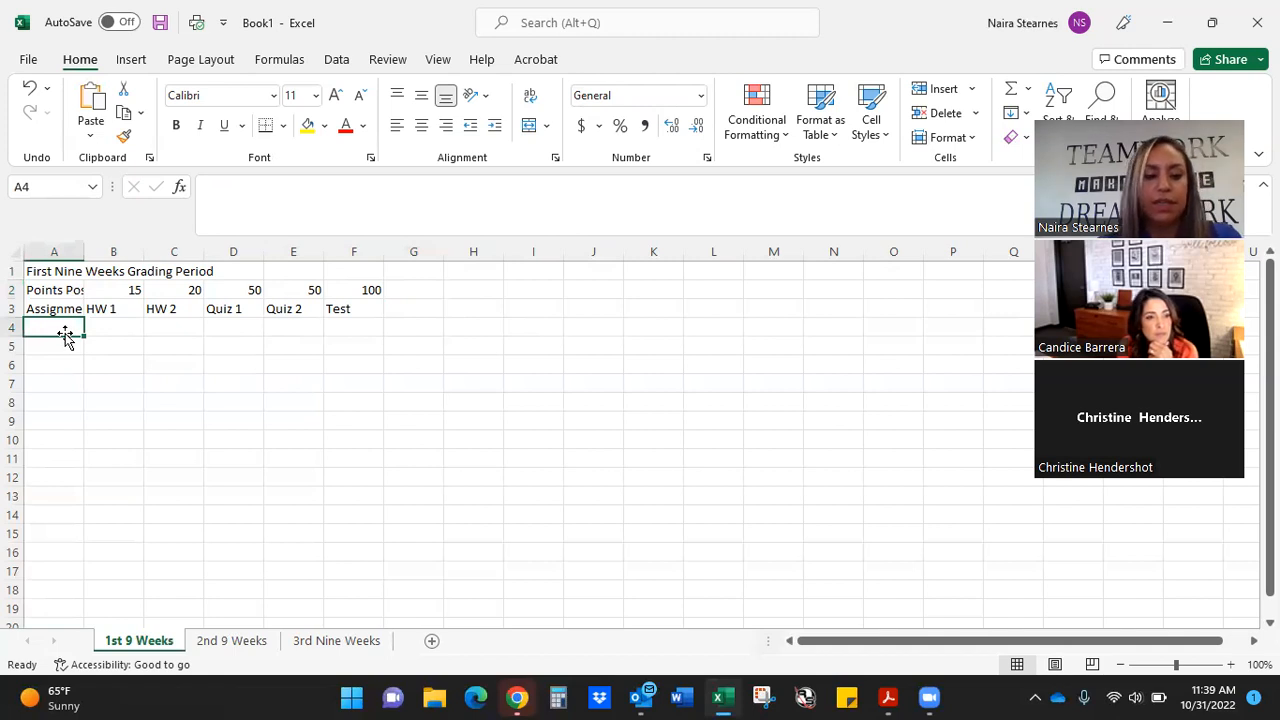
pyautogui.write('Duck, DOn')
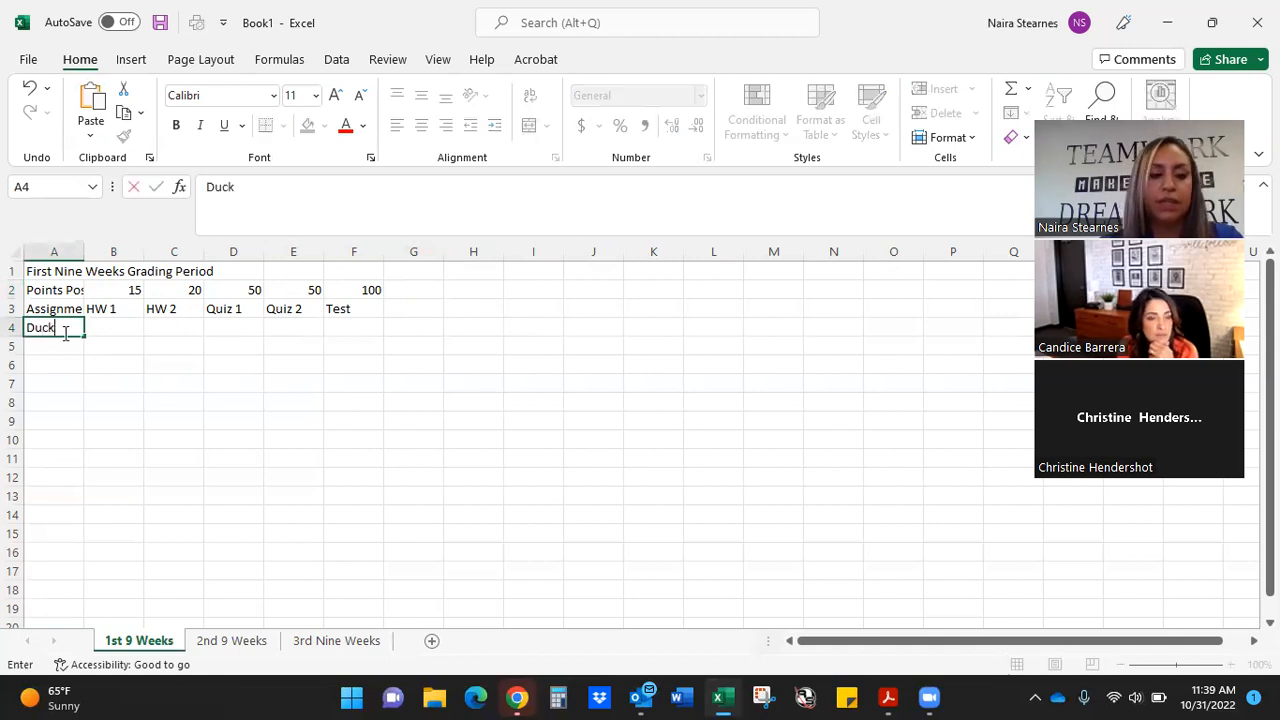
pyautogui.press('BackSpace')
pyautogui.press('BackSpace')
pyautogui.press('BackSpace')
pyautogui.write('D')
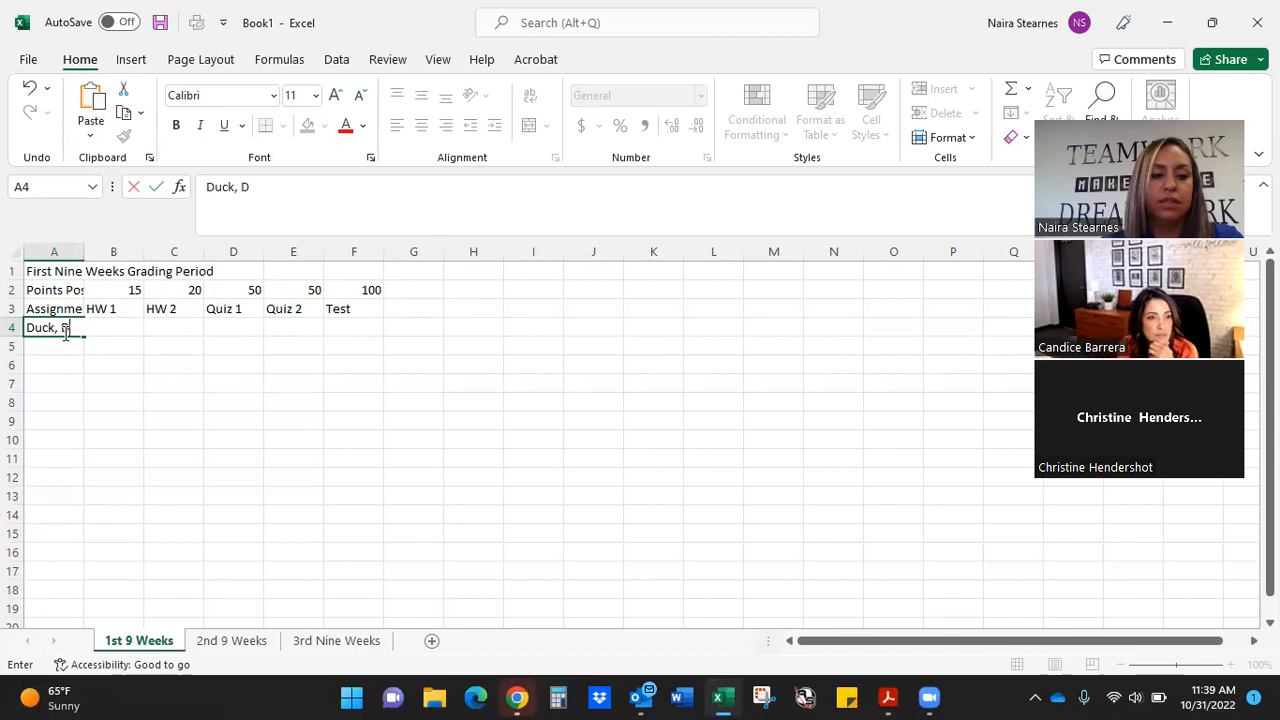
pyautogui.write('onald')
pyautogui.press('Return')
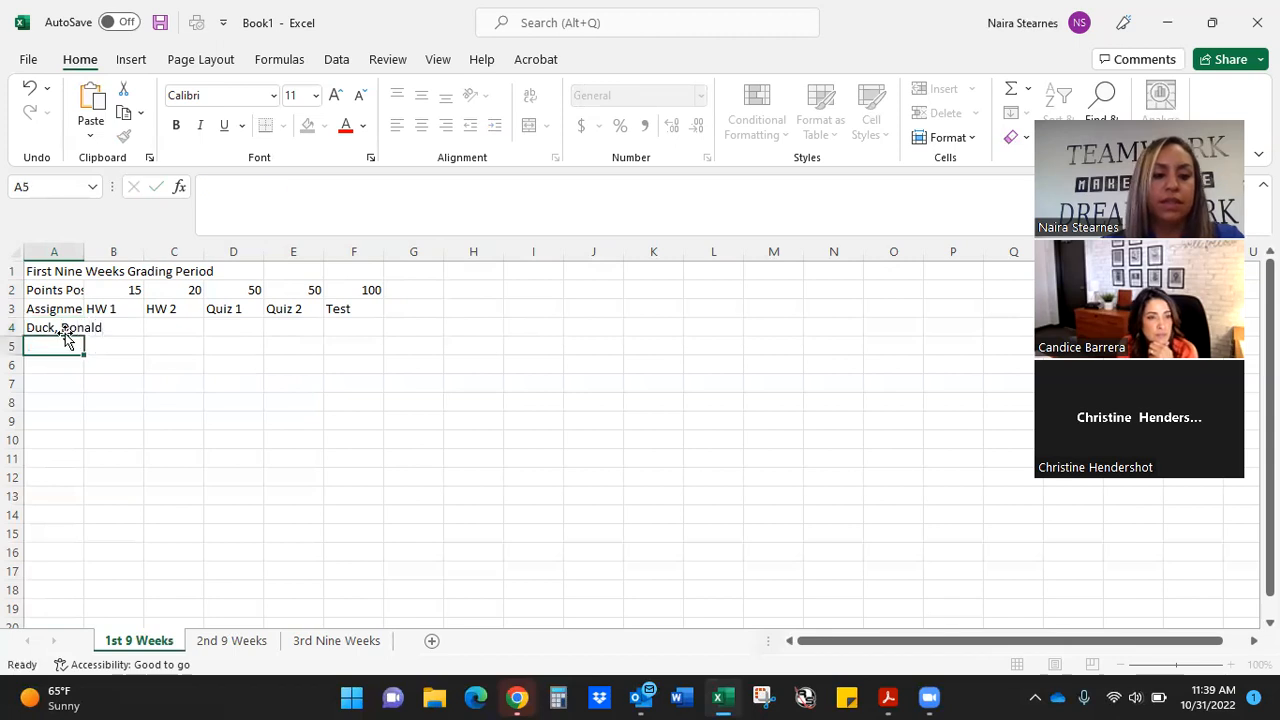
# Continue the student list with "Mouse, Mickey" in A5, "Prescott, Dak" in A6 and "Rogers, Aaron" in A7
pyautogui.write('Mouse, Mickeys')
pyautogui.press('BackSpace')
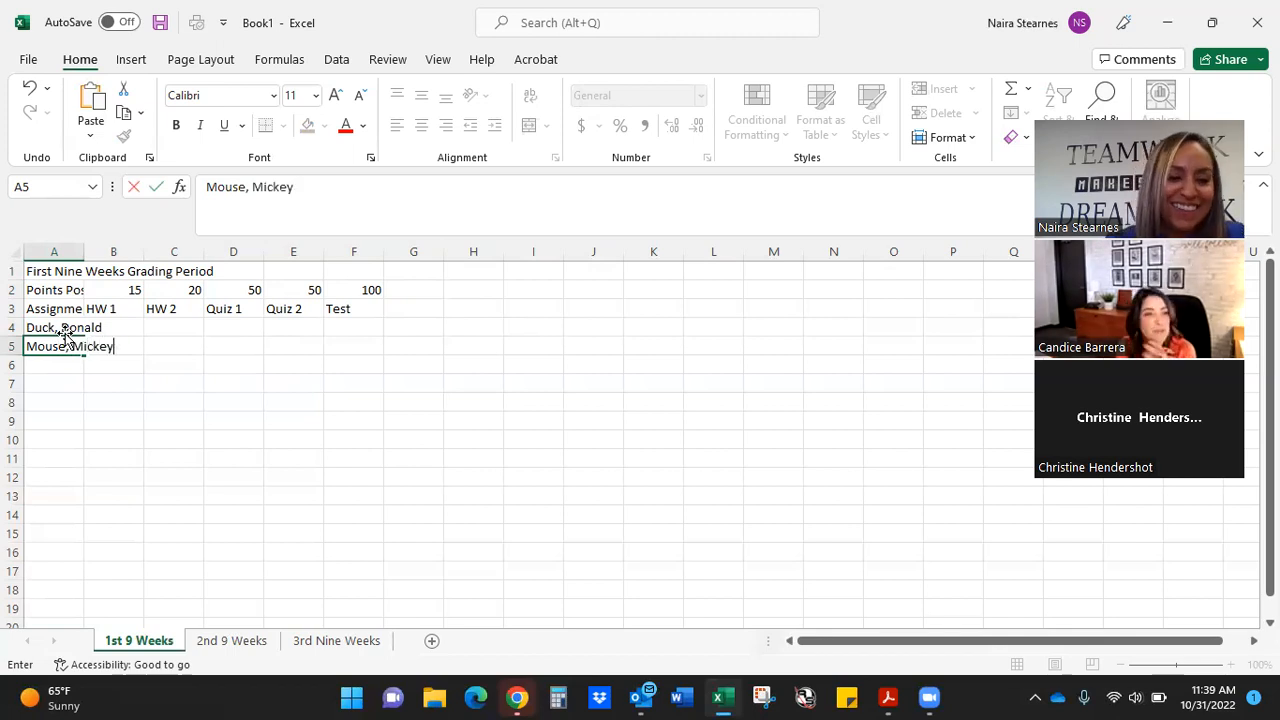
pyautogui.press('Return')
pyautogui.write('Prescott, Dak')
pyautogui.press('Return')
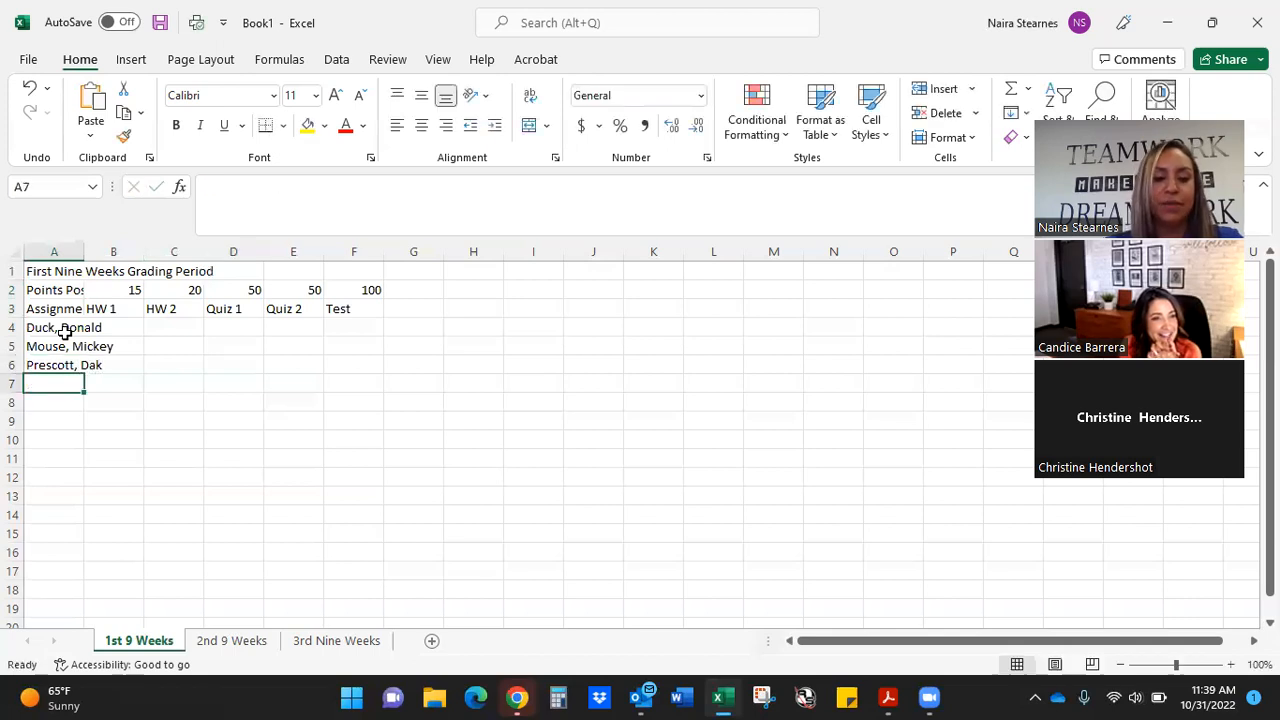
pyautogui.write('Roger')
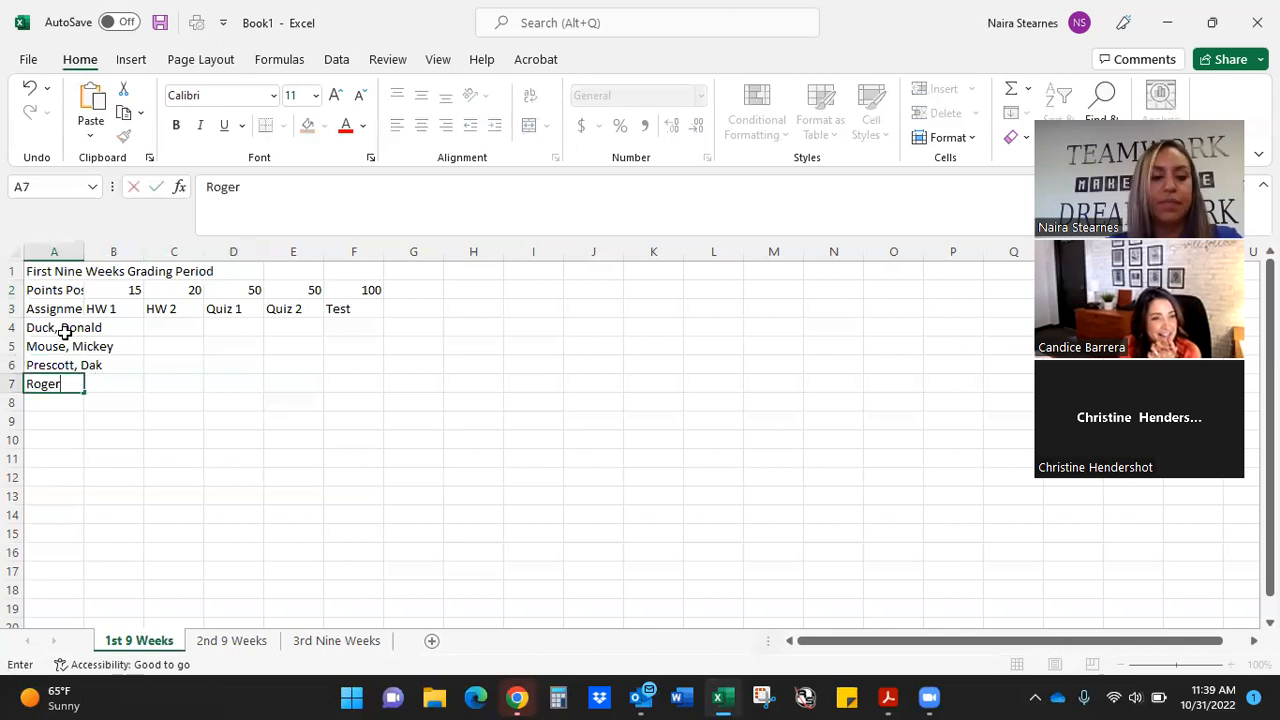
pyautogui.write('s, Aaron')
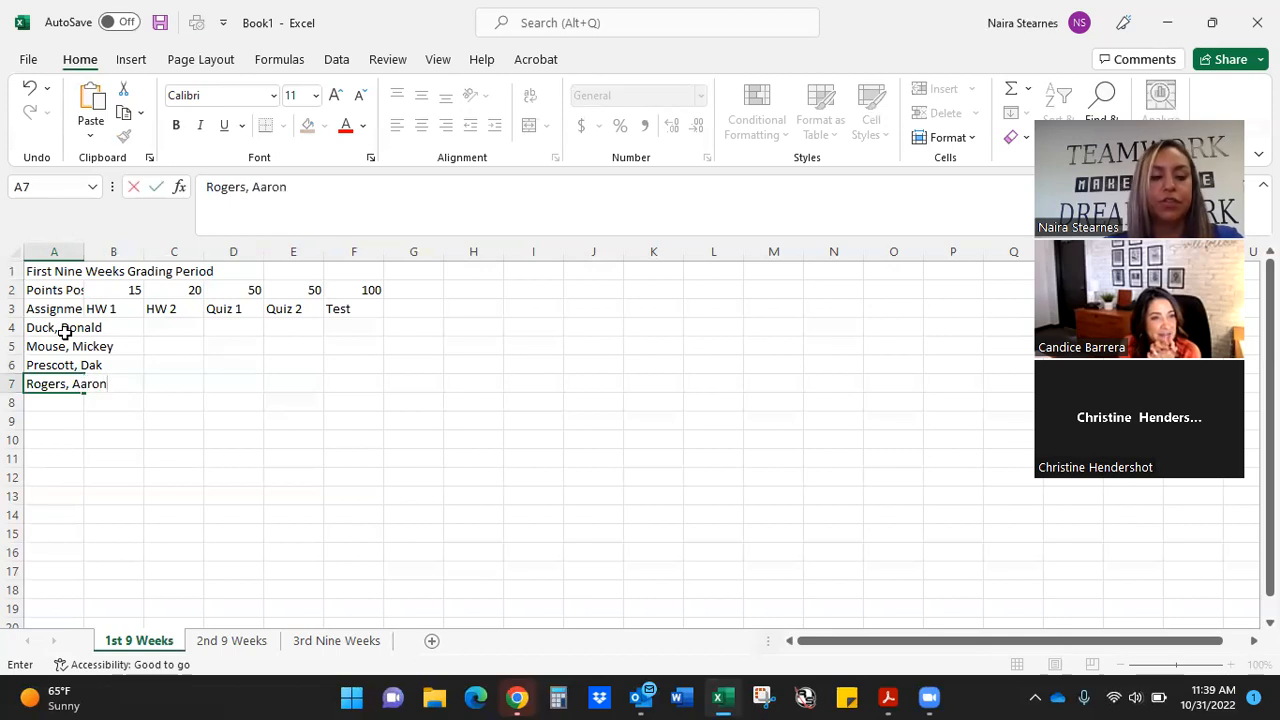
pyautogui.press('Return')
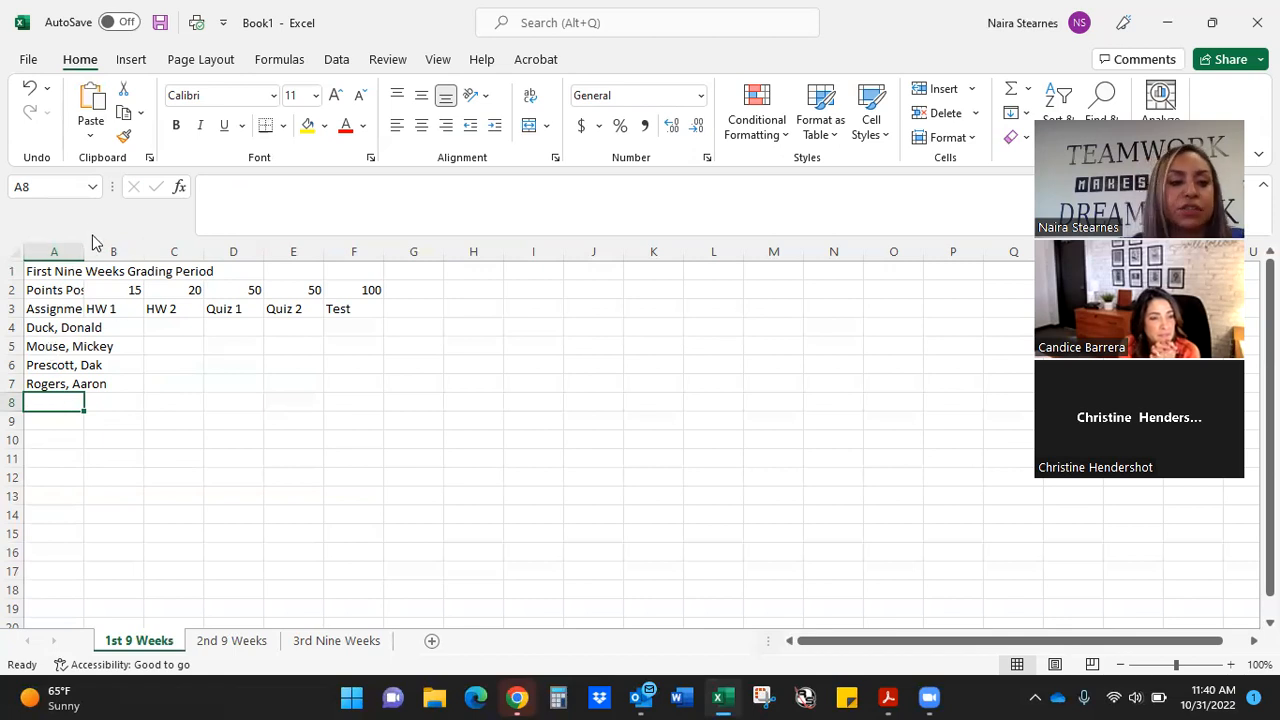
# Widen column A manually, try AutoFit on it, and narrow it back to just fit the Points Possible label and student names
pyautogui.moveTo(84, 248); pyautogui.dragTo(104, 248)
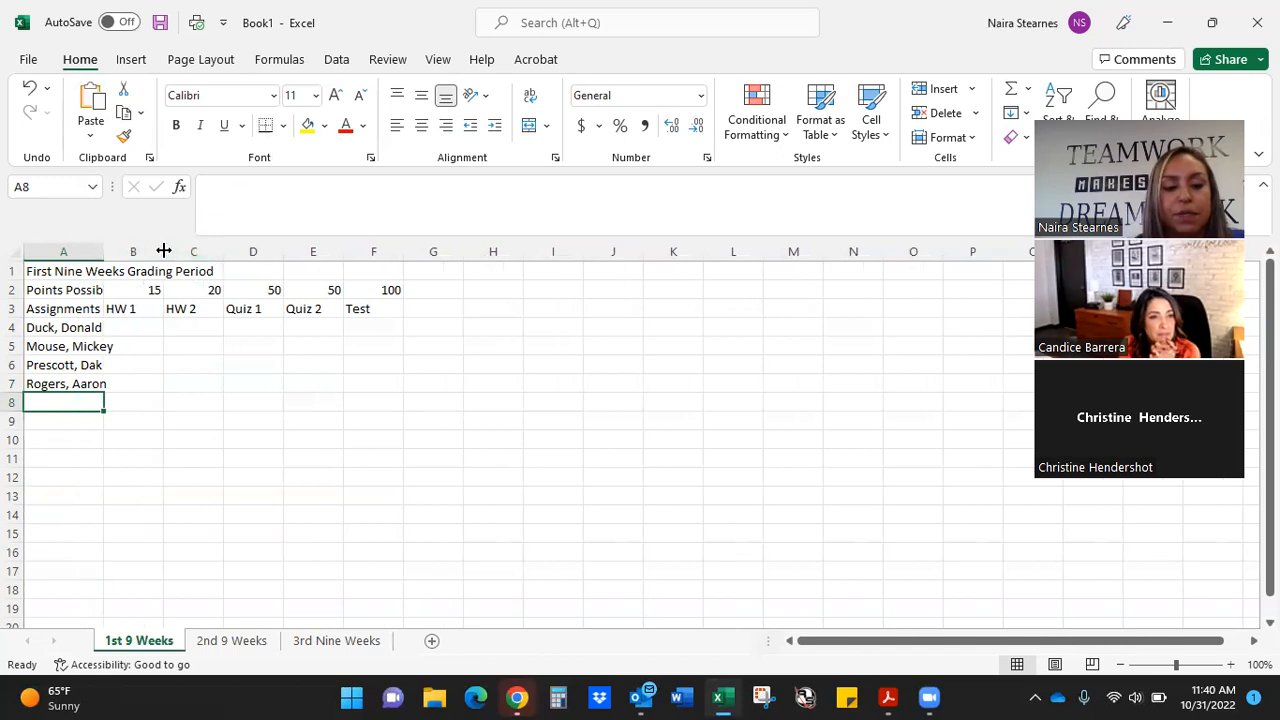
pyautogui.moveTo(104, 250); pyautogui.dragTo(126, 250)
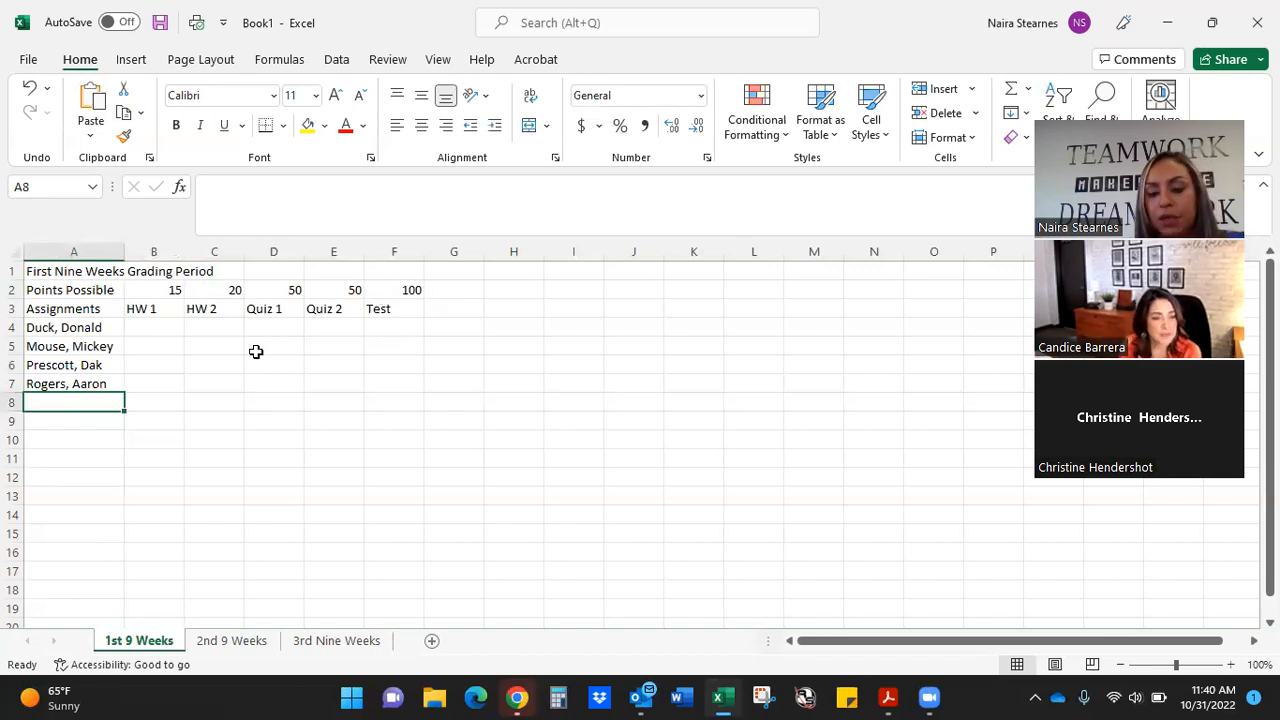
pyautogui.doubleClick(124, 252)
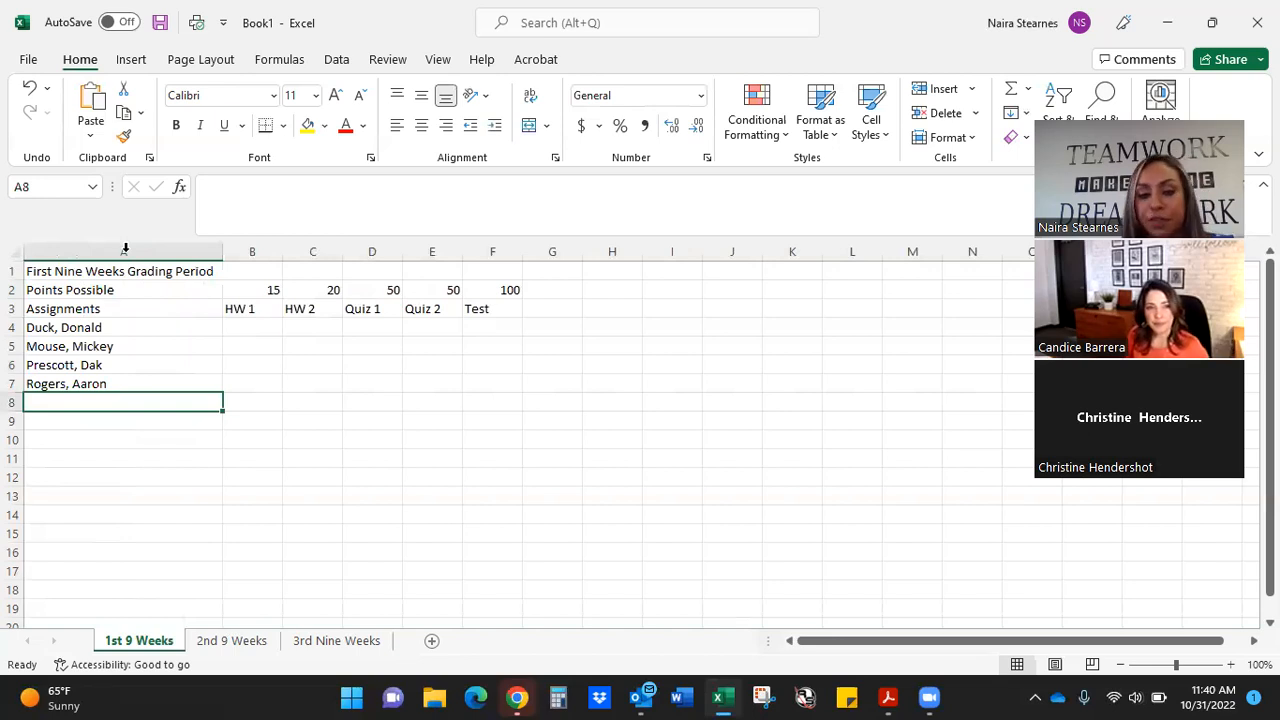
pyautogui.moveTo(223, 255); pyautogui.dragTo(127, 256)
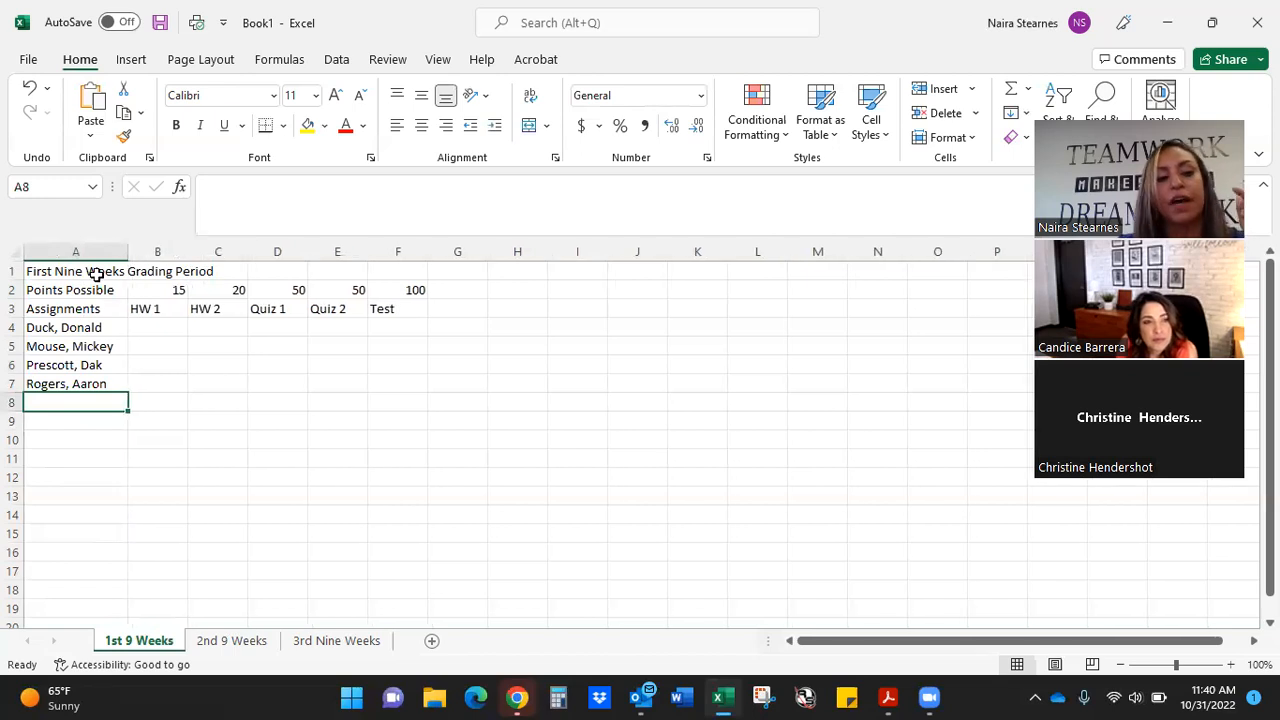
# AutoFit column A to the full title text in A1
pyautogui.click(87, 275)
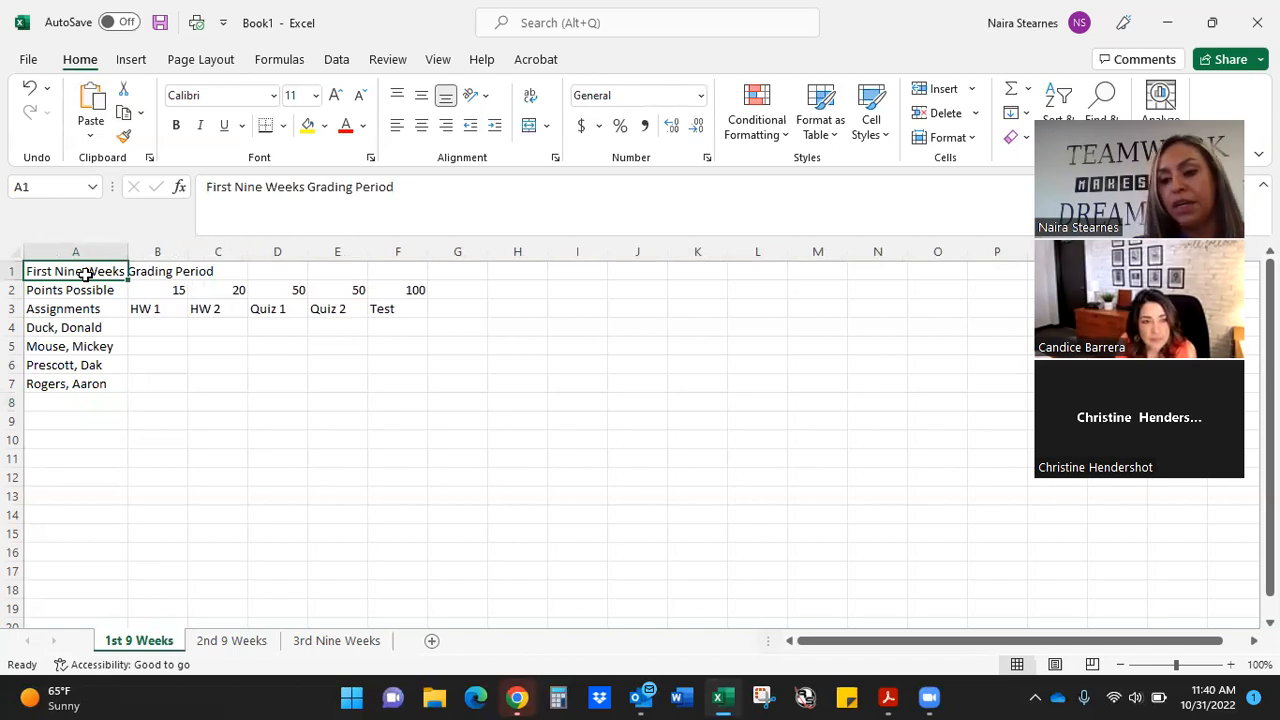
pyautogui.moveTo(126, 253); pyautogui.dragTo(128, 255)
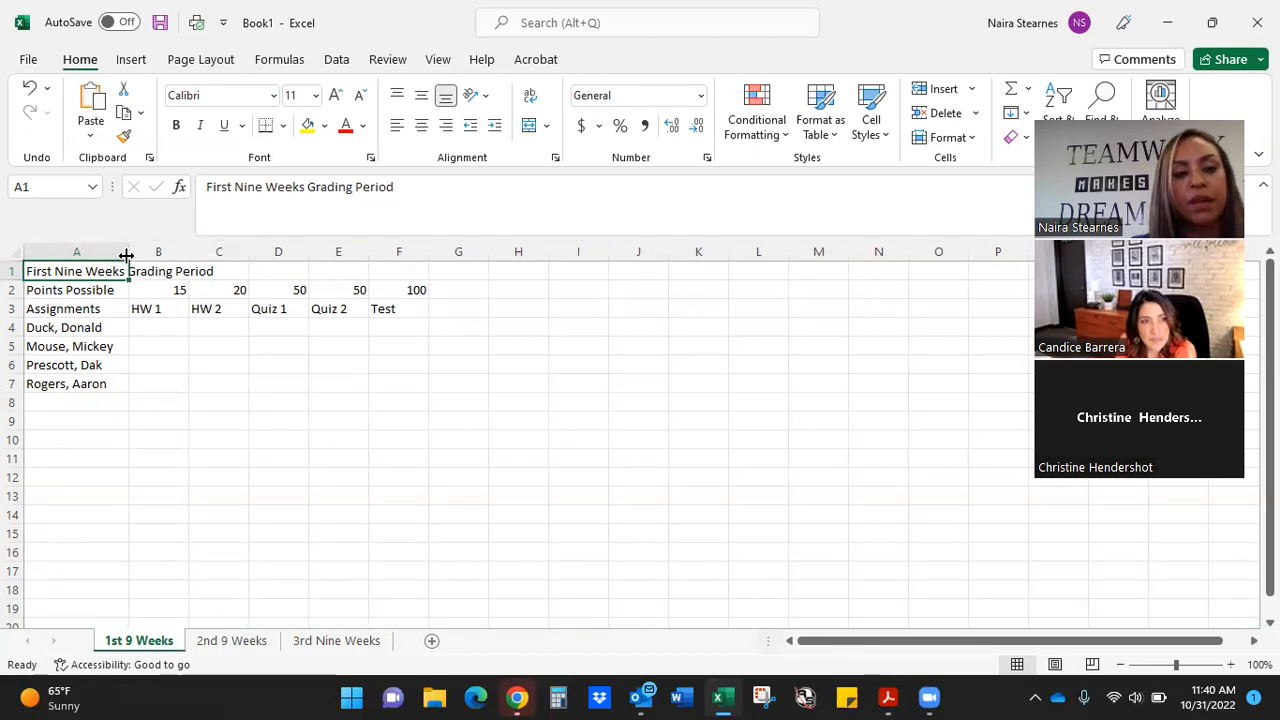
pyautogui.doubleClick(126, 252)
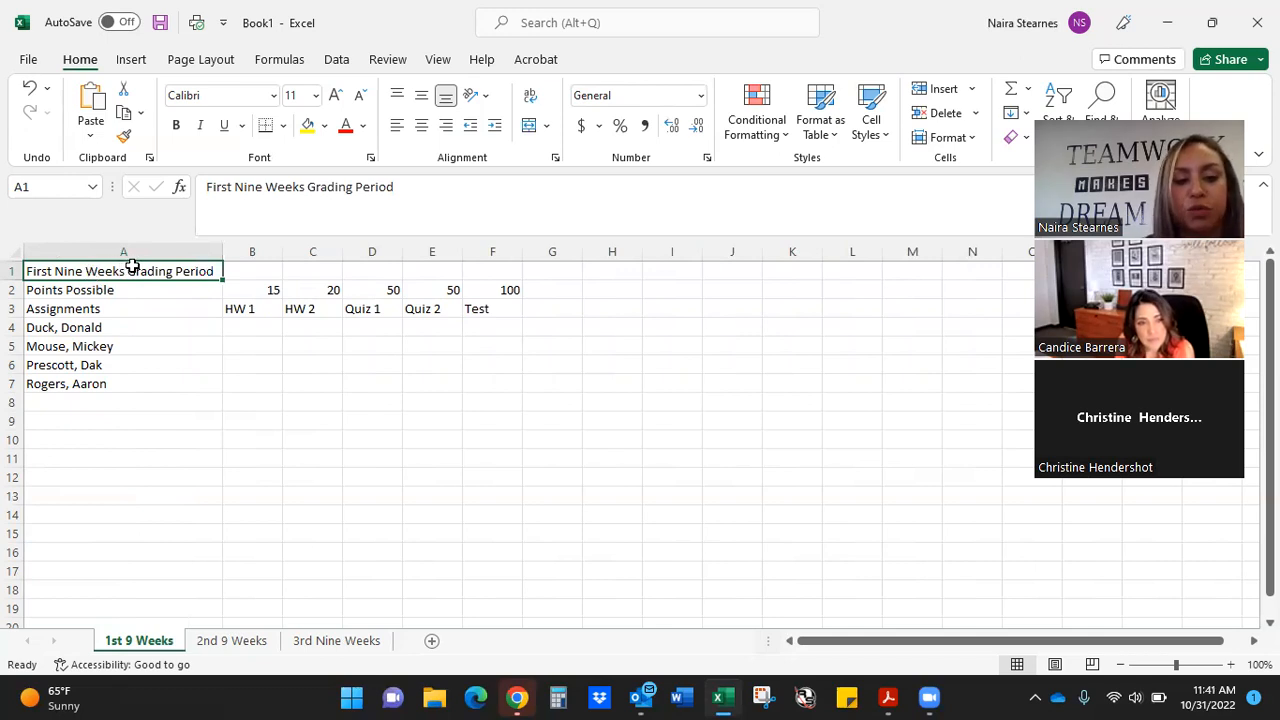
# Merge and center the title across A1:F1, and narrow column A to slightly wider than the student names
pyautogui.click(143, 313)
pyautogui.click(132, 274)
pyautogui.moveTo(132, 276); pyautogui.dragTo(475, 271)
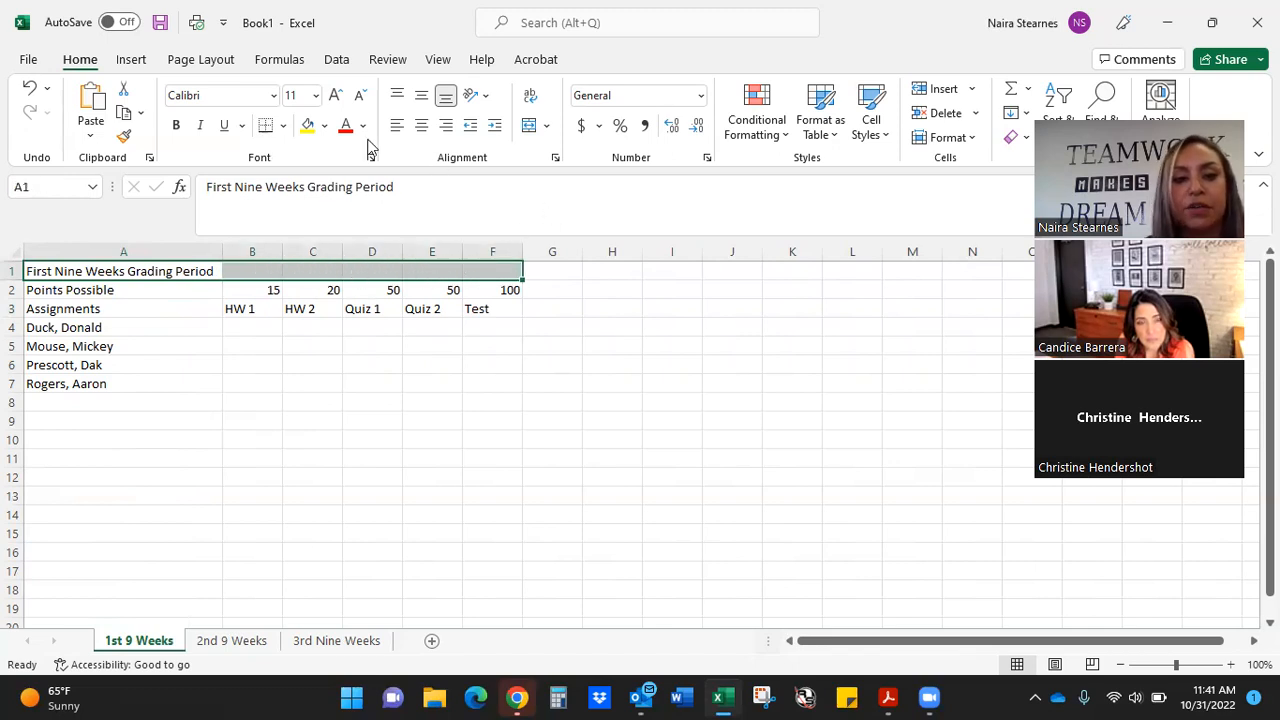
pyautogui.click(547, 128)
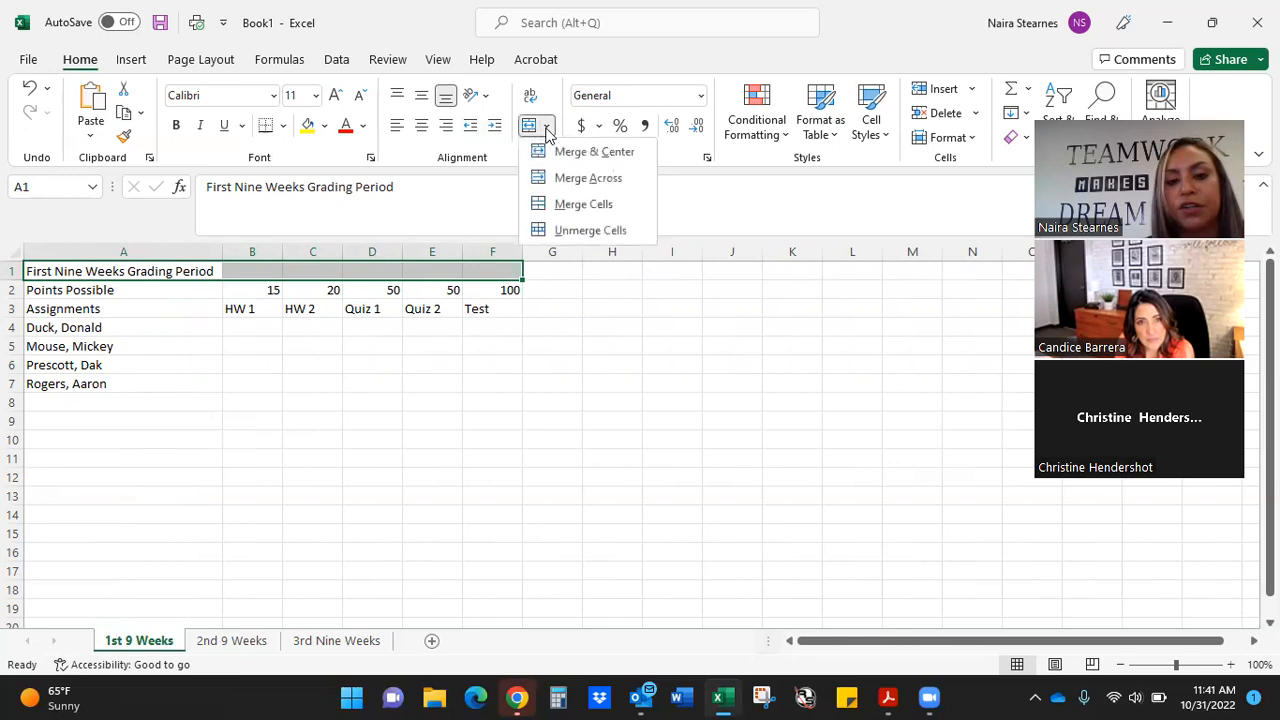
pyautogui.click(556, 152)
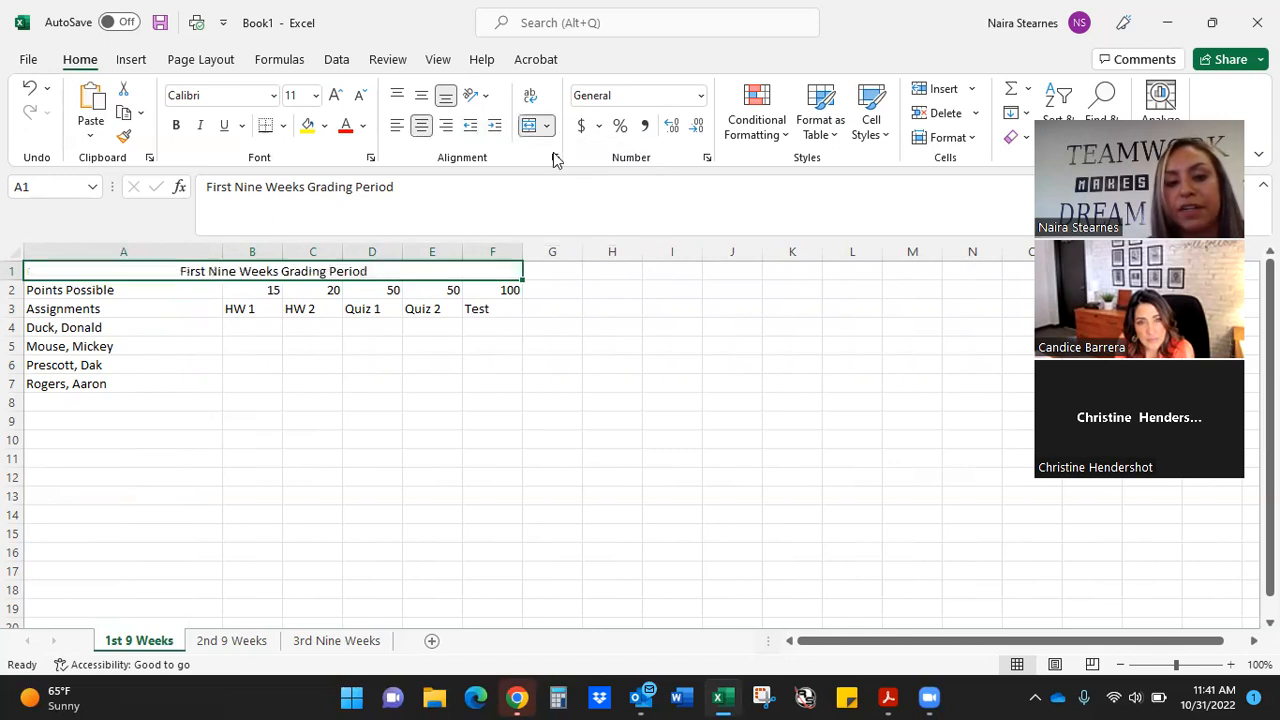
pyautogui.click(290, 385)
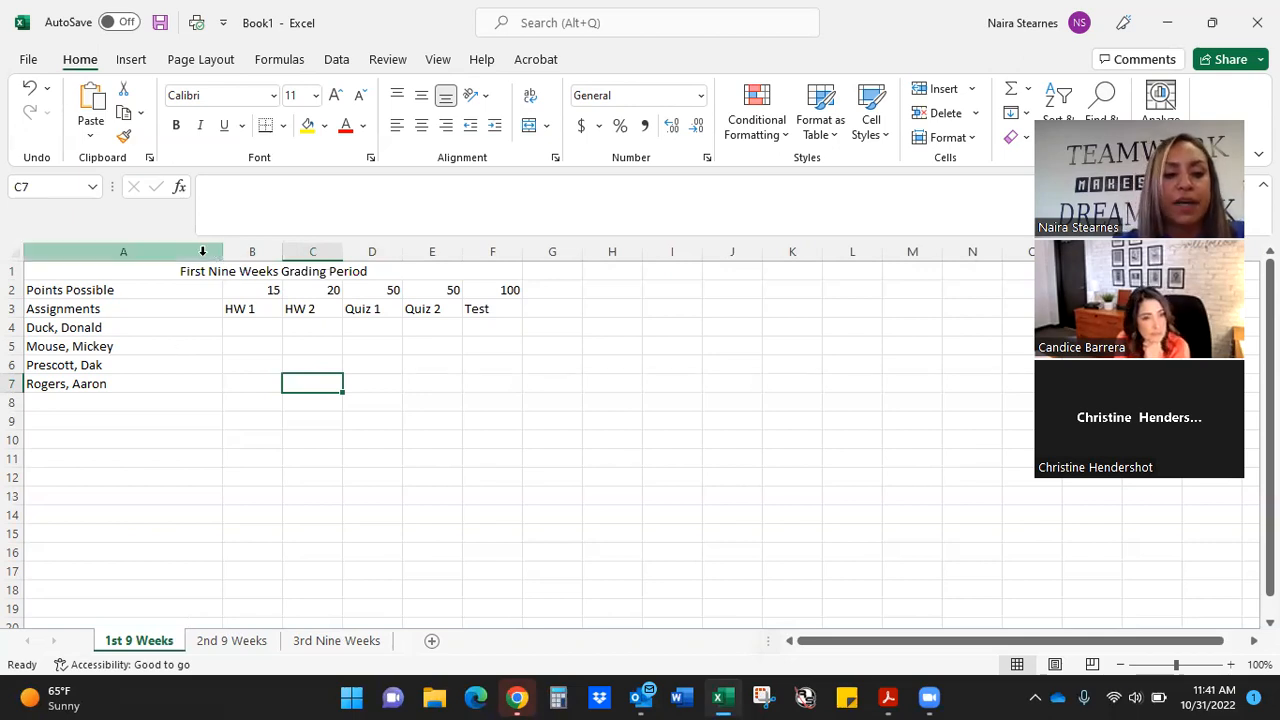
pyautogui.moveTo(220, 253); pyautogui.dragTo(150, 253)
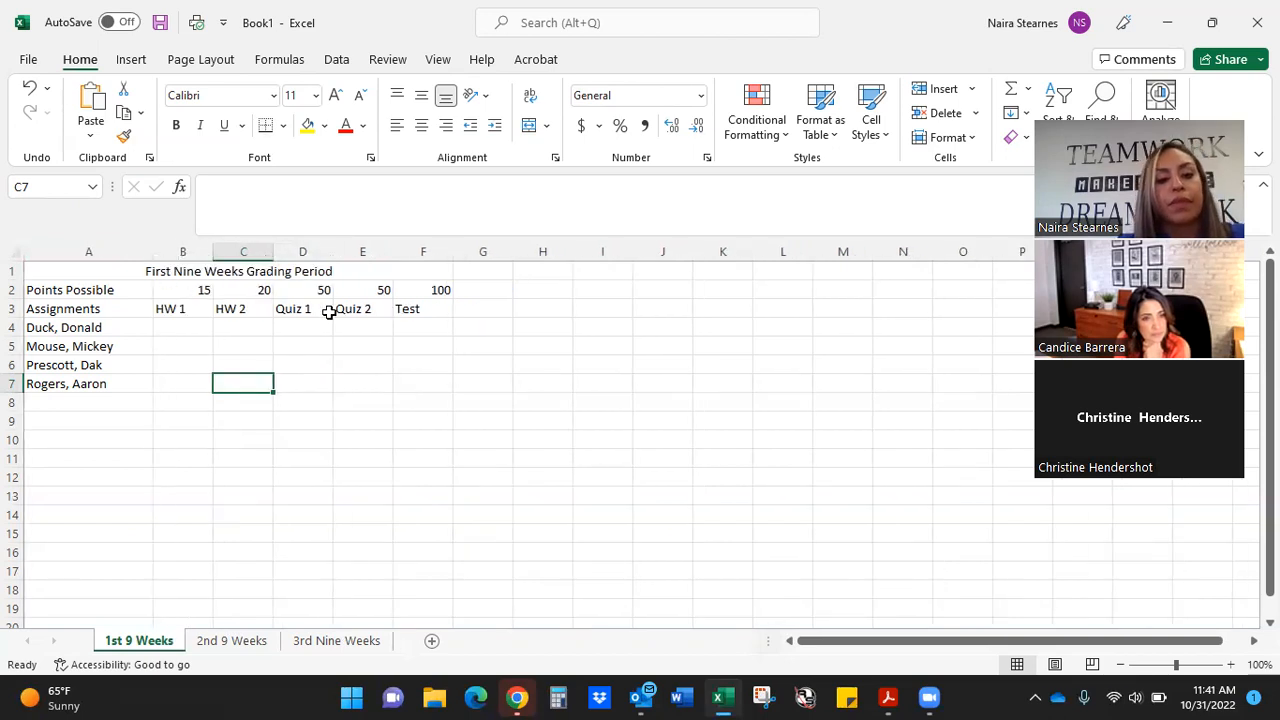
# Try totalling the possible points in G2 with the manually entered formula =SUM(B2:F2), and clear the cell
pyautogui.click(495, 291)
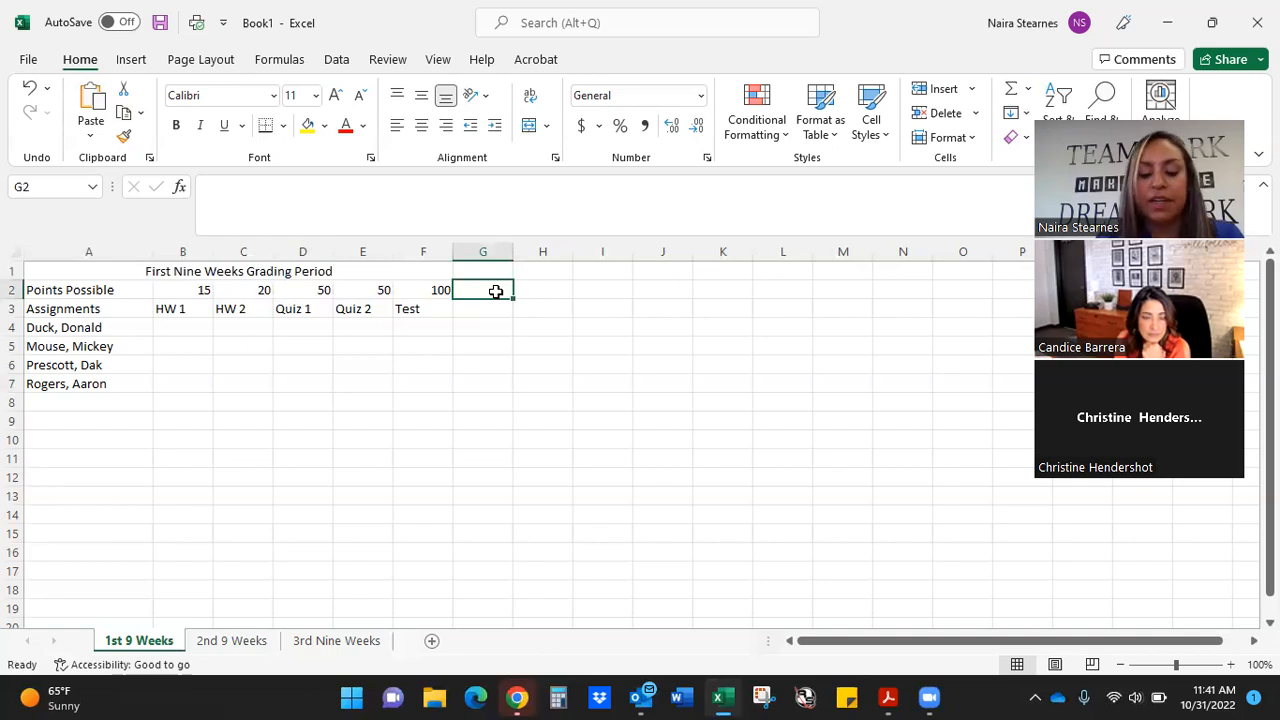
pyautogui.write('=')
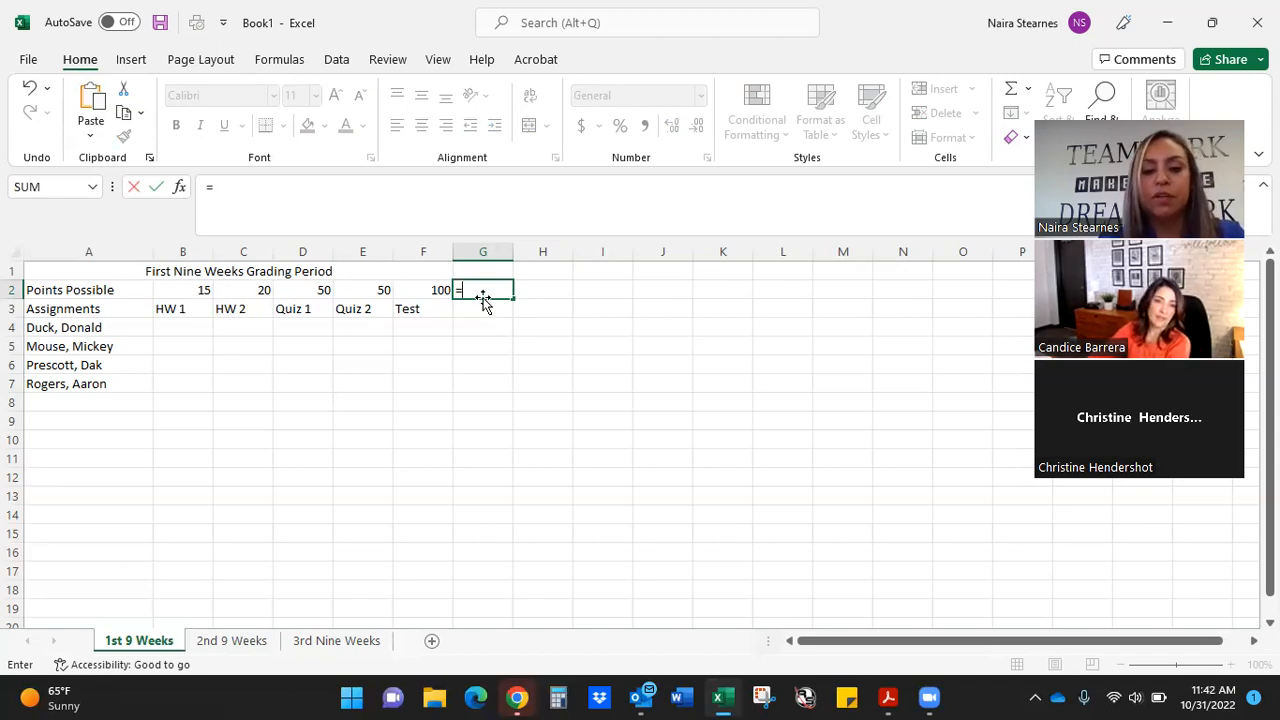
pyautogui.write('sum(')
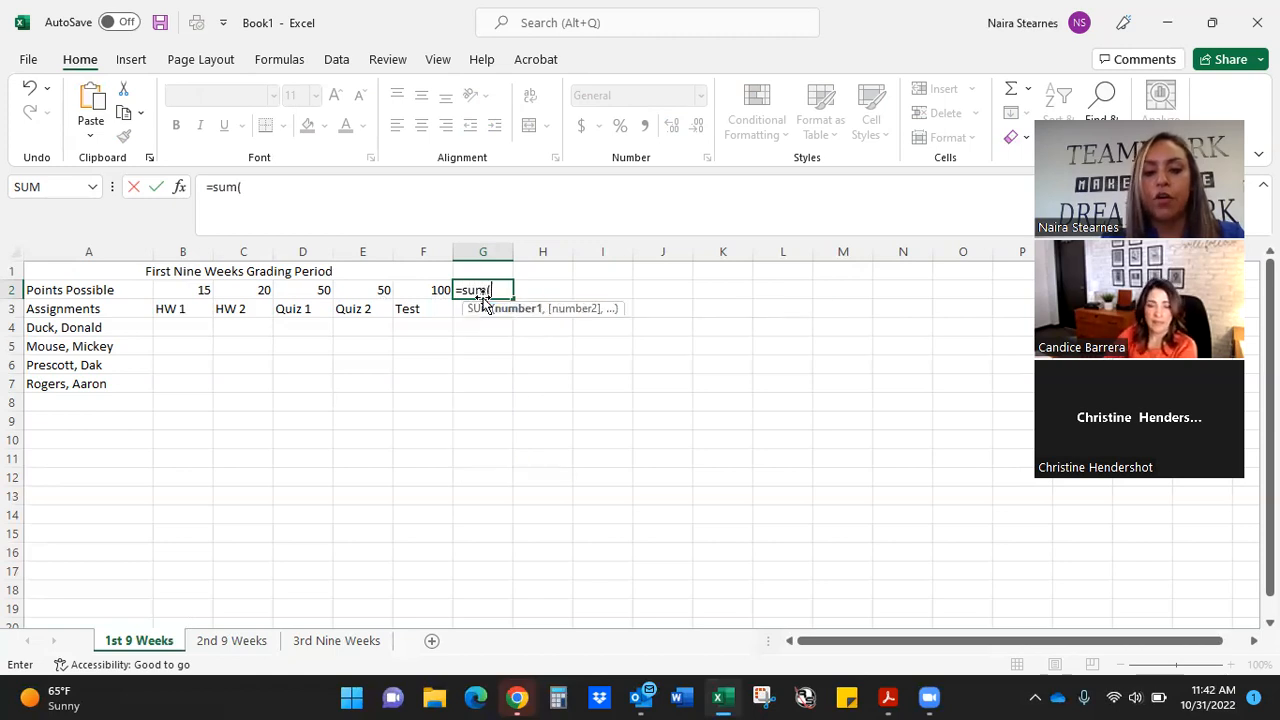
pyautogui.moveTo(200, 290); pyautogui.dragTo(403, 289)
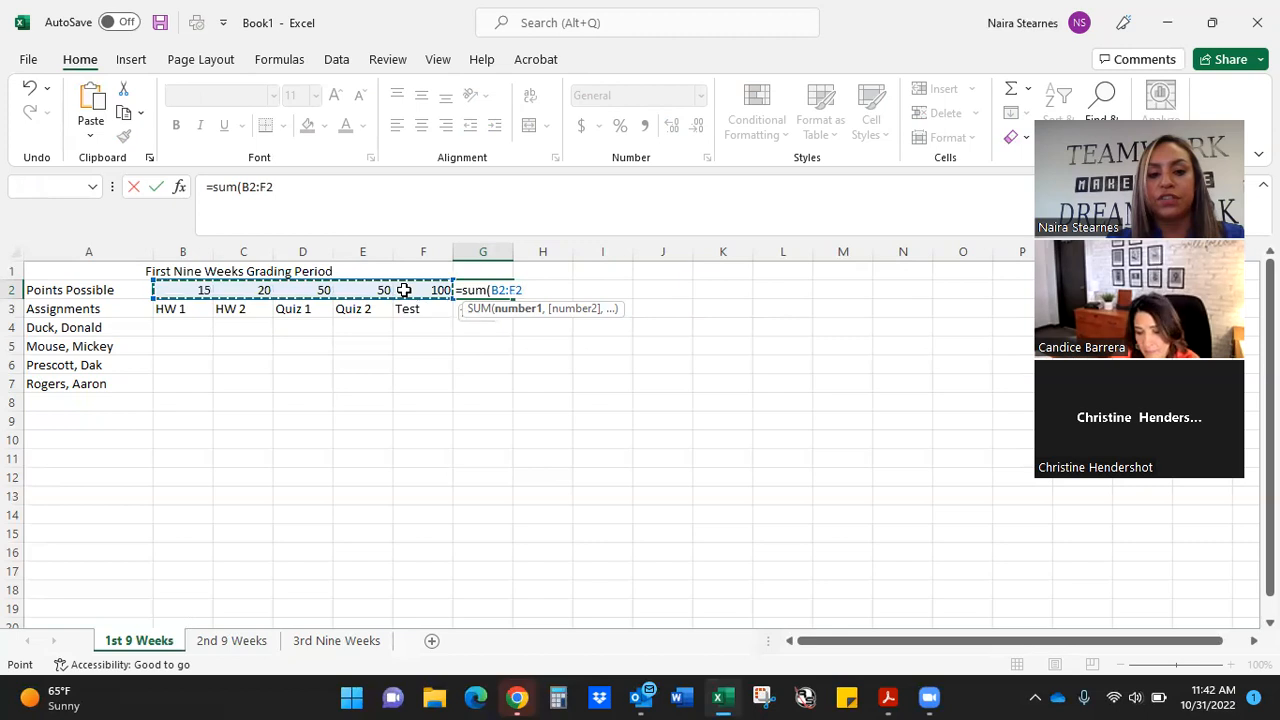
pyautogui.write(')')
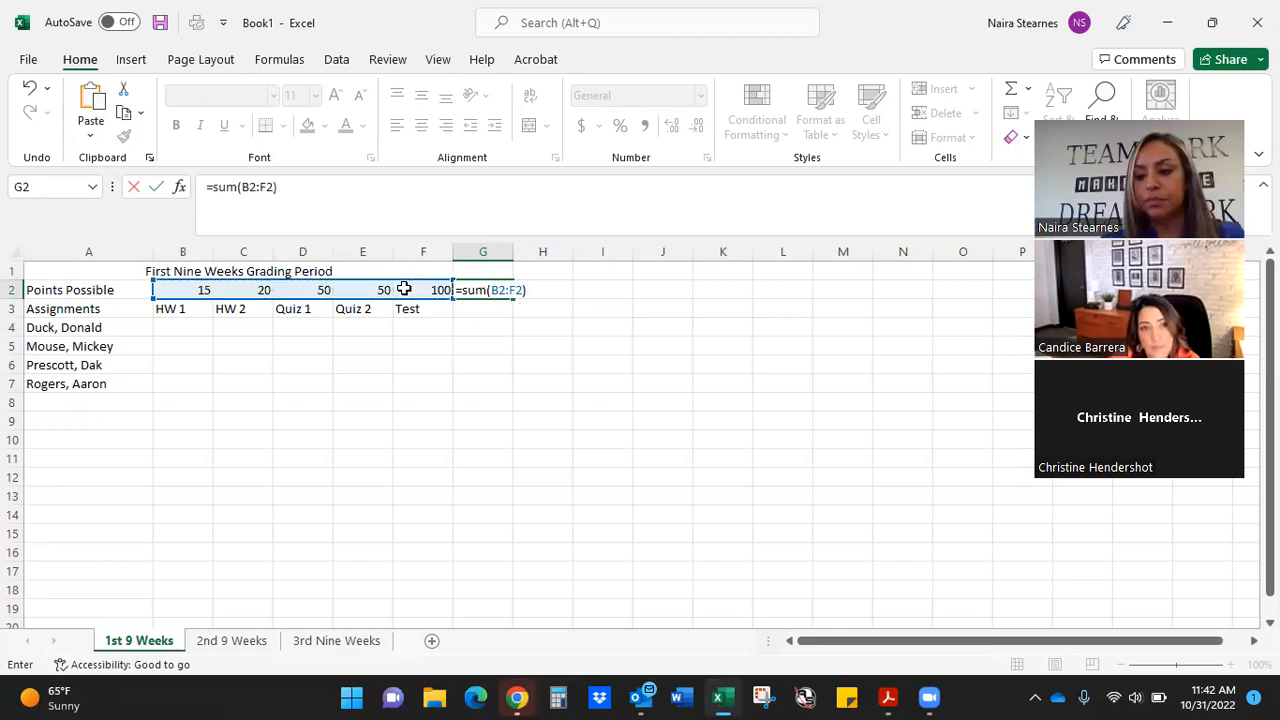
pyautogui.press('Return')
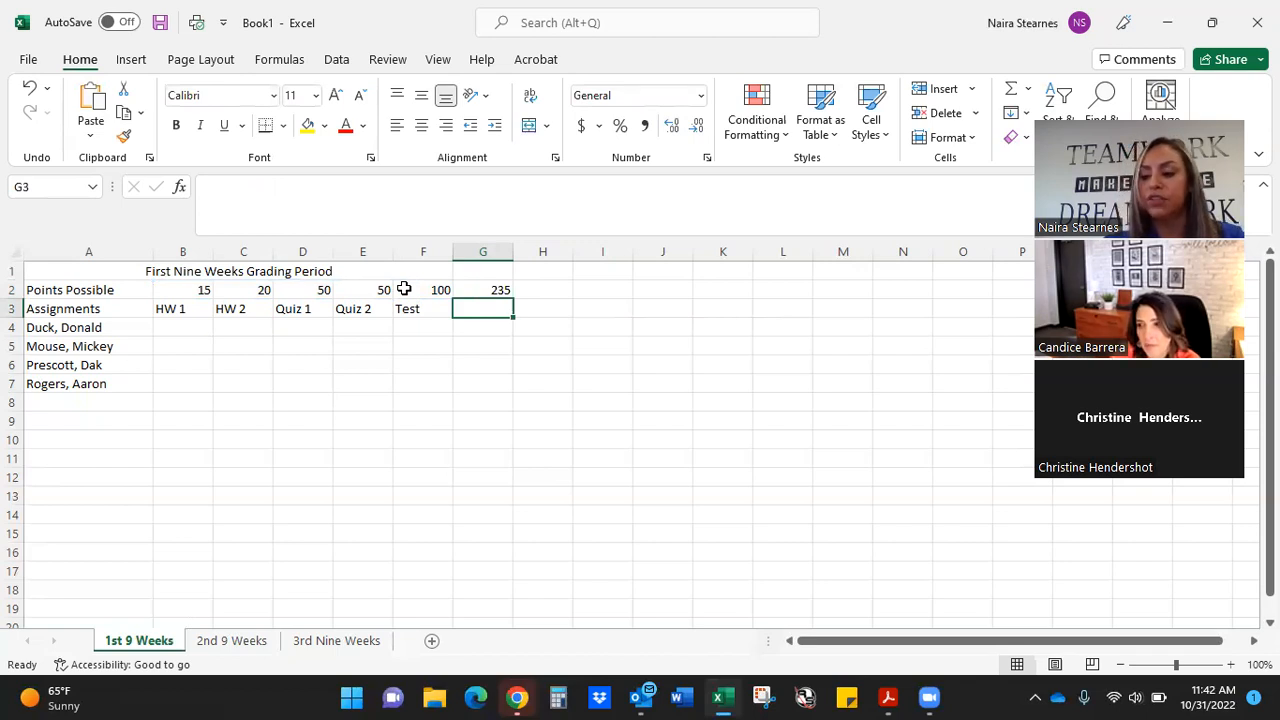
pyautogui.click(490, 291)
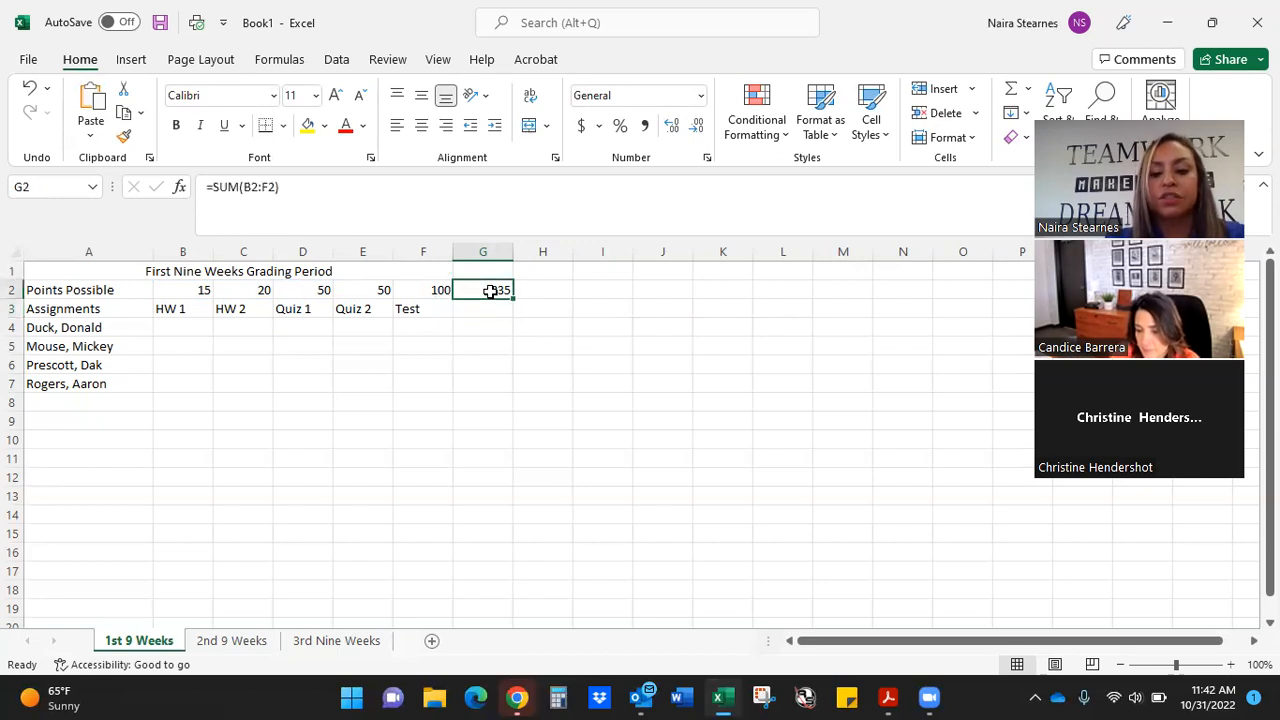
pyautogui.press('Delete')
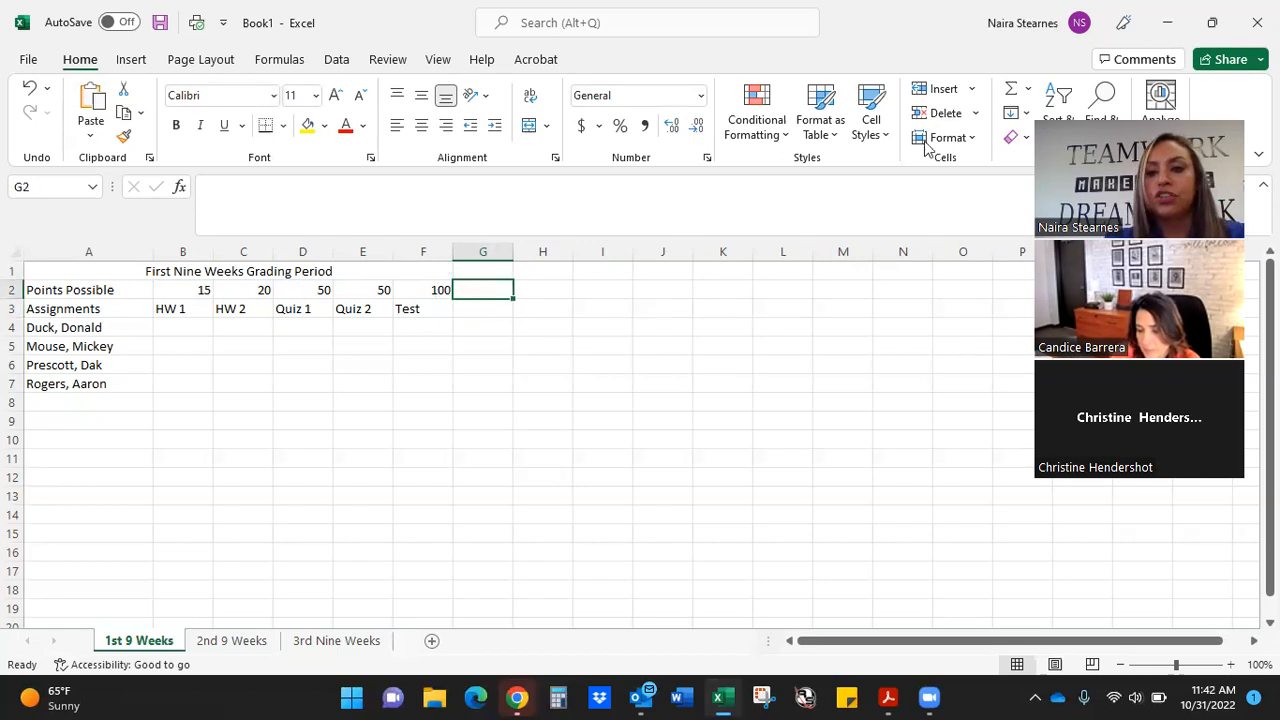
# Total the possible points from B2:F2 in G2 with AutoSum
pyautogui.click(1029, 90)
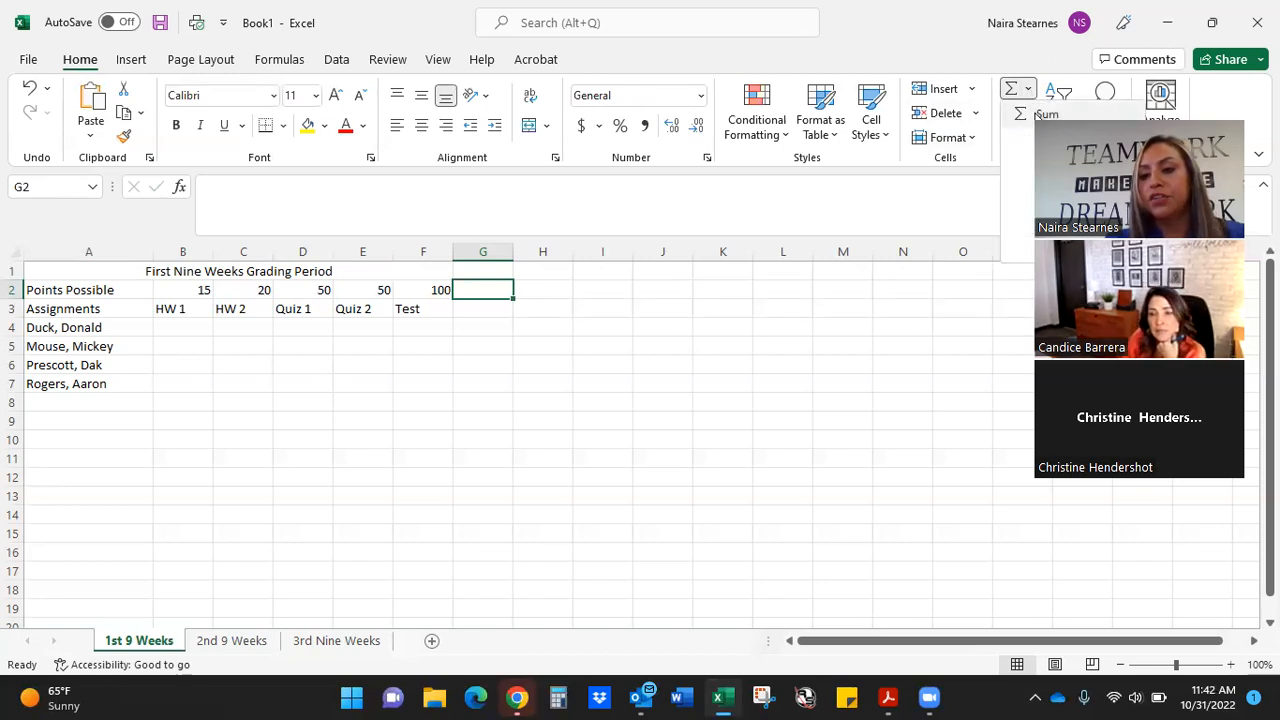
pyautogui.click(1042, 114)
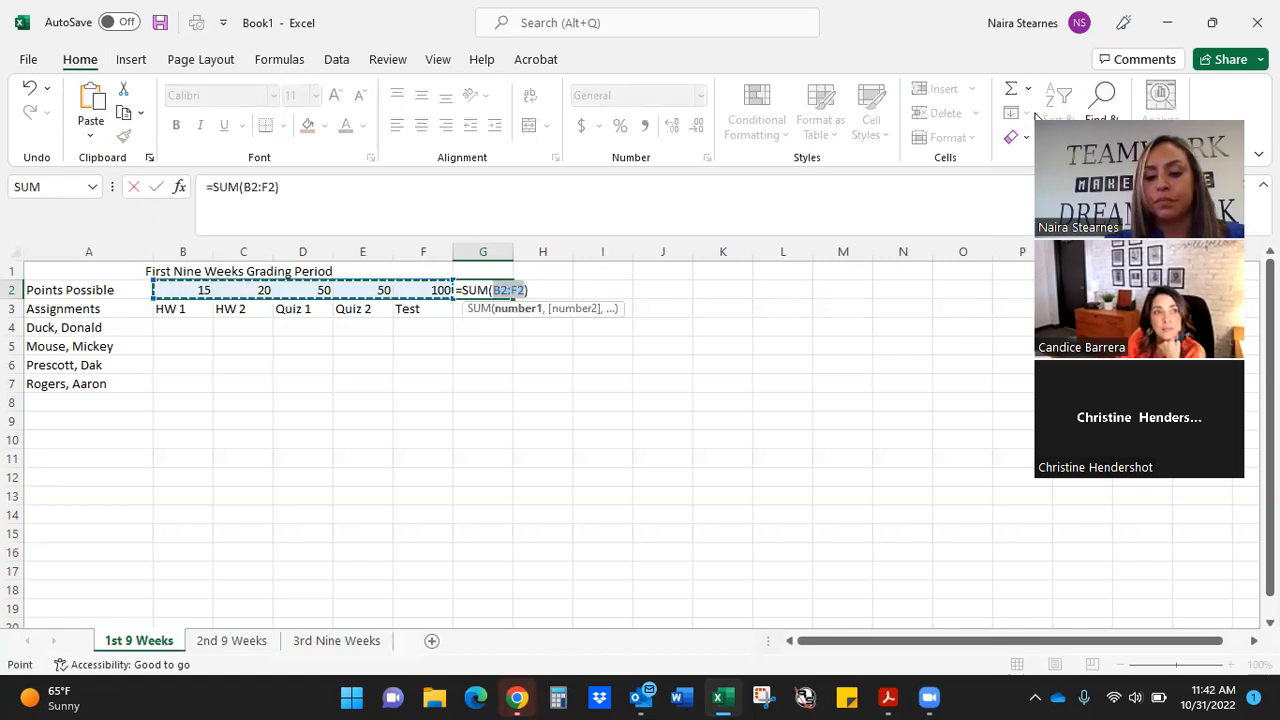
pyautogui.press('Return')
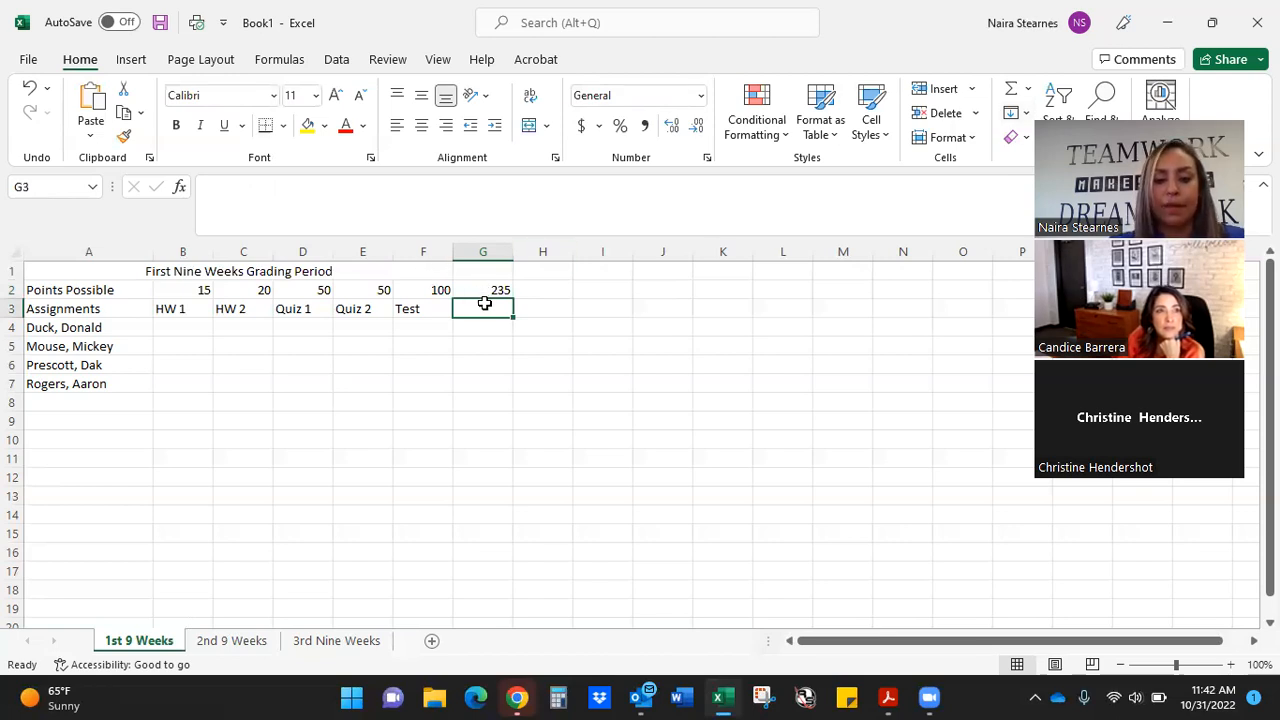
# Label the total column "Total Pts" in G3 of the Assignments row
pyautogui.write('Total')
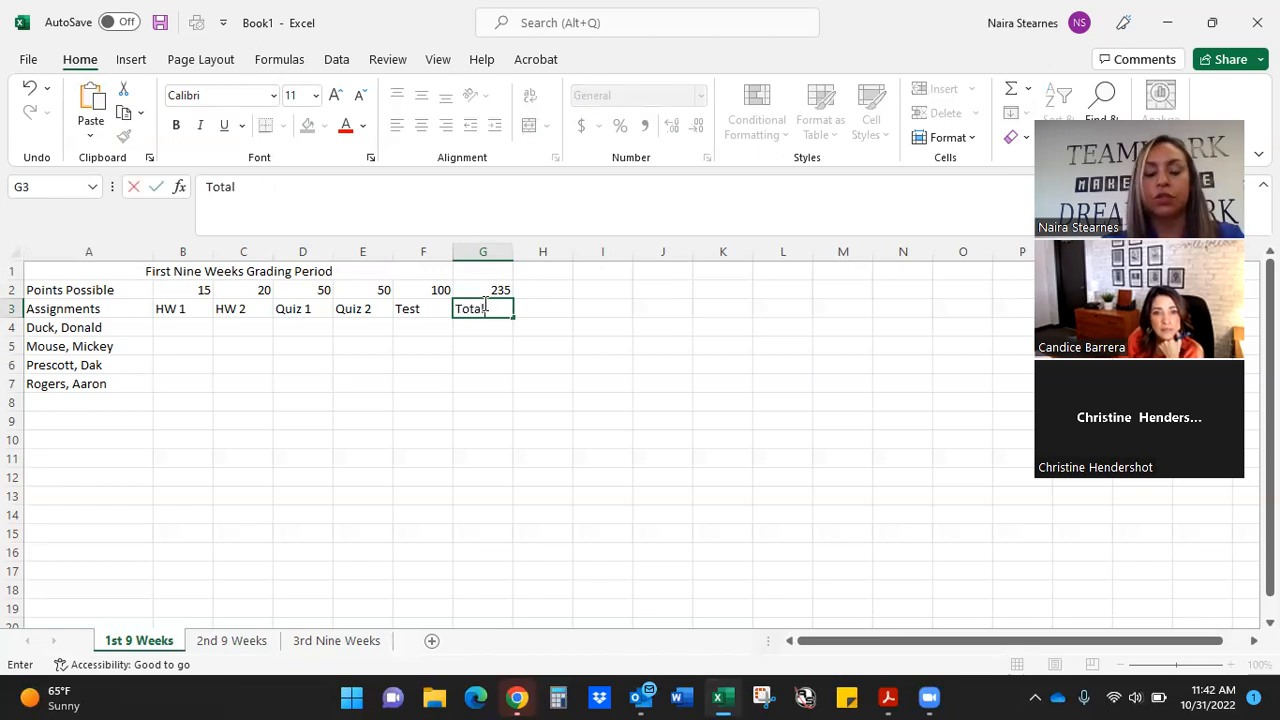
pyautogui.write(' Pts')
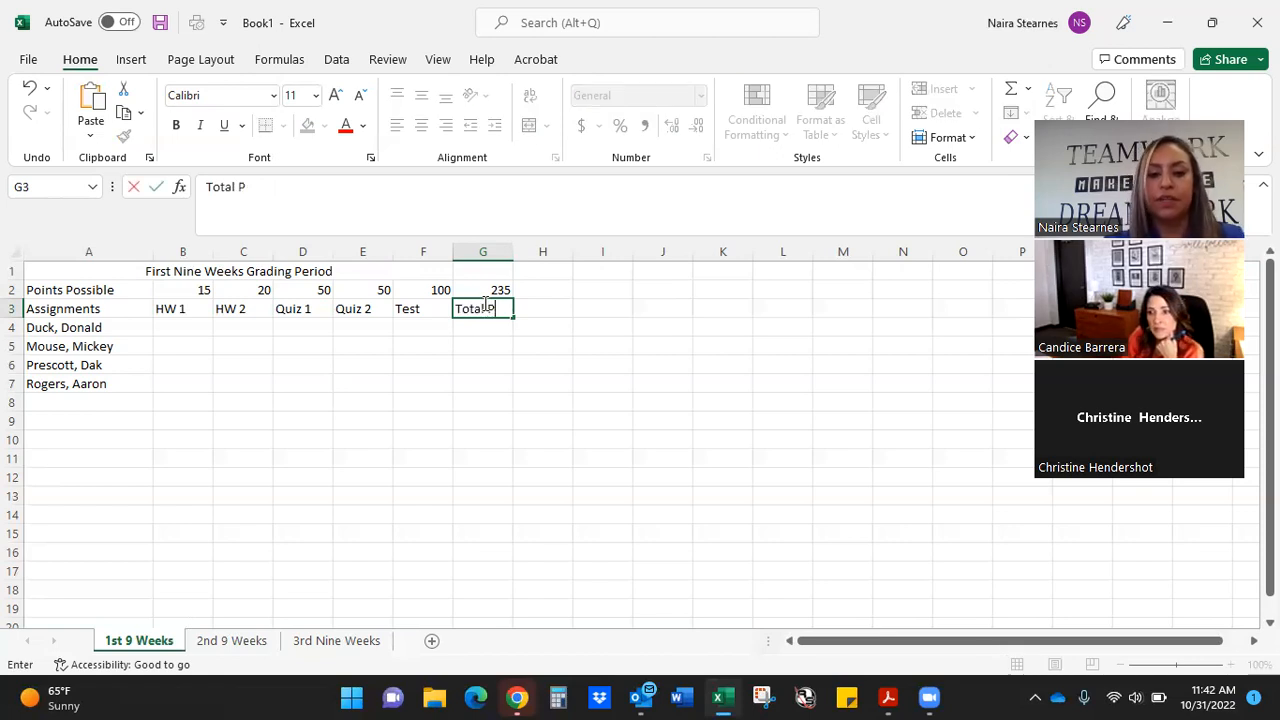
pyautogui.click(170, 331)
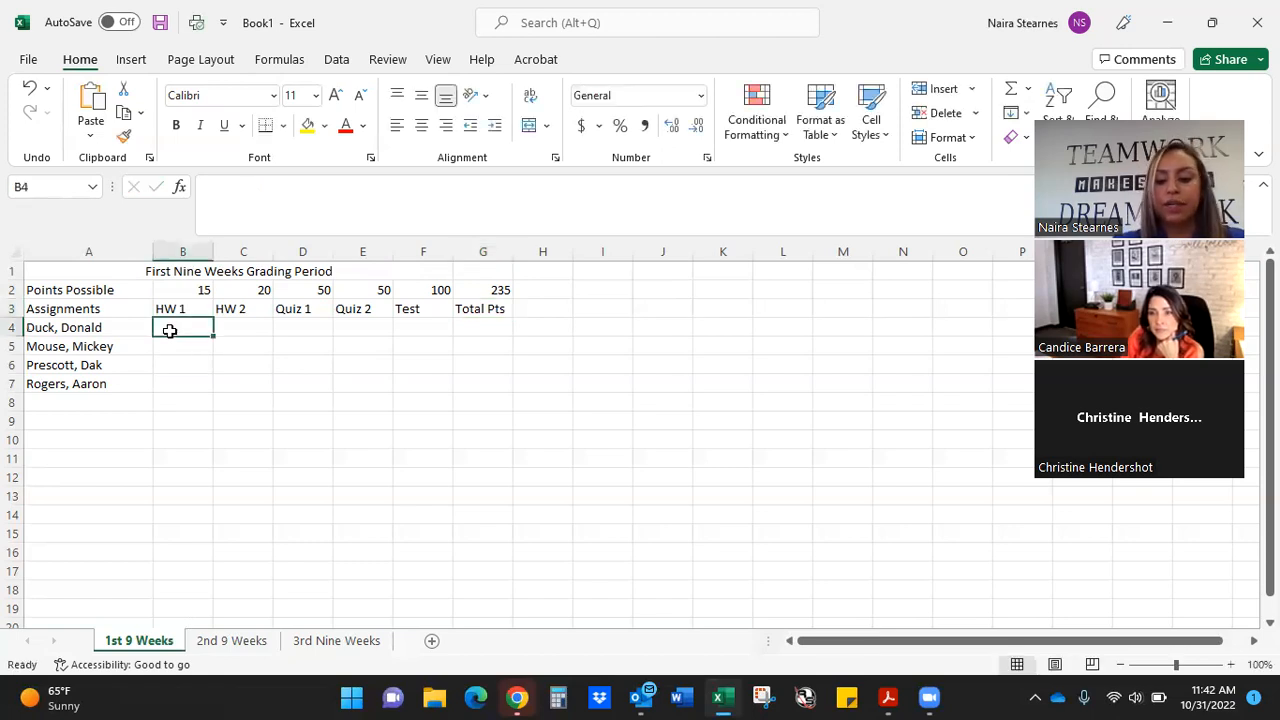
# Enter a score of 15 for HW 1 in B4 and B5, and fill it down through B7
pyautogui.write('15')
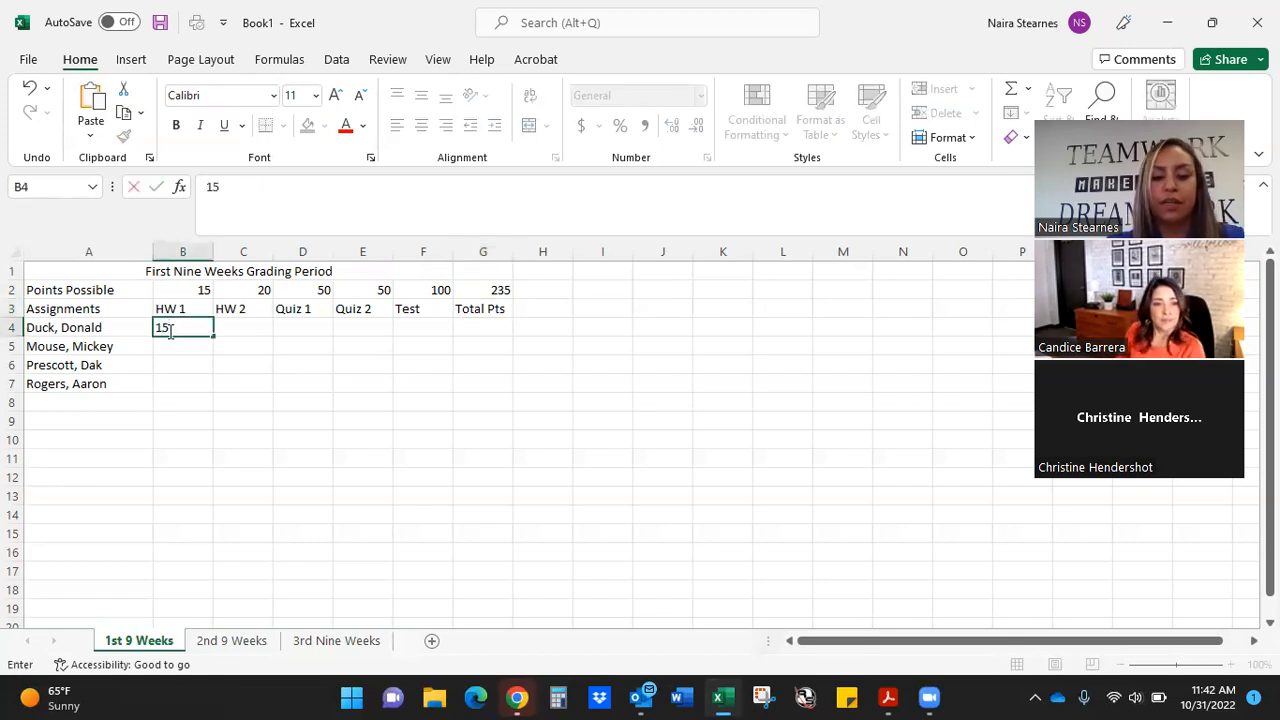
pyautogui.press('Return')
pyautogui.write('15')
pyautogui.press('Return')
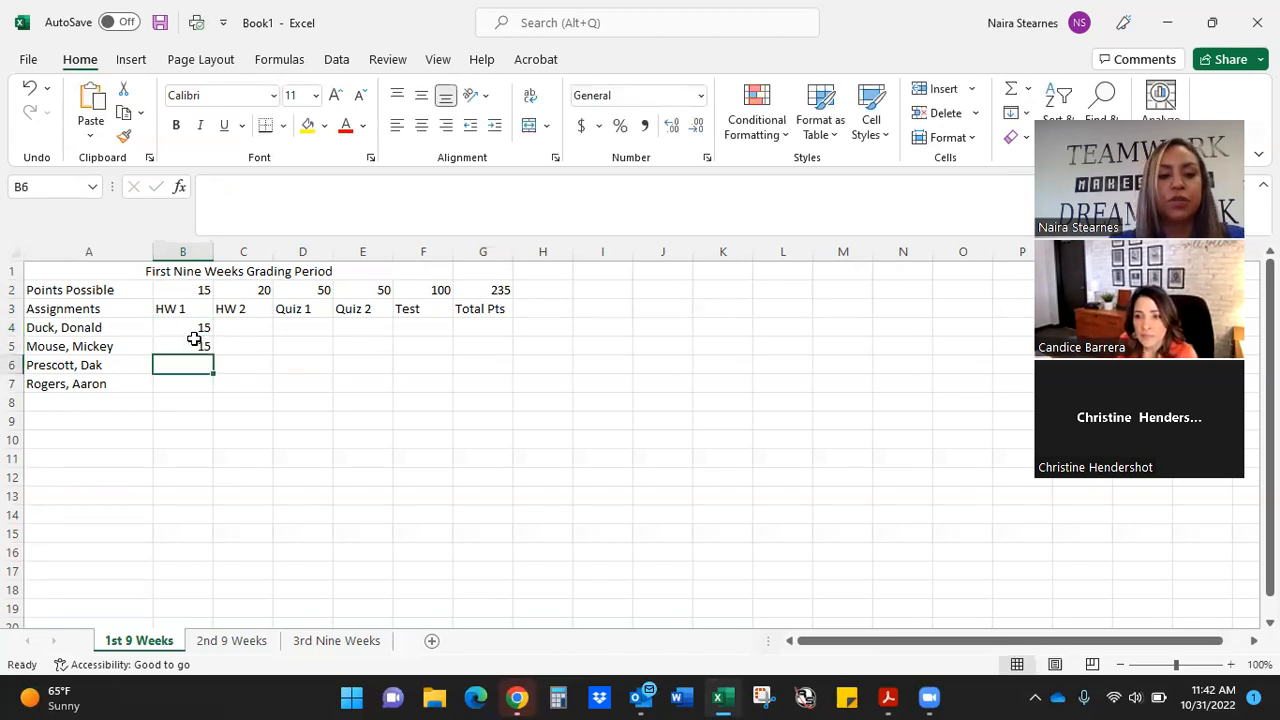
pyautogui.click(195, 344)
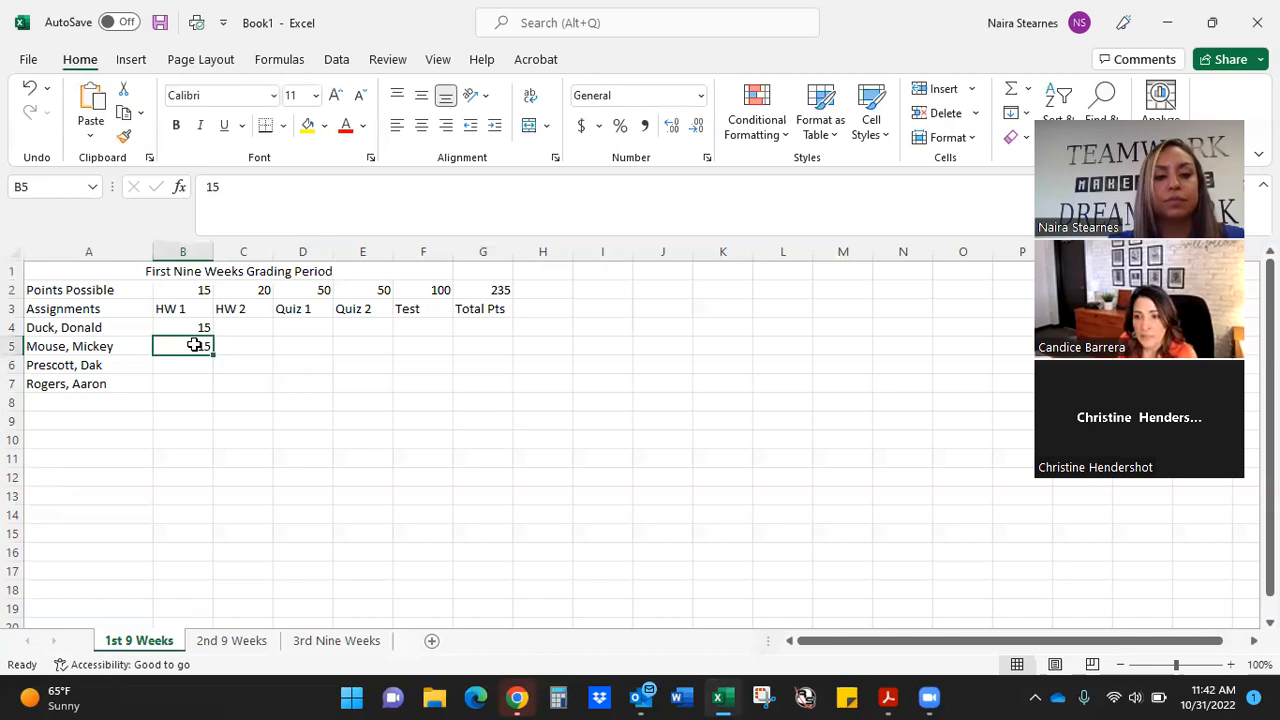
pyautogui.moveTo(212, 350); pyautogui.dragTo(212, 392)
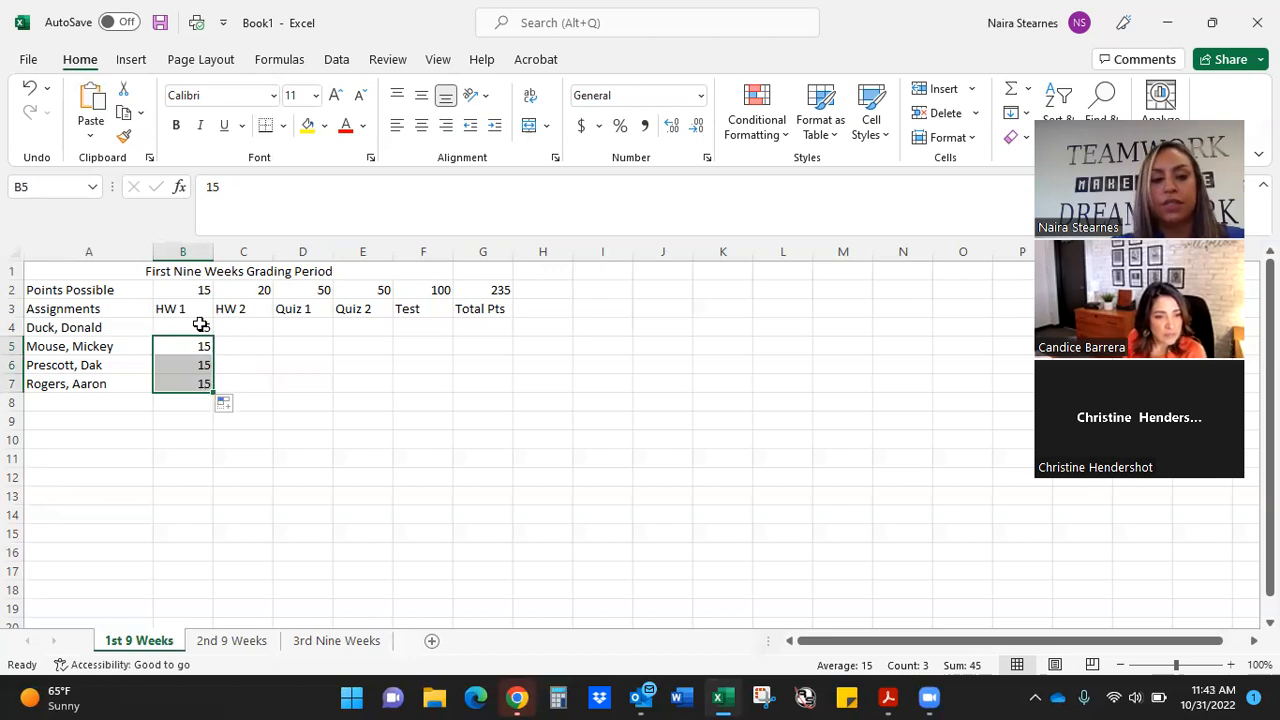
# Enter a score of 18 for HW 2 in C4 and fill it down through C7
pyautogui.click(243, 326)
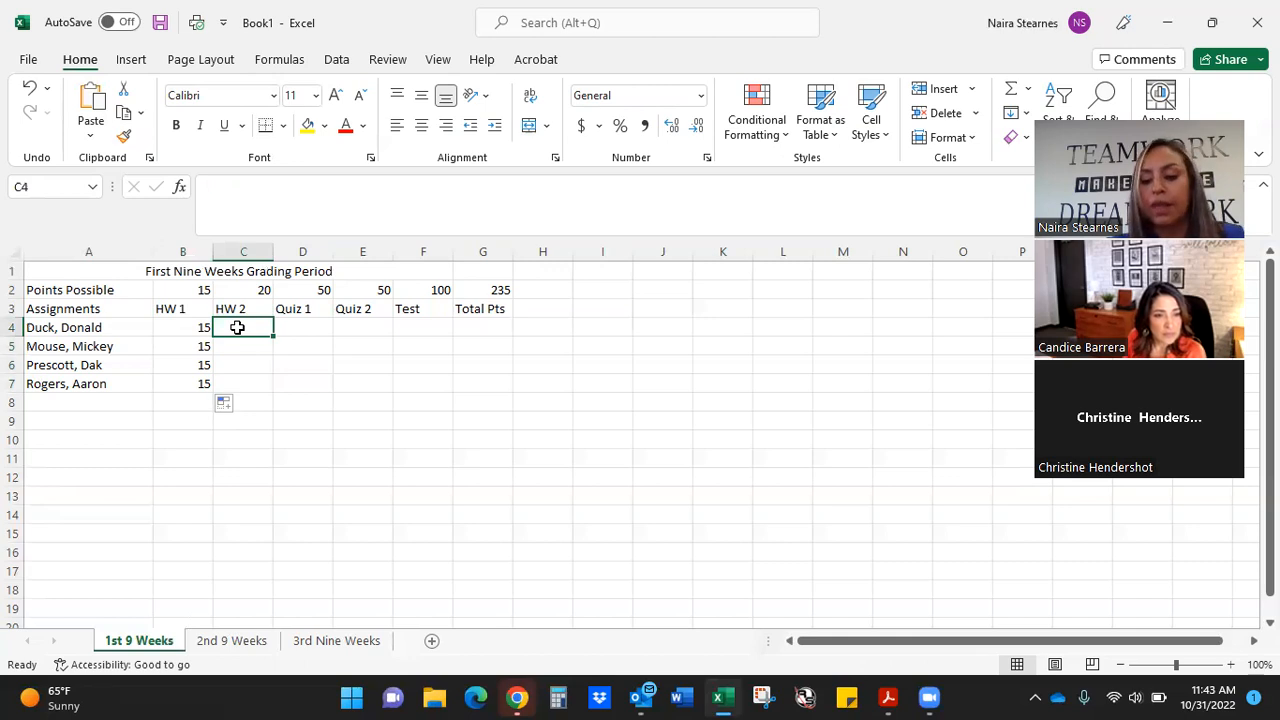
pyautogui.write('18')
pyautogui.press('Return')
pyautogui.click(235, 327)
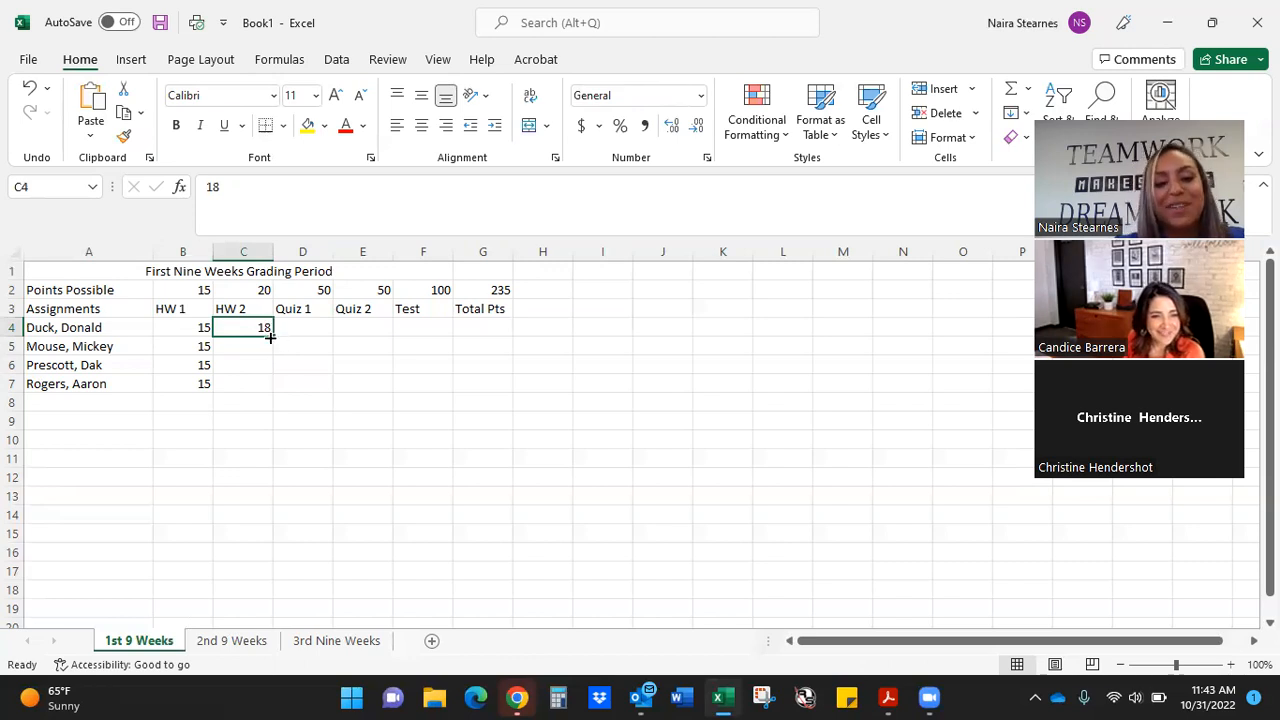
pyautogui.moveTo(271, 334); pyautogui.dragTo(268, 384)
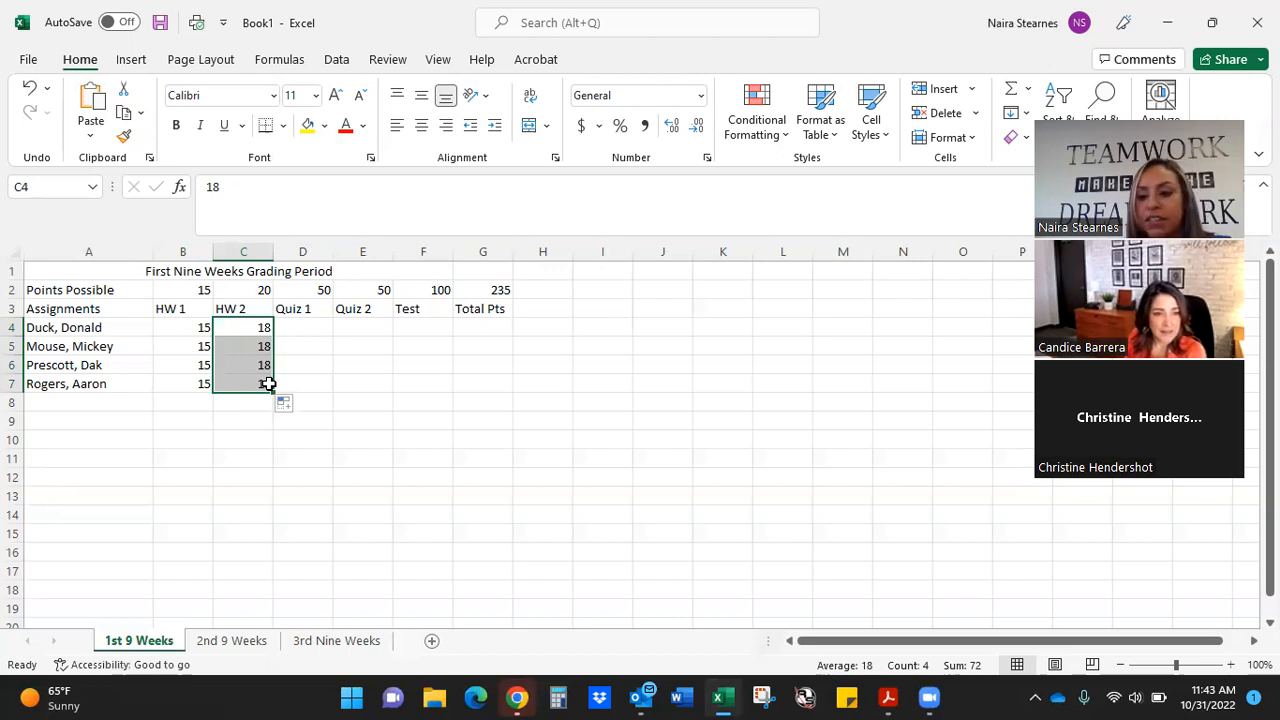
# Enter the Quiz 1 scores 50, 45, 15 and 10 in D4 through D7
pyautogui.click(308, 320)
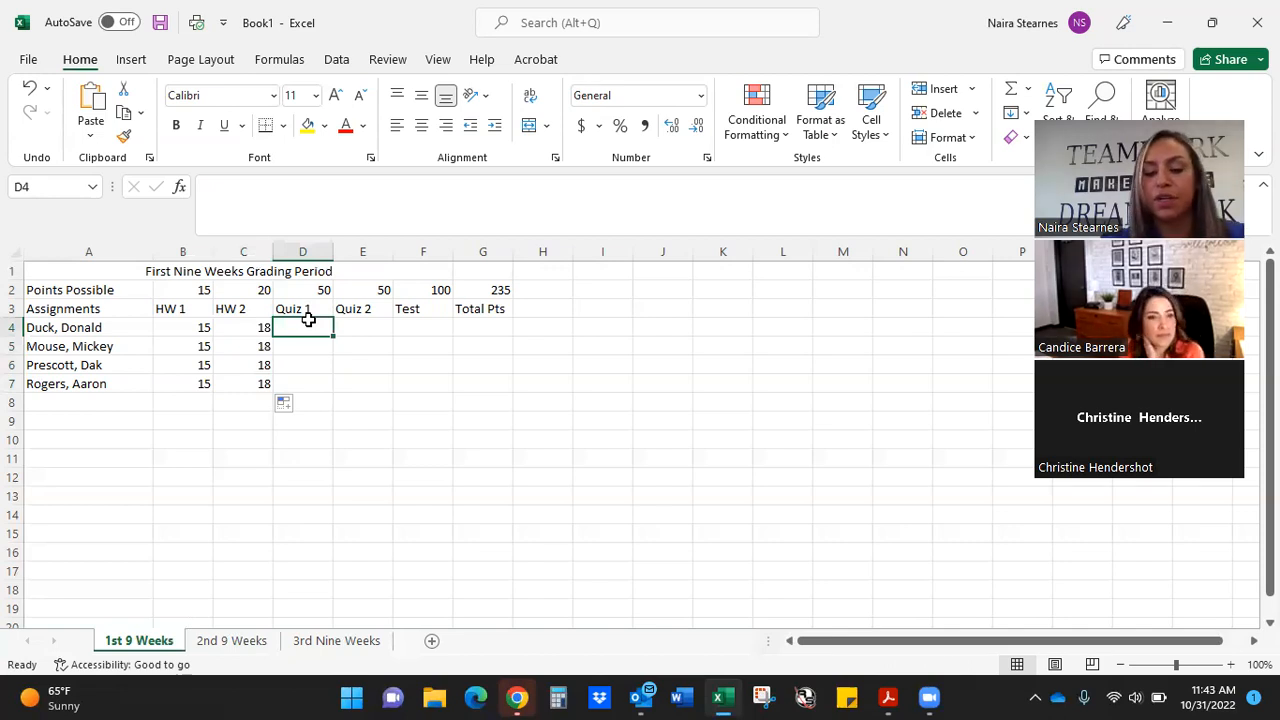
pyautogui.write('50')
pyautogui.press('Return')
pyautogui.write('45')
pyautogui.press('Return')
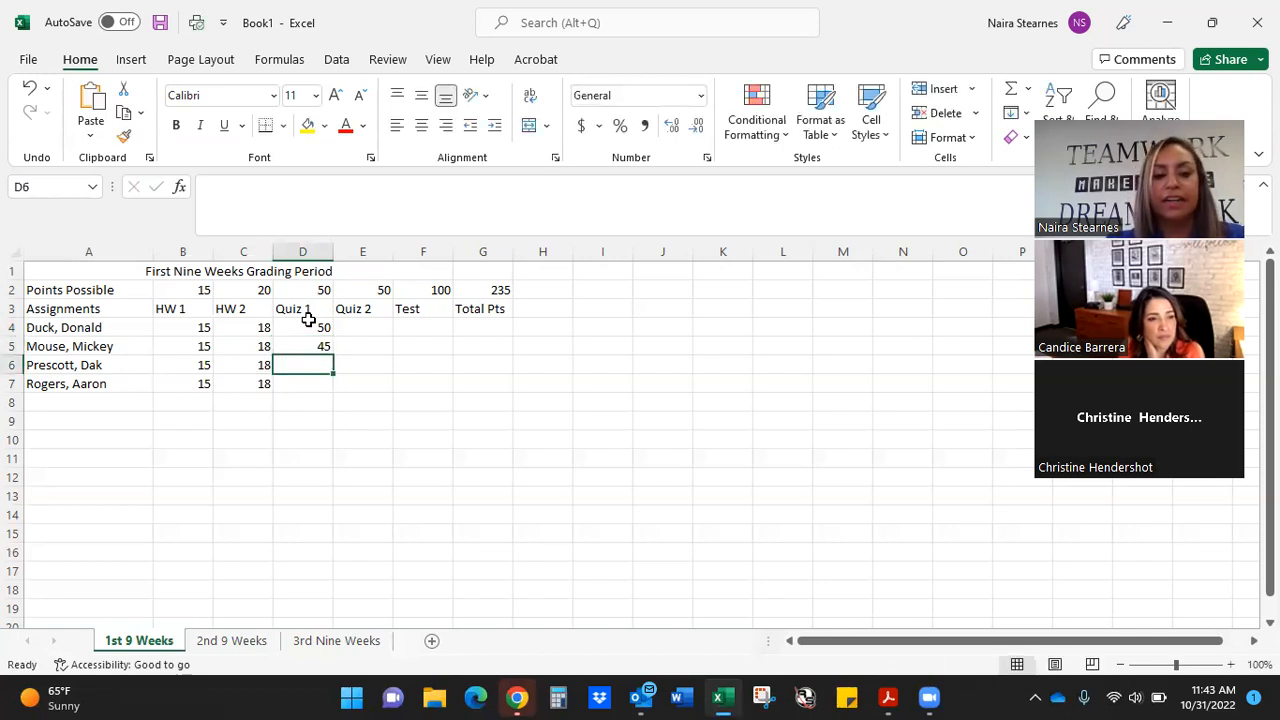
pyautogui.write('15')
pyautogui.press('Return')
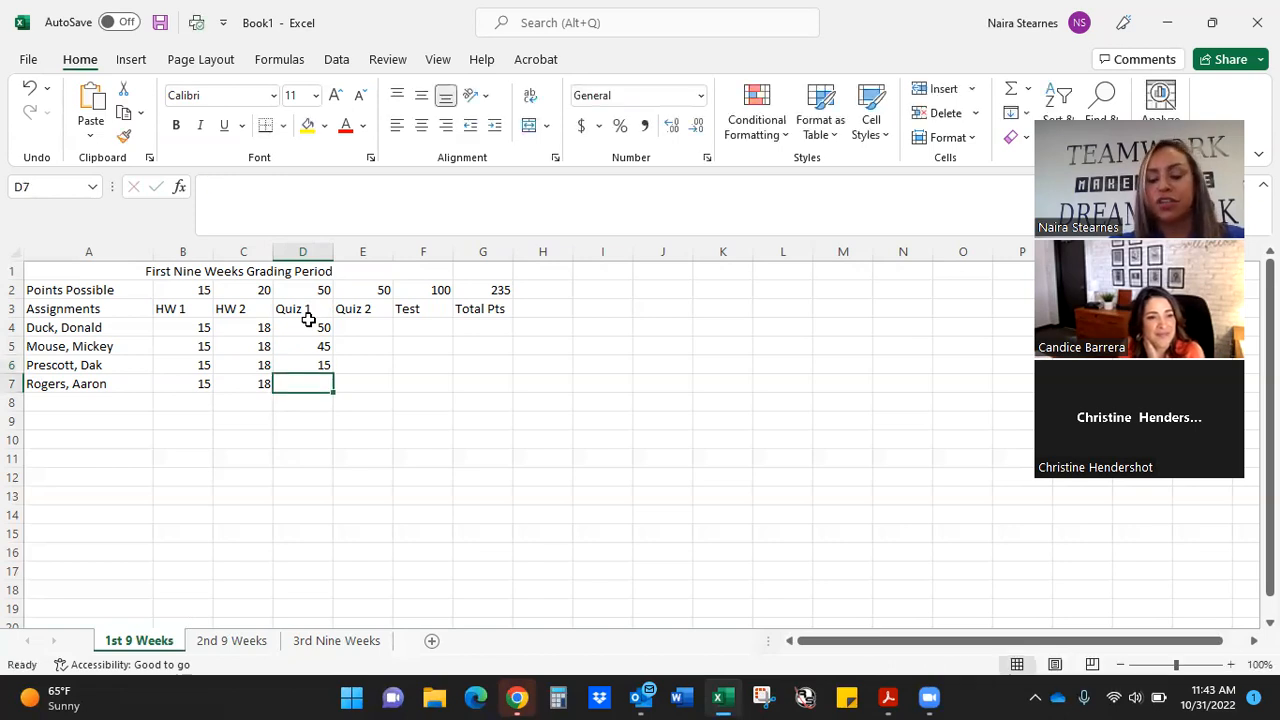
pyautogui.write('10')
pyautogui.press('Return')
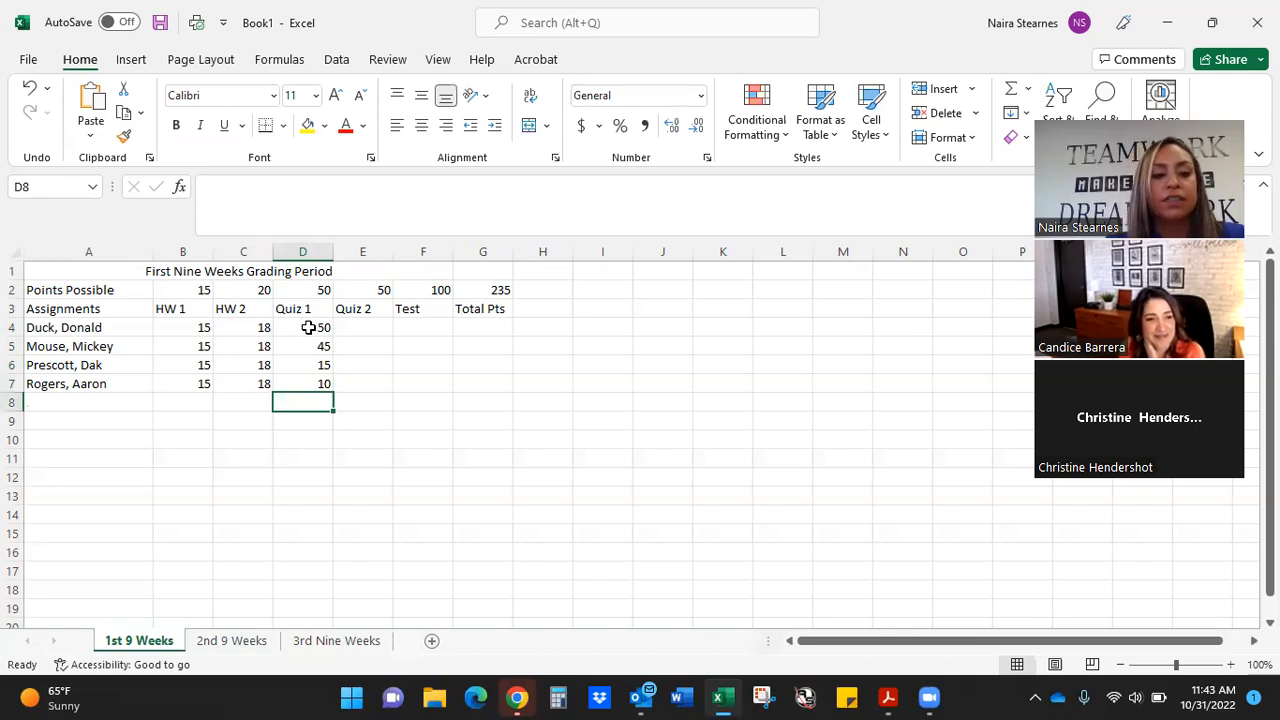
pyautogui.click(309, 327)
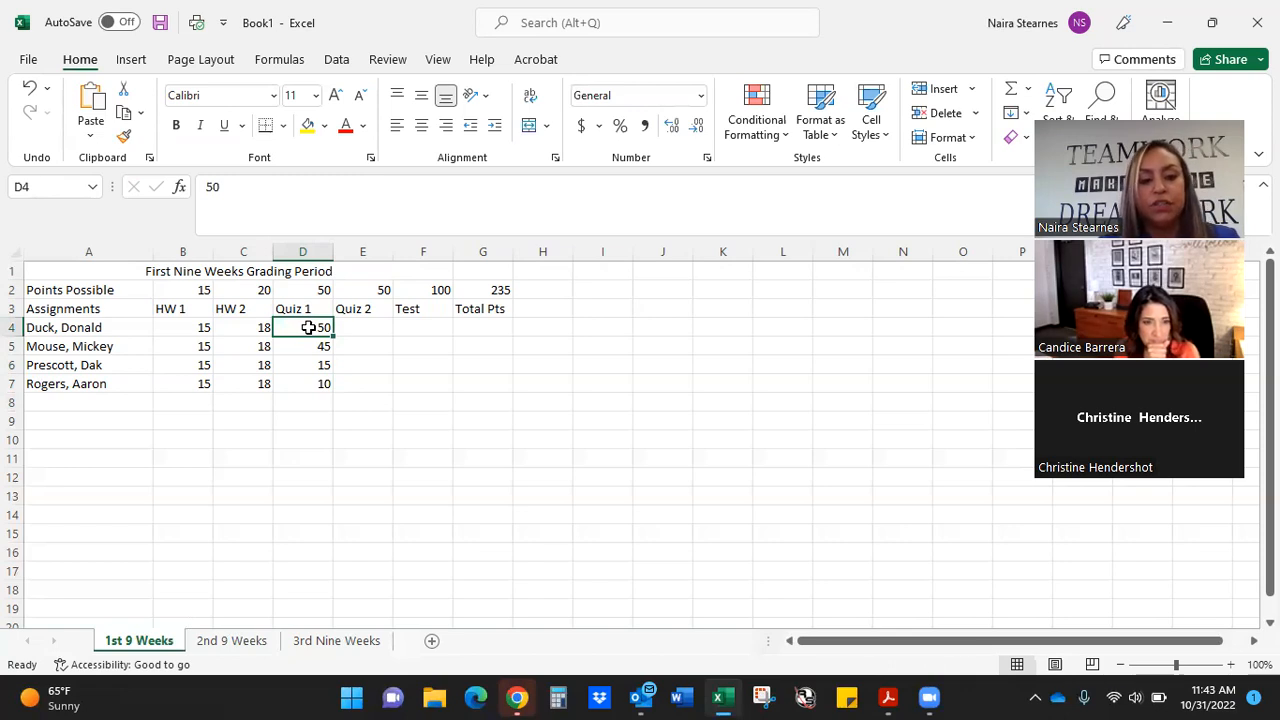
pyautogui.click(356, 327)
pyautogui.write('50')
pyautogui.press('BackSpace')
pyautogui.press('BackSpace')
# Copy the Quiz 1 score in D4 to E4 under Quiz 2, and copy E4 to E5
pyautogui.click(293, 329)
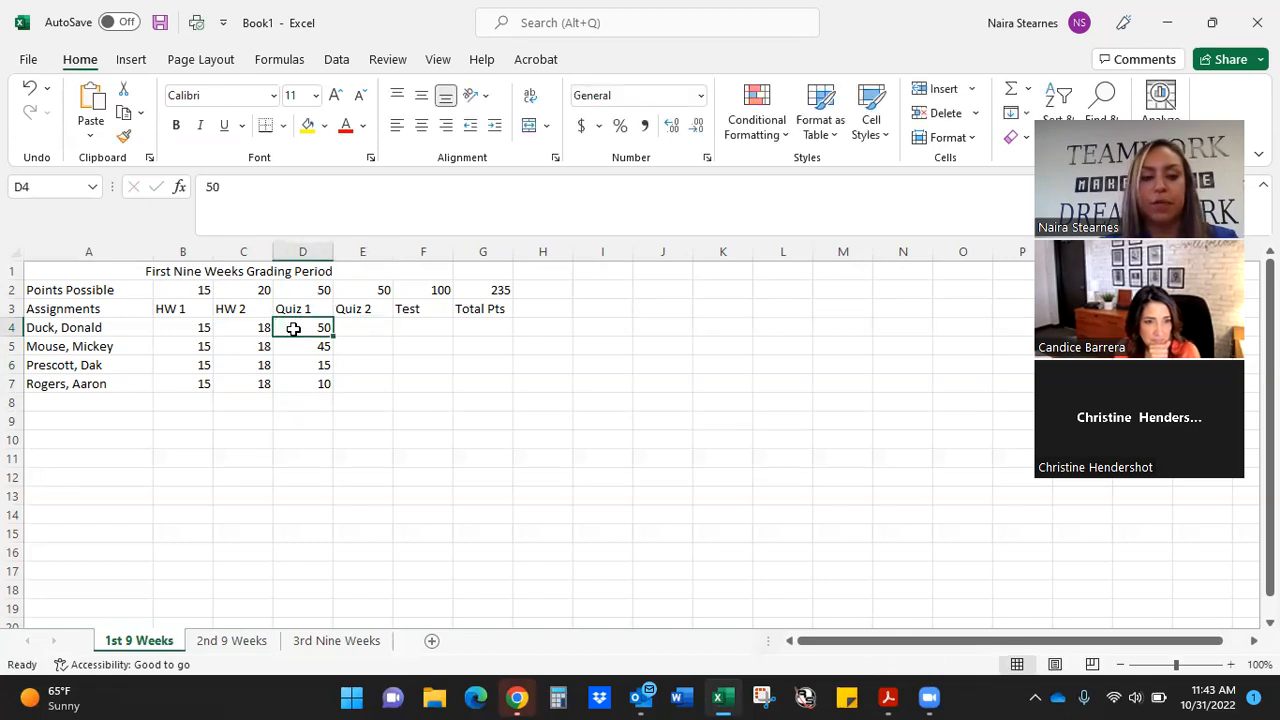
pyautogui.rightClick(293, 329)
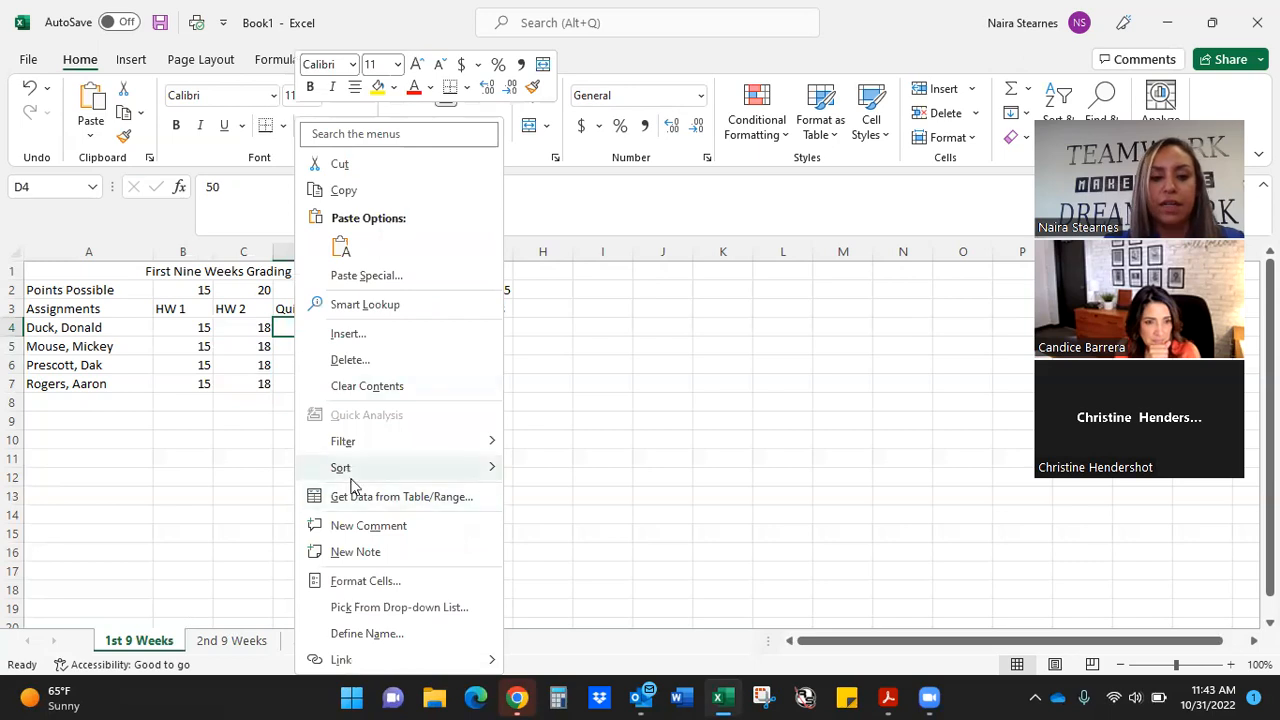
pyautogui.click(362, 190)
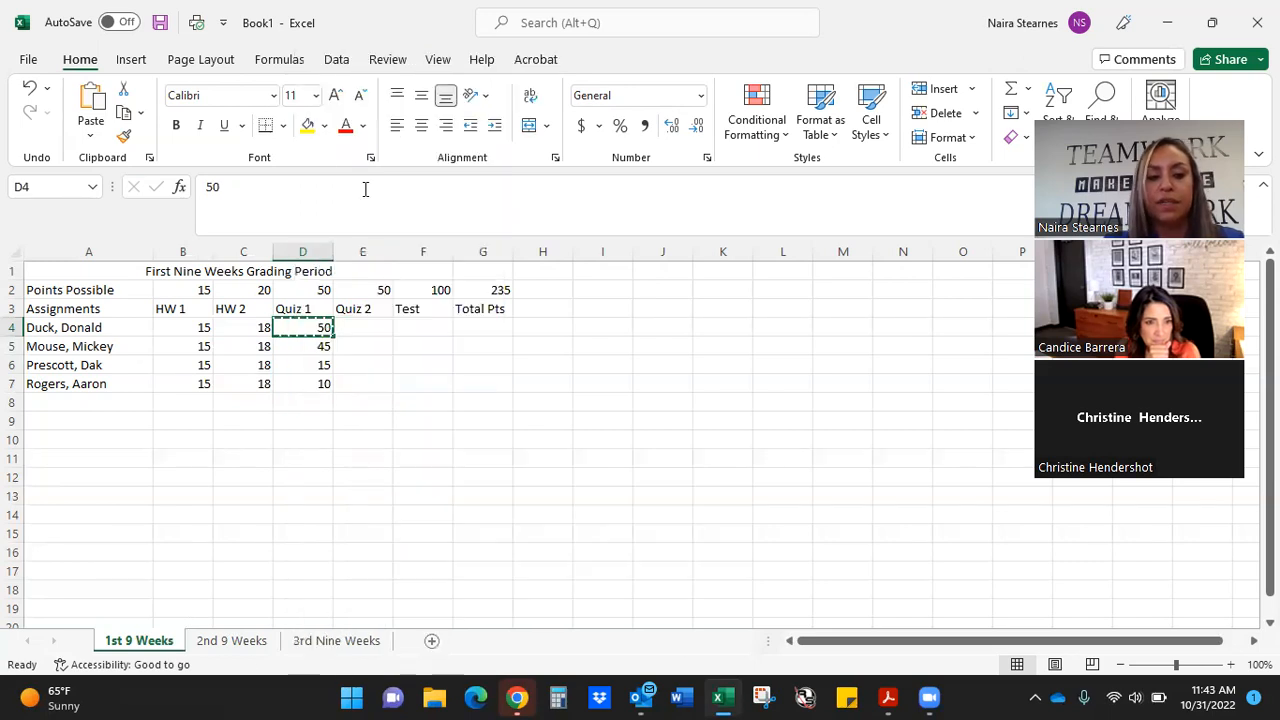
pyautogui.rightClick(372, 328)
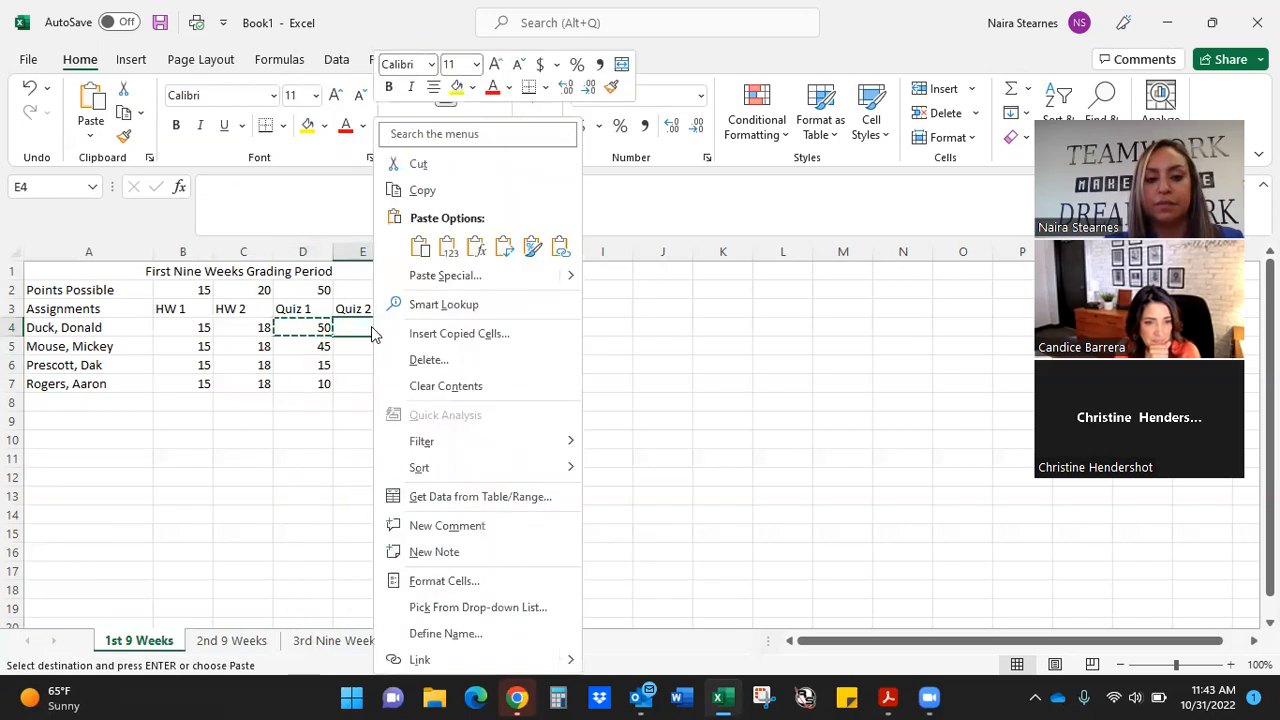
pyautogui.click(420, 246)
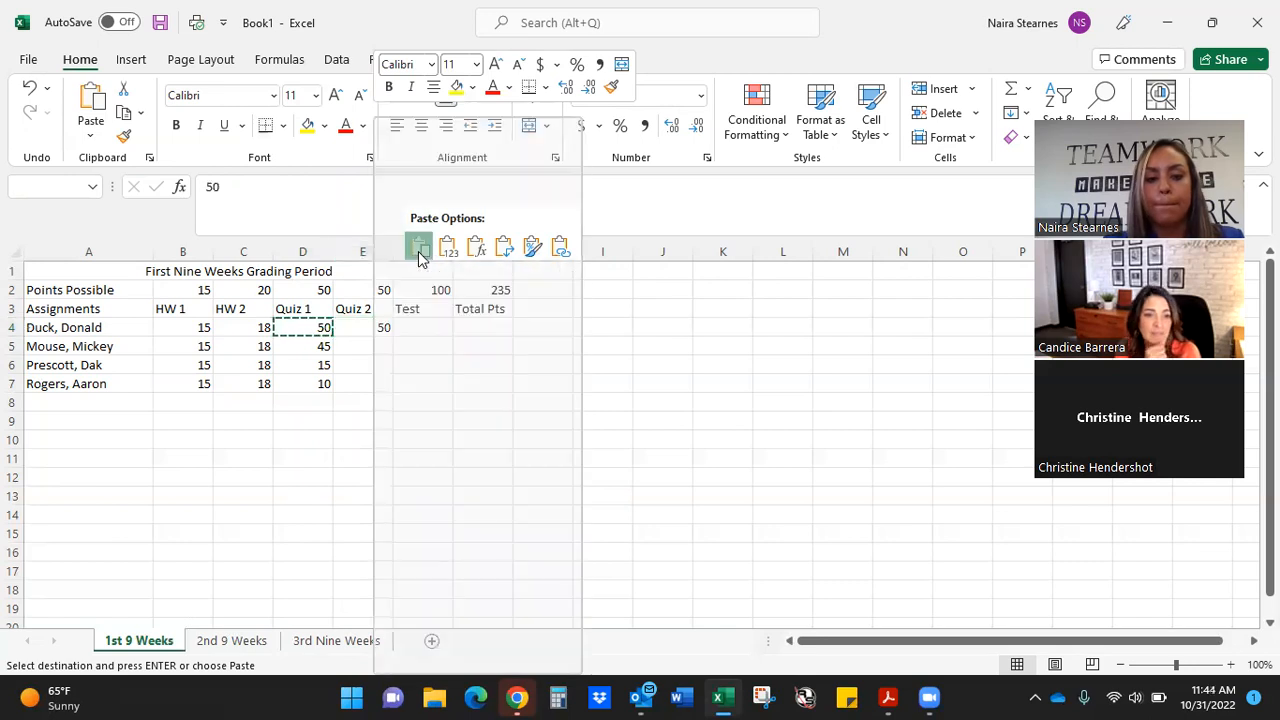
pyautogui.hotkey('ctrl', 'c')
pyautogui.click(358, 345)
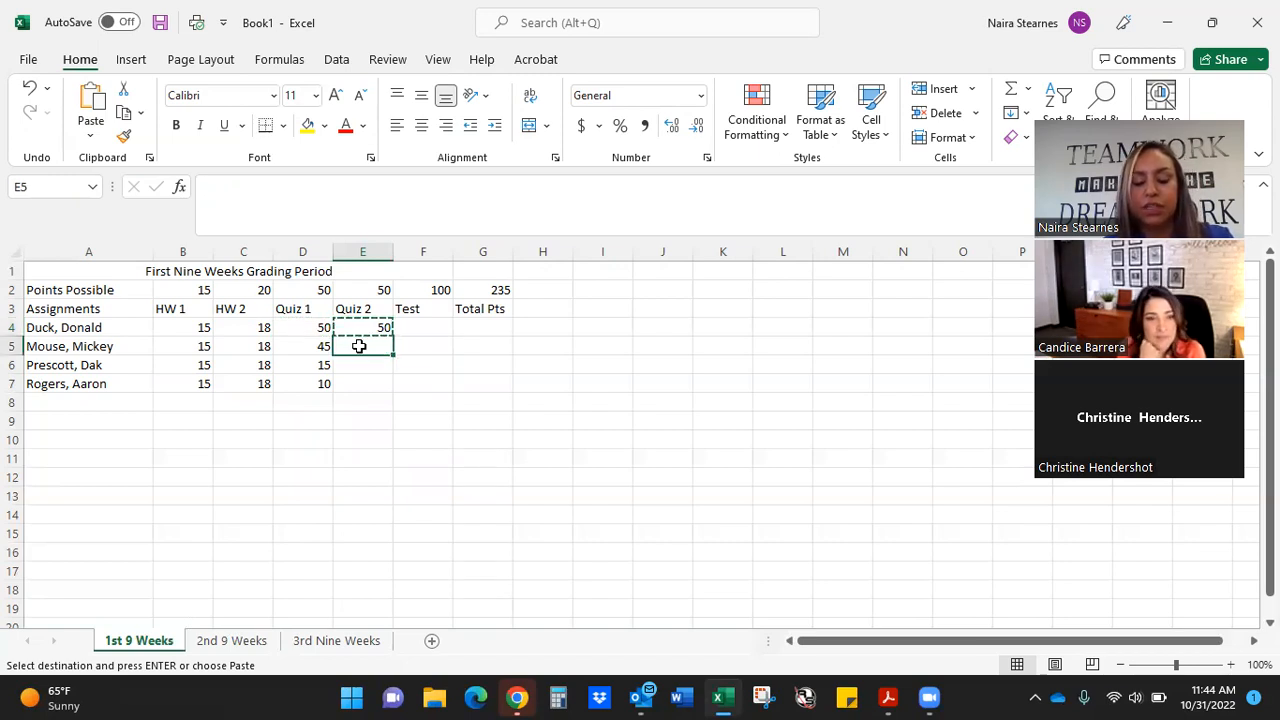
pyautogui.hotkey('ctrl', 'v')
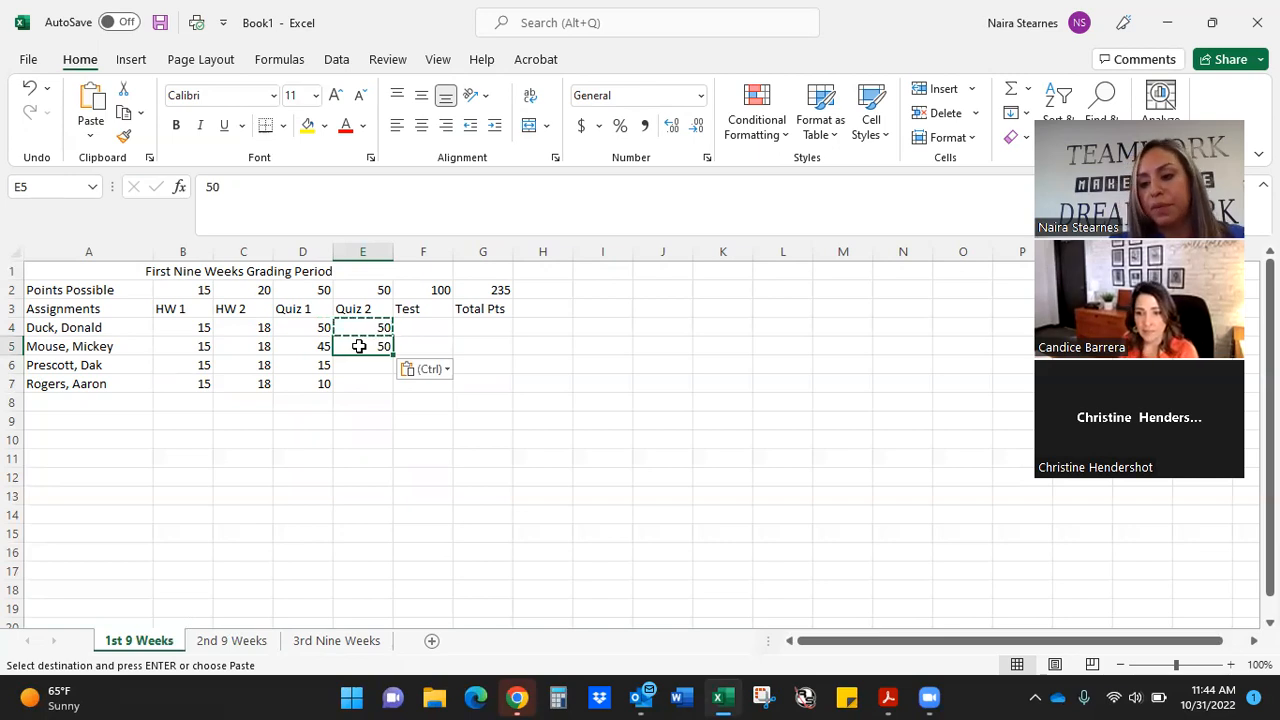
# Enter the remaining Quiz 2 scores, 45 in E6 and 35 in E7
pyautogui.click(358, 370)
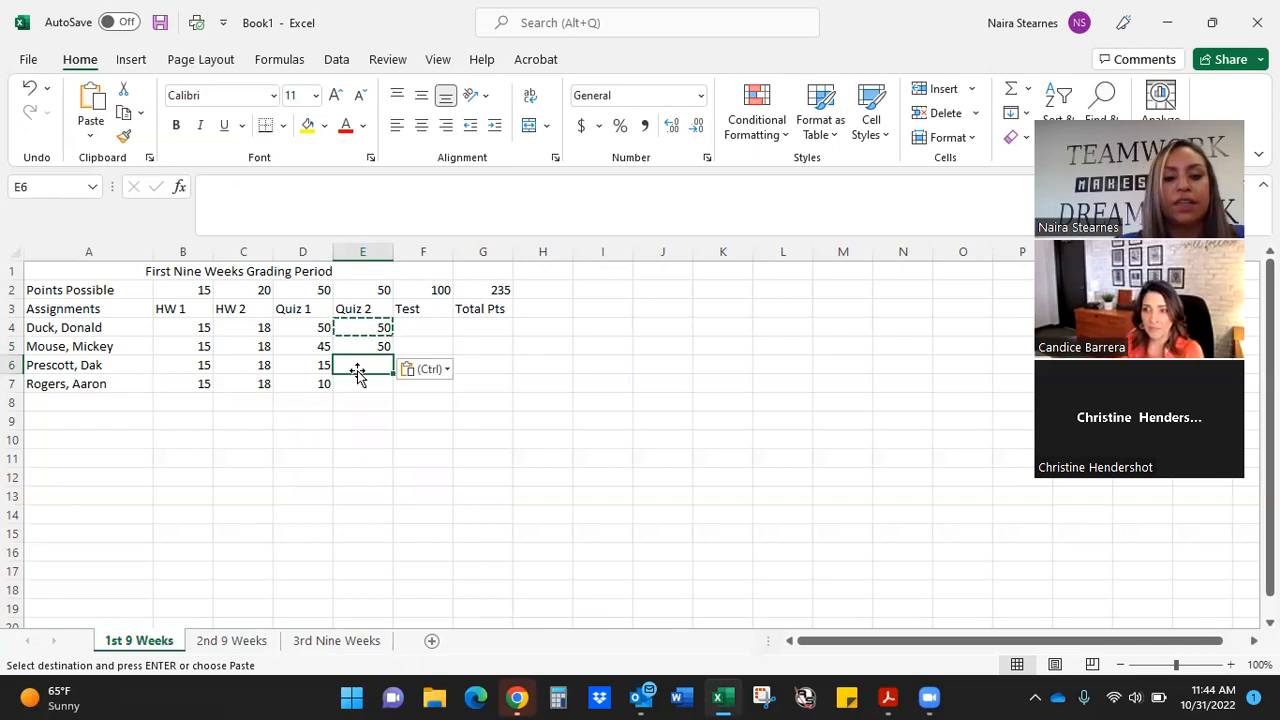
pyautogui.write('45')
pyautogui.press('Return')
pyautogui.write('35')
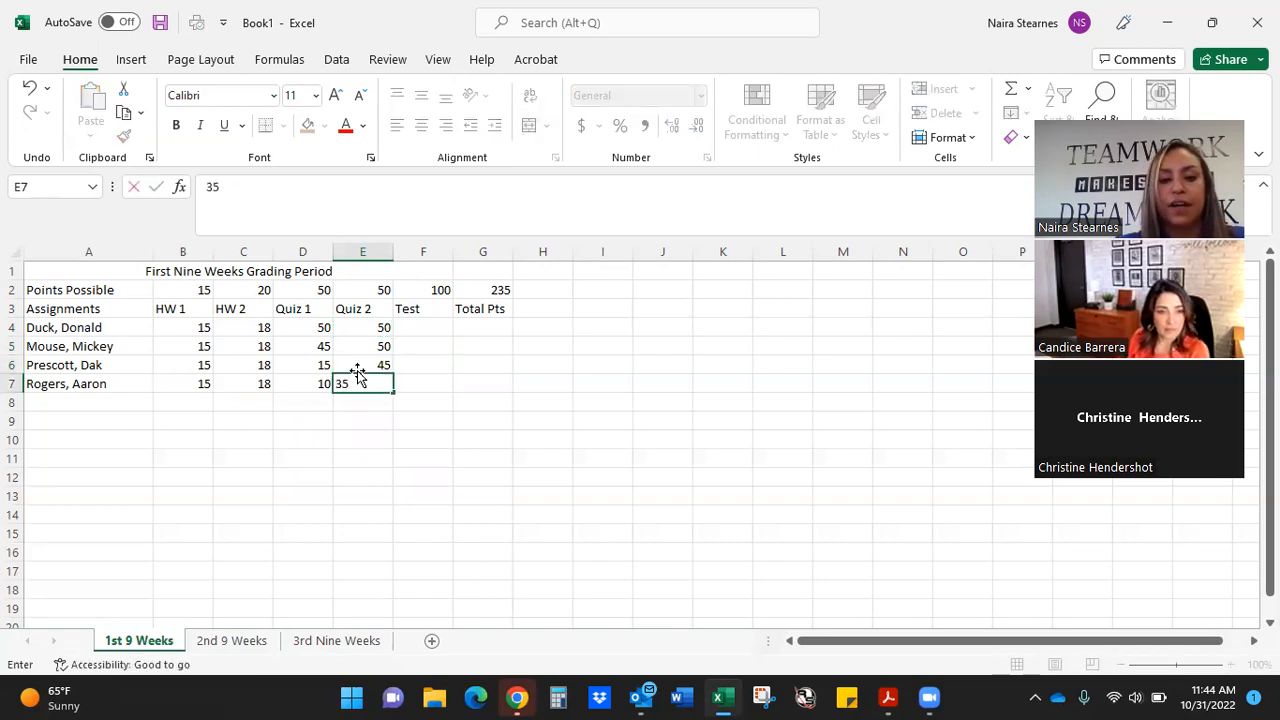
# Enter the Test scores 98, 95, 75 and 75 in F4 through F7
pyautogui.click(445, 324)
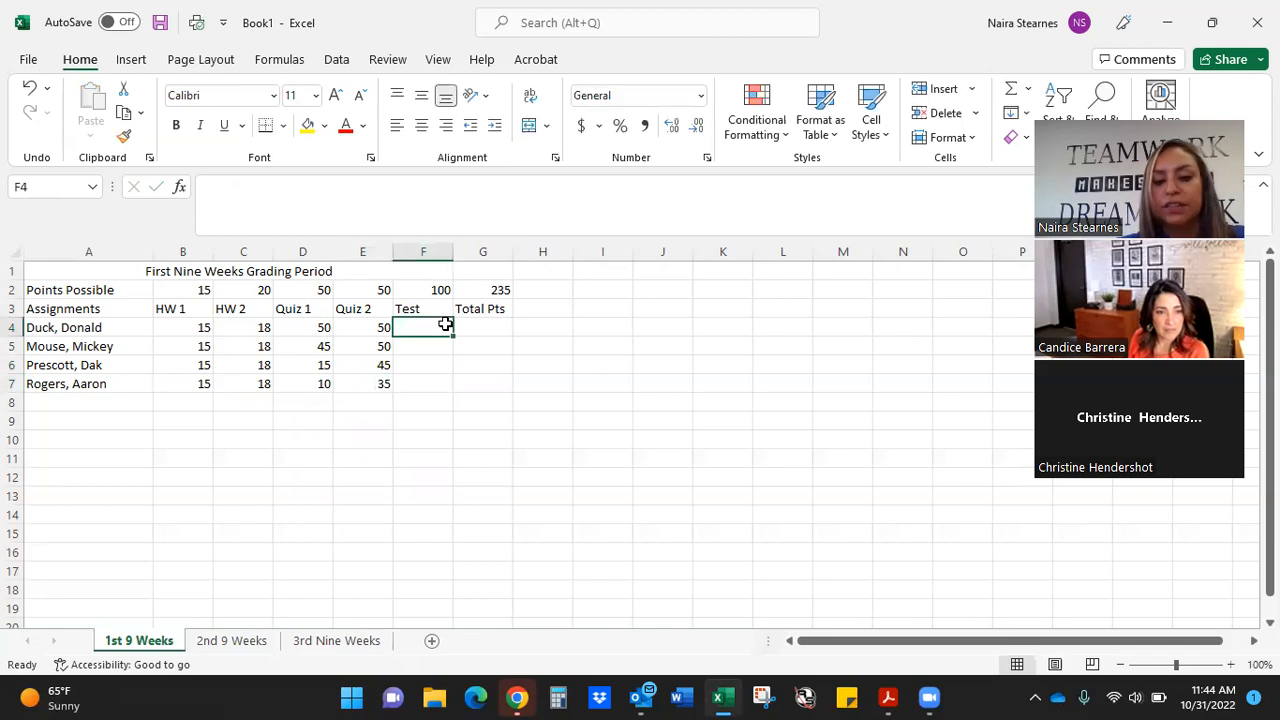
pyautogui.write('90')
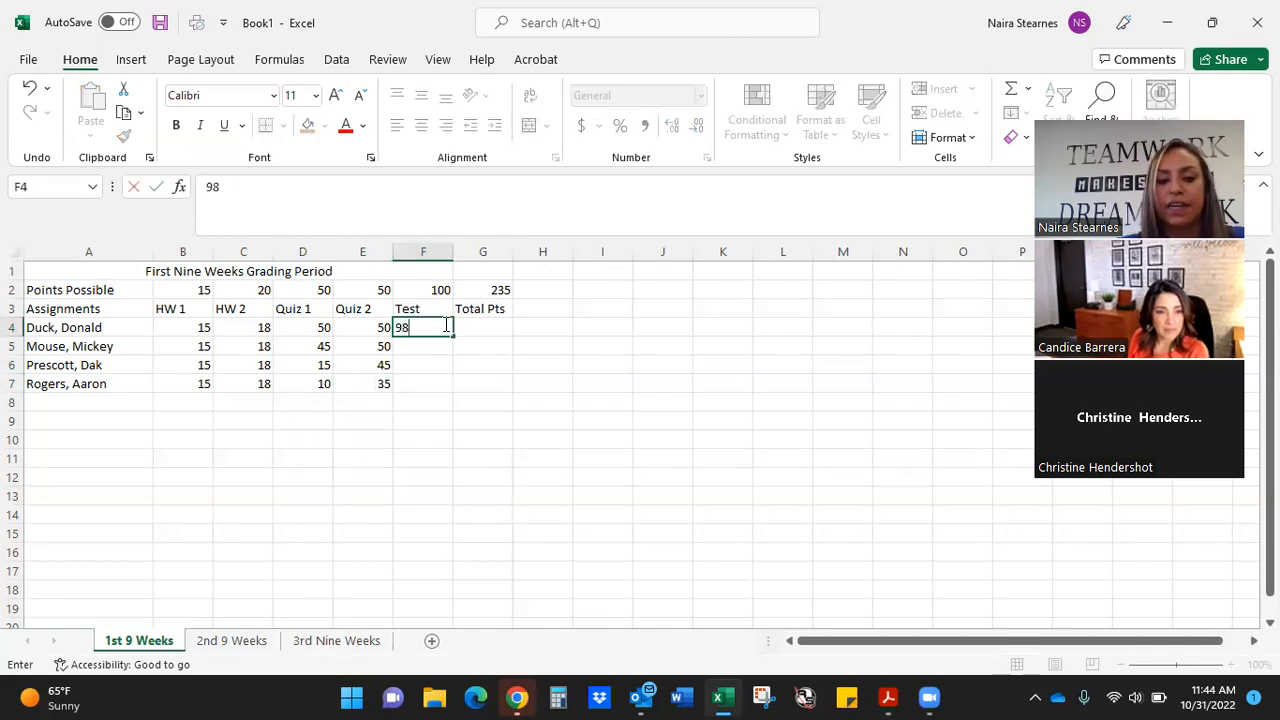
pyautogui.press('Return')
pyautogui.write('95')
pyautogui.press('Return')
pyautogui.write('75')
pyautogui.press('Return')
pyautogui.write('75')
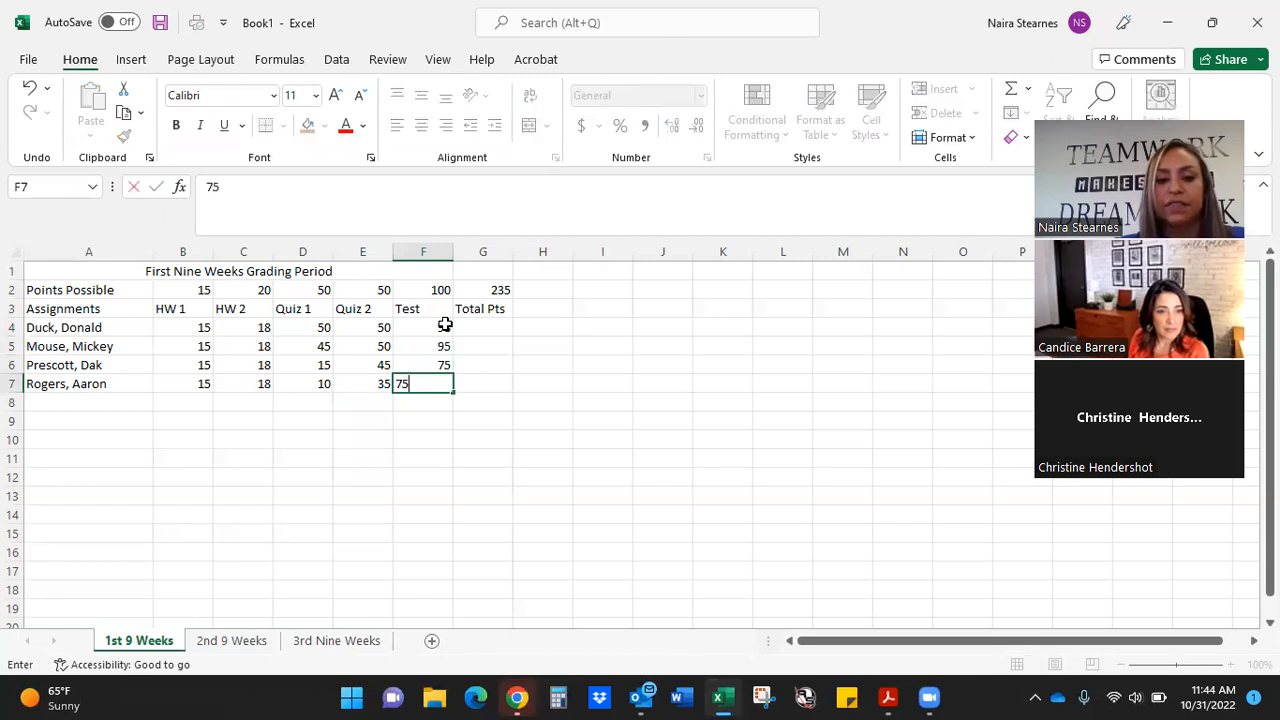
pyautogui.press('Return')
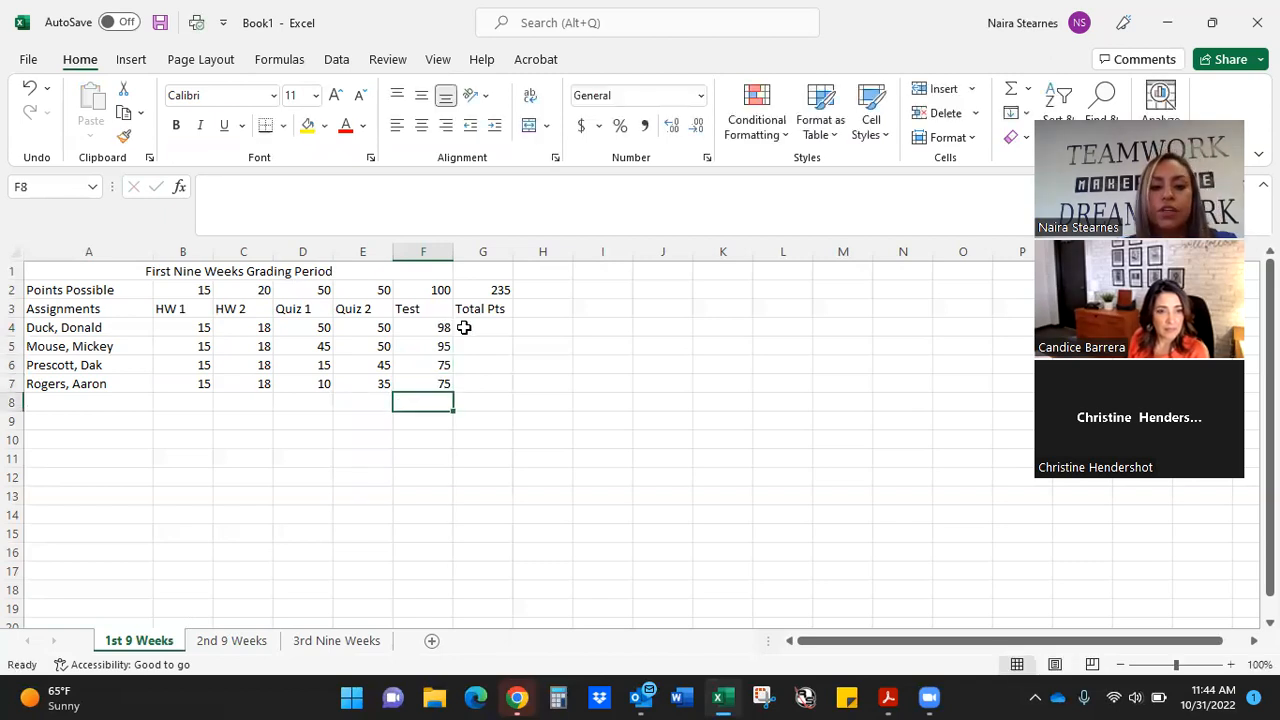
# Total the first student's scores in G4 with =SUM(B4:F4), and fill the formula down through G7
pyautogui.click(464, 328)
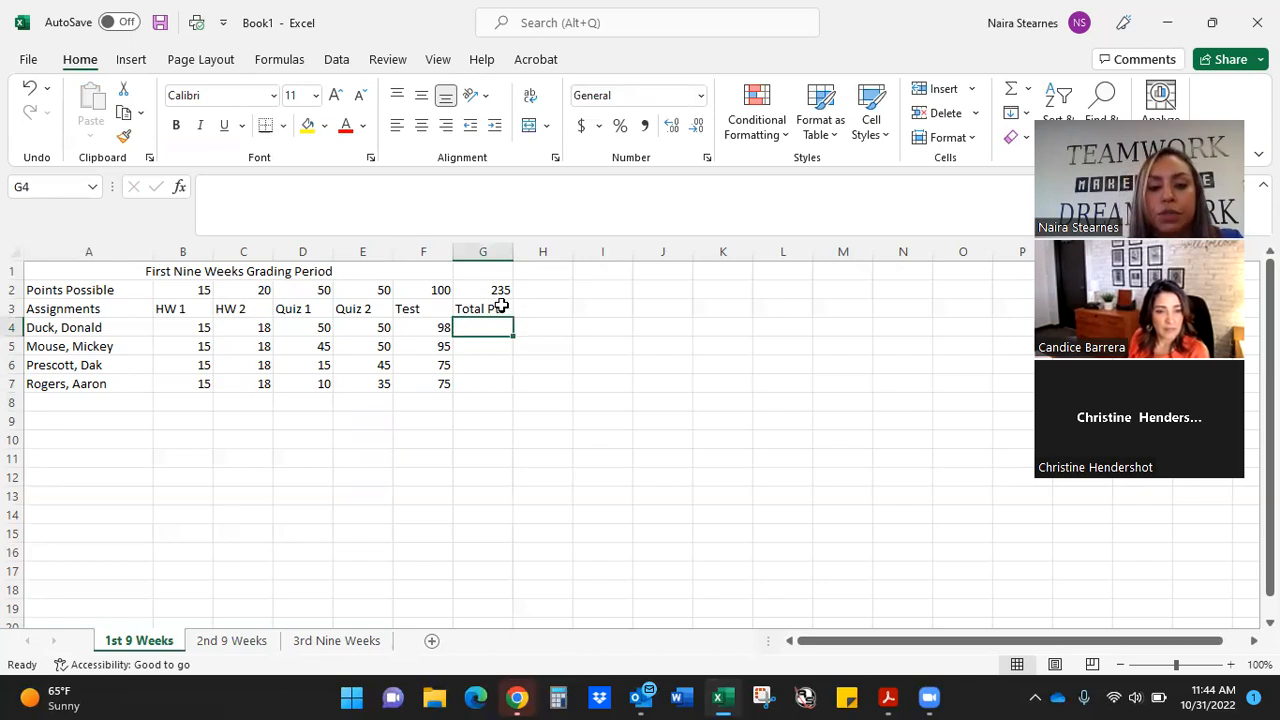
pyautogui.write('=sum(')
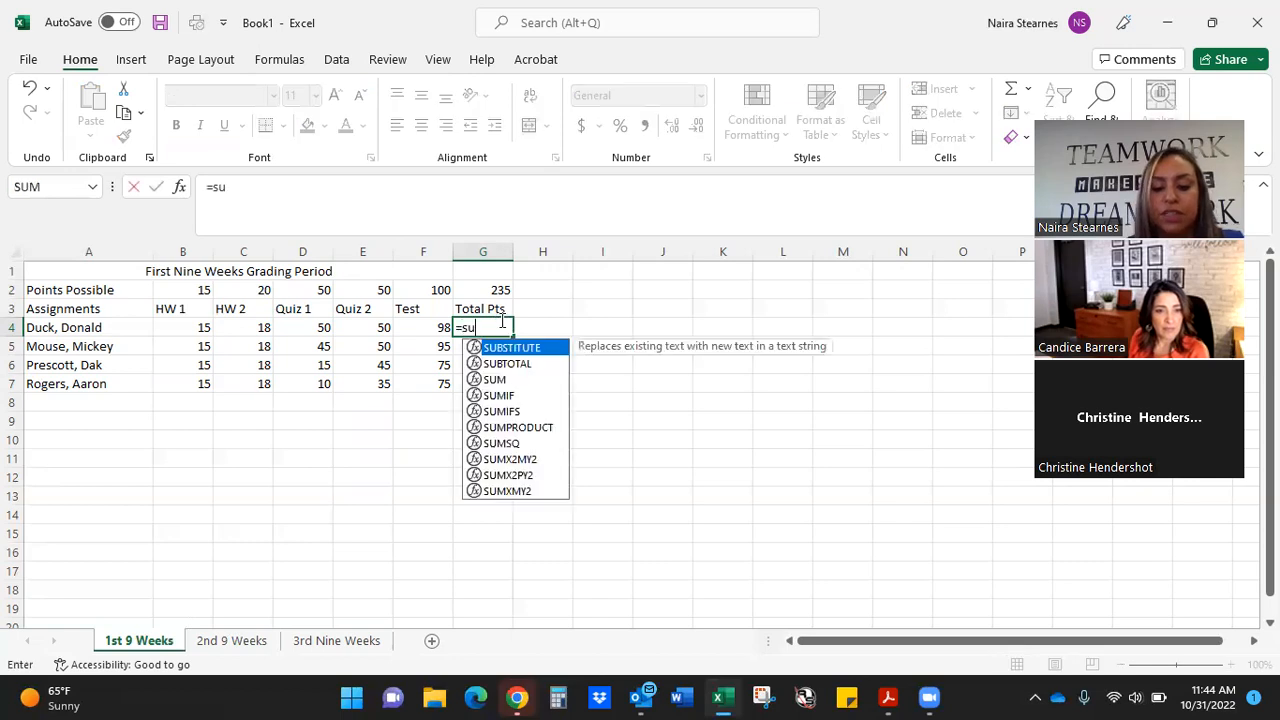
pyautogui.moveTo(197, 332); pyautogui.dragTo(399, 329)
pyautogui.write(')')
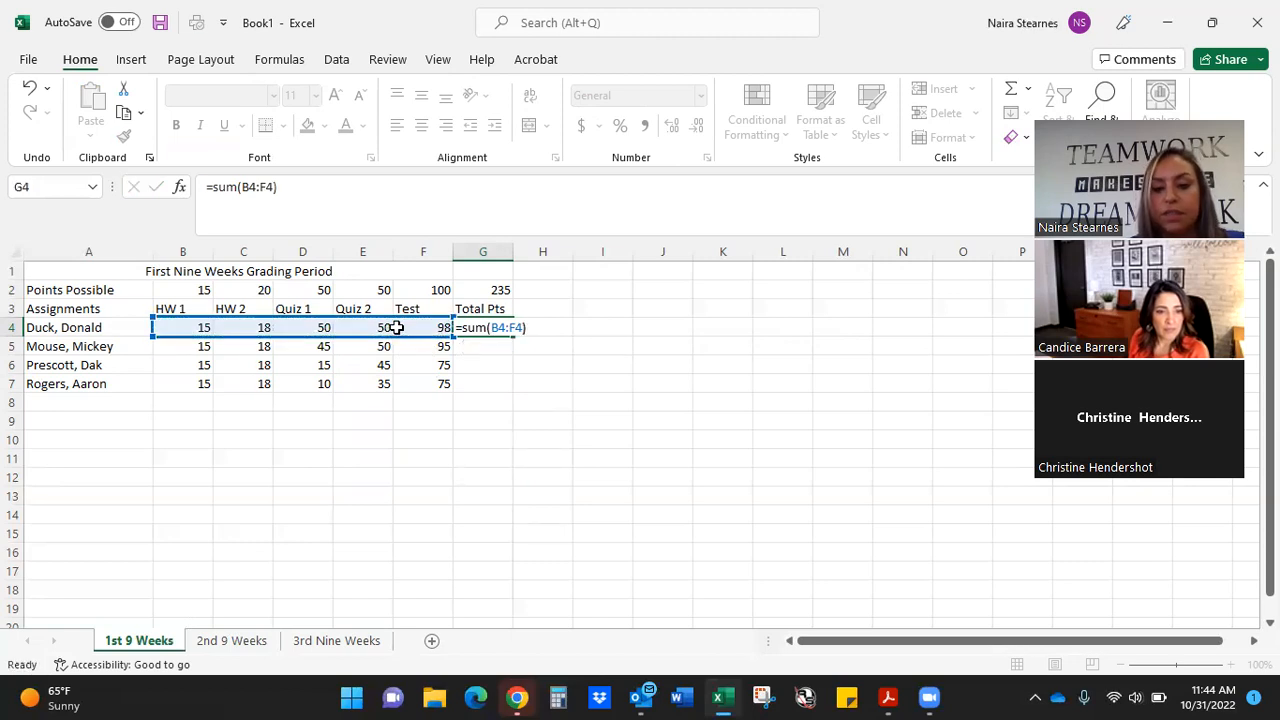
pyautogui.press('Return')
pyautogui.click(486, 327)
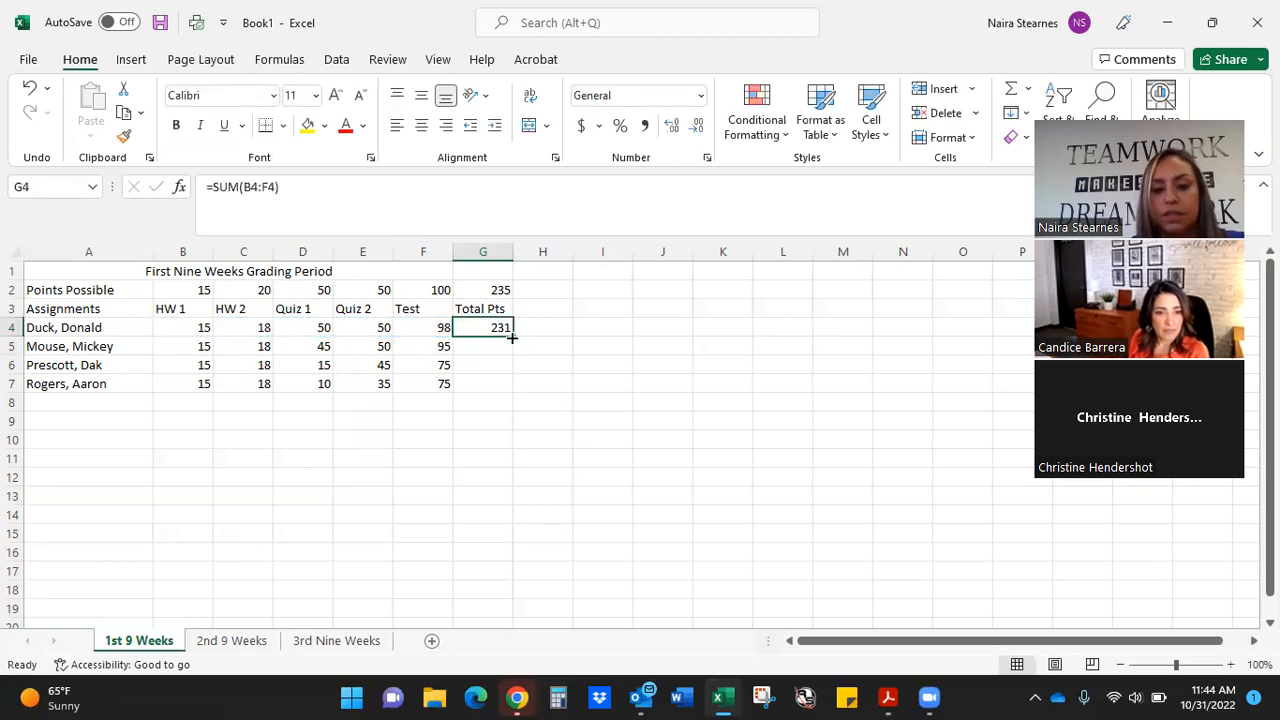
pyautogui.moveTo(511, 341); pyautogui.dragTo(511, 389)
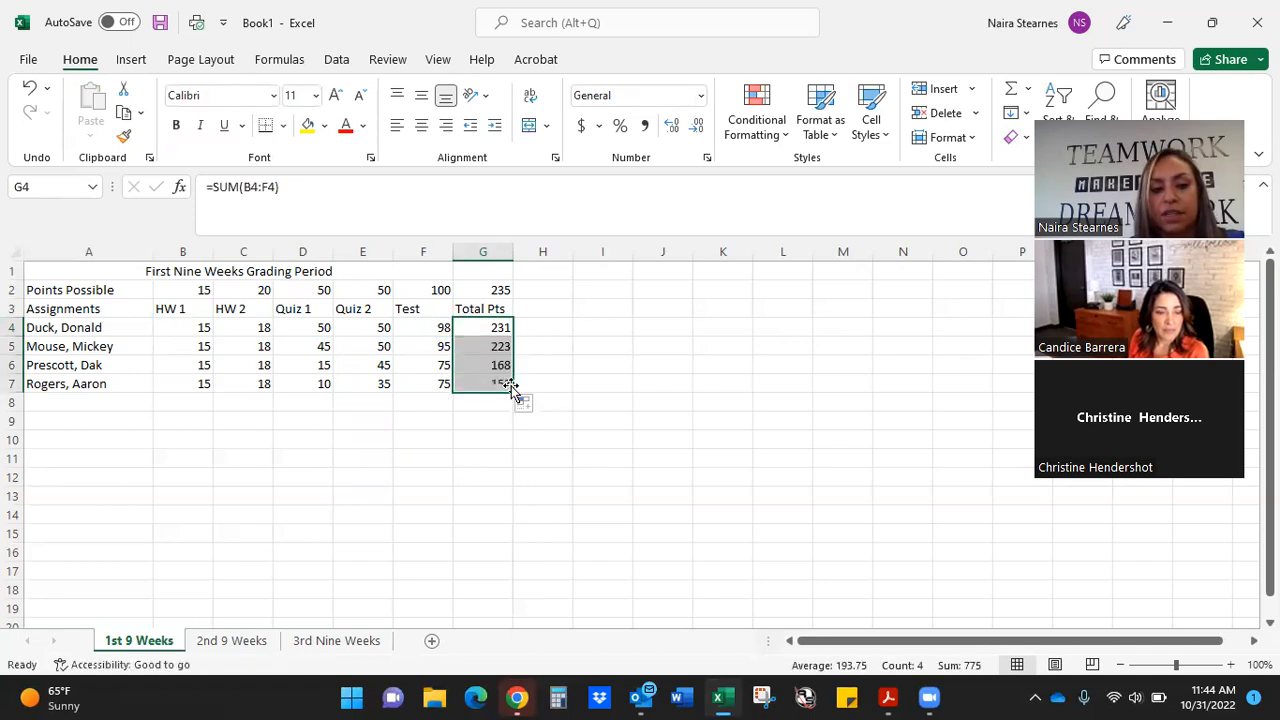
# Examine the filled SUM formulas in the Total Pts column for each student
pyautogui.click(496, 345)
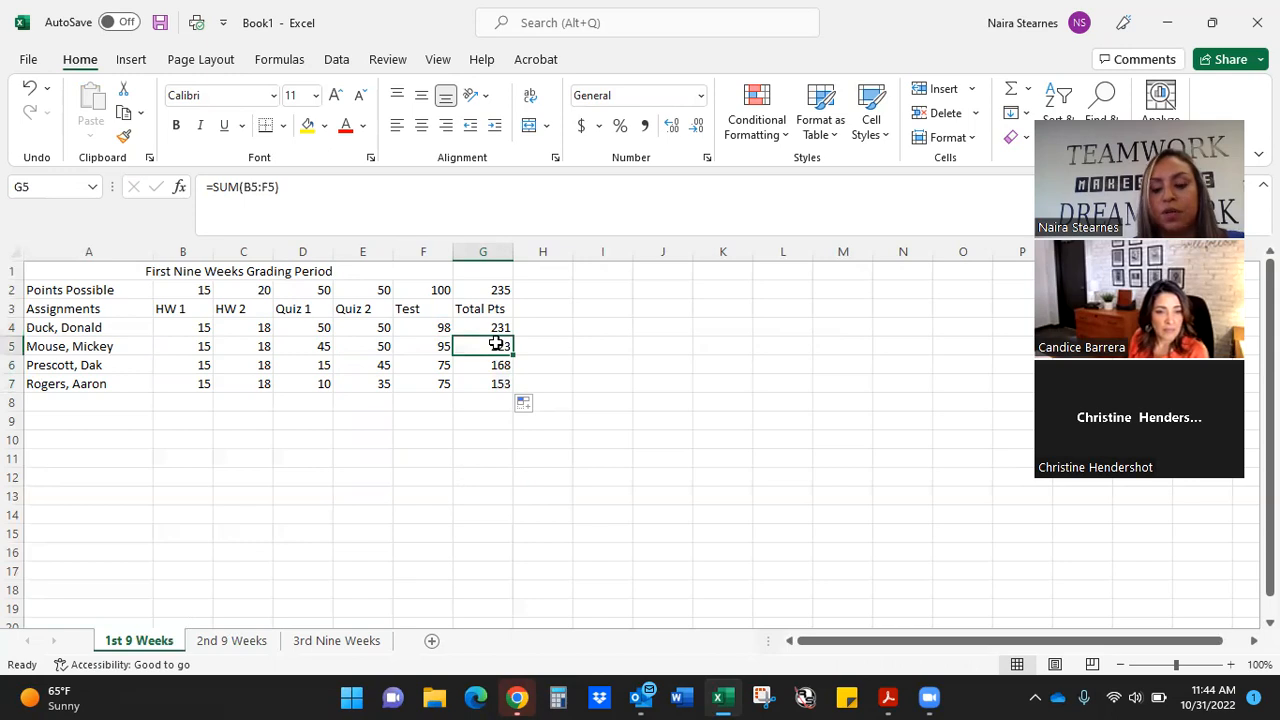
pyautogui.press('Down')
pyautogui.press('Down')
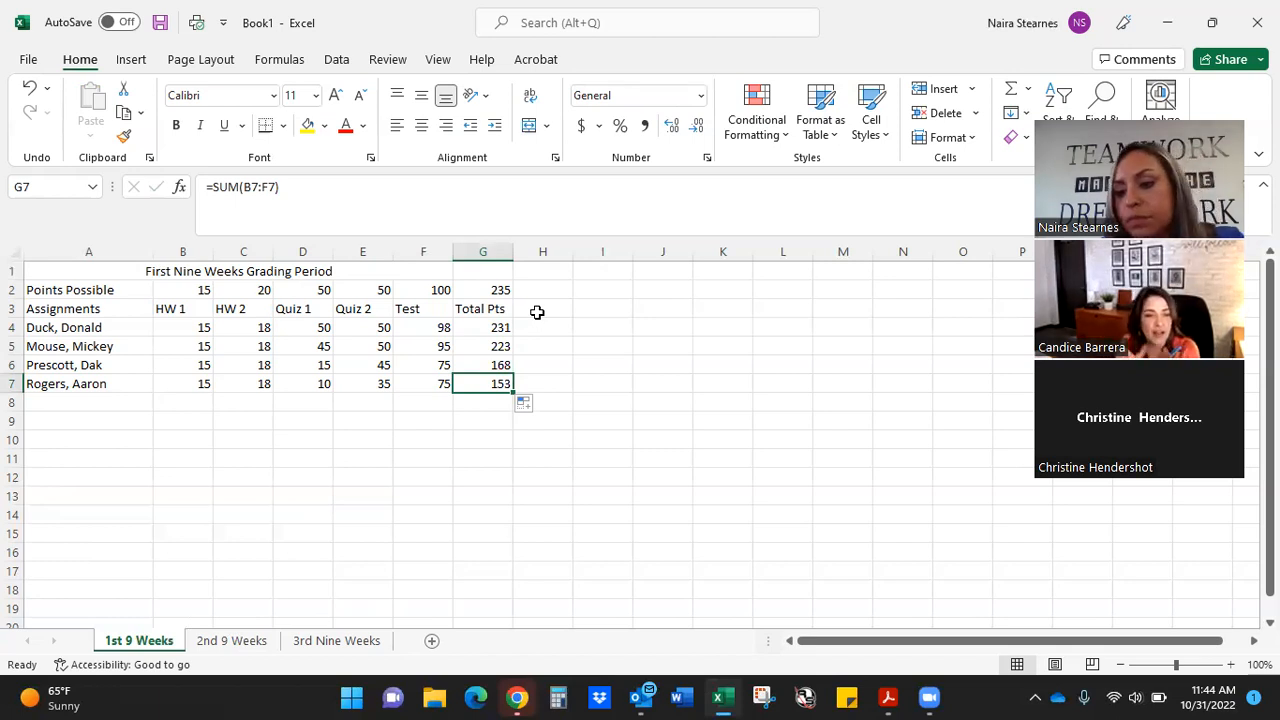
pyautogui.click(477, 325)
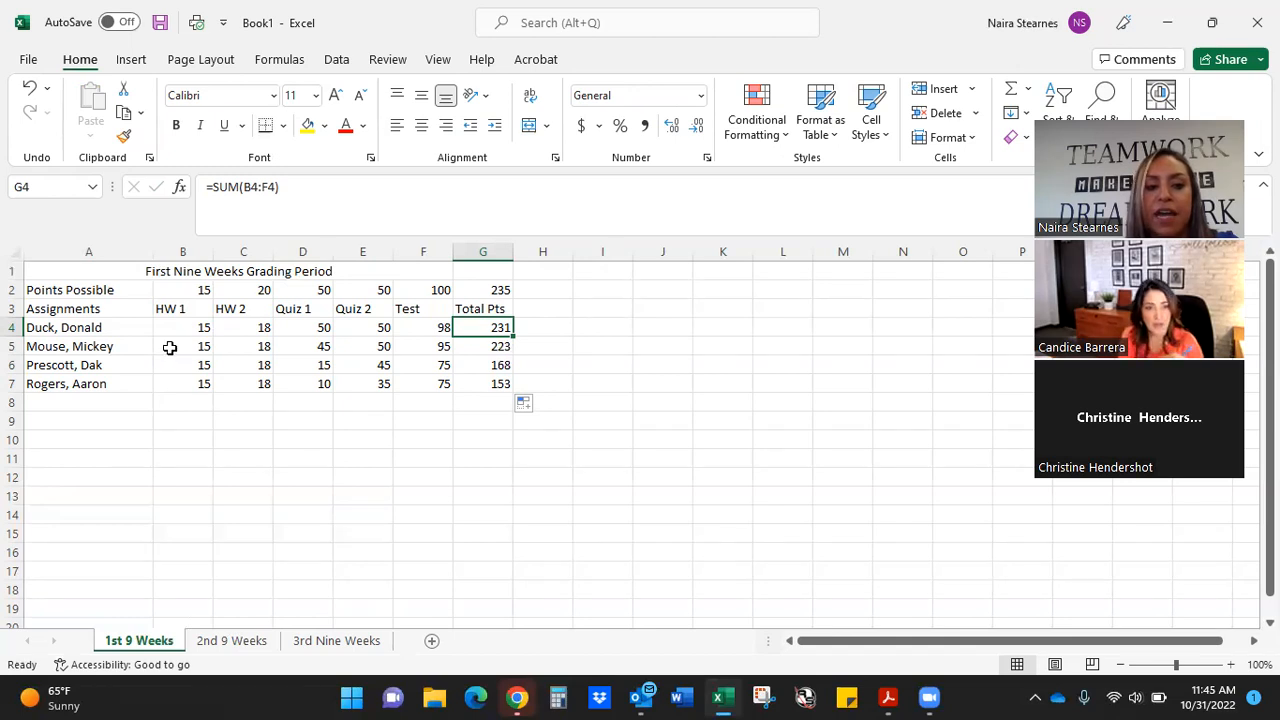
pyautogui.click(502, 344)
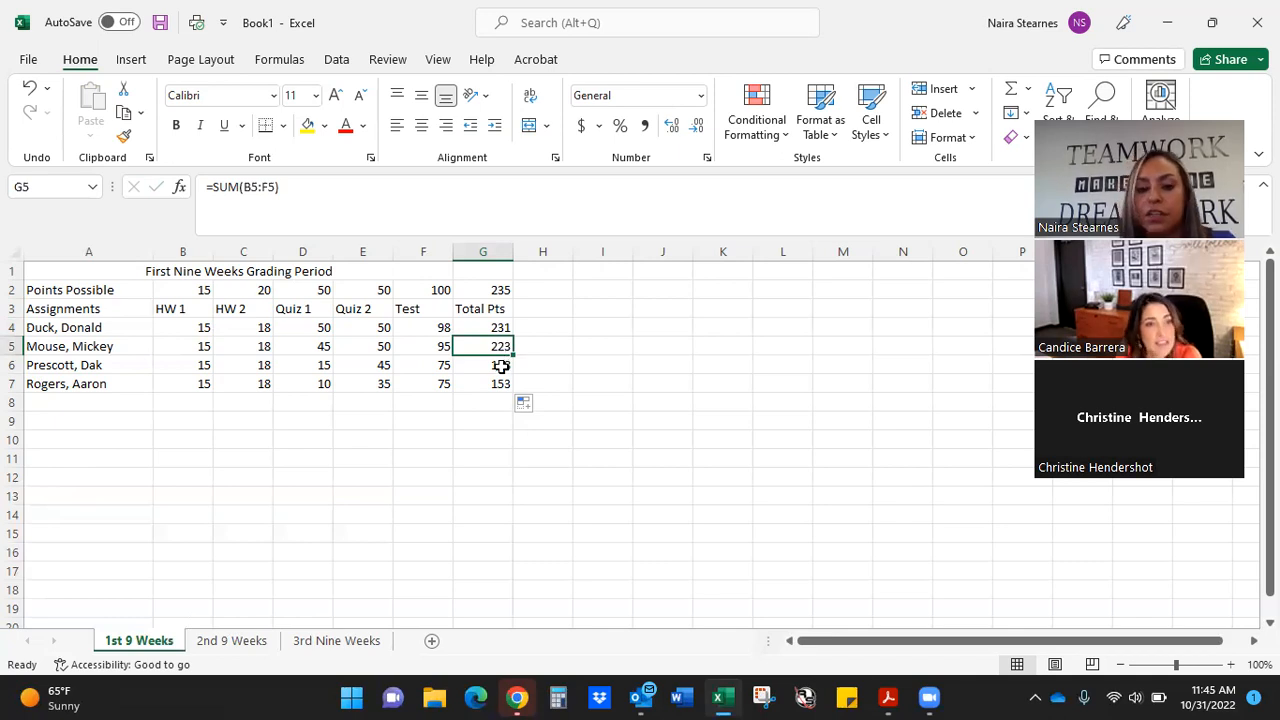
pyautogui.click(501, 367)
# Add the column heading "Grade %" in H3, beside the Total Pts heading
pyautogui.press('Up')
pyautogui.press('Up')
pyautogui.press('Up')
pyautogui.press('Right')
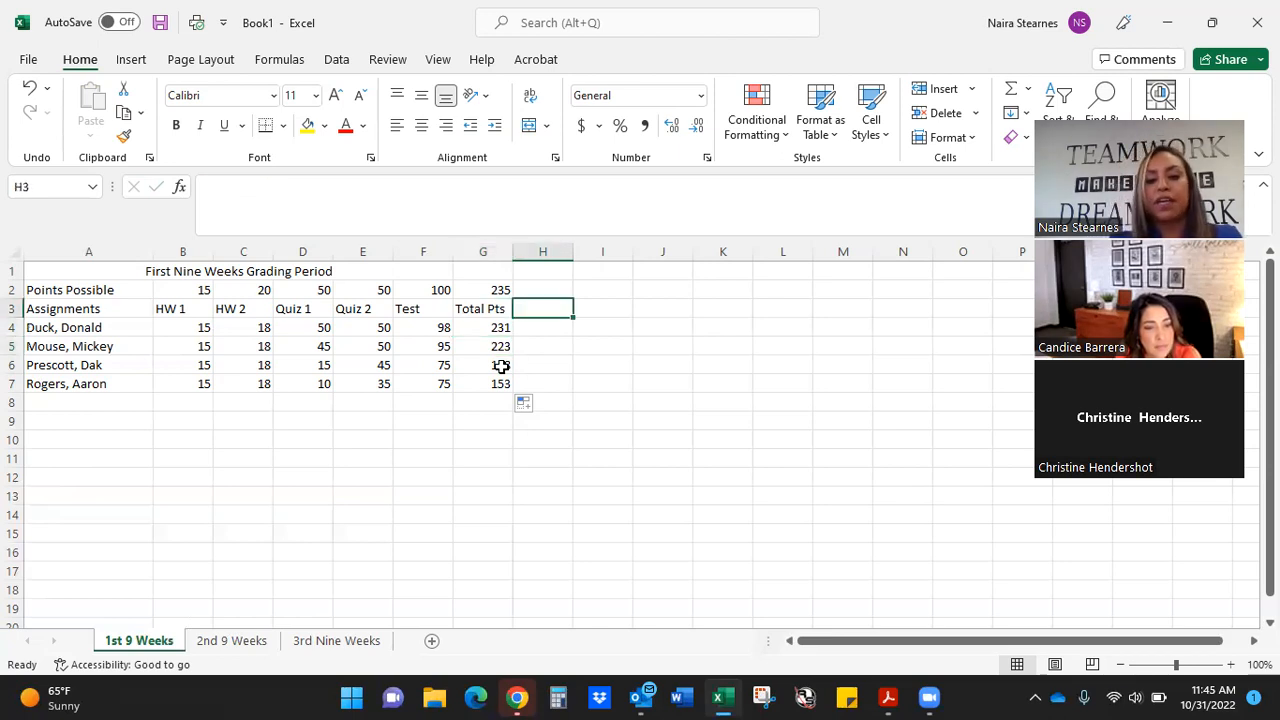
pyautogui.write('Grad')
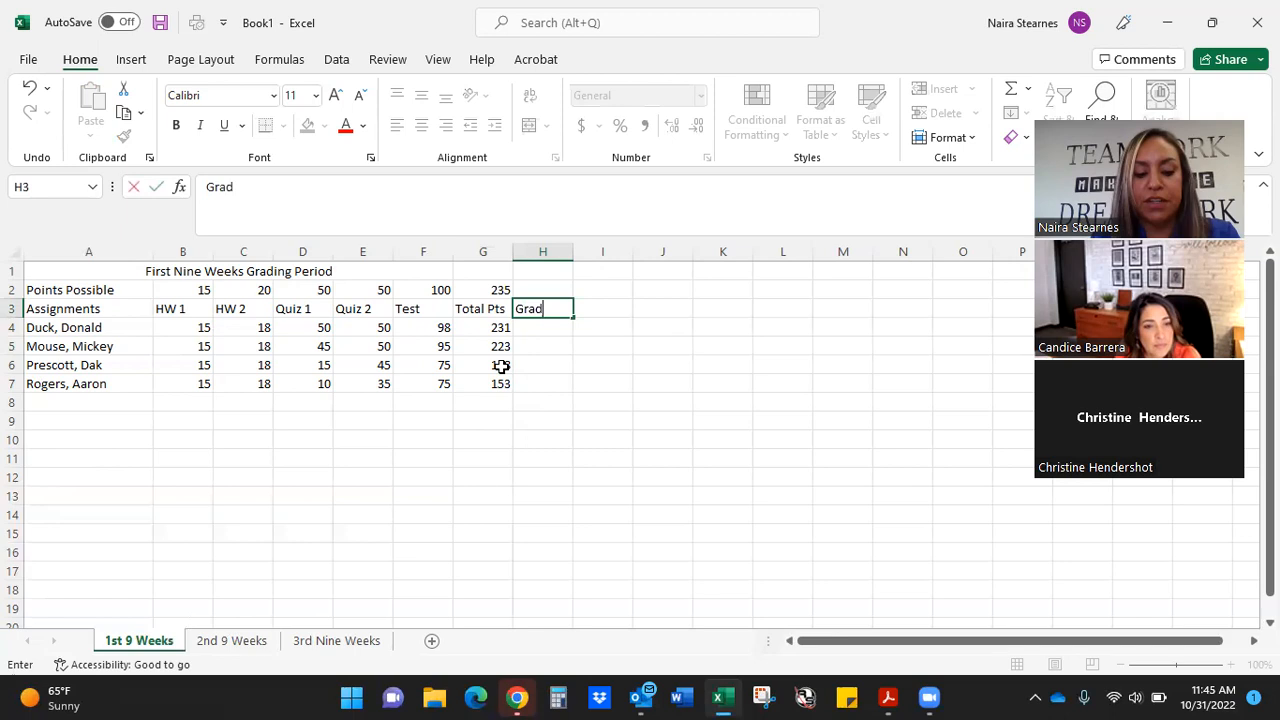
pyautogui.write('e %')
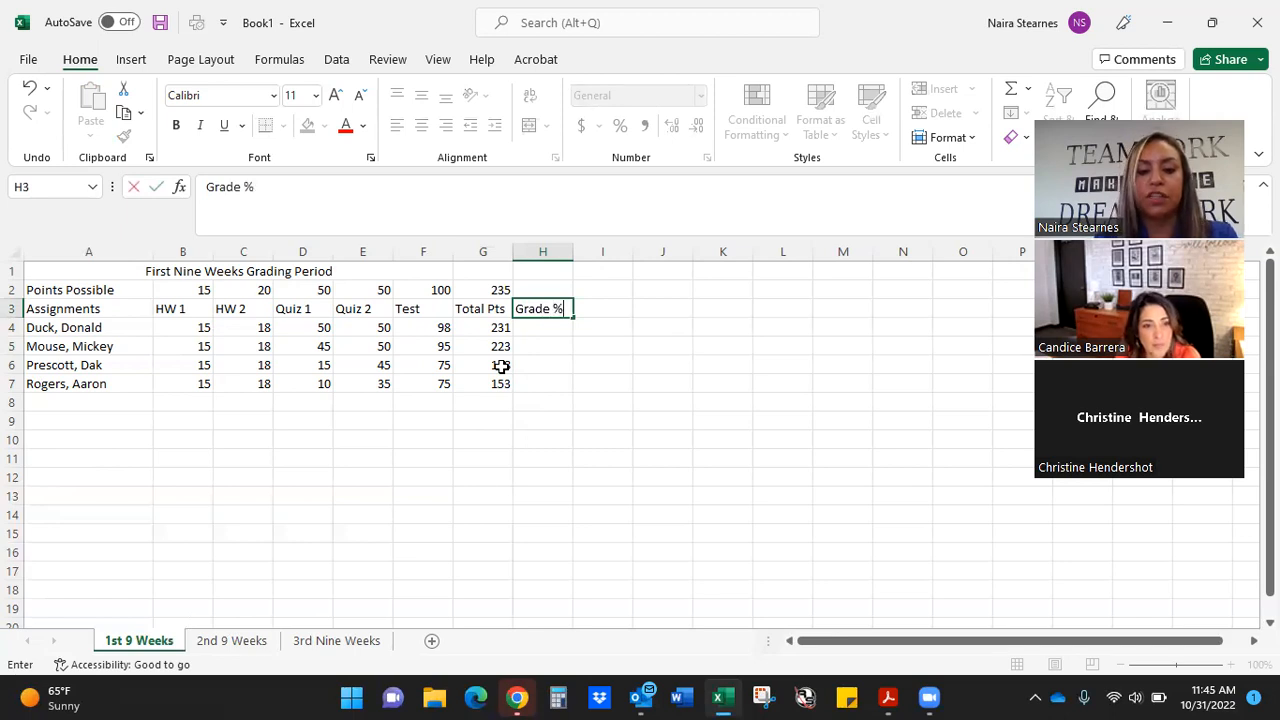
pyautogui.press('Return')
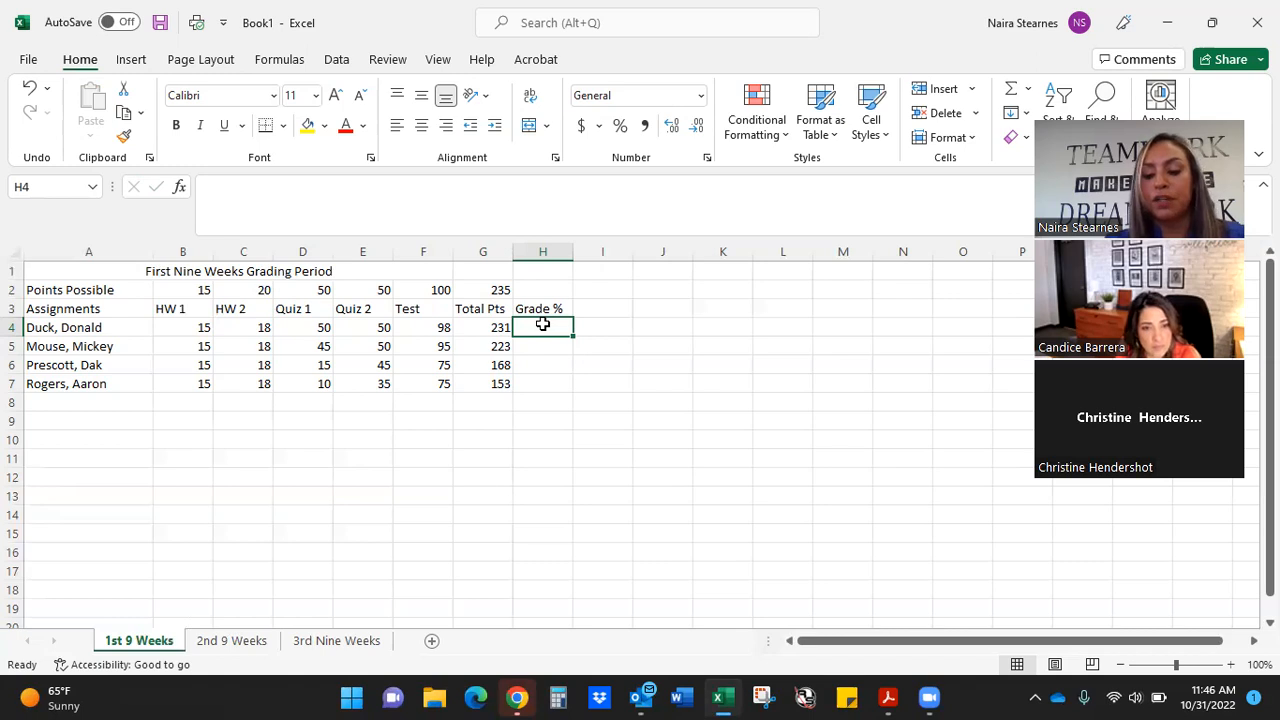
# Calculate the first student's grade in H4 with =G4/G2 and format the cell as a percentage
pyautogui.write('=')
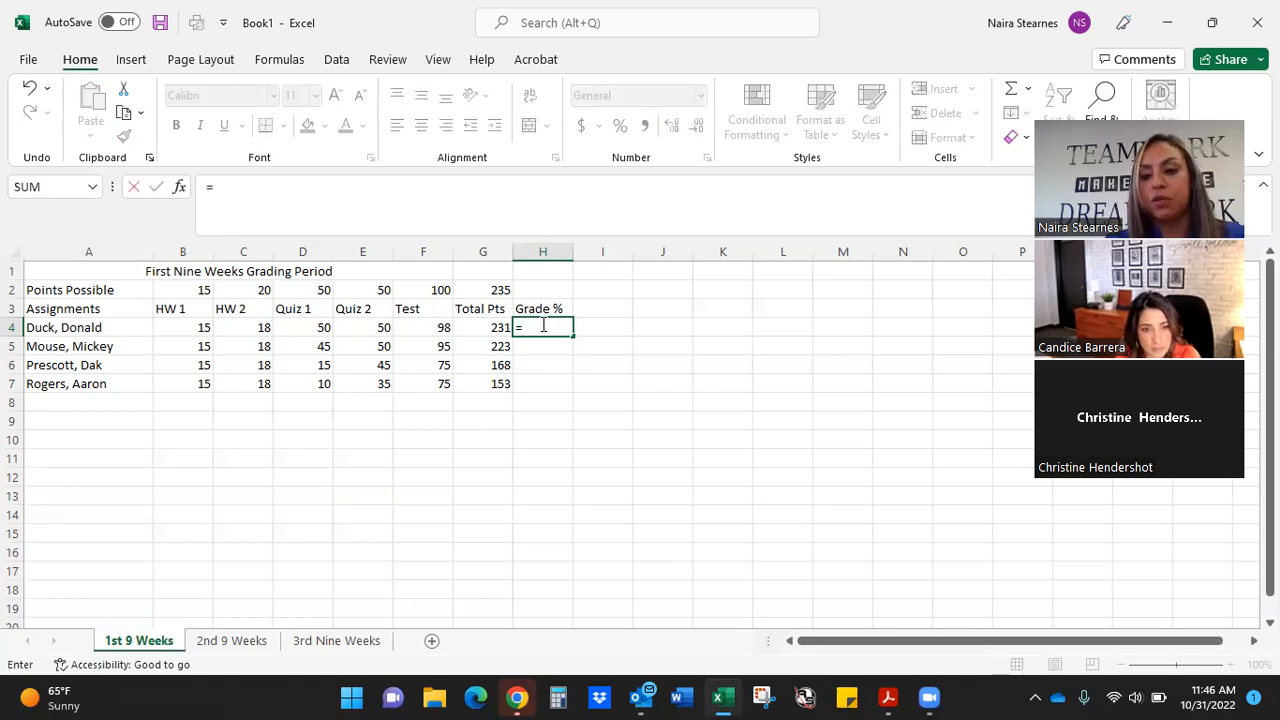
pyautogui.click(495, 327)
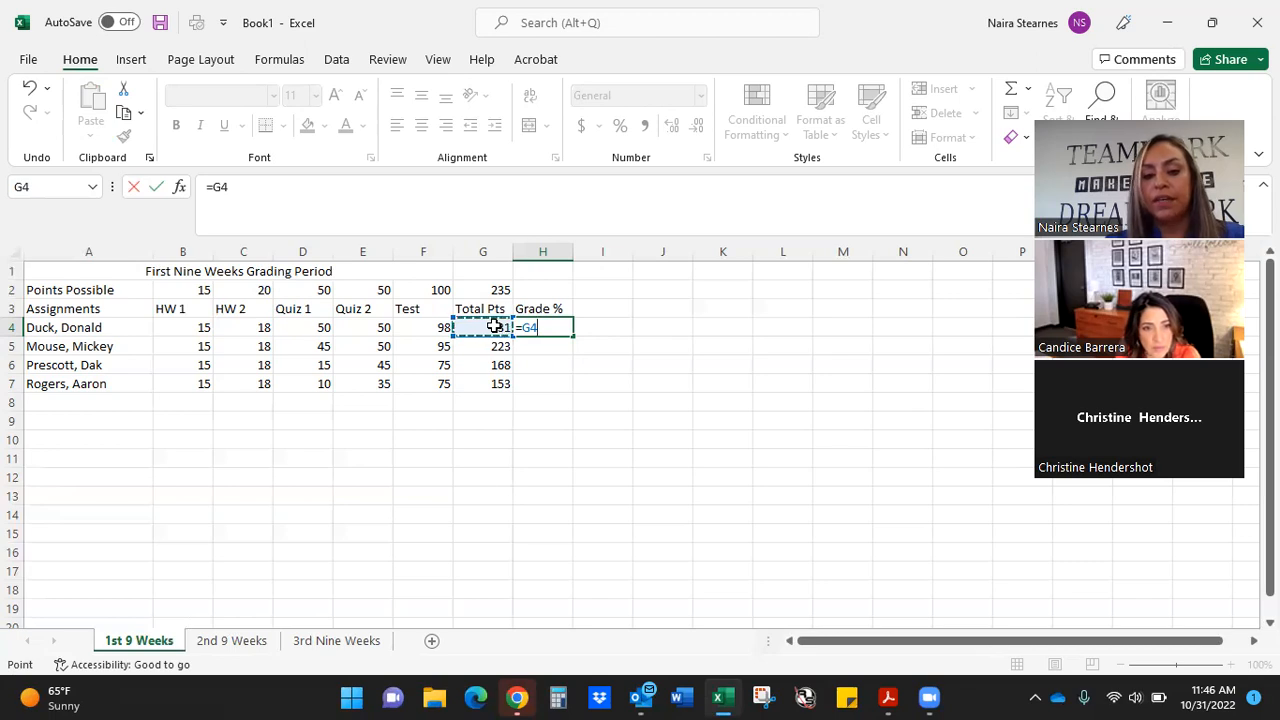
pyautogui.write('/')
pyautogui.click(475, 290)
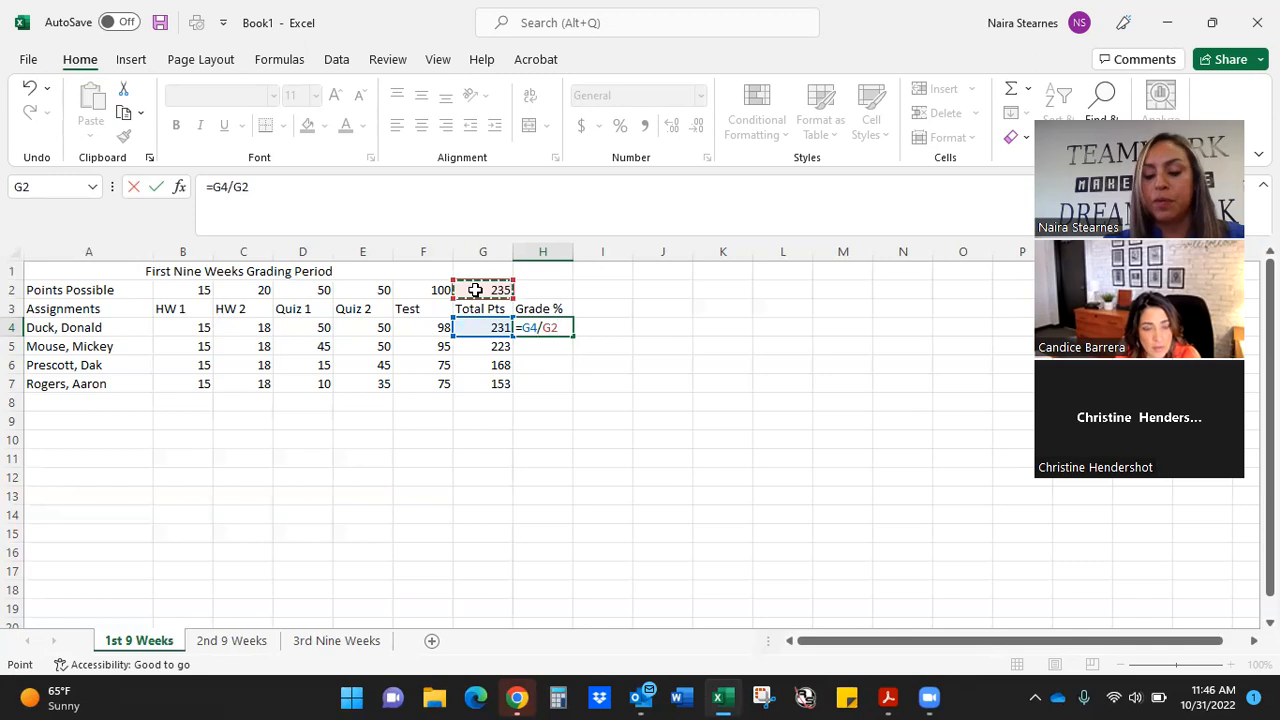
pyautogui.press('Return')
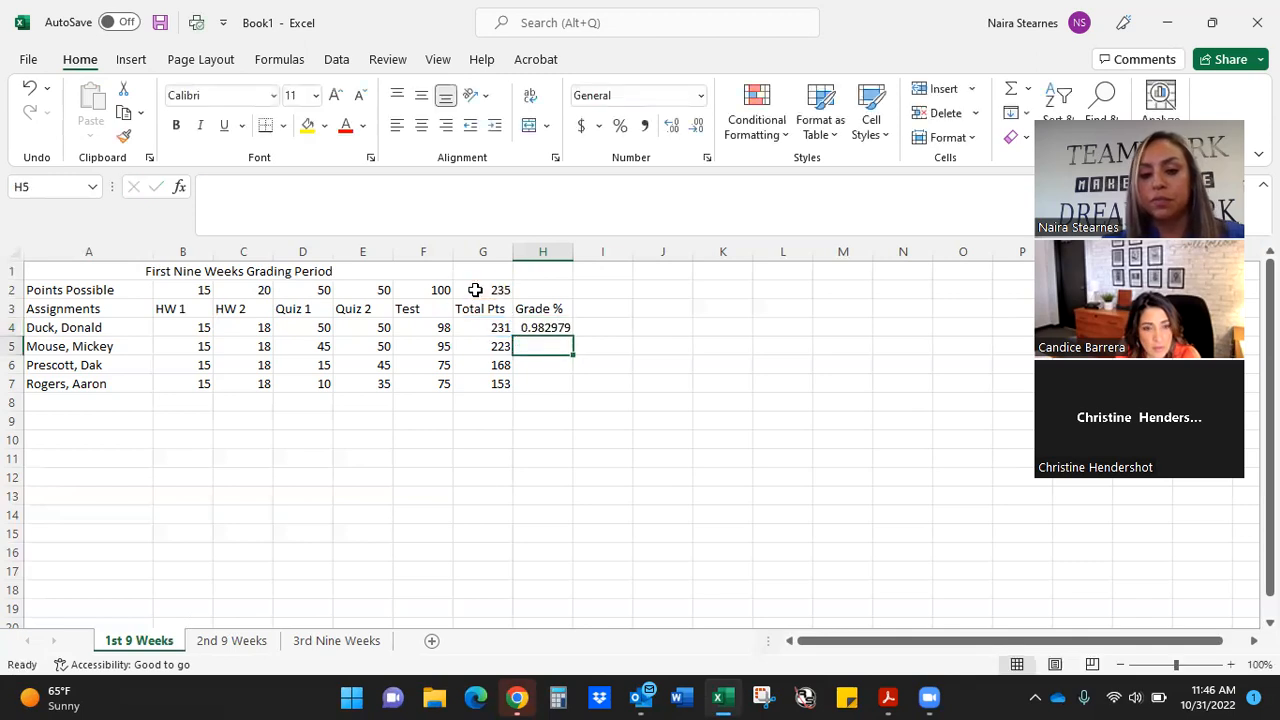
pyautogui.click(556, 327)
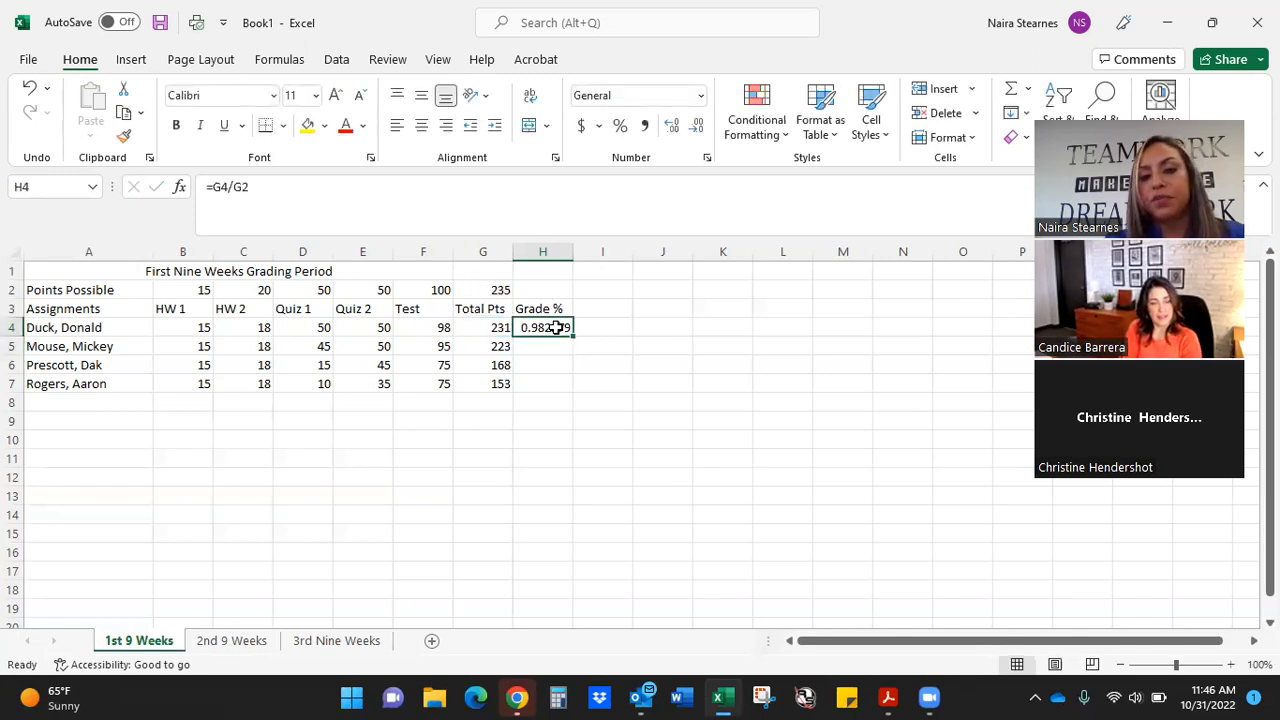
pyautogui.click(620, 125)
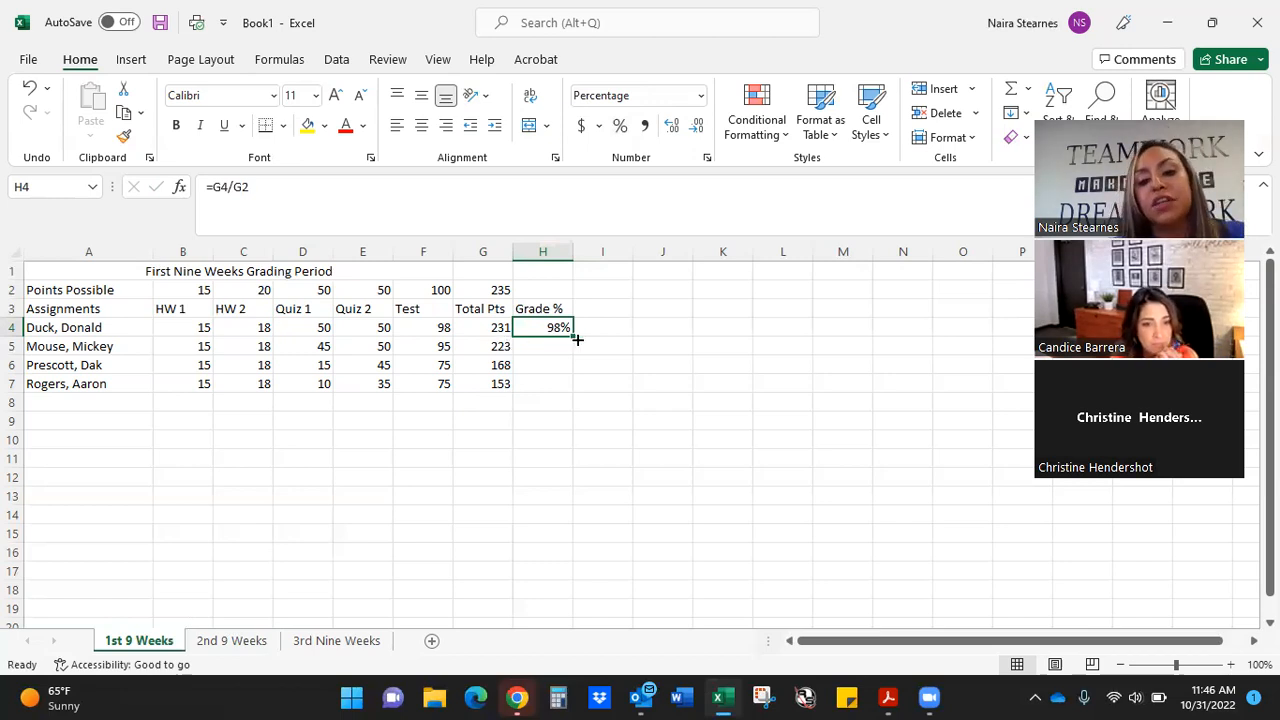
# Try filling the Grade % formula from H4 into H5, and compare the cell references of the two formulas
pyautogui.moveTo(577, 340); pyautogui.dragTo(573, 348)
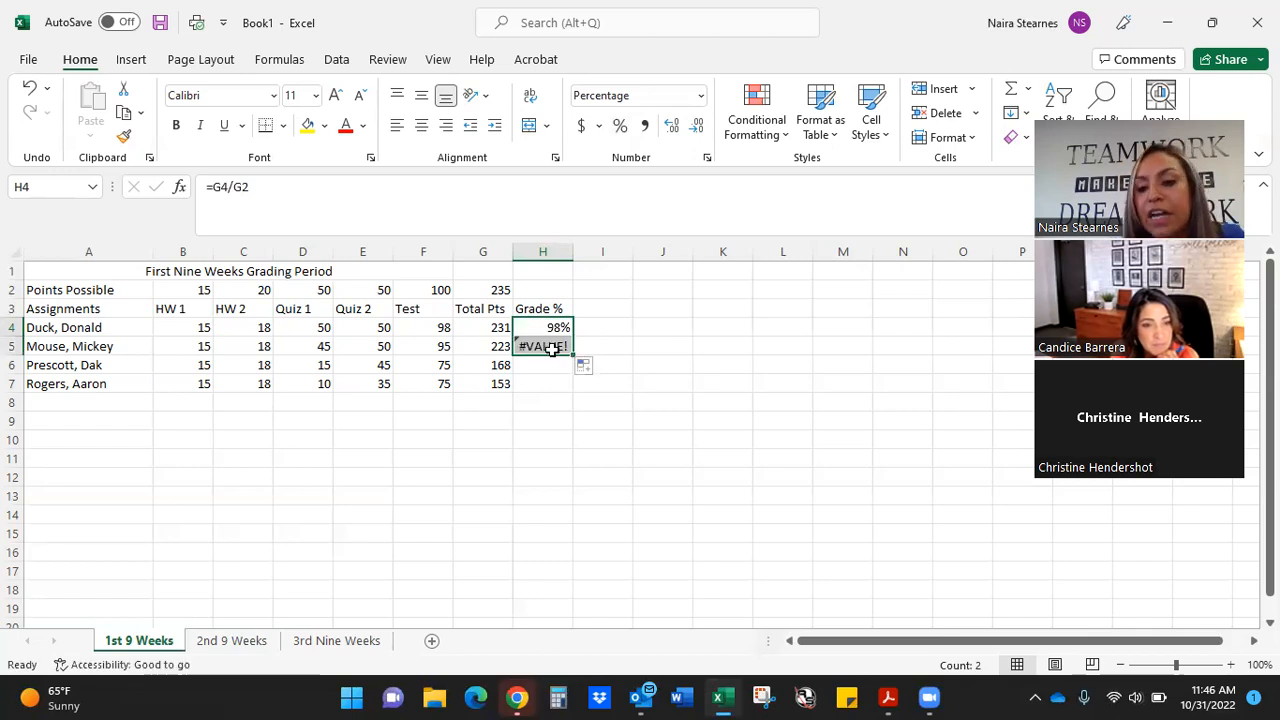
pyautogui.click(552, 348)
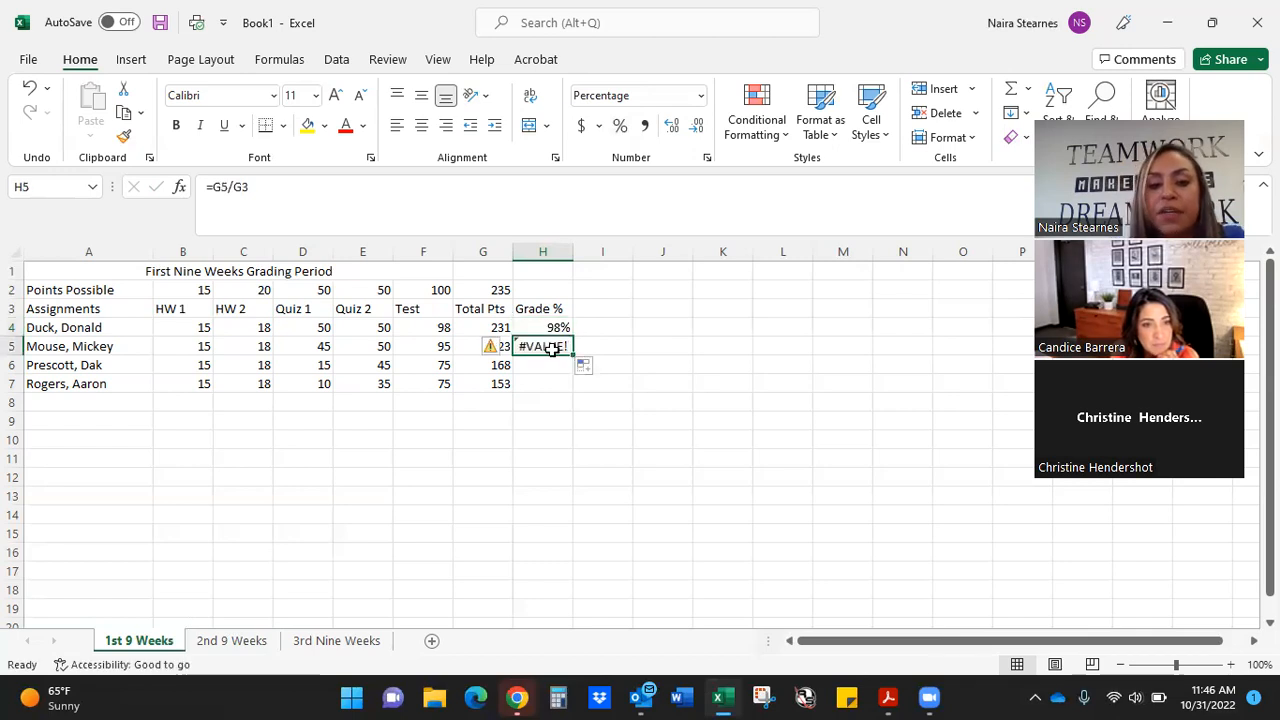
pyautogui.click(554, 325)
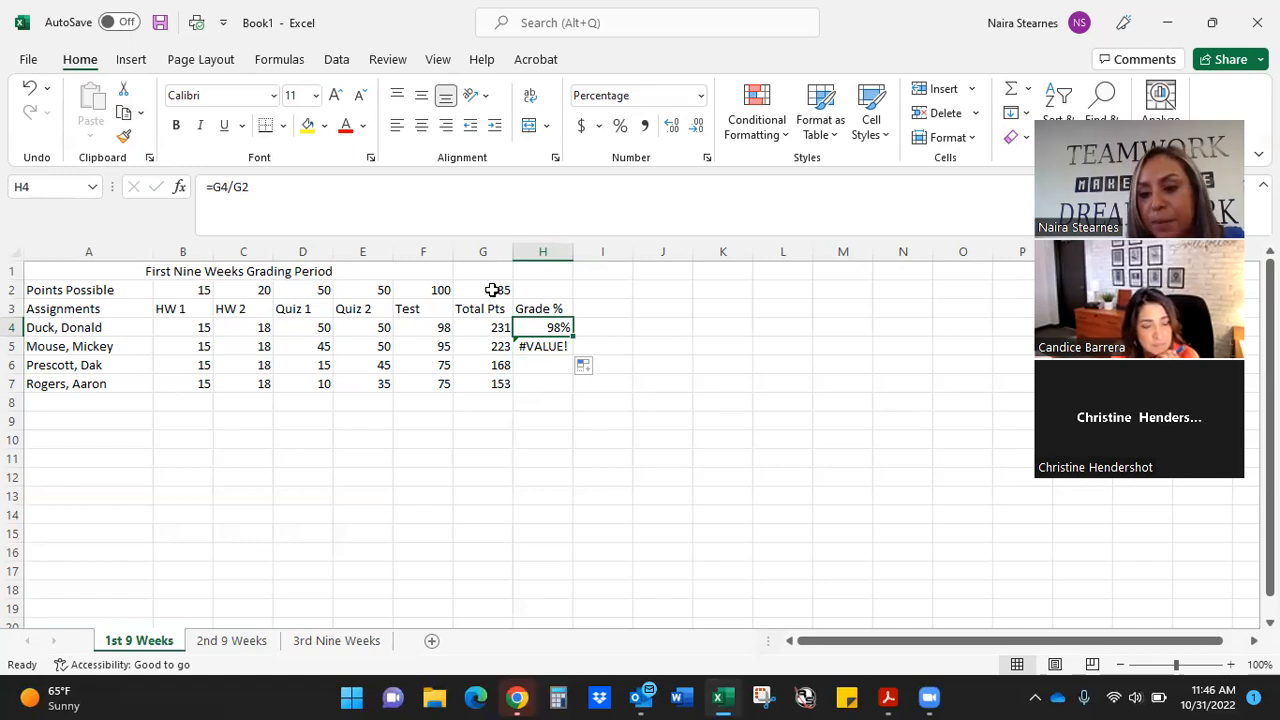
pyautogui.click(557, 350)
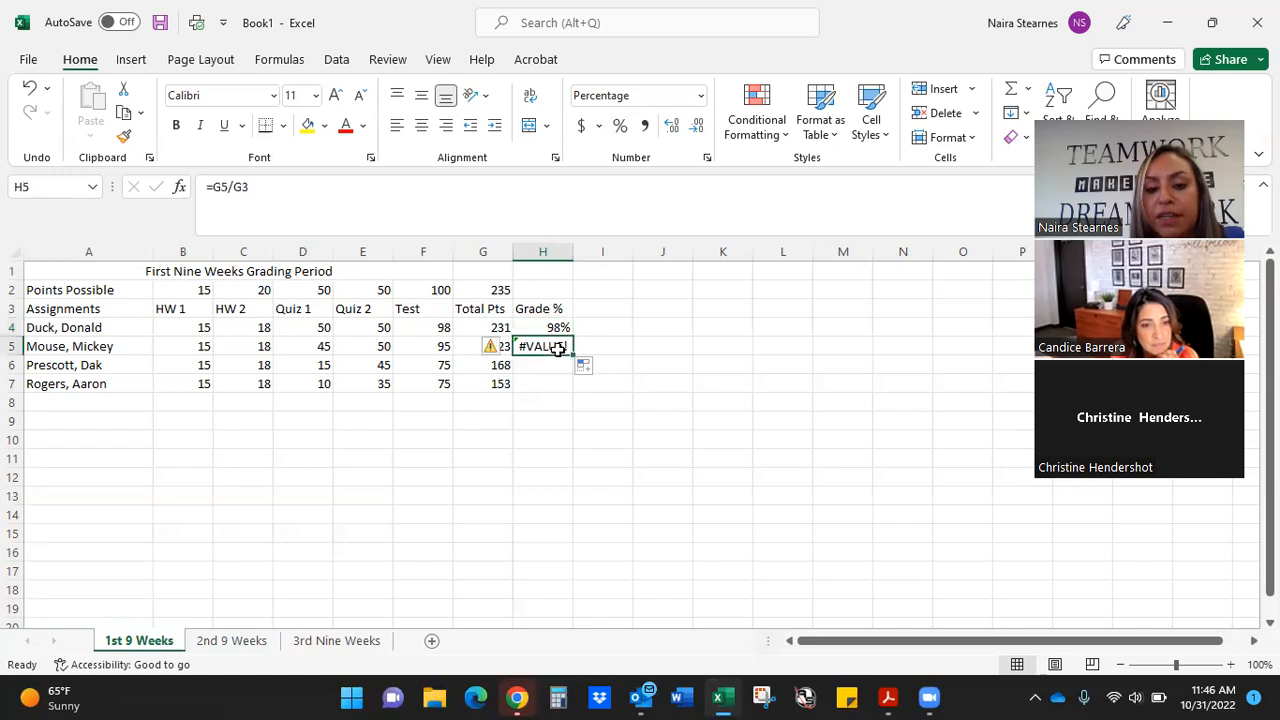
pyautogui.click(476, 349)
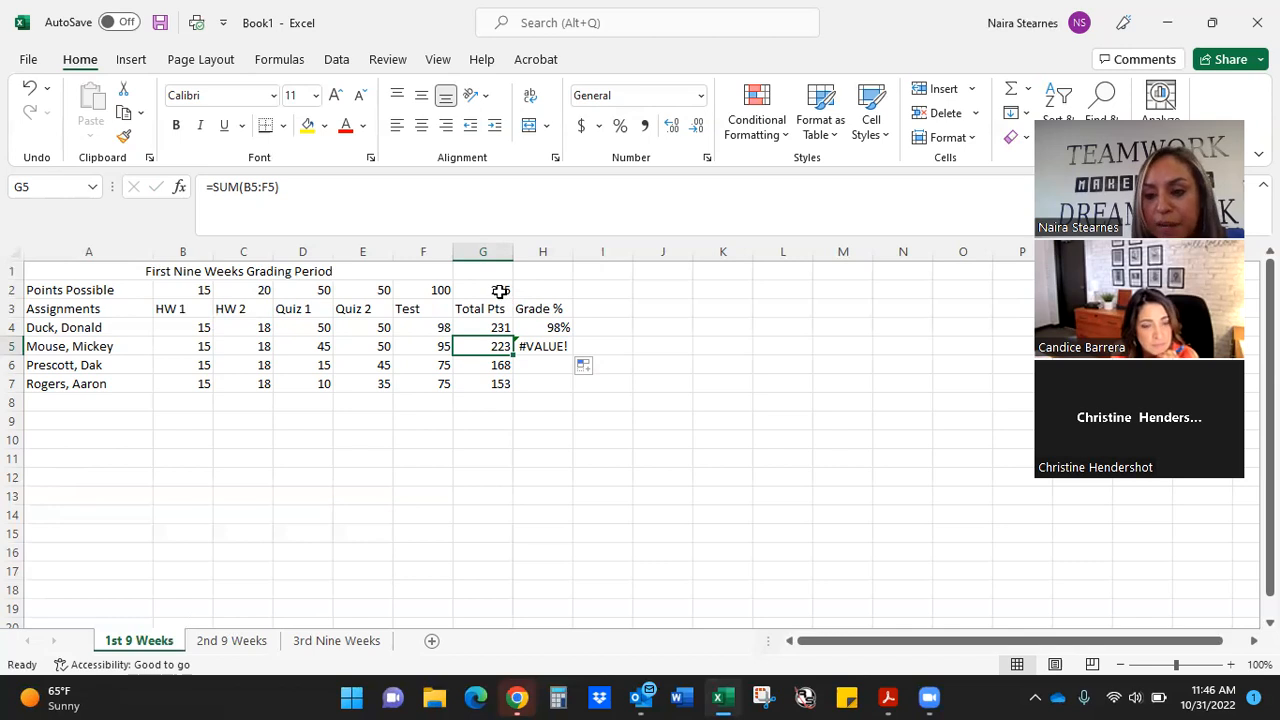
pyautogui.click(542, 345)
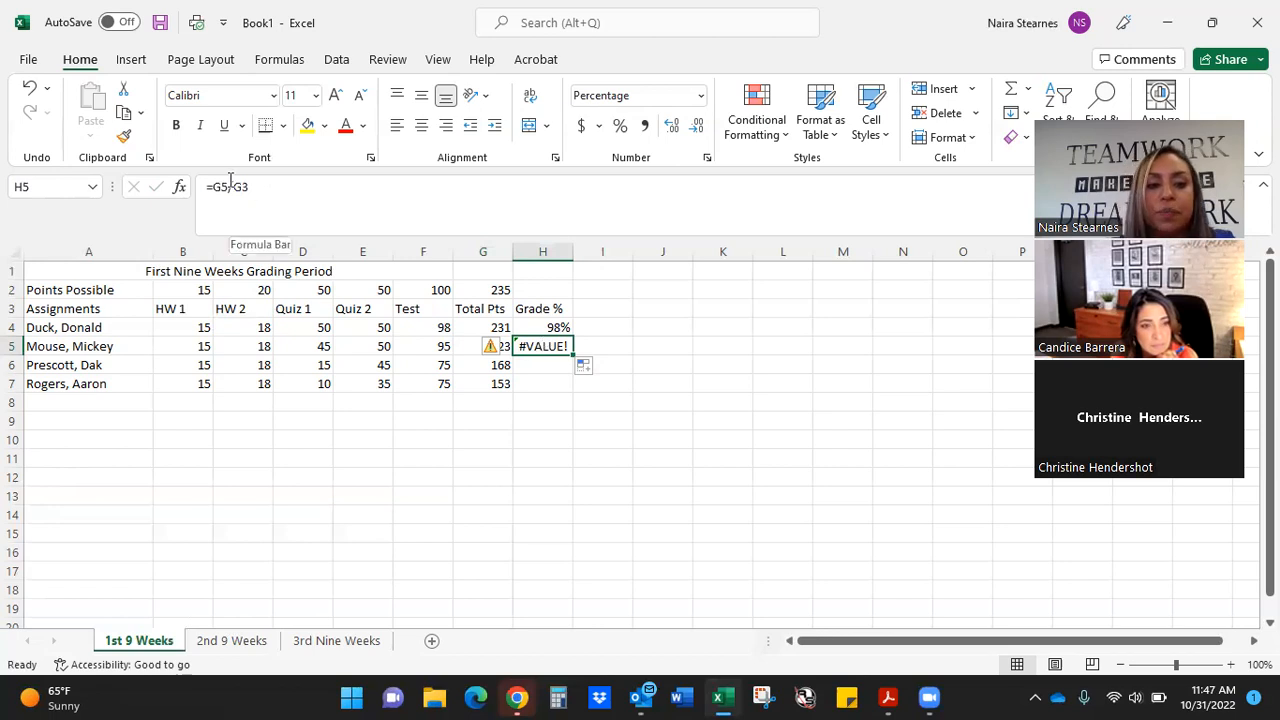
# Make the points-possible reference in the H4 formula absolute, so that it reads =G4/$G$2
pyautogui.click(548, 325)
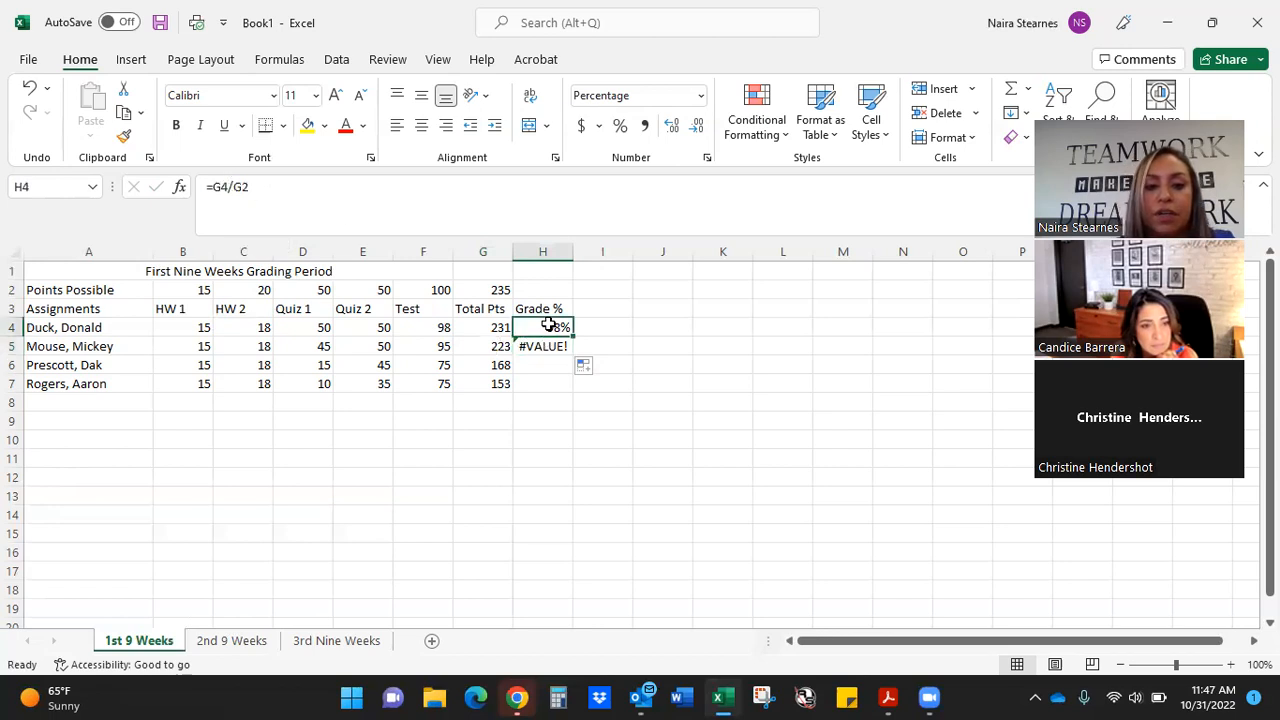
pyautogui.click(236, 190)
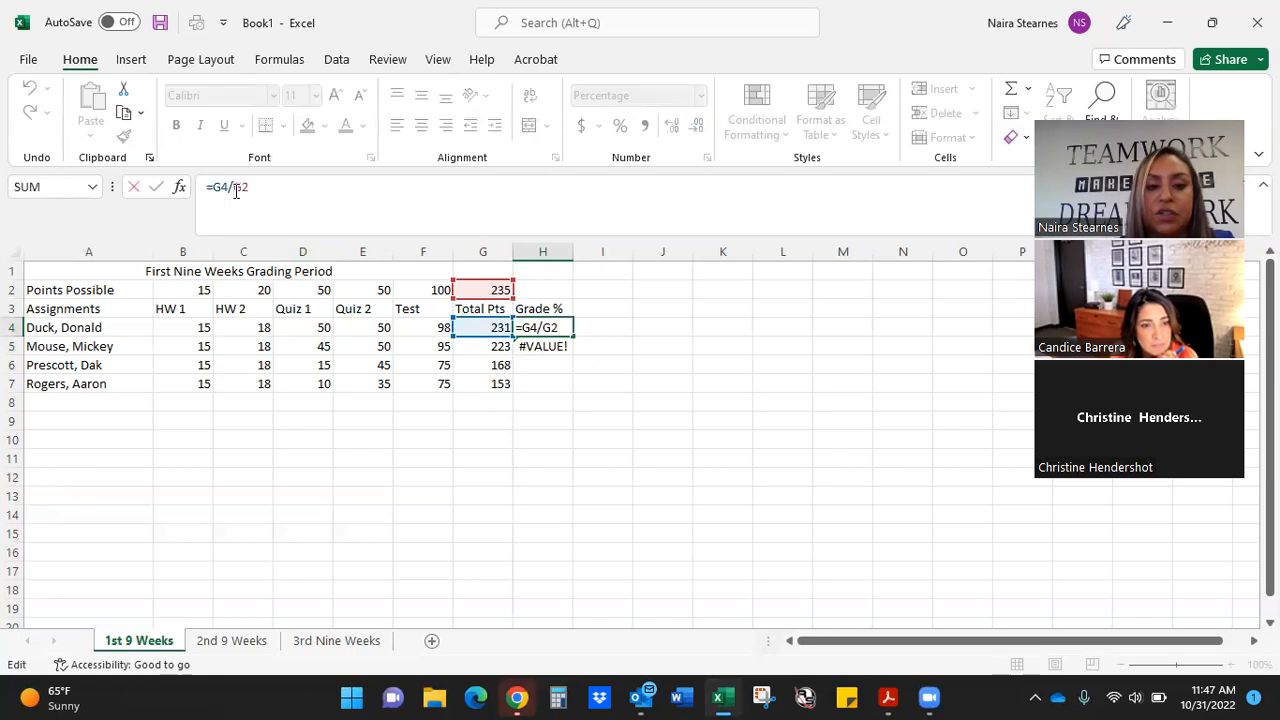
pyautogui.write('$')
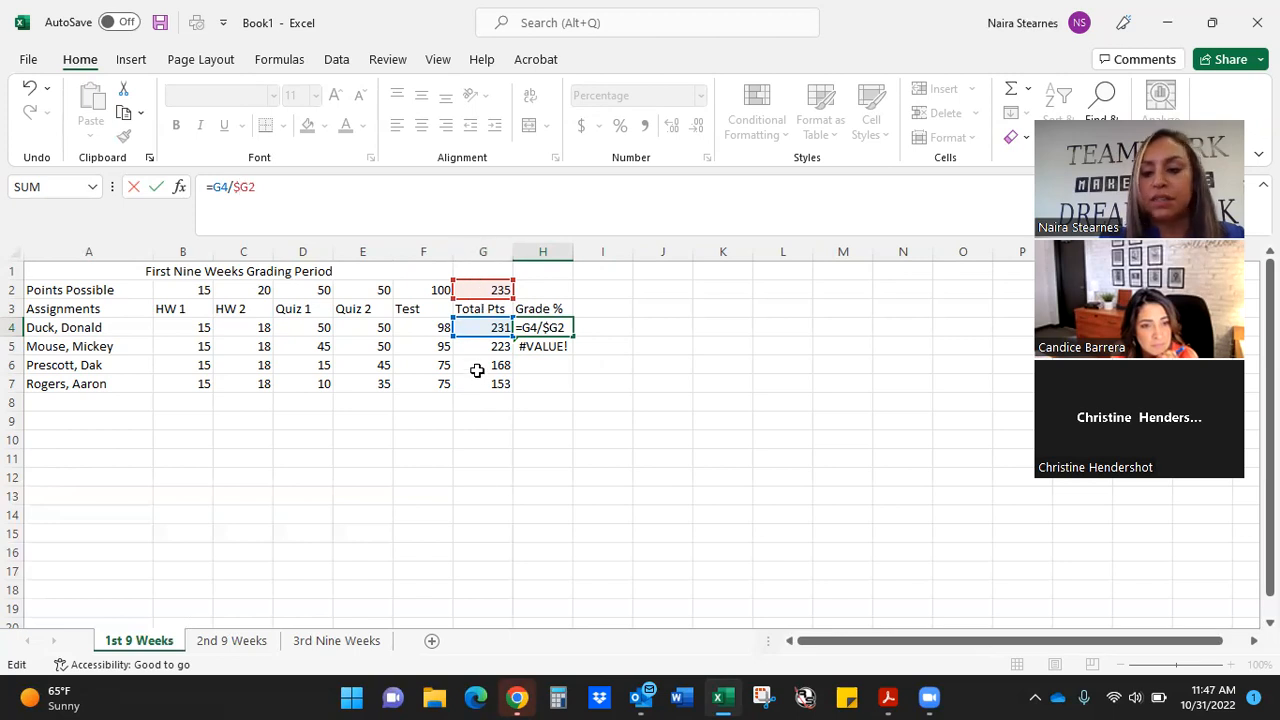
pyautogui.click(249, 187)
pyautogui.write('$')
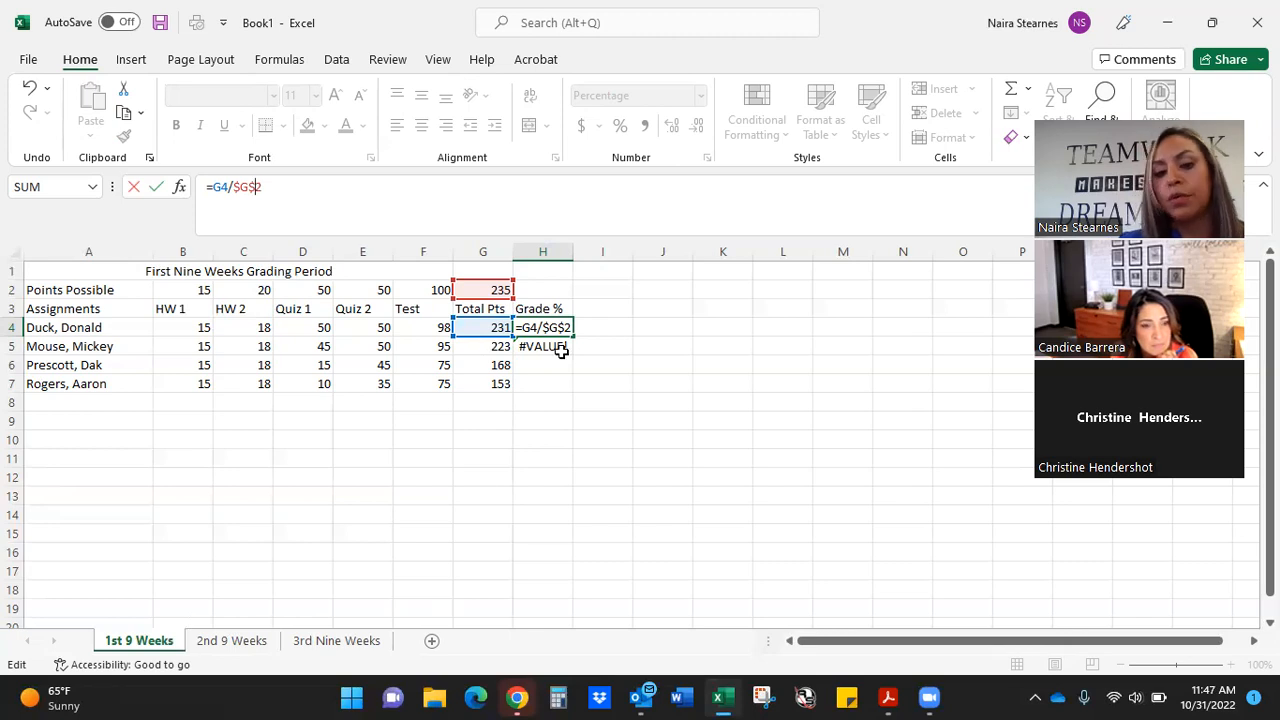
pyautogui.press('Return')
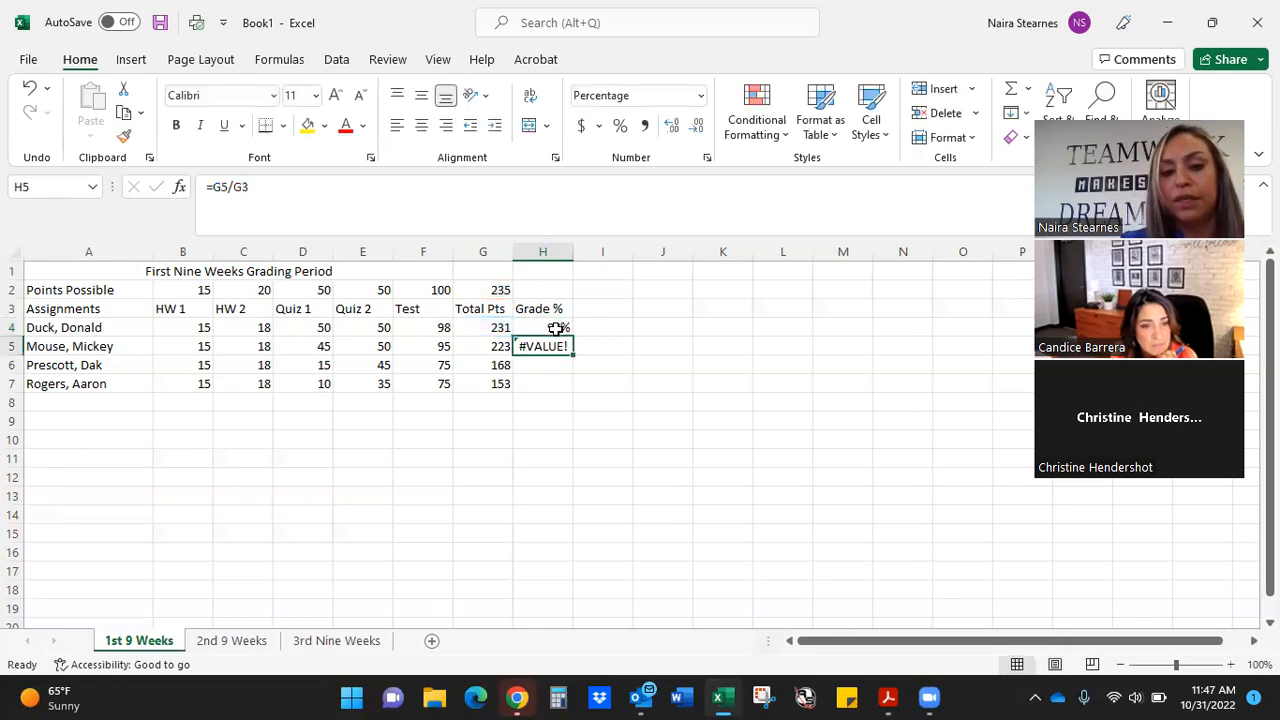
# Fill the absolute-reference formula from H4 into H5 and check the copied formula
pyautogui.click(556, 328)
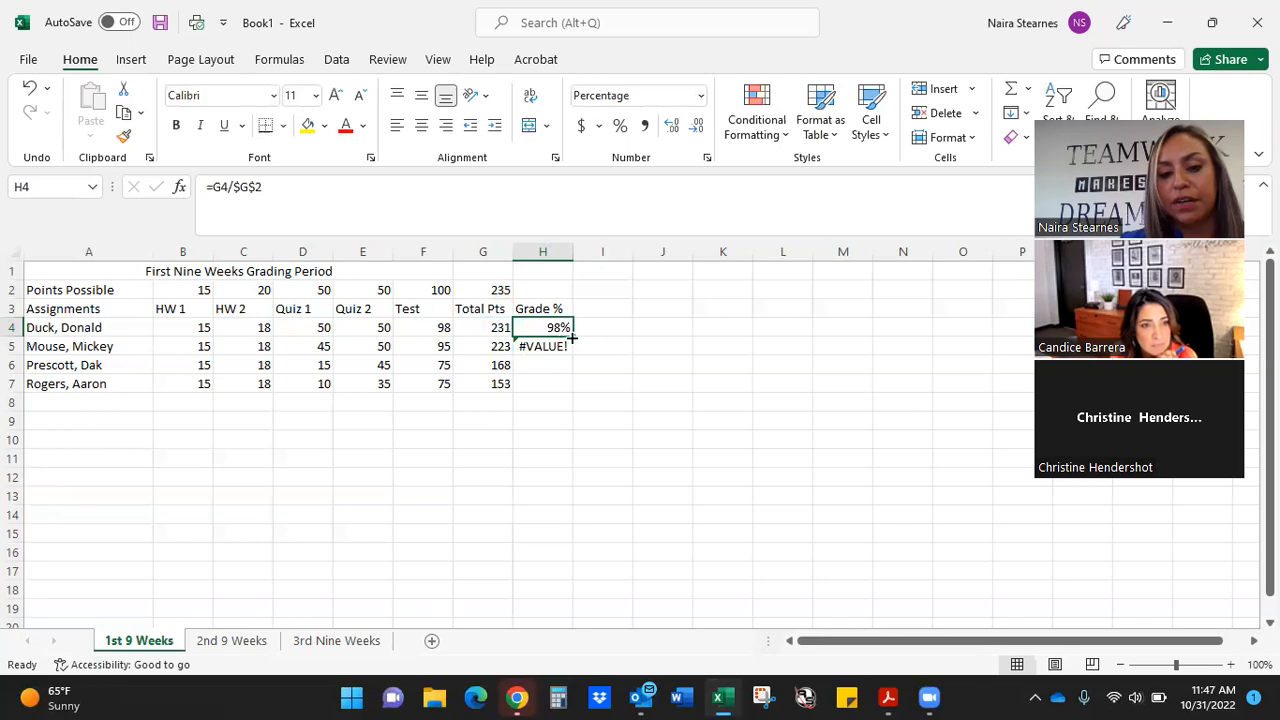
pyautogui.moveTo(572, 341); pyautogui.dragTo(572, 352)
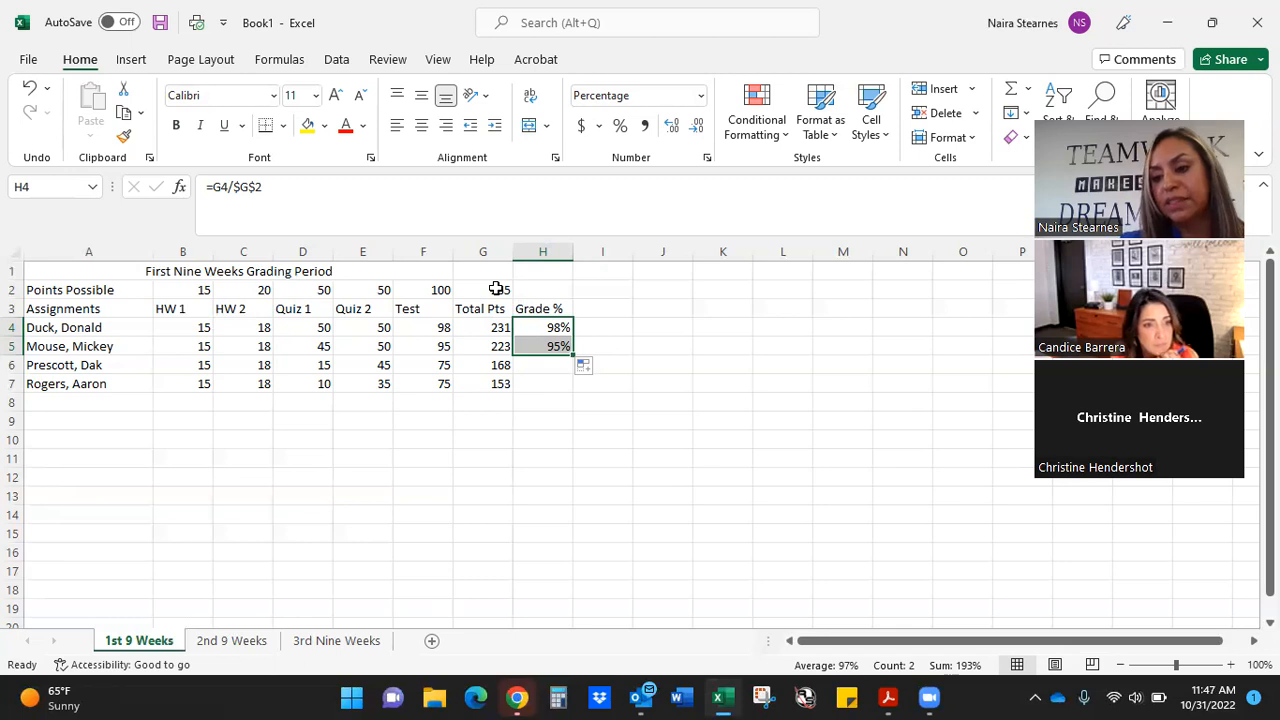
pyautogui.click(565, 345)
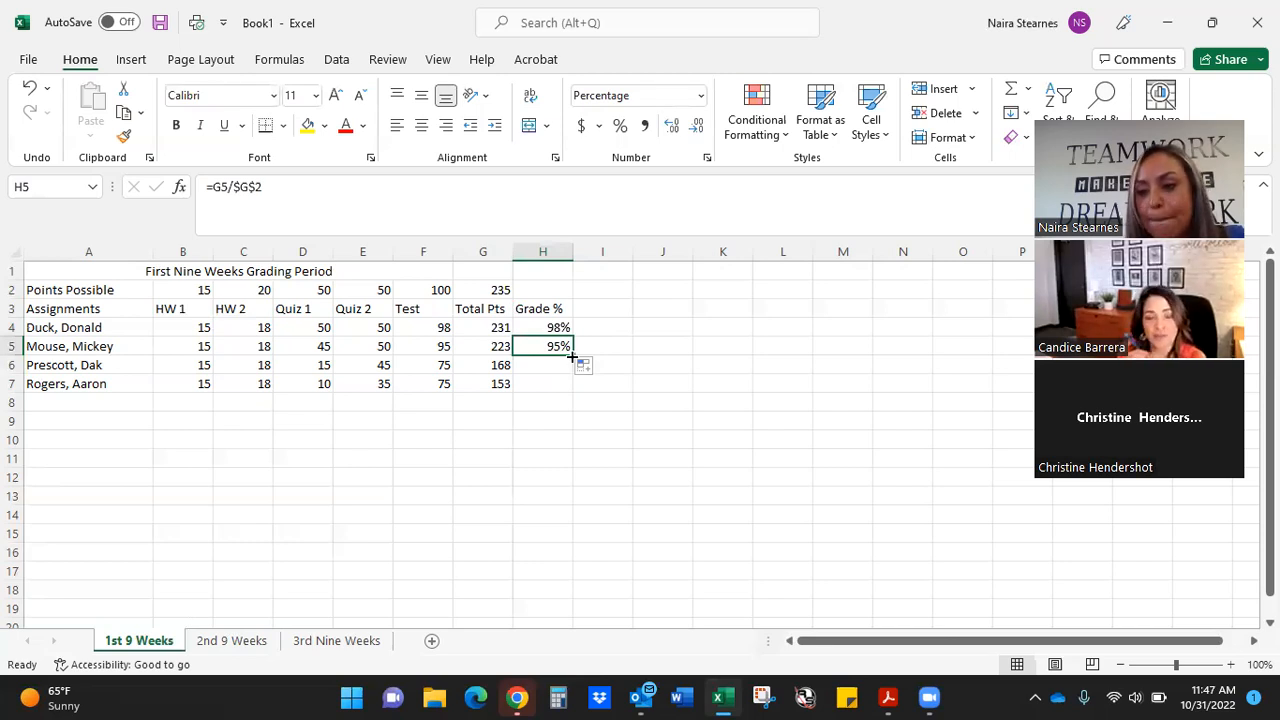
# Fill the Grade % formula from H5 down through H7 for the remaining students
pyautogui.moveTo(573, 357); pyautogui.dragTo(576, 352)
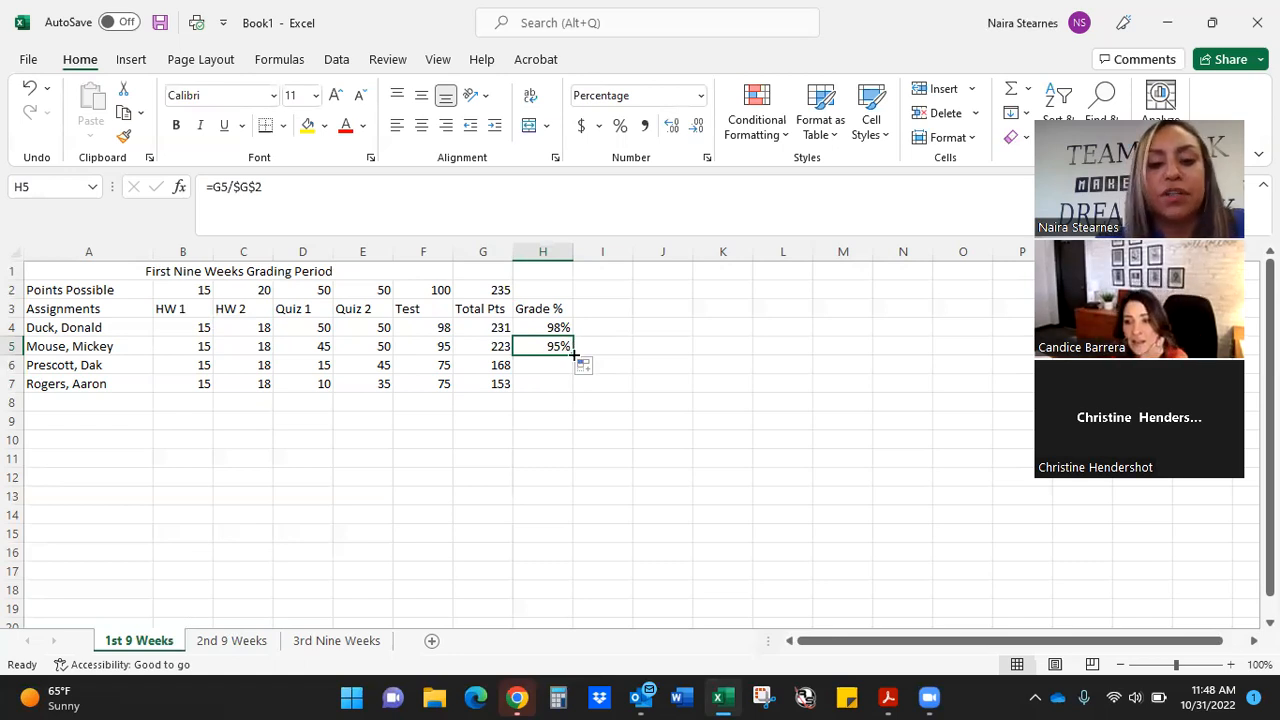
pyautogui.moveTo(575, 355); pyautogui.dragTo(576, 357)
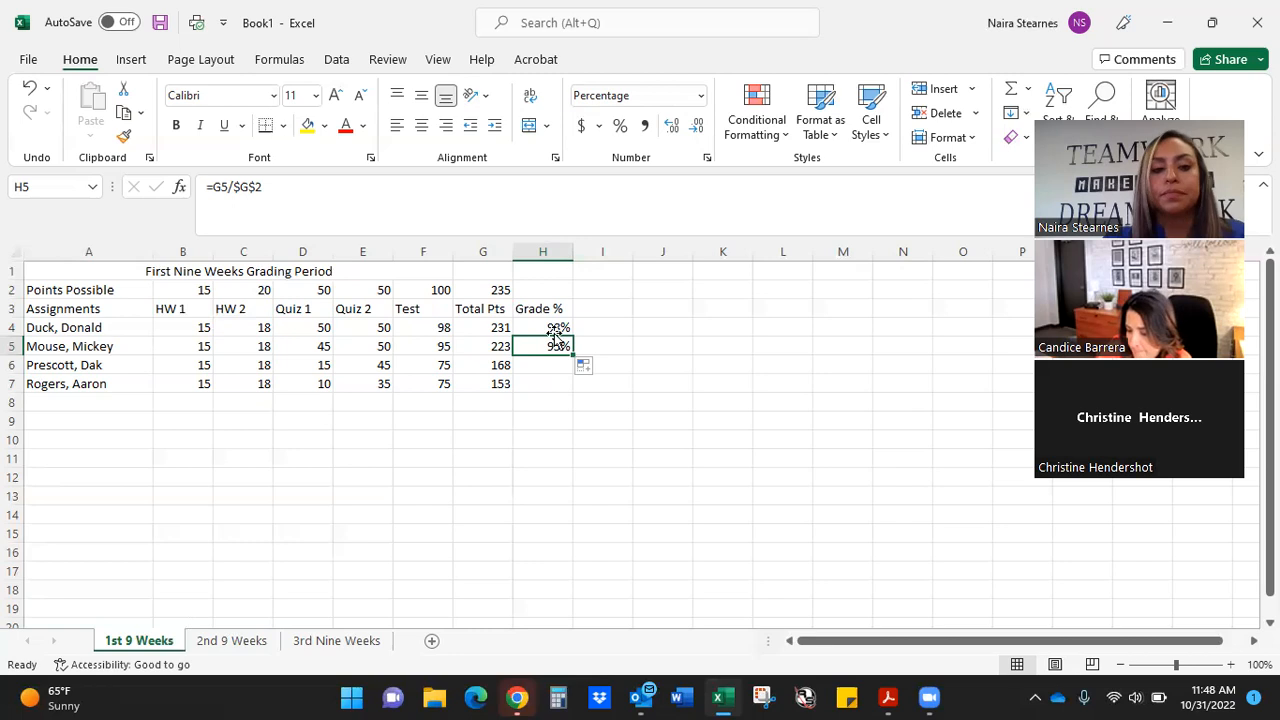
pyautogui.click(547, 325)
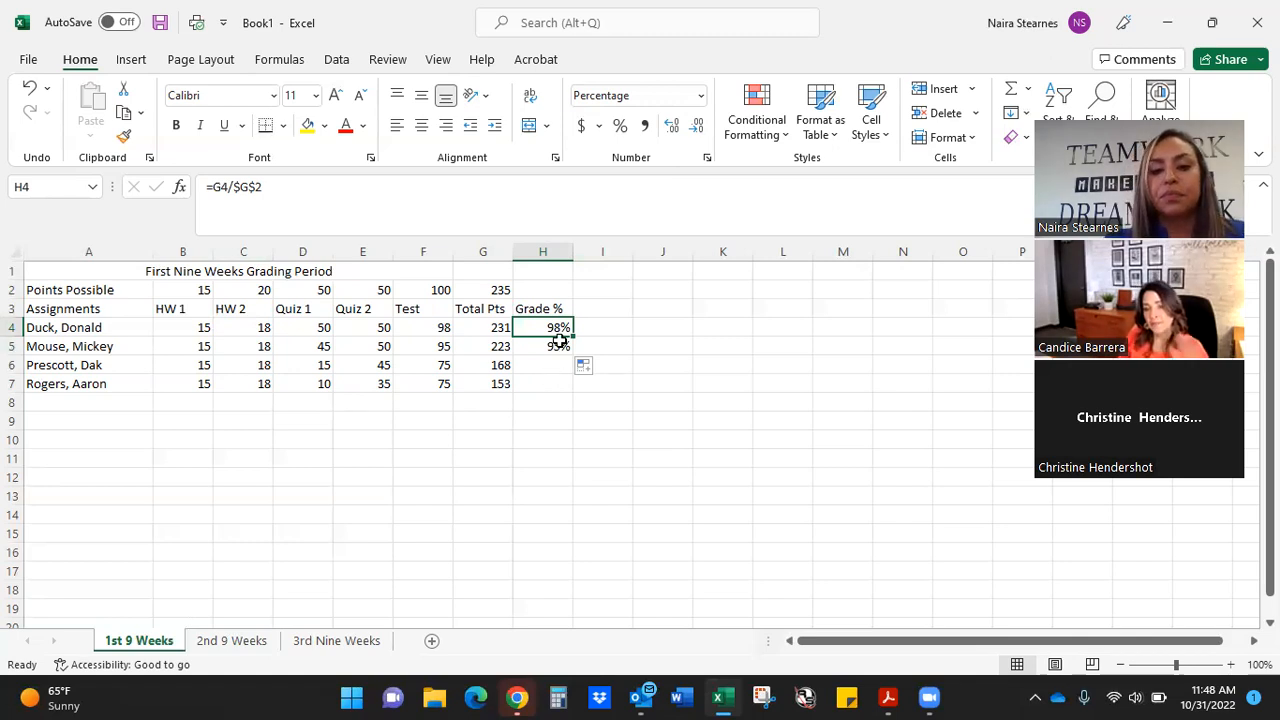
pyautogui.click(560, 340)
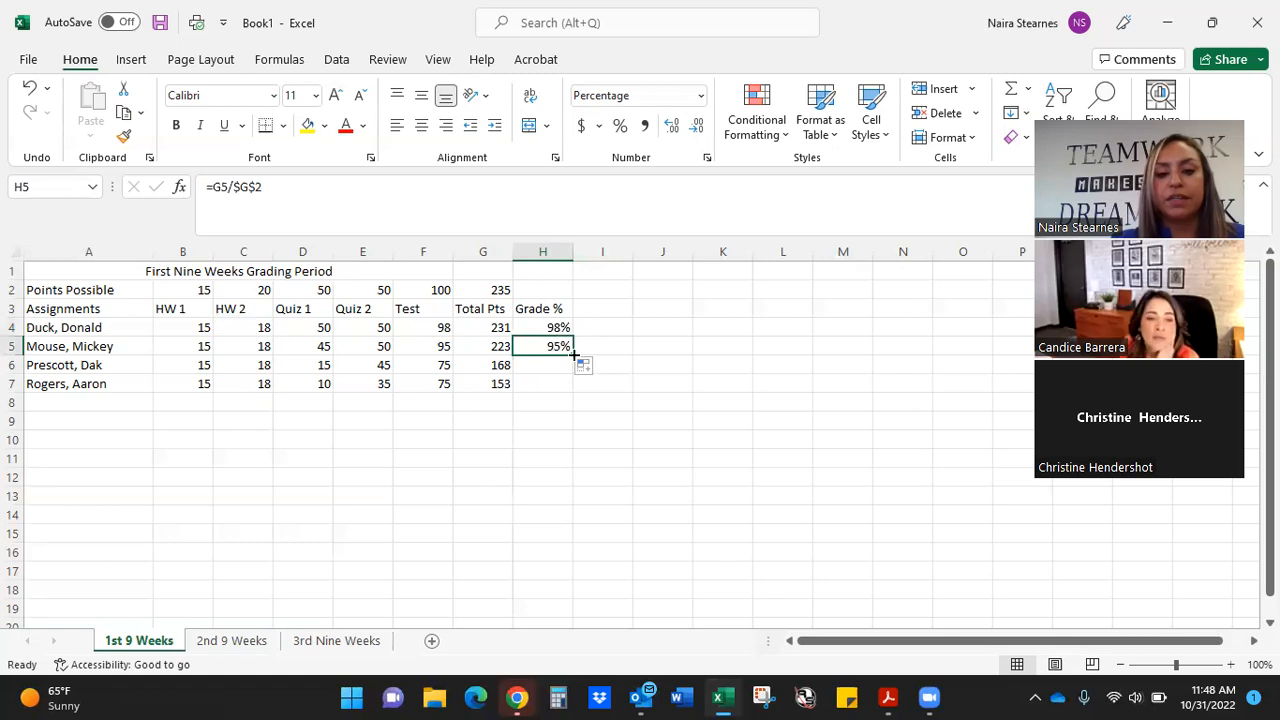
pyautogui.moveTo(574, 356); pyautogui.dragTo(574, 388)
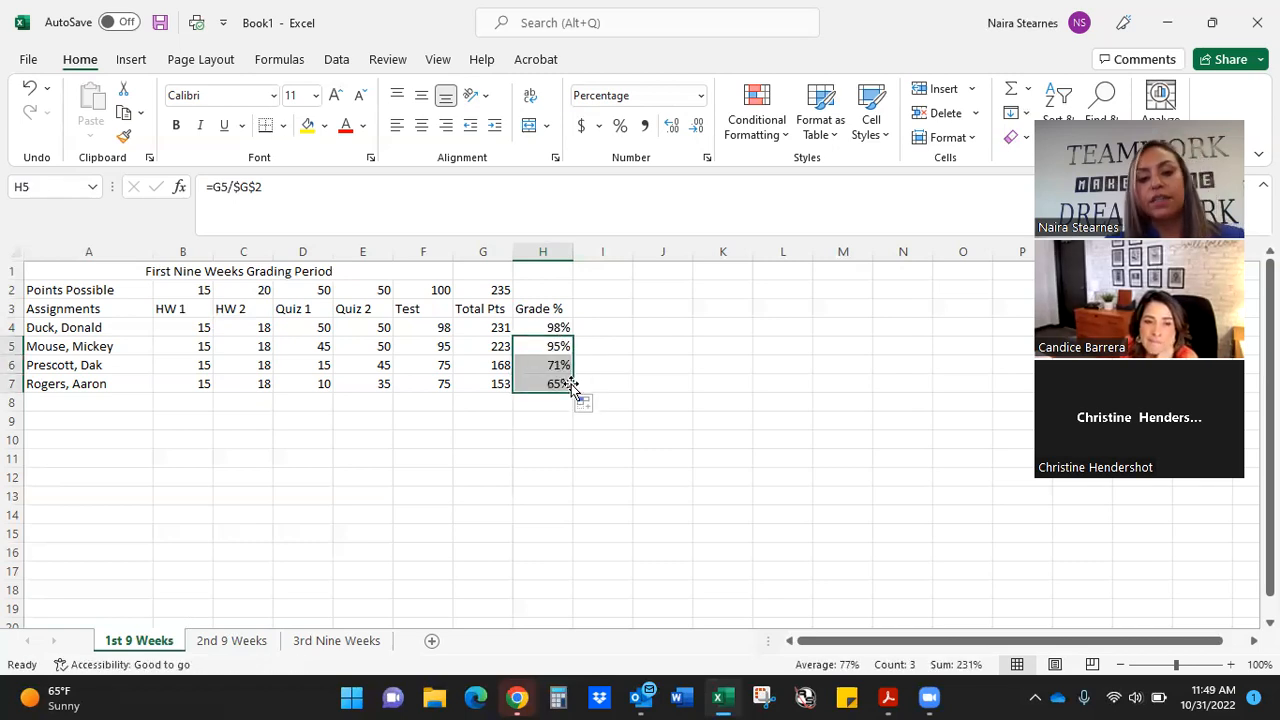
# Add the row label "Average" in A9, below the student list
pyautogui.click(102, 421)
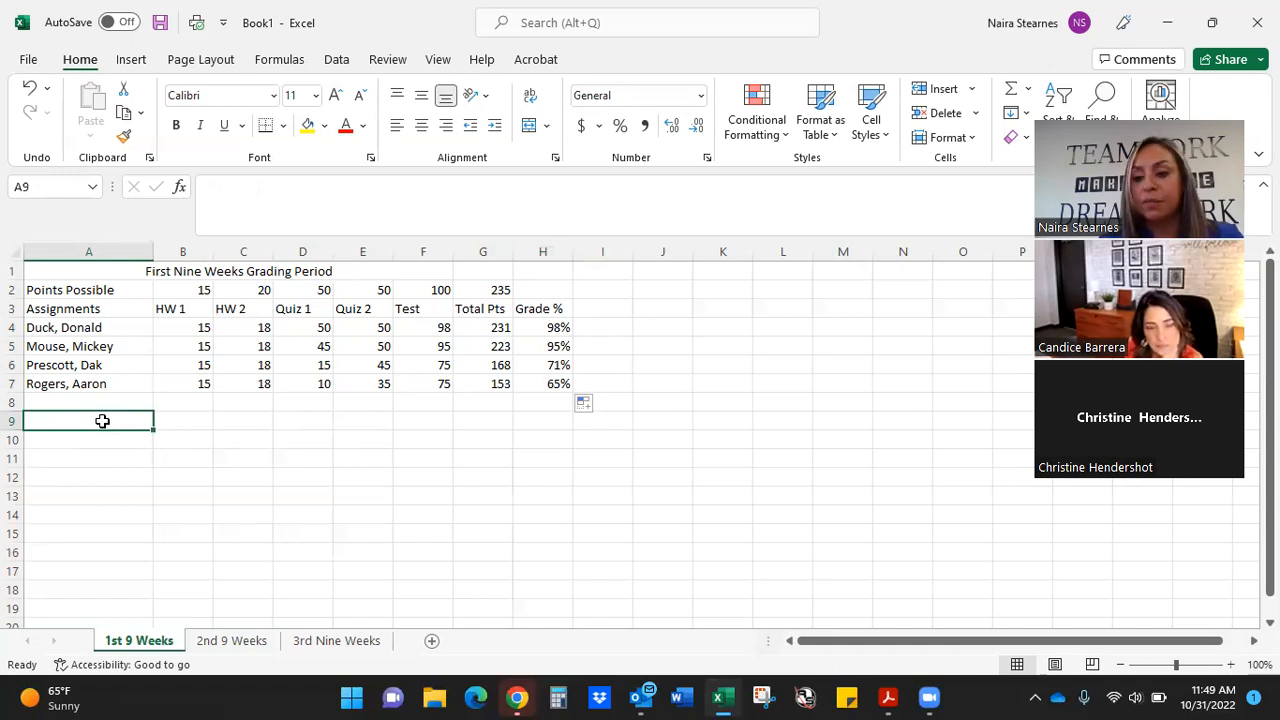
pyautogui.write('Average')
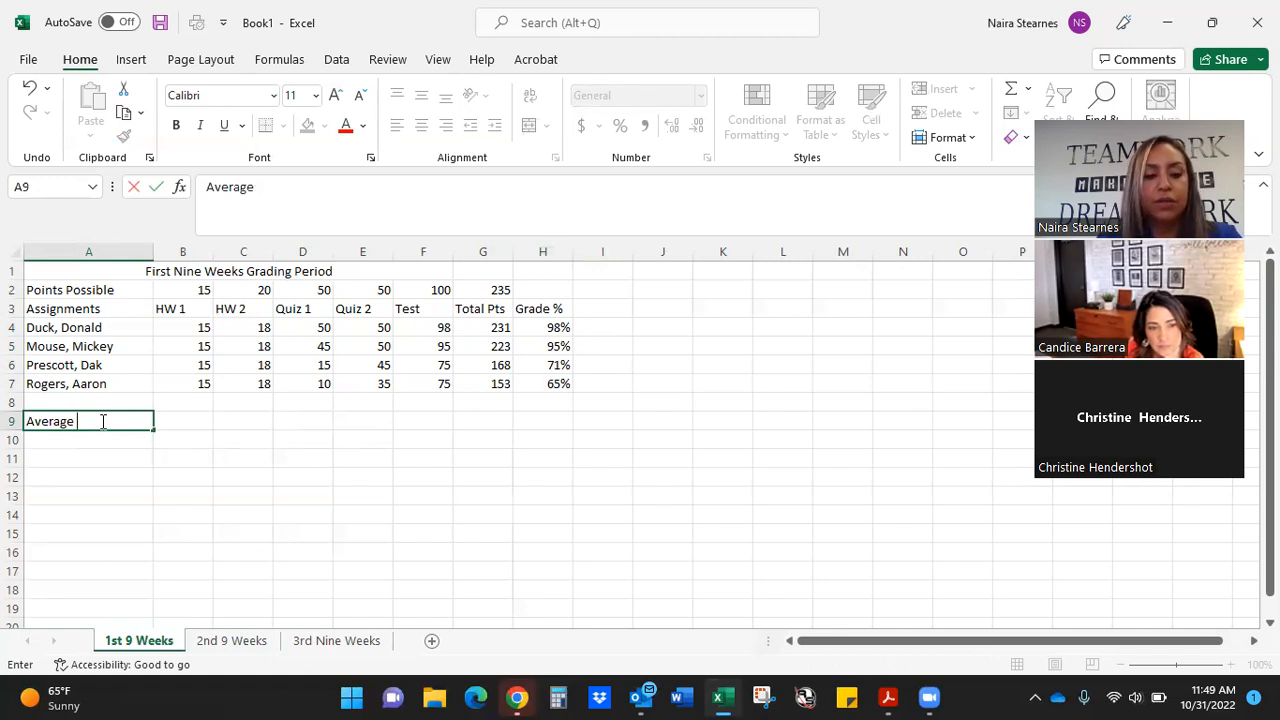
pyautogui.press('Tab')
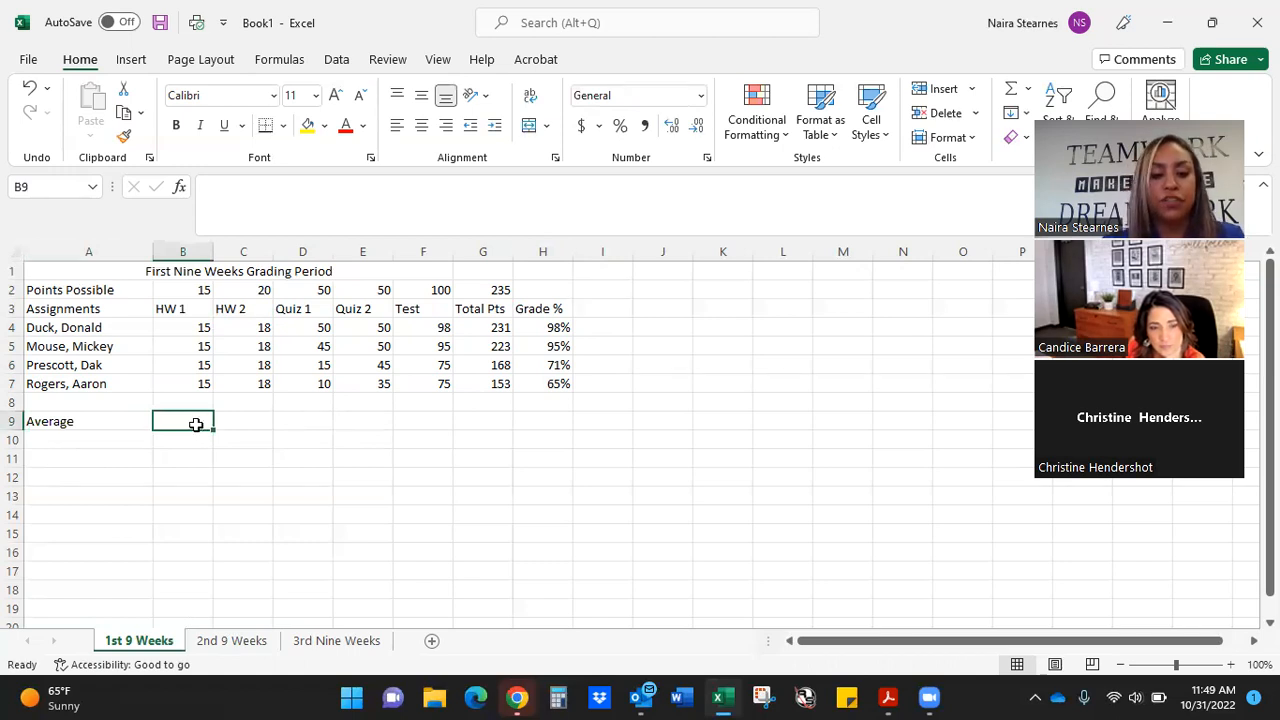
# Enter the formula =AVERAGE(B4:B7) in B9 to average the HW 1 scores
pyautogui.write('=')
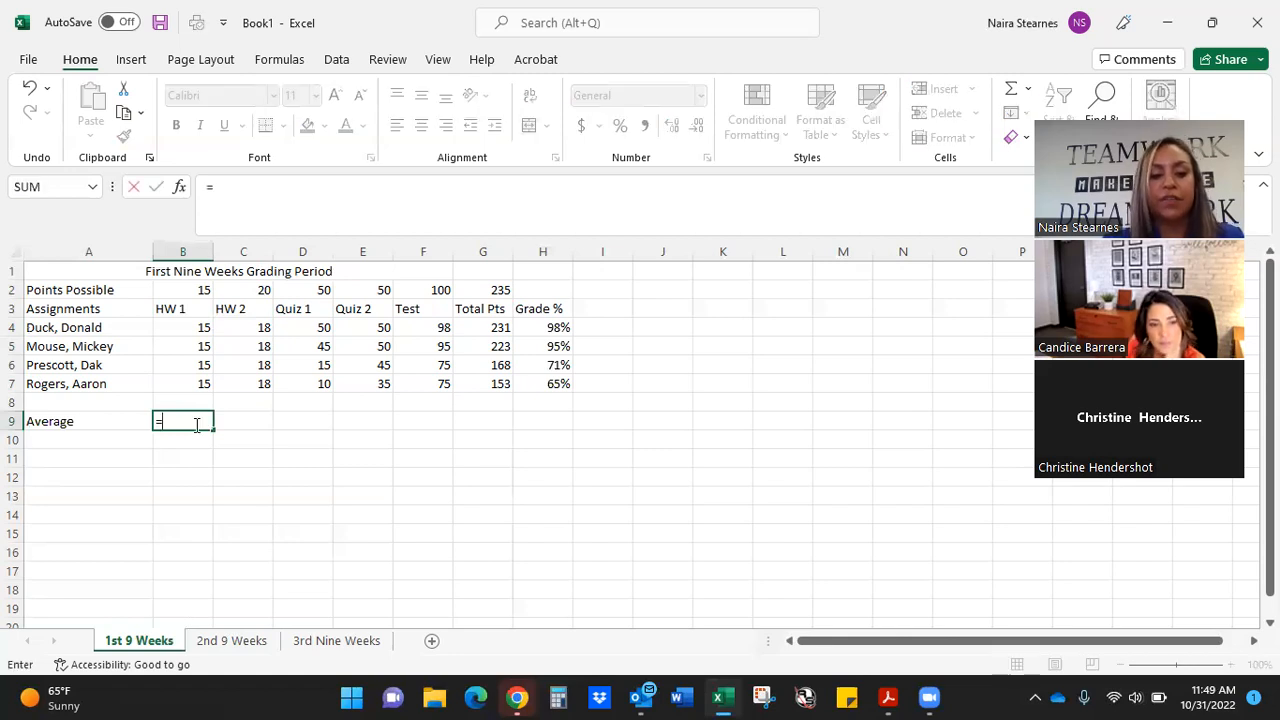
pyautogui.write('av')
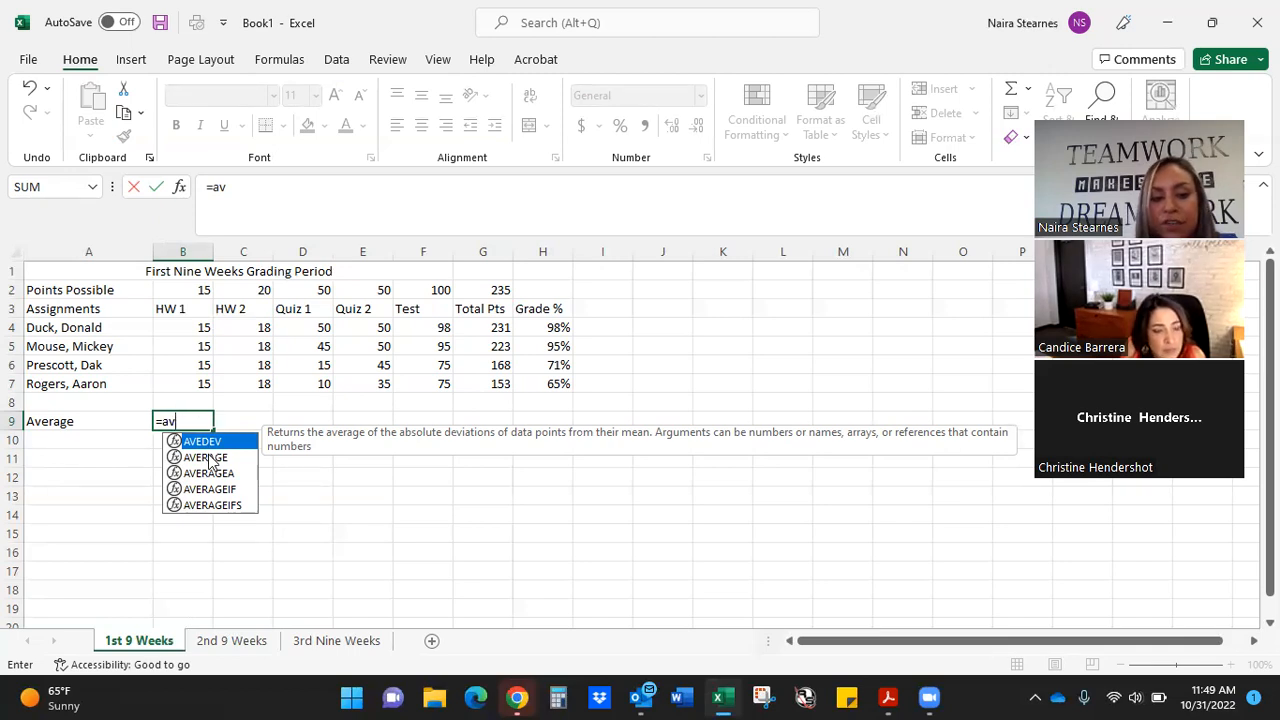
pyautogui.click(210, 459)
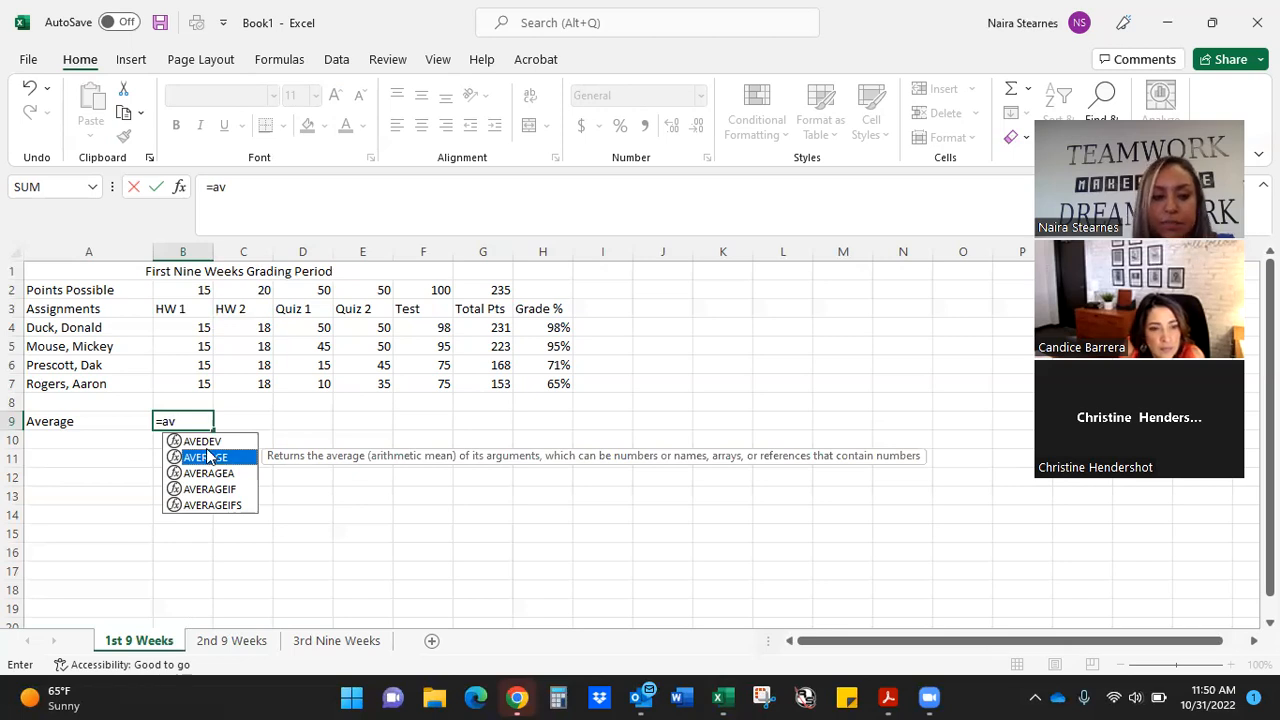
pyautogui.doubleClick(200, 455)
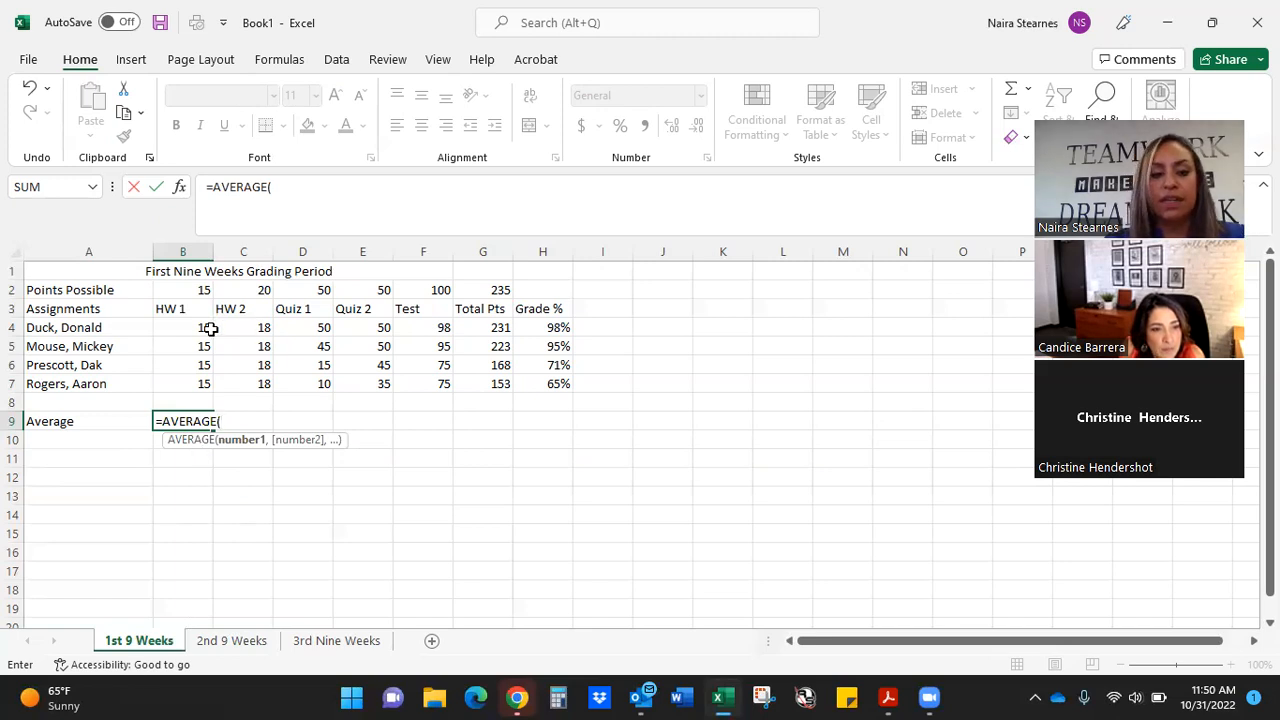
pyautogui.moveTo(206, 328); pyautogui.dragTo(204, 378)
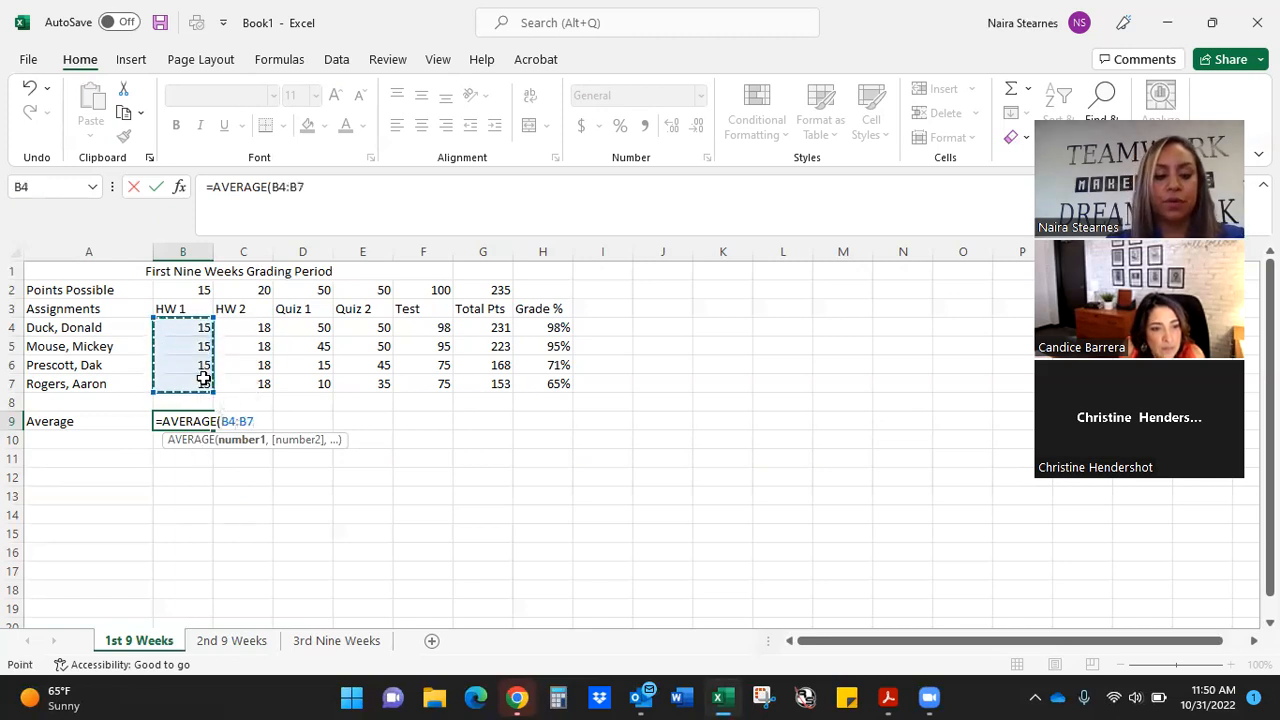
pyautogui.write(')')
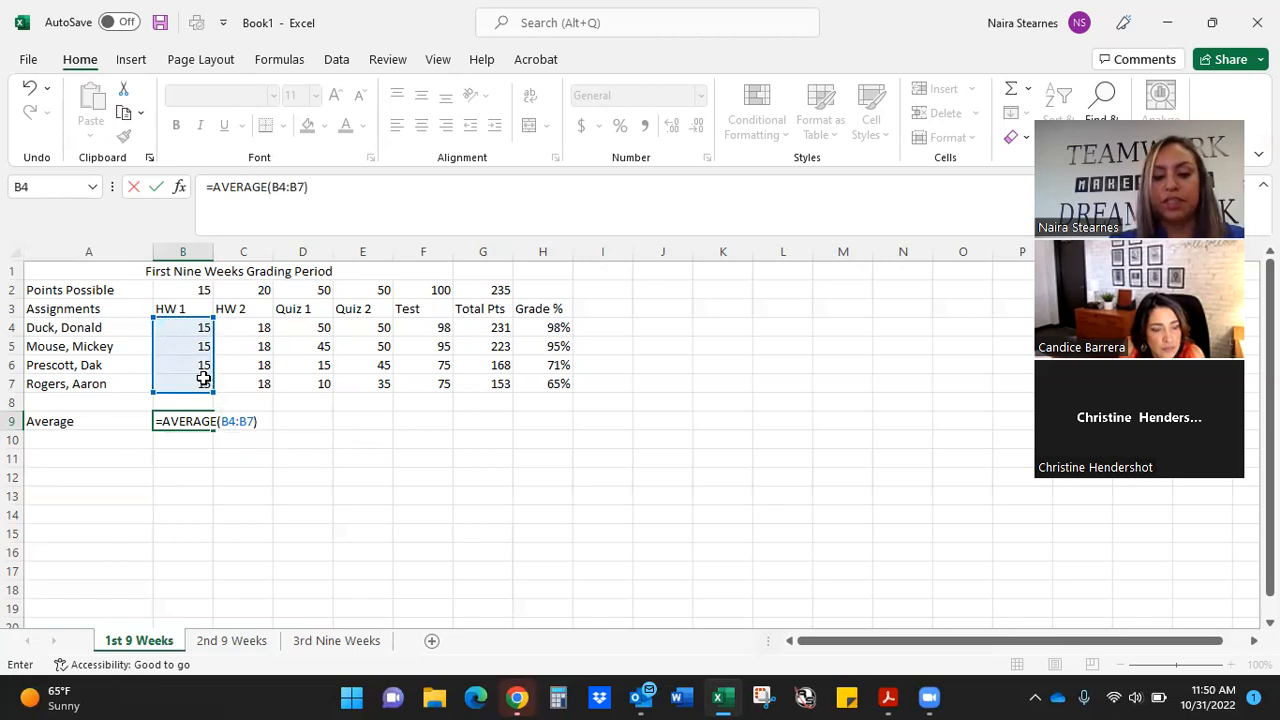
pyautogui.press('Return')
# Fill the average formula from B9 across to F9 for the remaining assignments
pyautogui.click(196, 422)
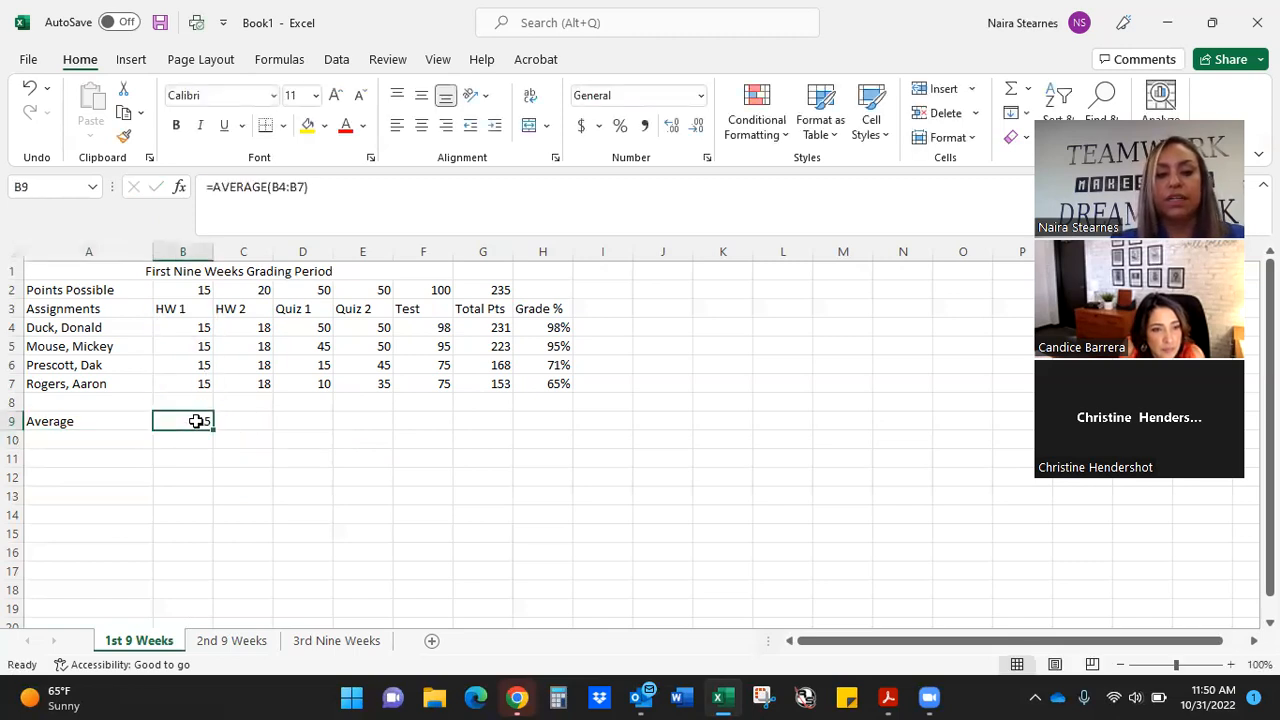
pyautogui.moveTo(213, 428); pyautogui.dragTo(429, 420)
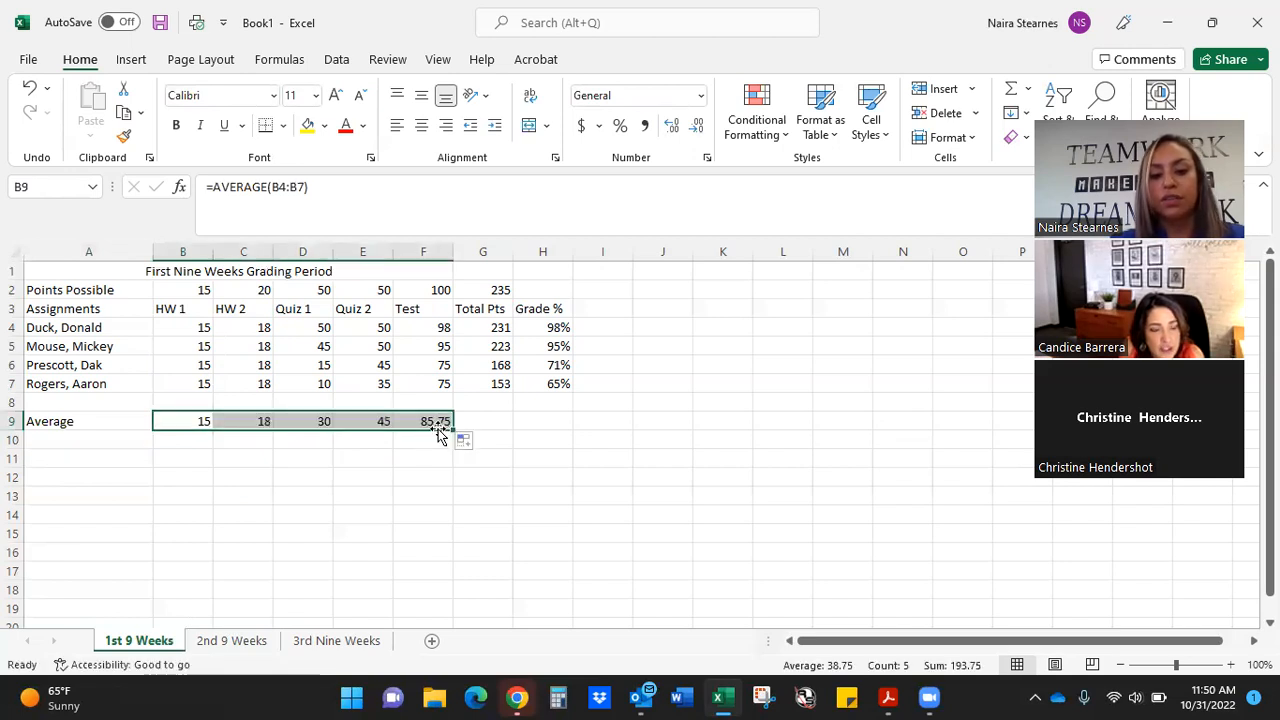
pyautogui.click(426, 440)
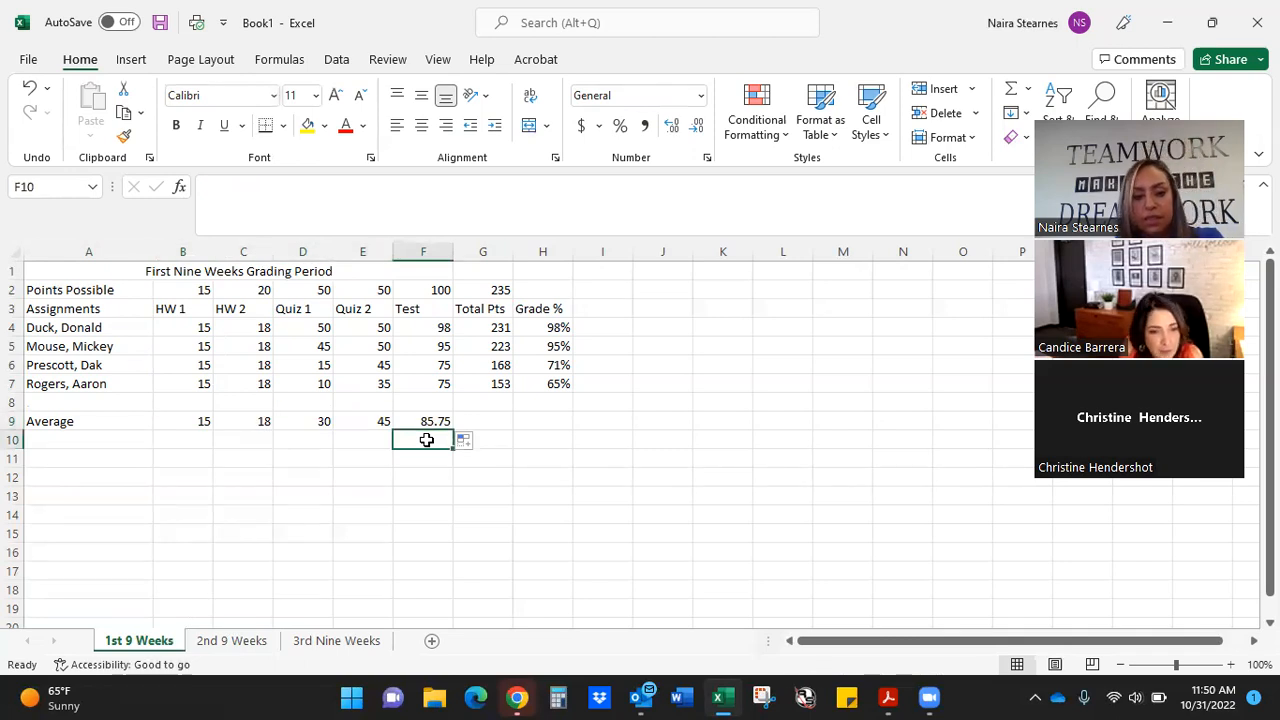
# Format the Test average in F9 to show no decimal places
pyautogui.click(429, 421)
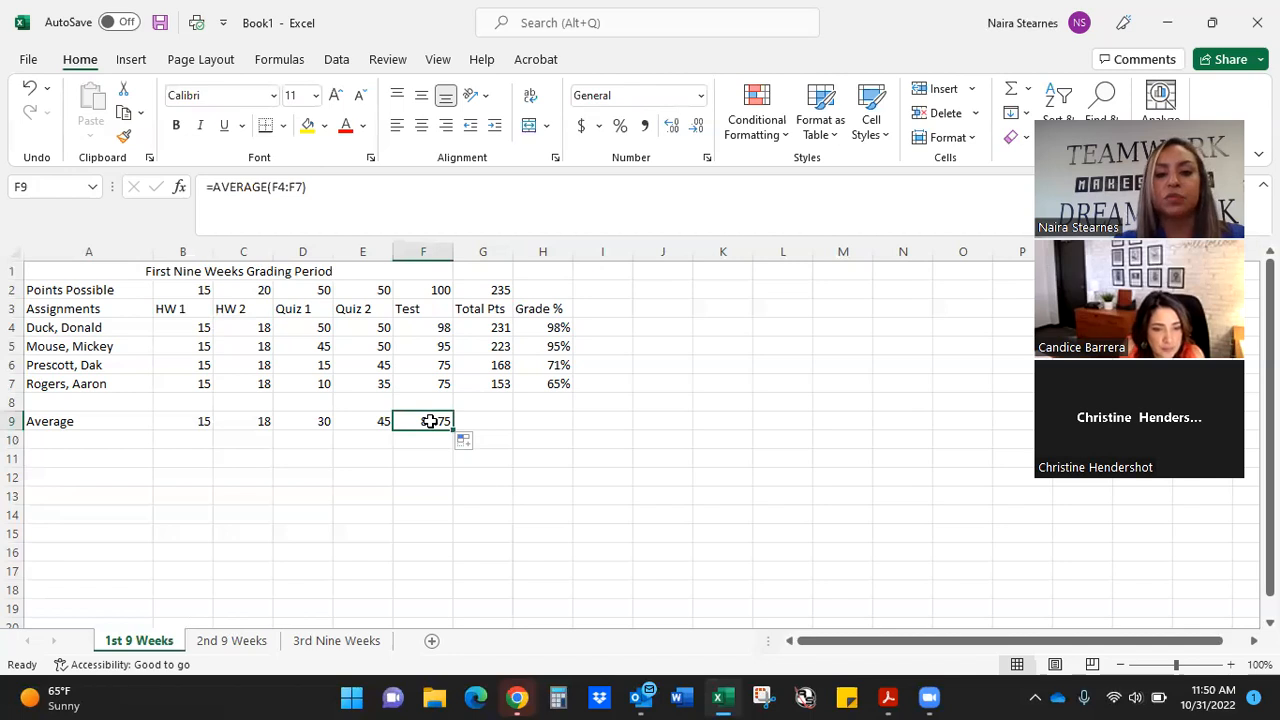
pyautogui.click(701, 130)
pyautogui.click(701, 130)
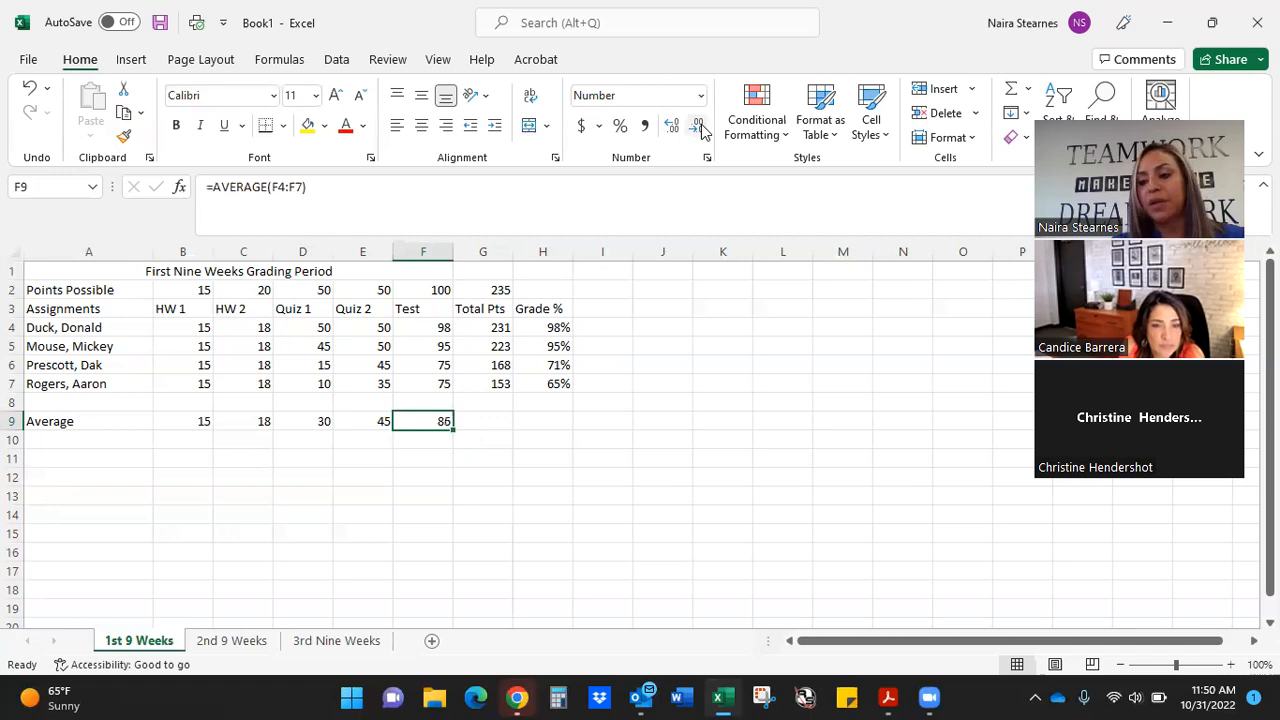
pyautogui.click(676, 128)
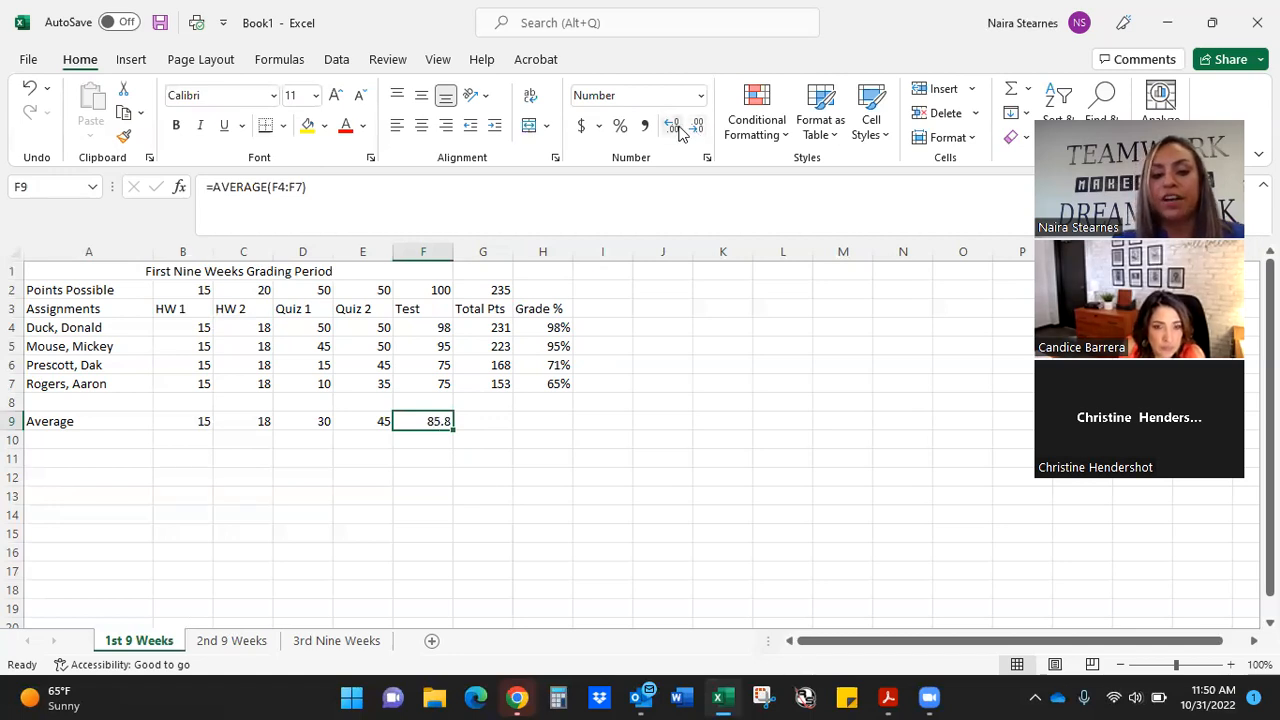
pyautogui.click(700, 128)
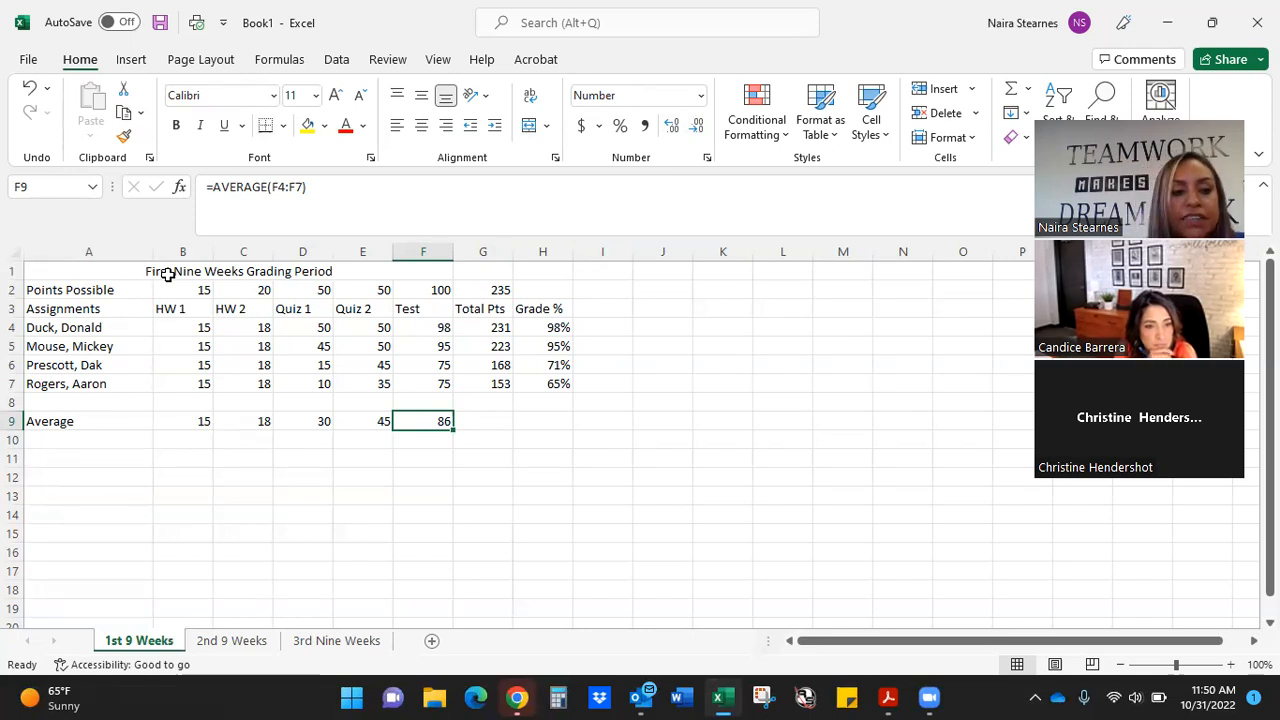
# Extend the merged title "First Nine Weeks Grading Period" across A1:H1 using Merge Across
pyautogui.moveTo(156, 272); pyautogui.dragTo(556, 274)
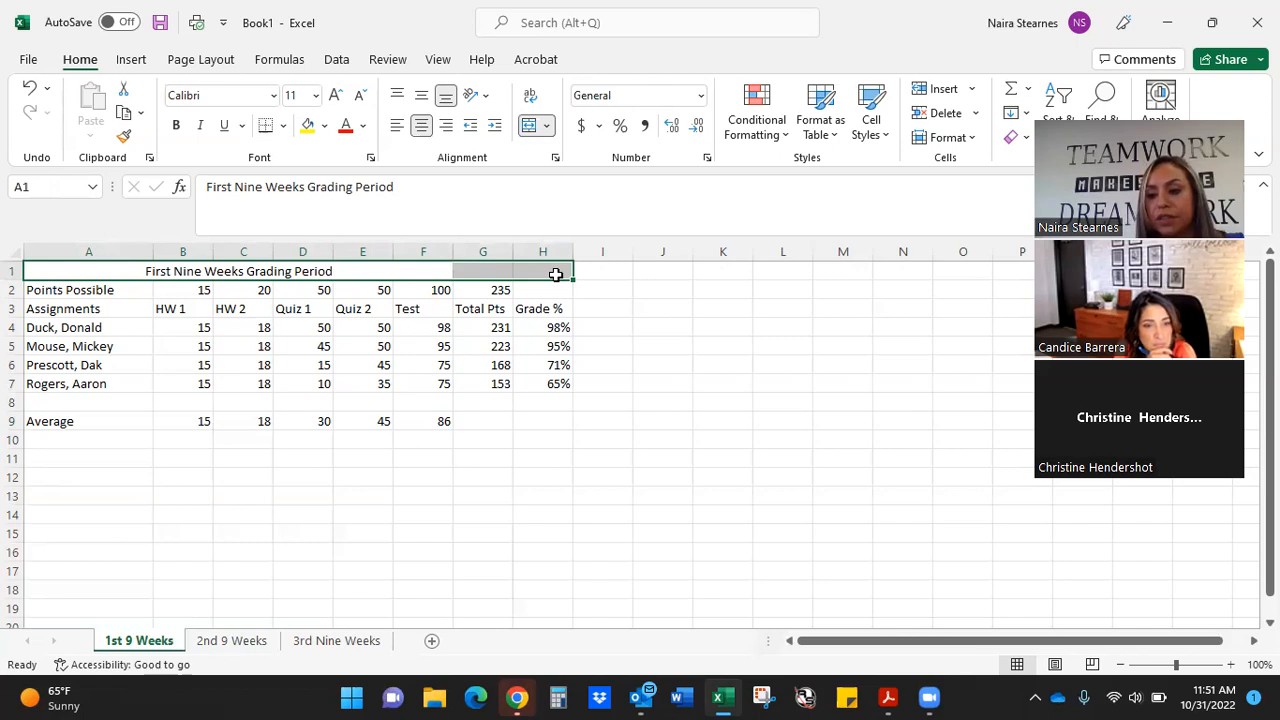
pyautogui.click(426, 271)
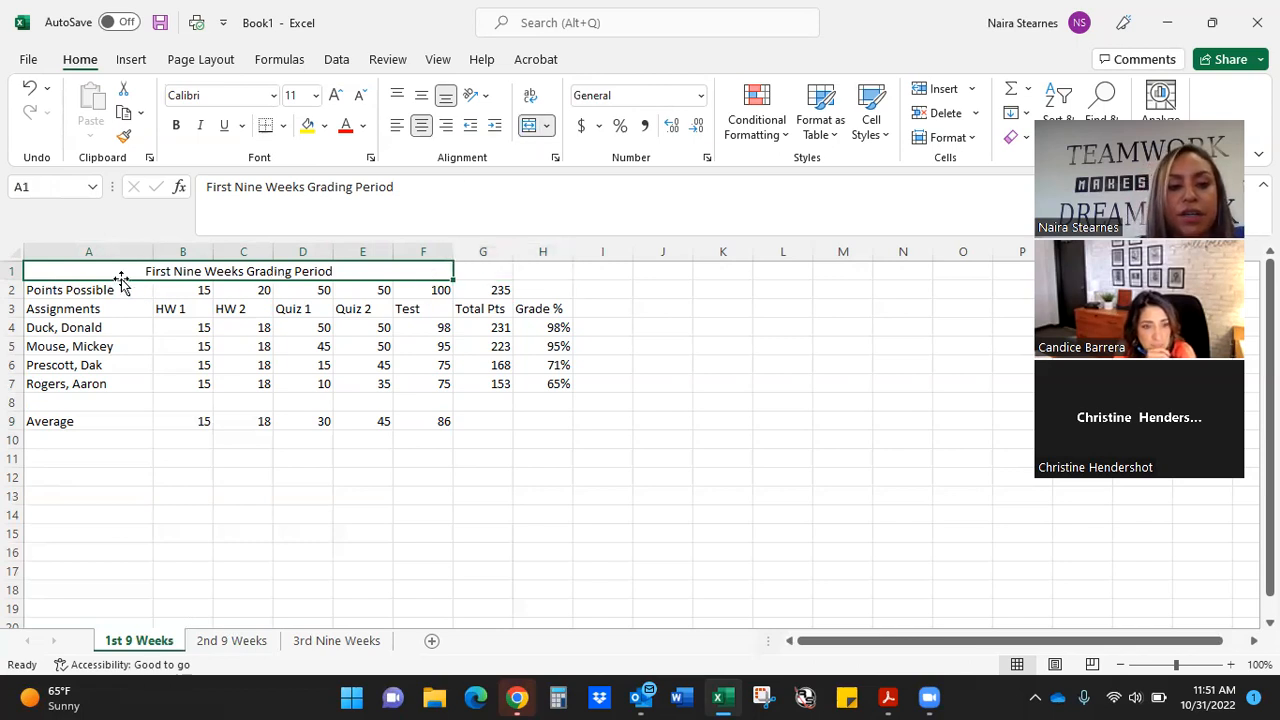
pyautogui.moveTo(119, 276); pyautogui.dragTo(526, 267)
pyautogui.click(548, 126)
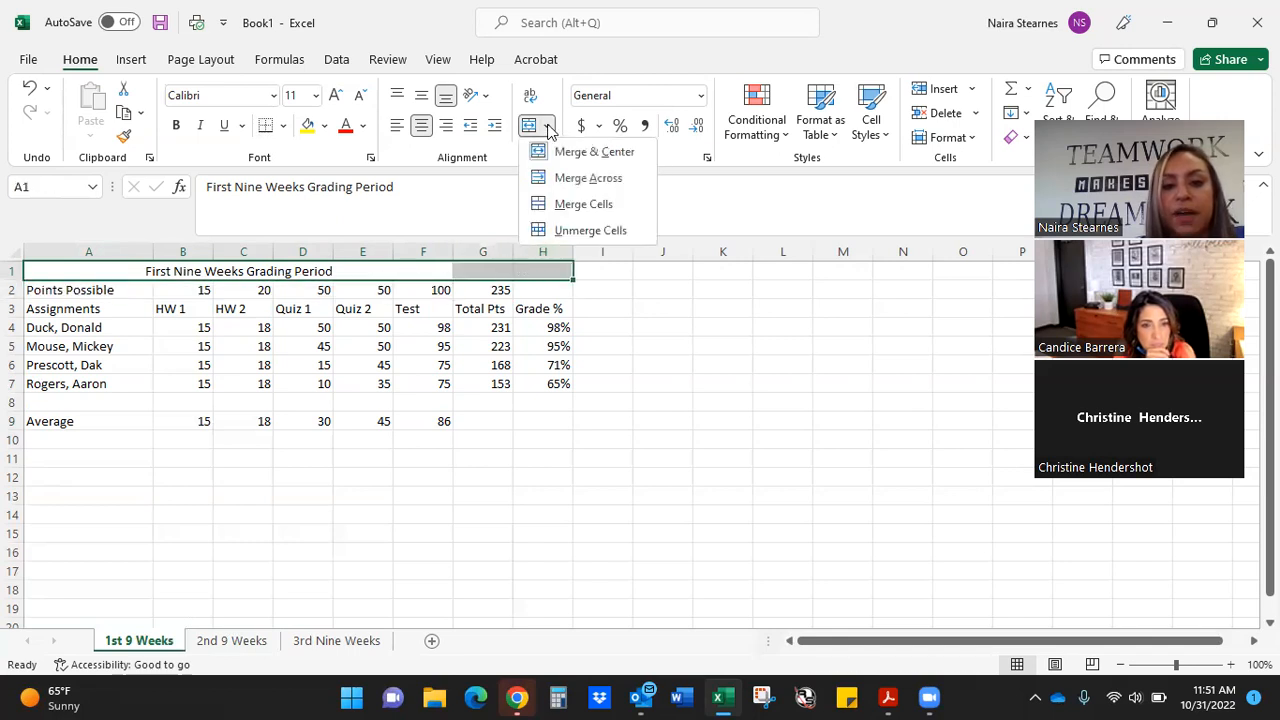
pyautogui.click(563, 177)
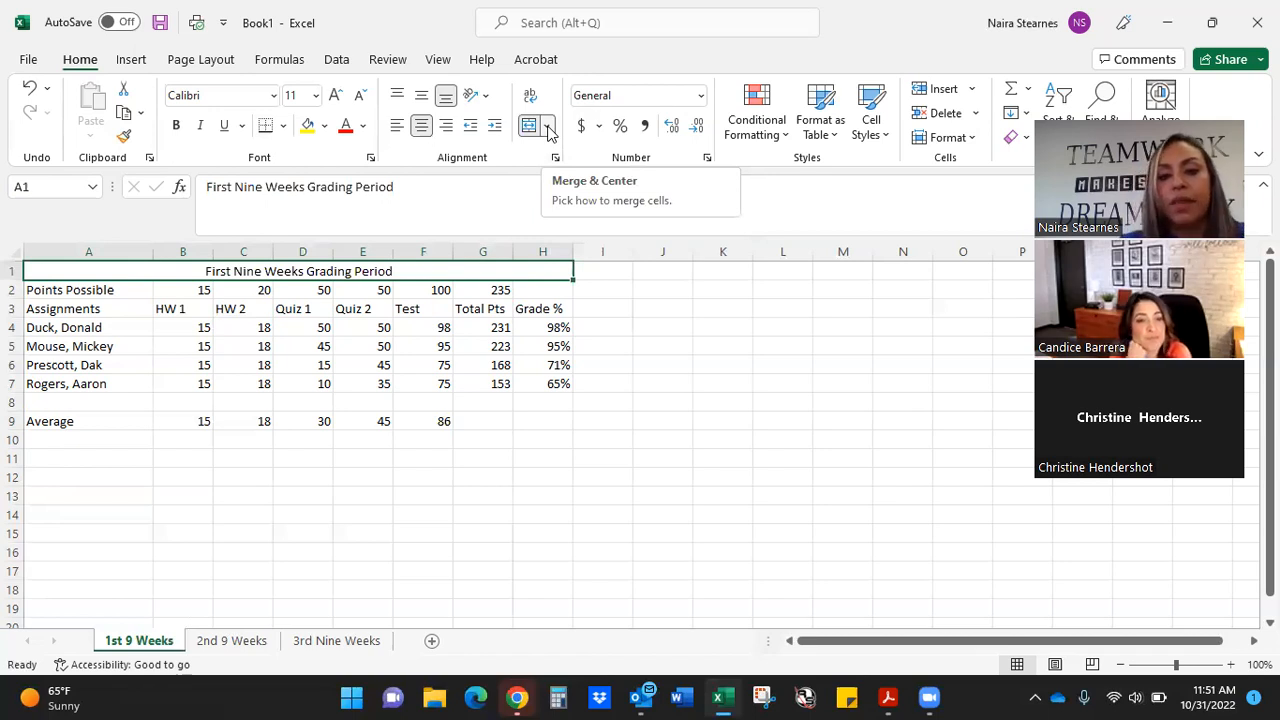
# Unmerge the title cells A1:H1 and merge them again with Merge Across
pyautogui.click(548, 130)
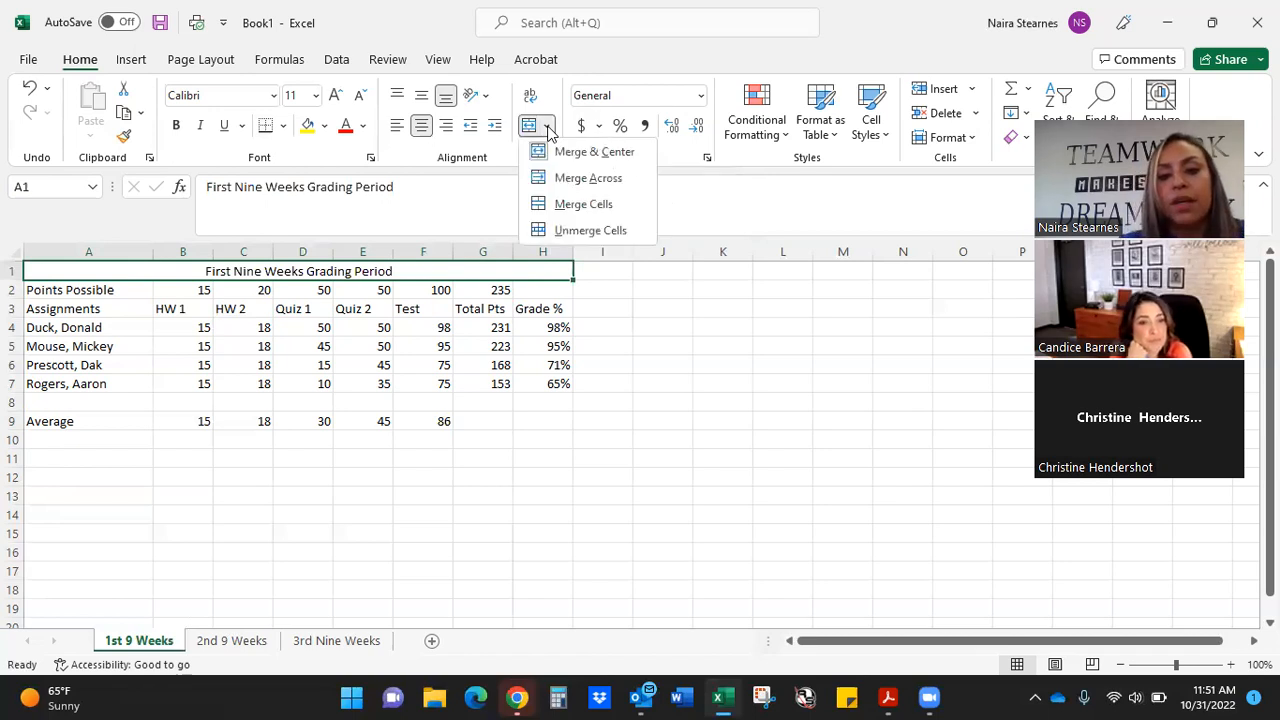
pyautogui.click(570, 231)
pyautogui.moveTo(91, 271); pyautogui.dragTo(553, 271)
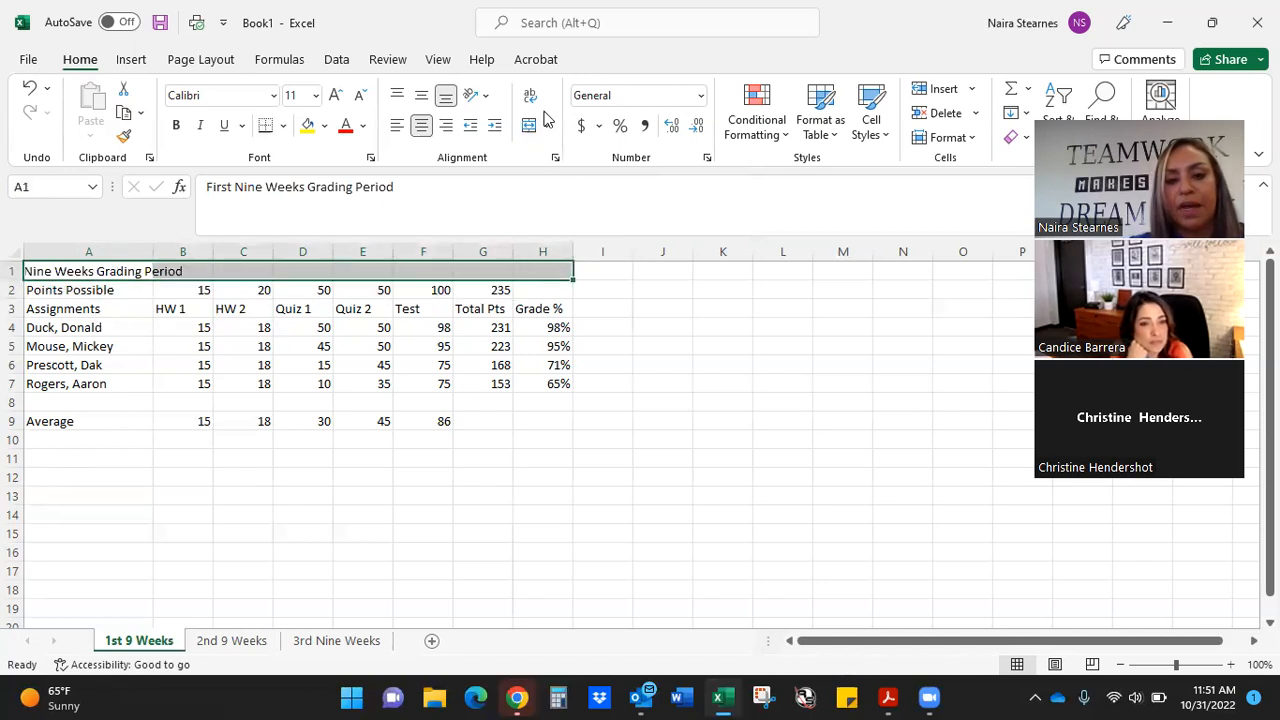
pyautogui.click(547, 126)
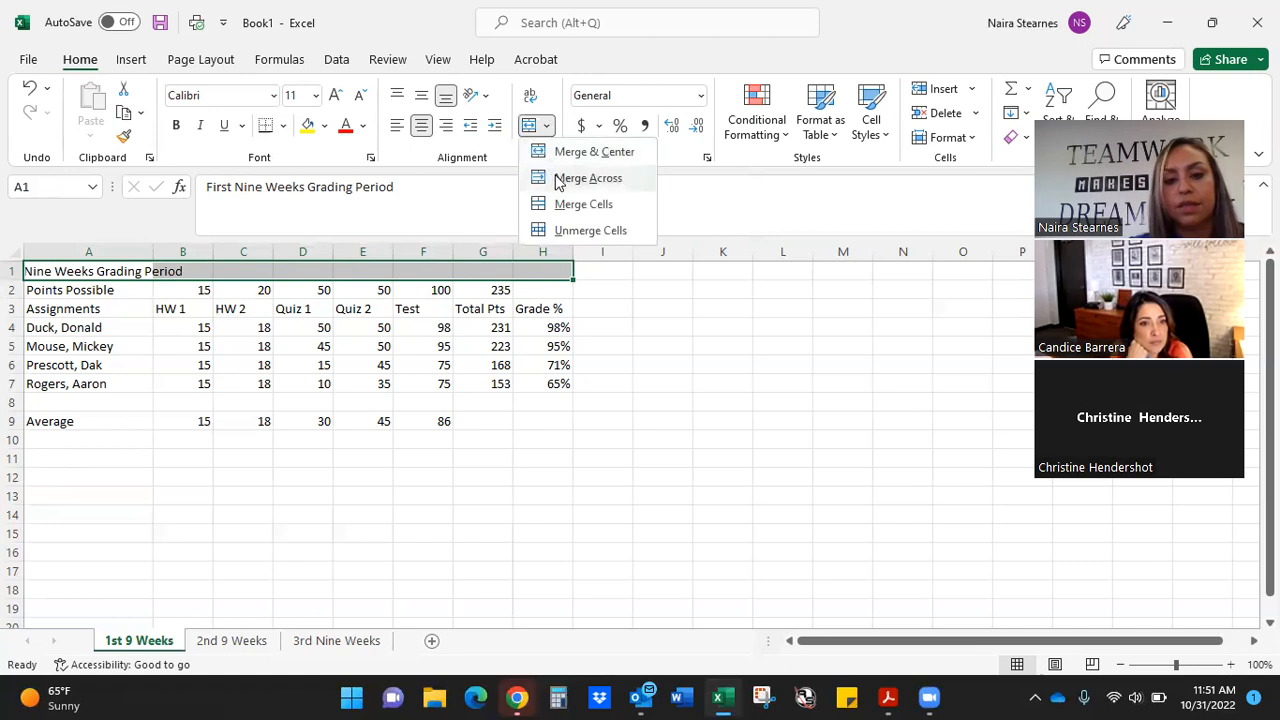
pyautogui.click(588, 178)
pyautogui.click(597, 399)
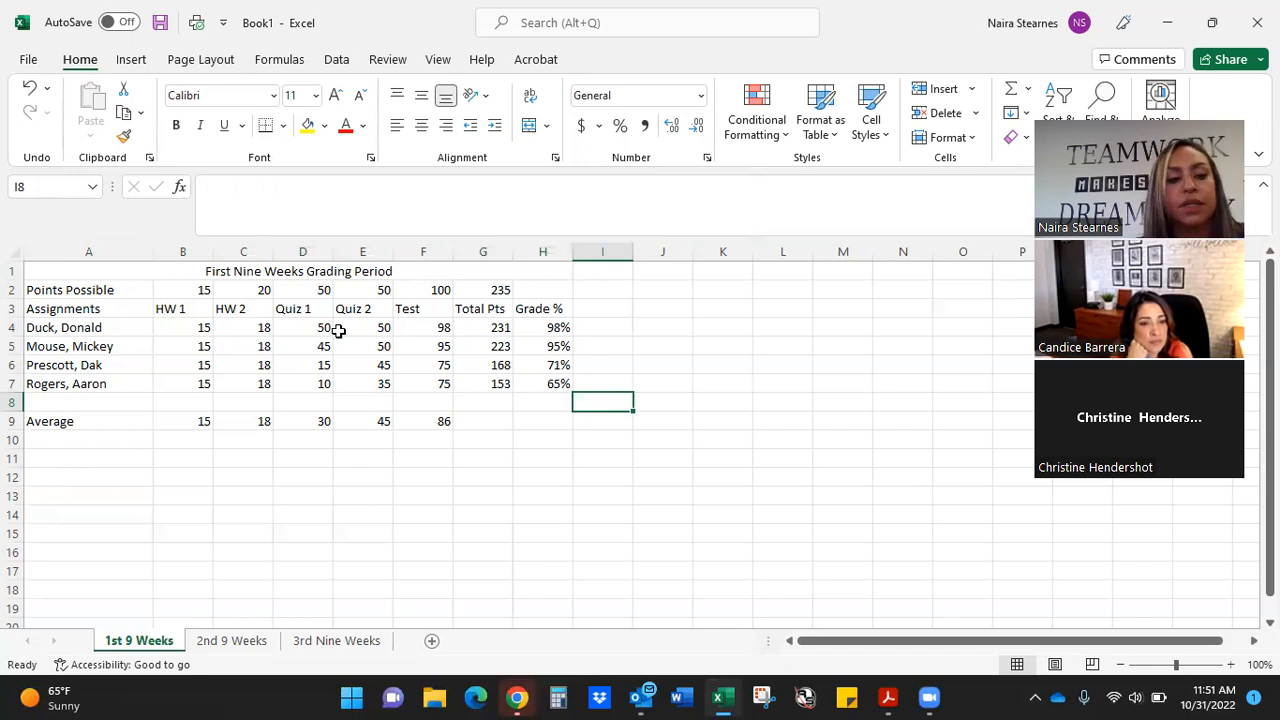
# Center the column headings in A3:H3
pyautogui.moveTo(144, 312); pyautogui.dragTo(525, 308)
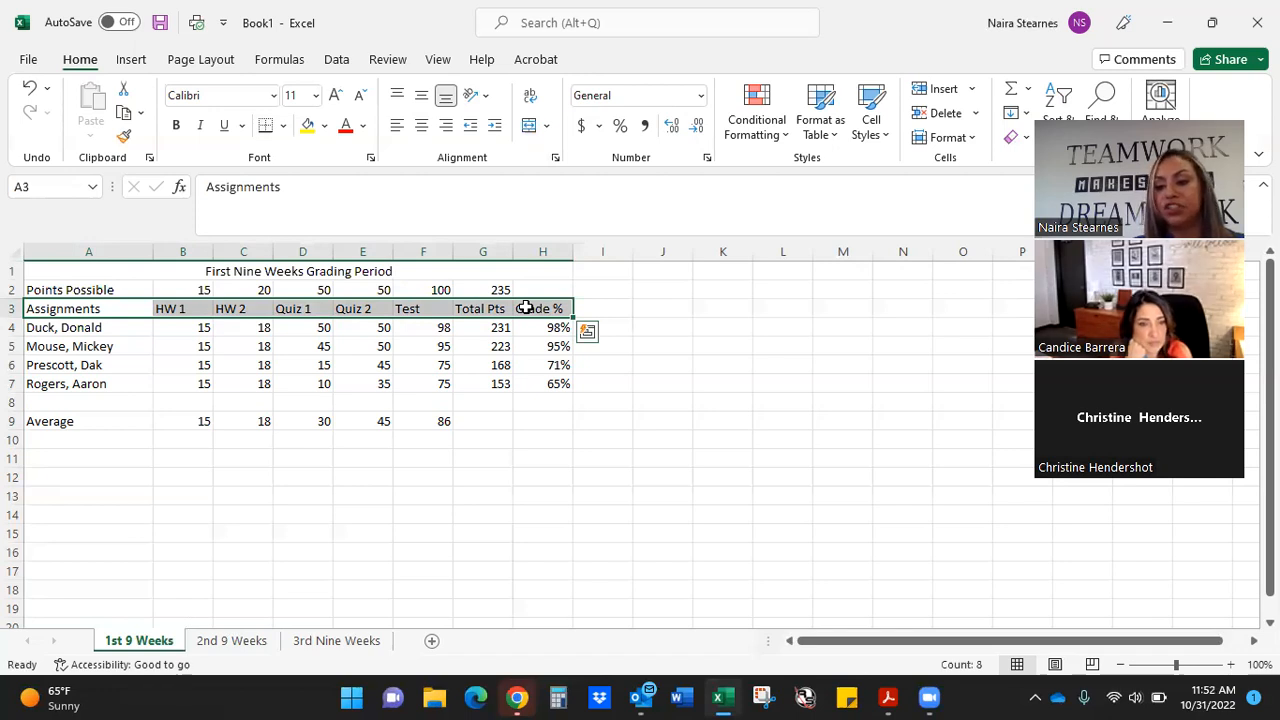
pyautogui.click(421, 128)
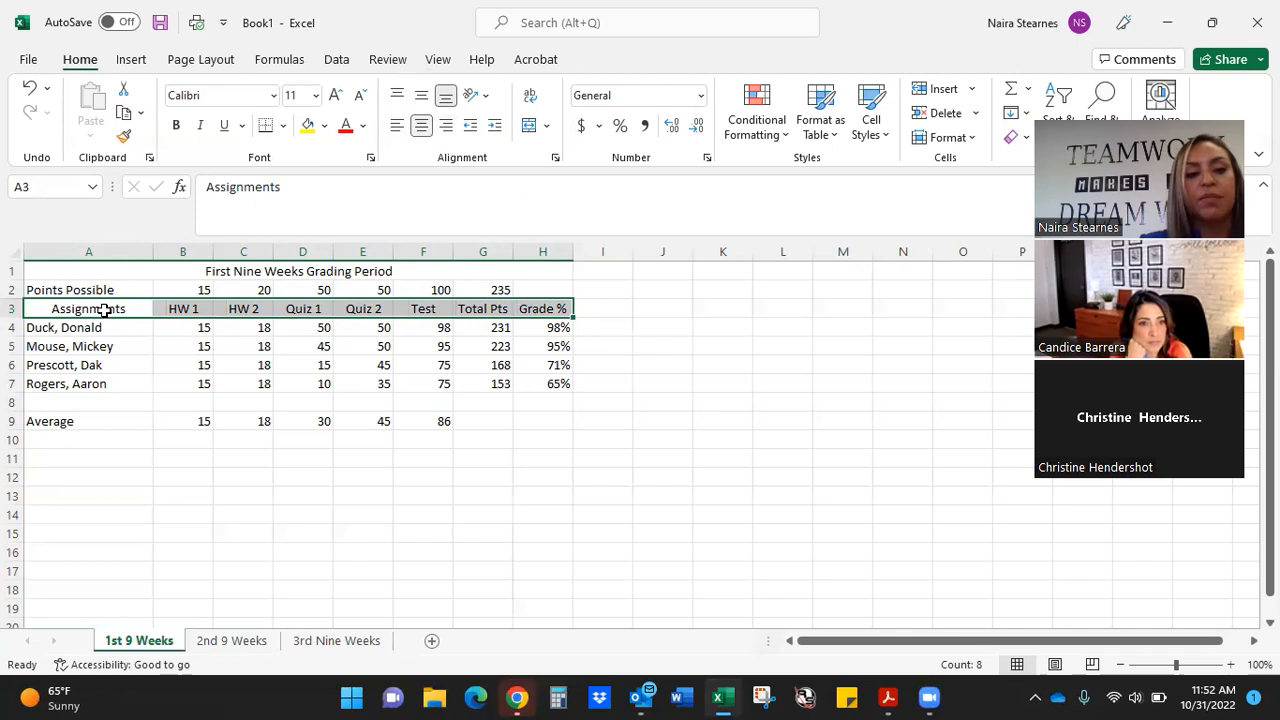
pyautogui.click(134, 470)
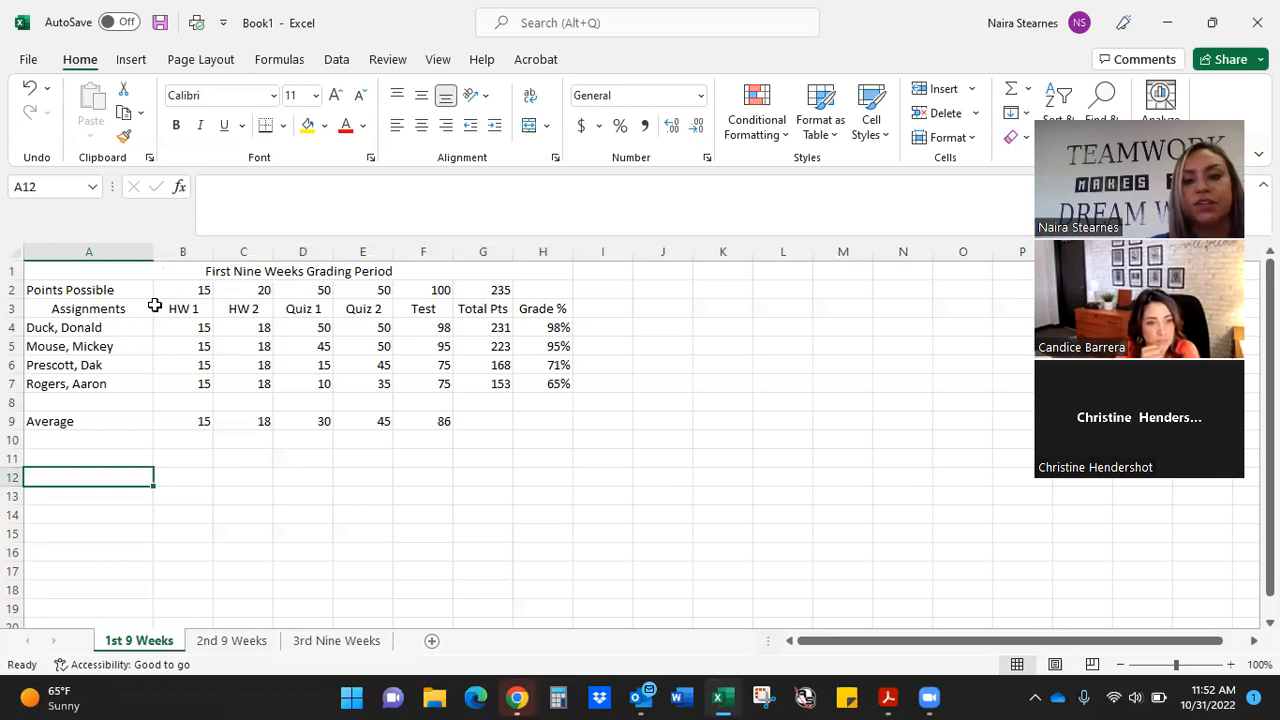
# Format A3:H7 as a table with headers, using the orange style in the first row of the Medium group
pyautogui.click(74, 309)
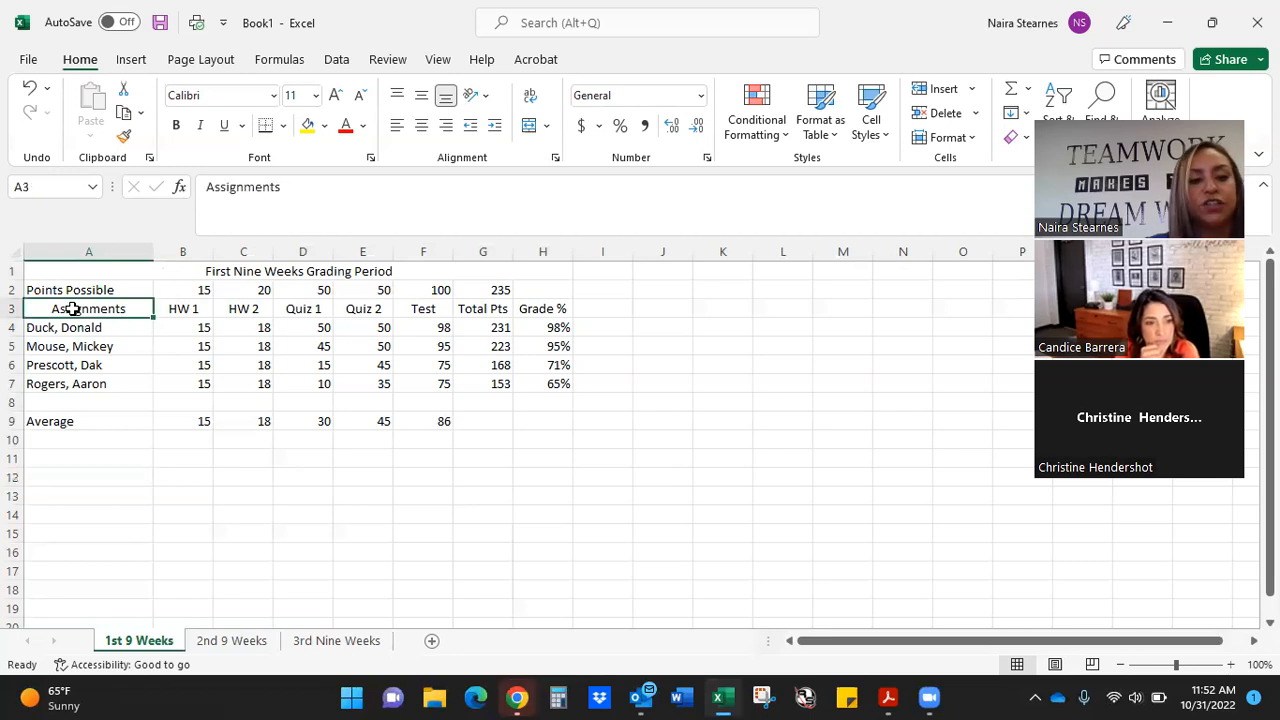
pyautogui.moveTo(82, 318); pyautogui.dragTo(114, 381)
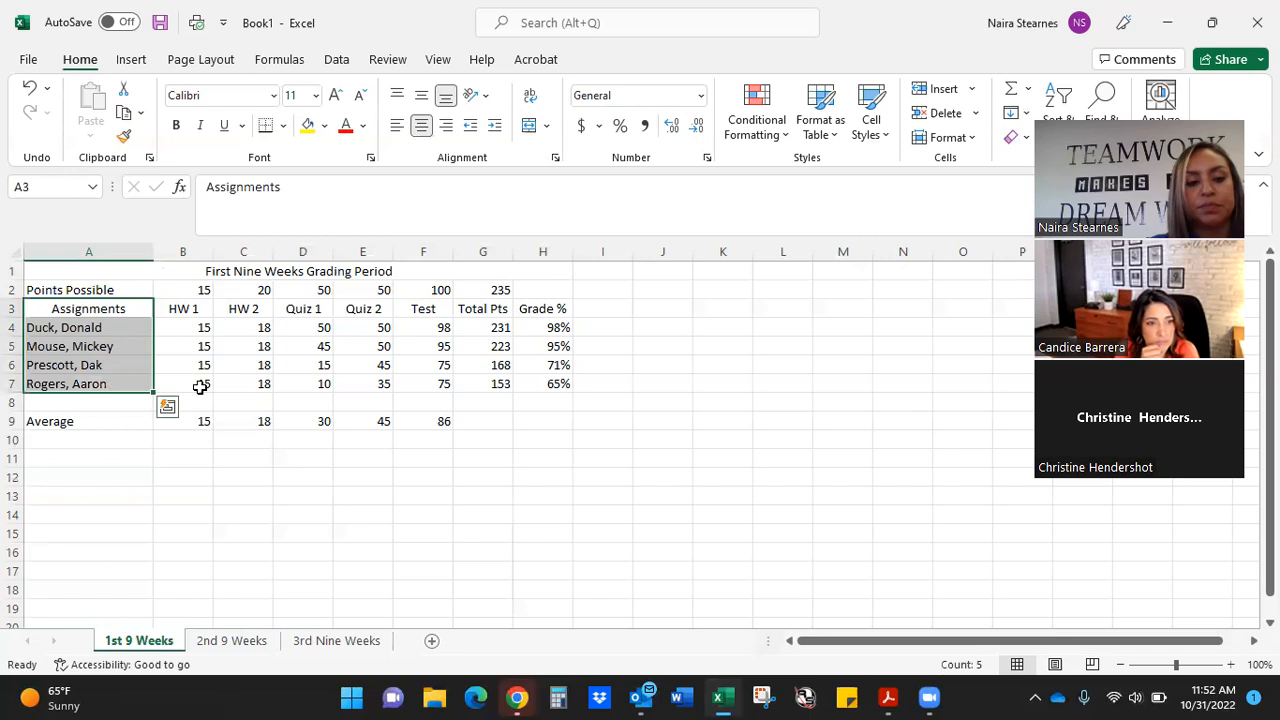
pyautogui.click(226, 400)
pyautogui.moveTo(91, 307); pyautogui.dragTo(525, 386)
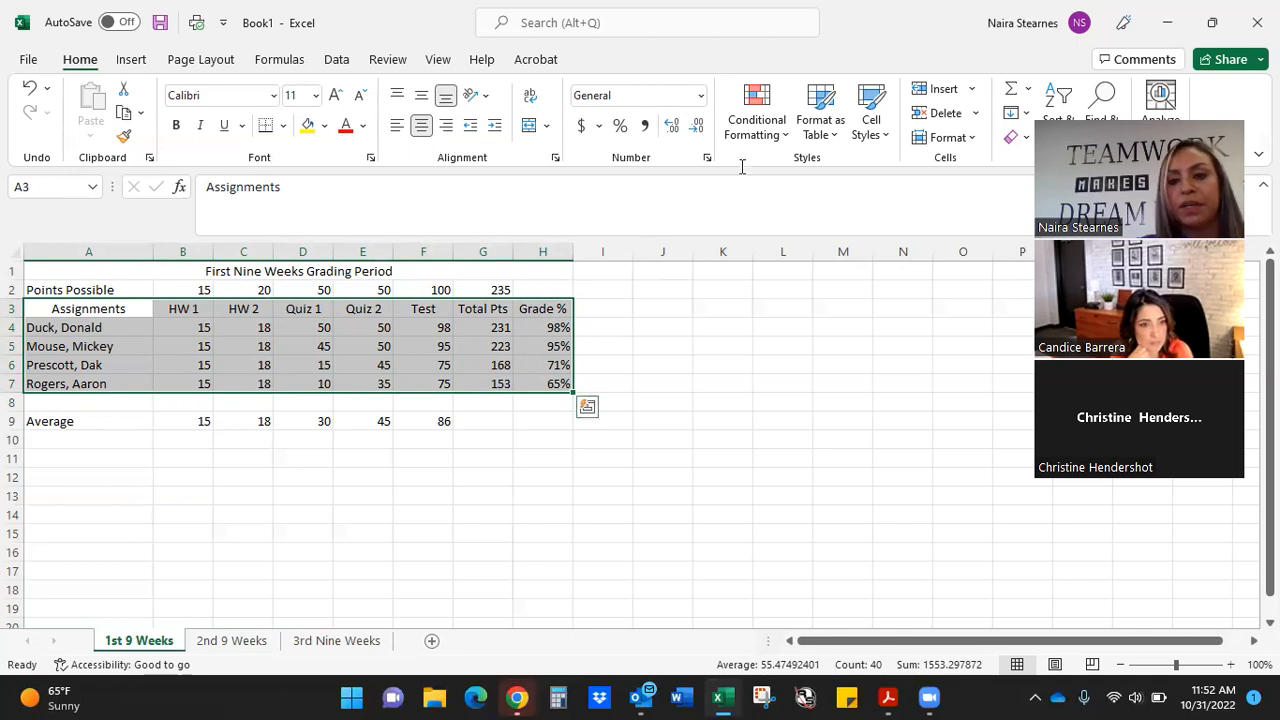
pyautogui.click(837, 141)
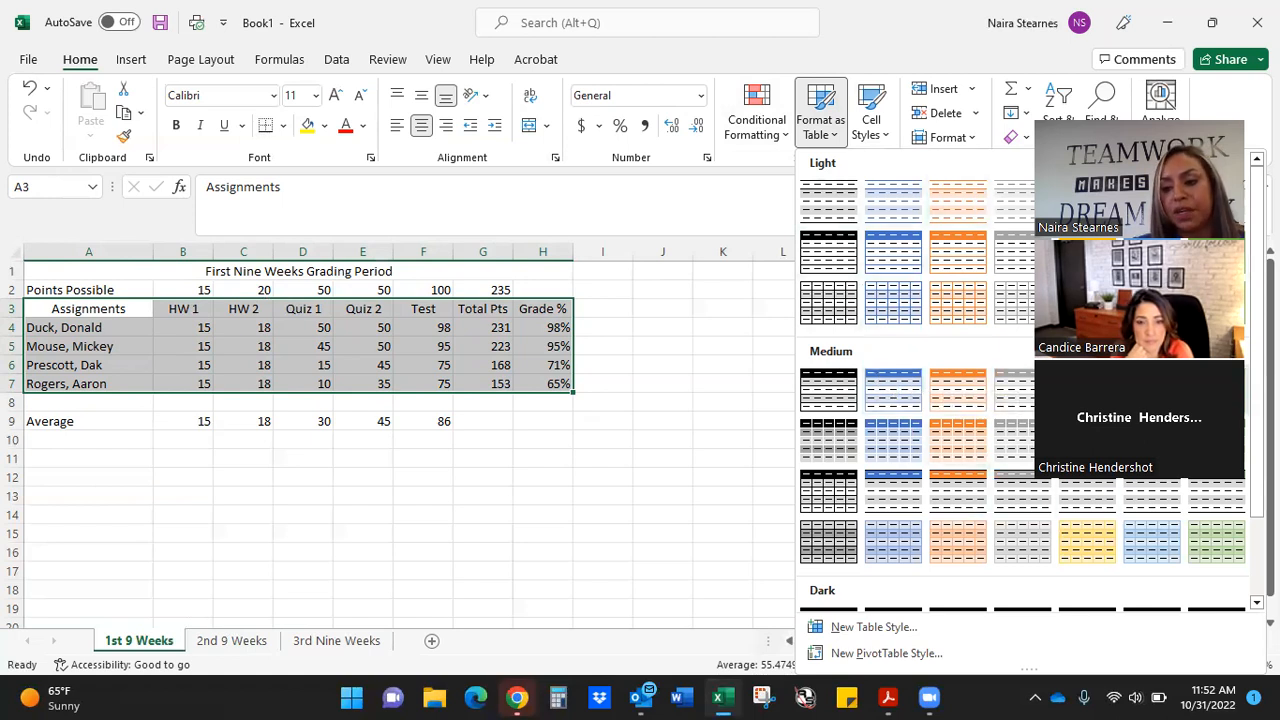
pyautogui.click(962, 403)
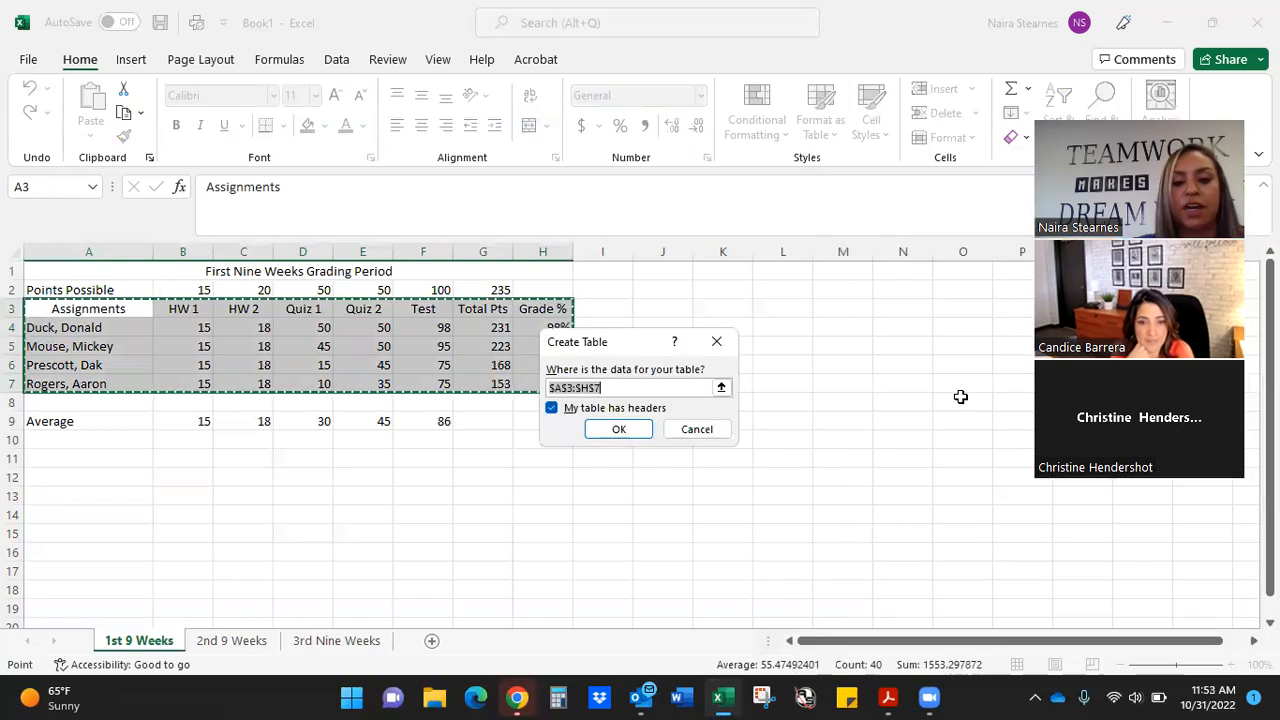
pyautogui.click(633, 433)
pyautogui.click(775, 415)
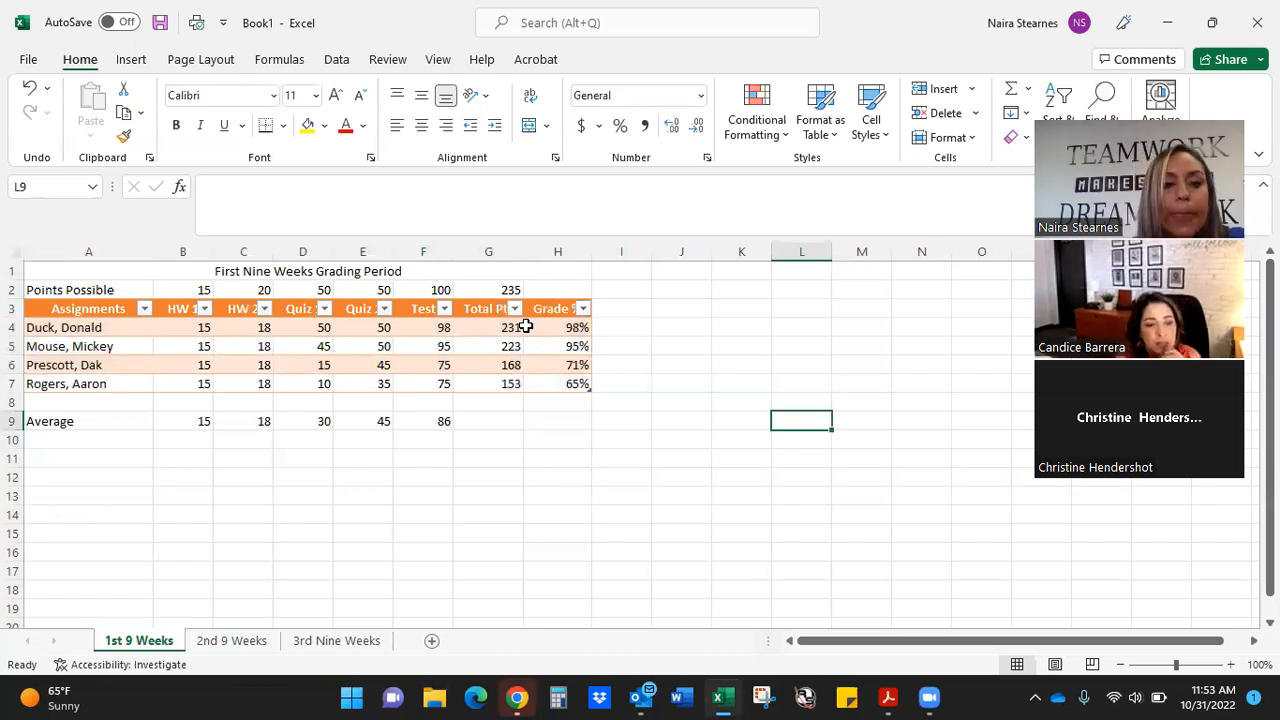
# Try left alignment on the Assignments heading in A3 and center it again
pyautogui.click(107, 312)
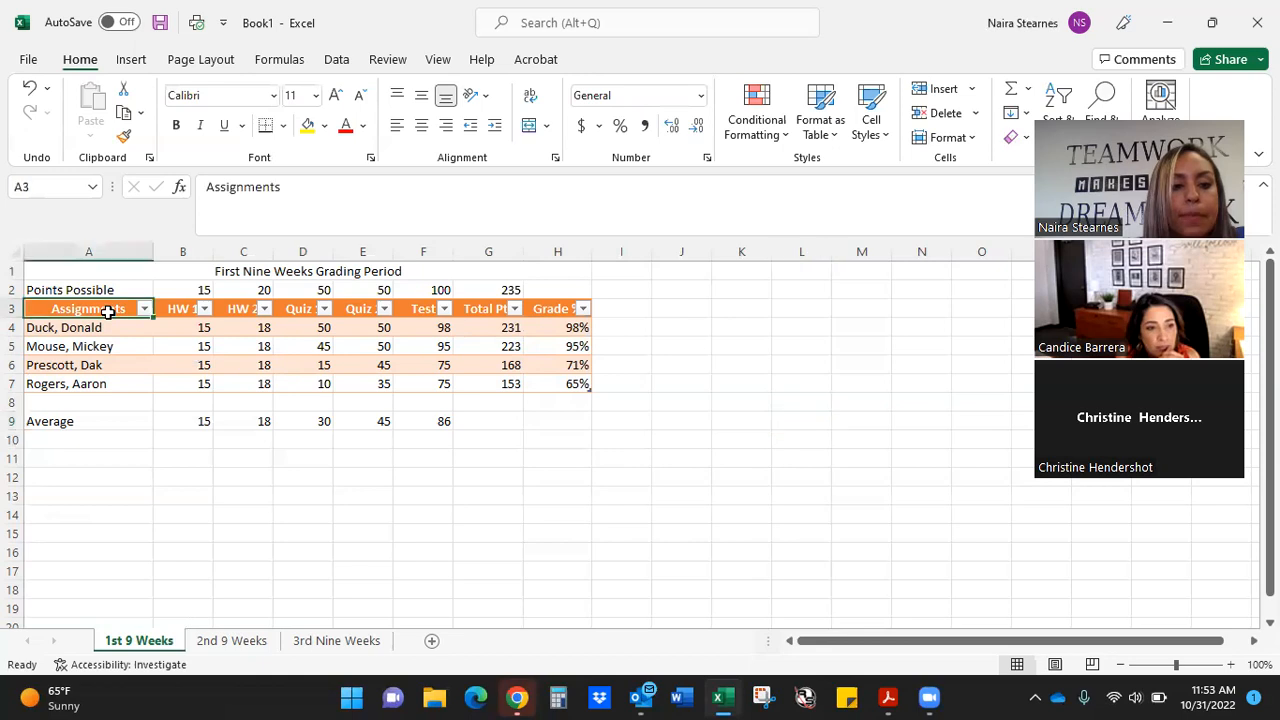
pyautogui.click(397, 127)
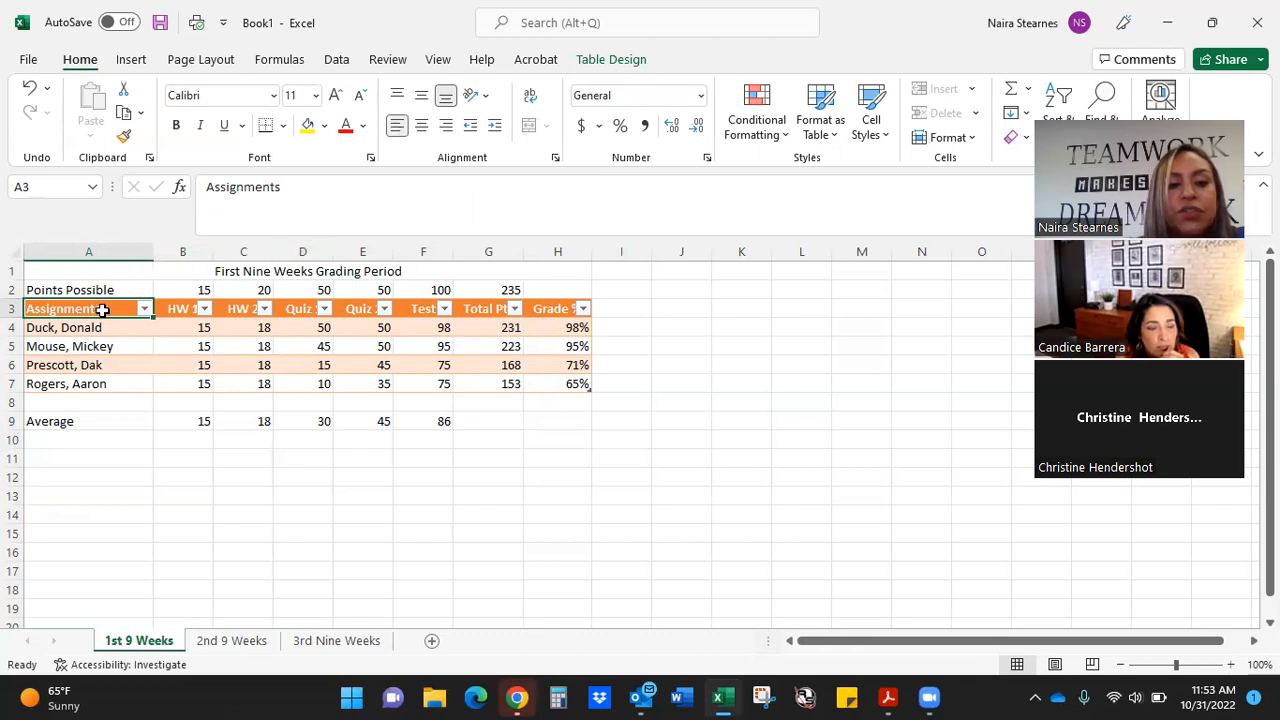
pyautogui.click(838, 133)
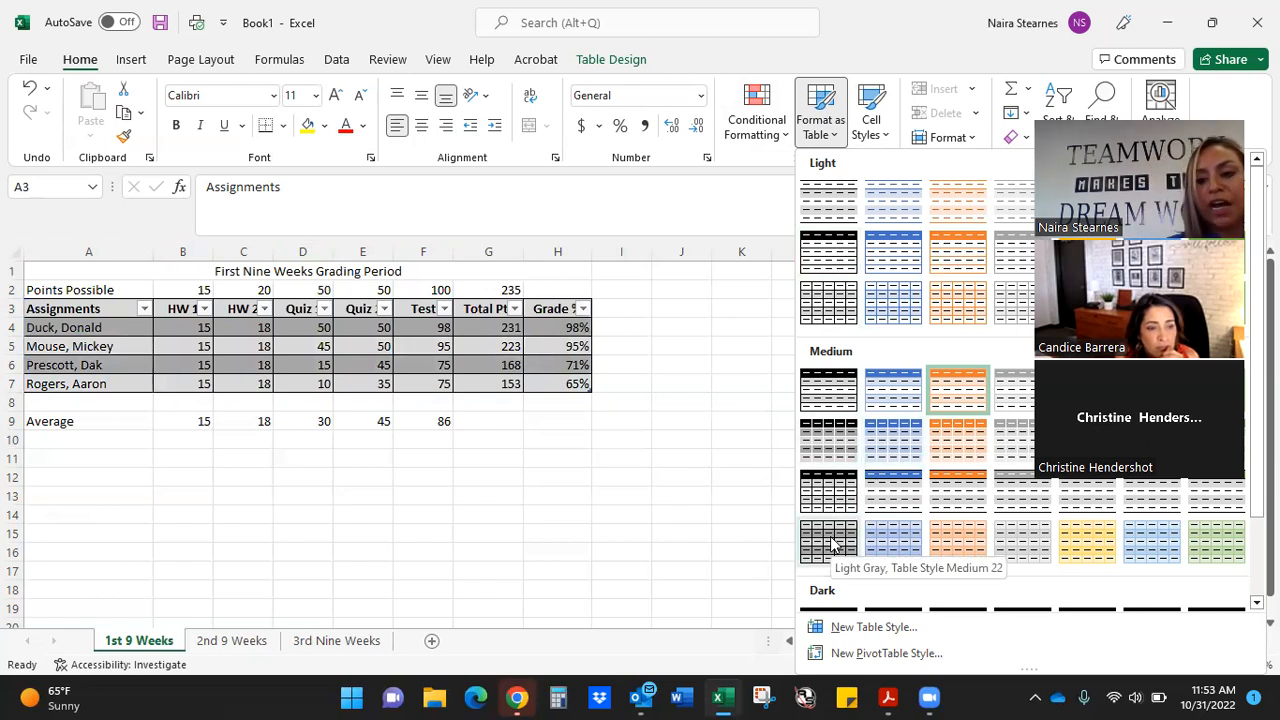
pyautogui.click(613, 422)
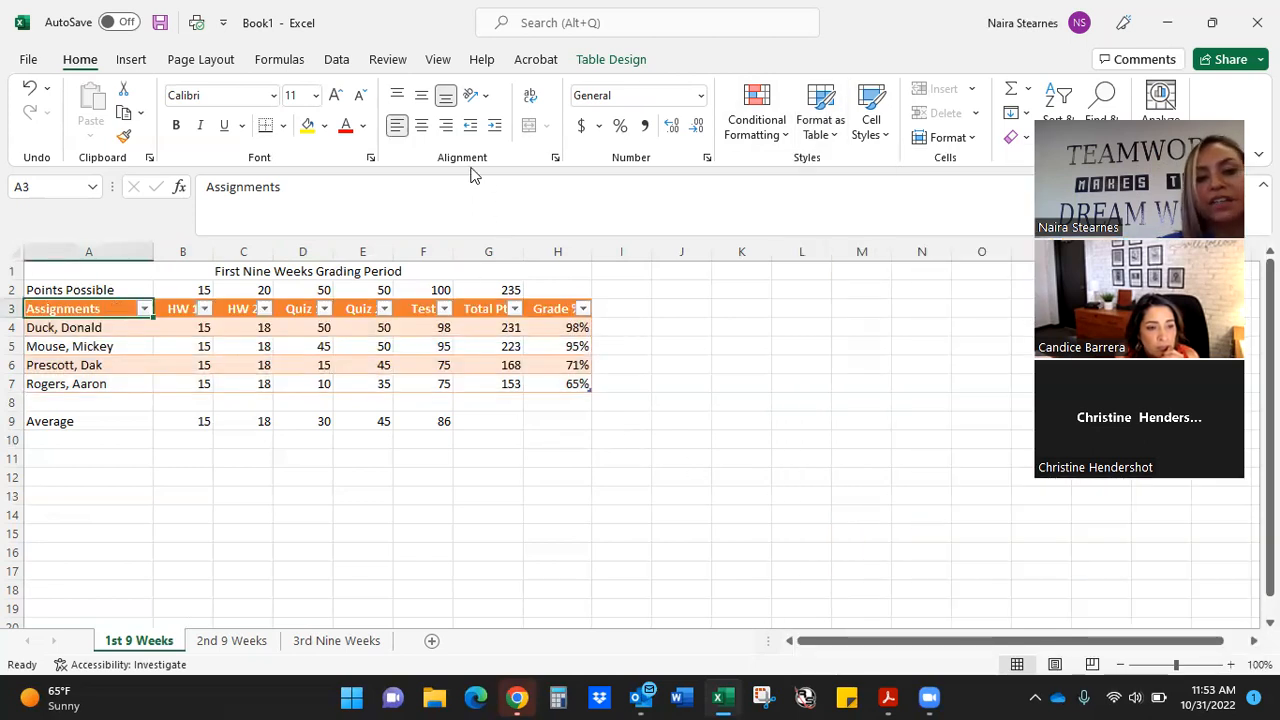
pyautogui.click(422, 126)
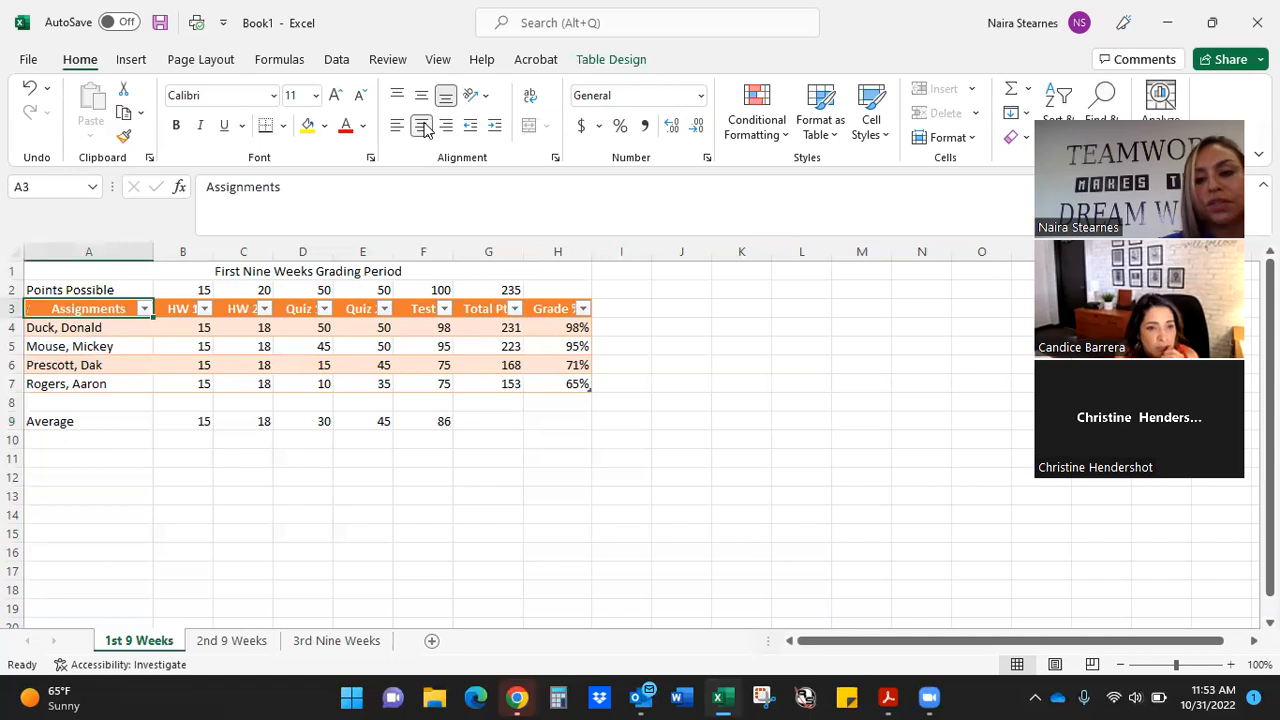
# Try a yellow fill on the first student row, A4:H4, and undo it
pyautogui.moveTo(94, 330); pyautogui.dragTo(533, 331)
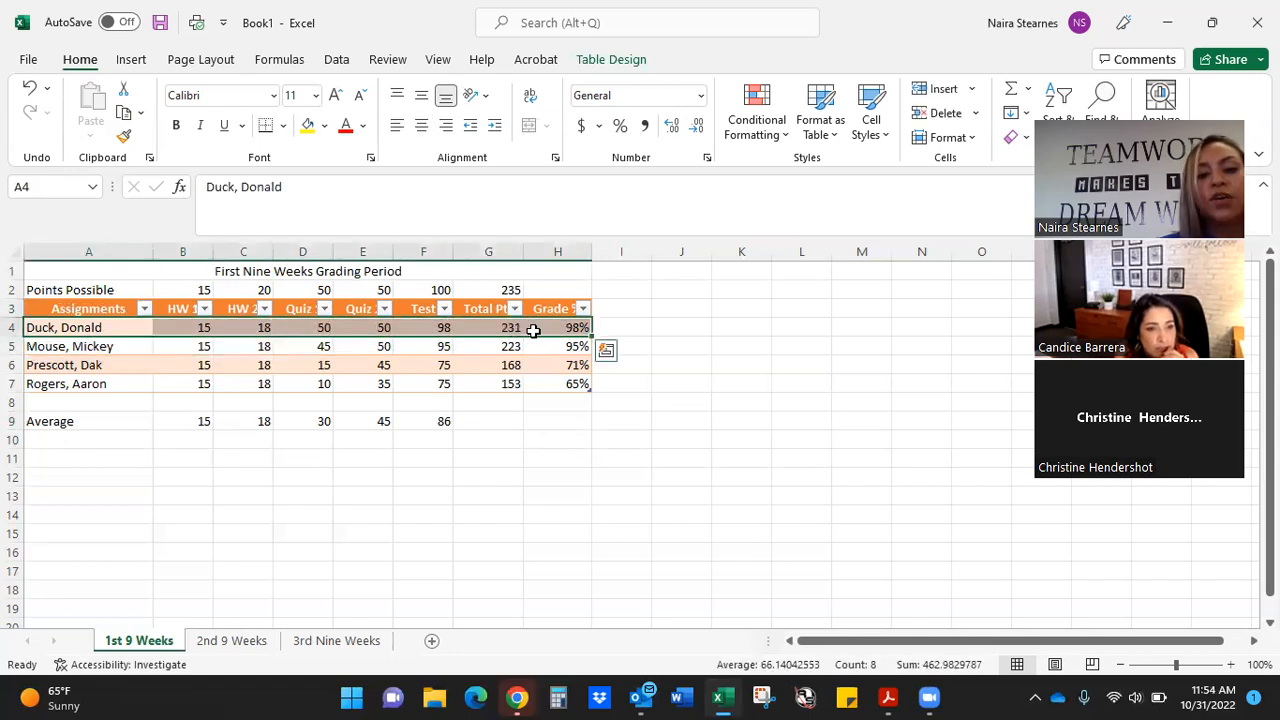
pyautogui.click(308, 127)
pyautogui.click(77, 364)
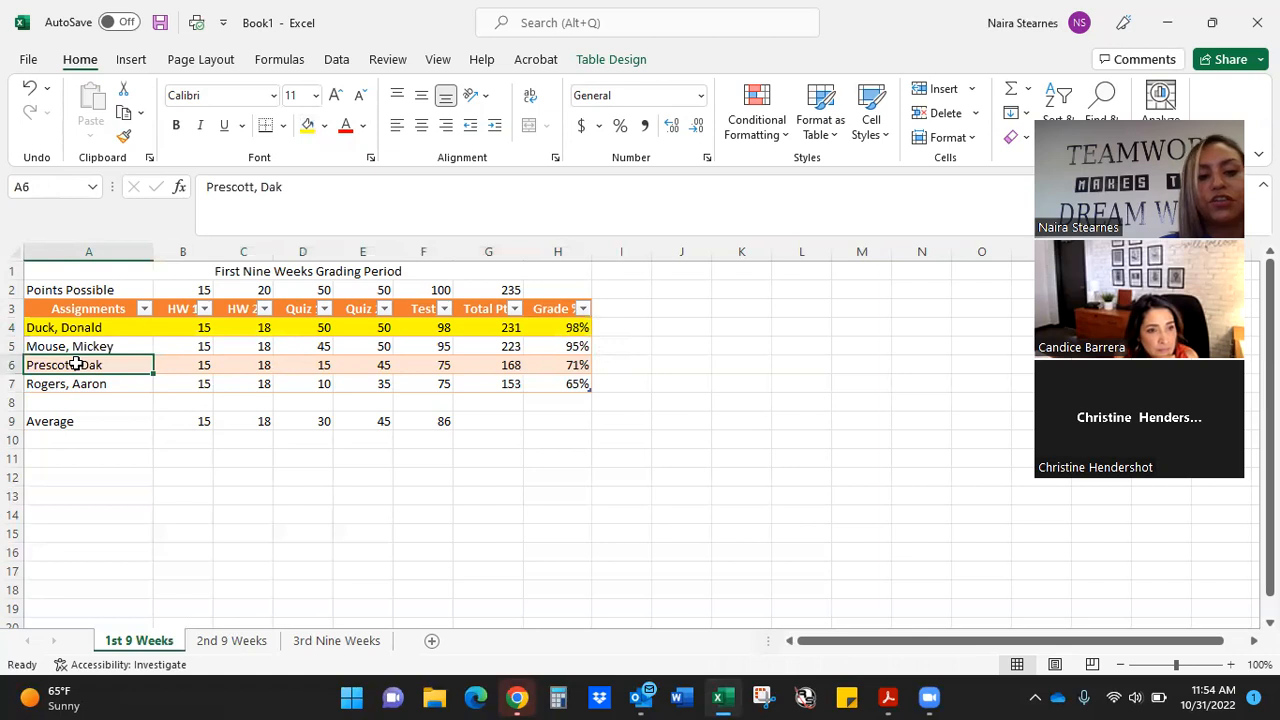
pyautogui.click(31, 88)
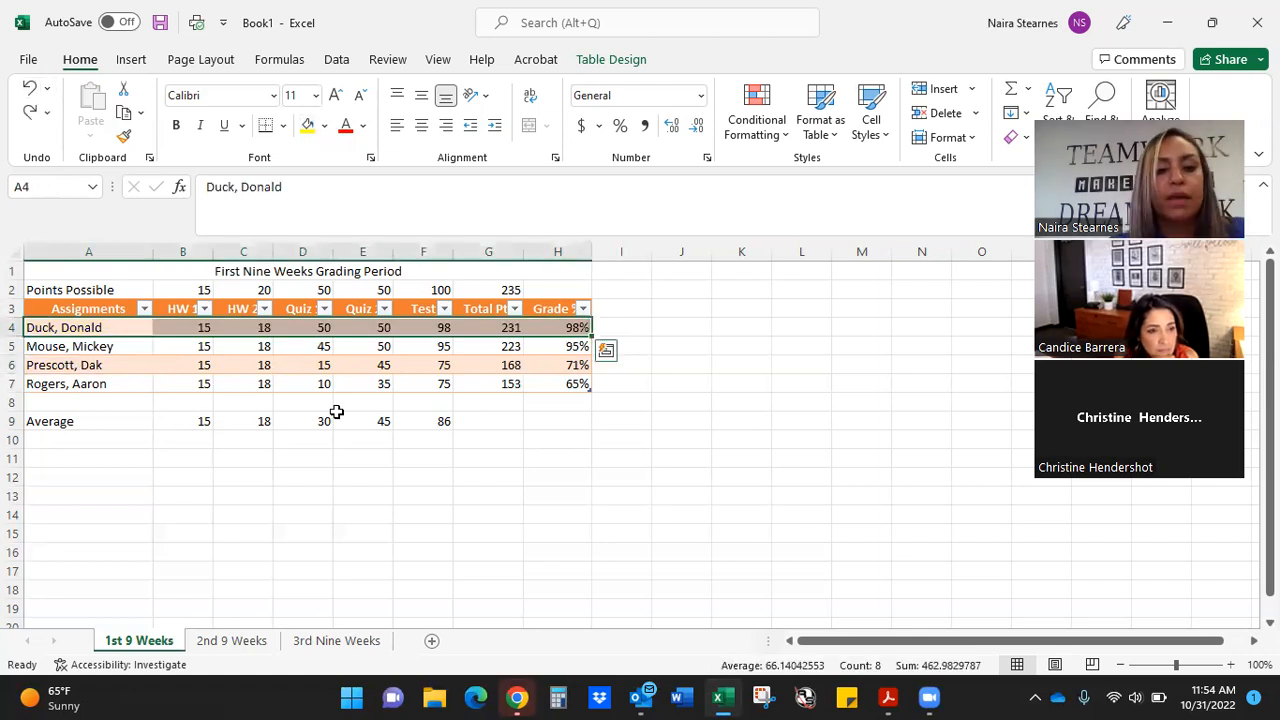
pyautogui.click(743, 457)
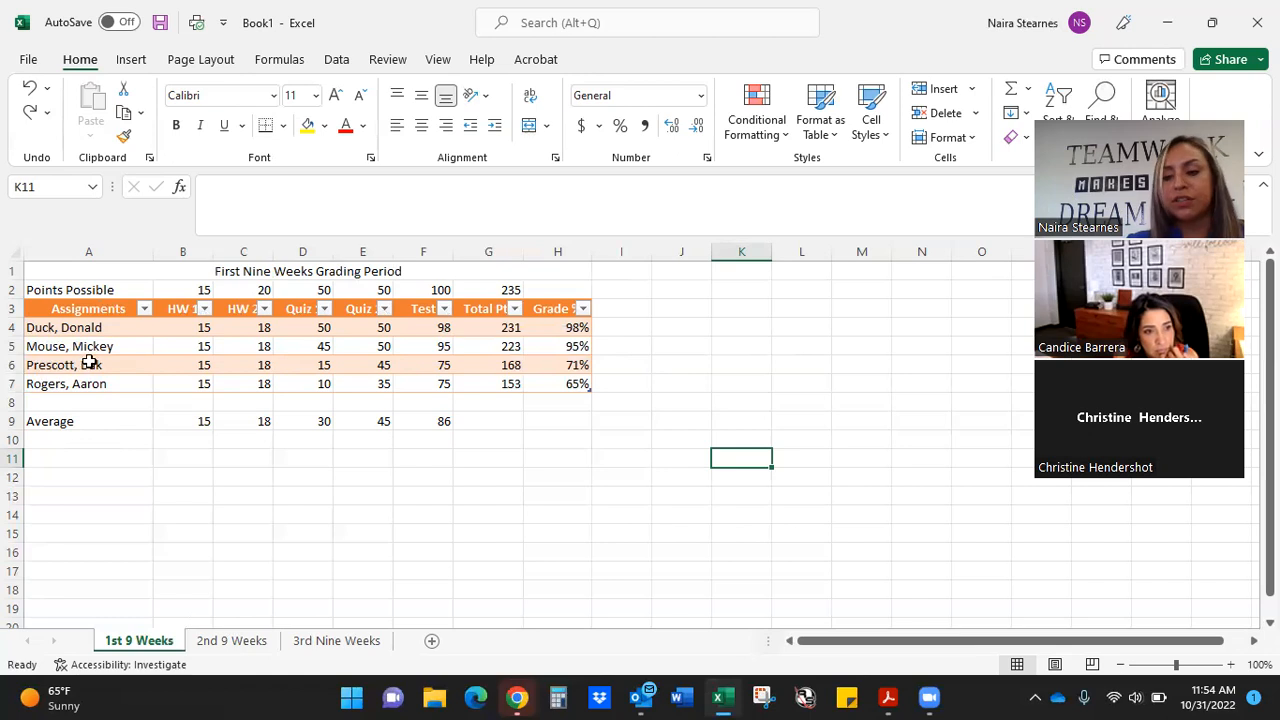
# Sort the table by the Assignments column from A to Z, and again from Z to A
pyautogui.click(144, 310)
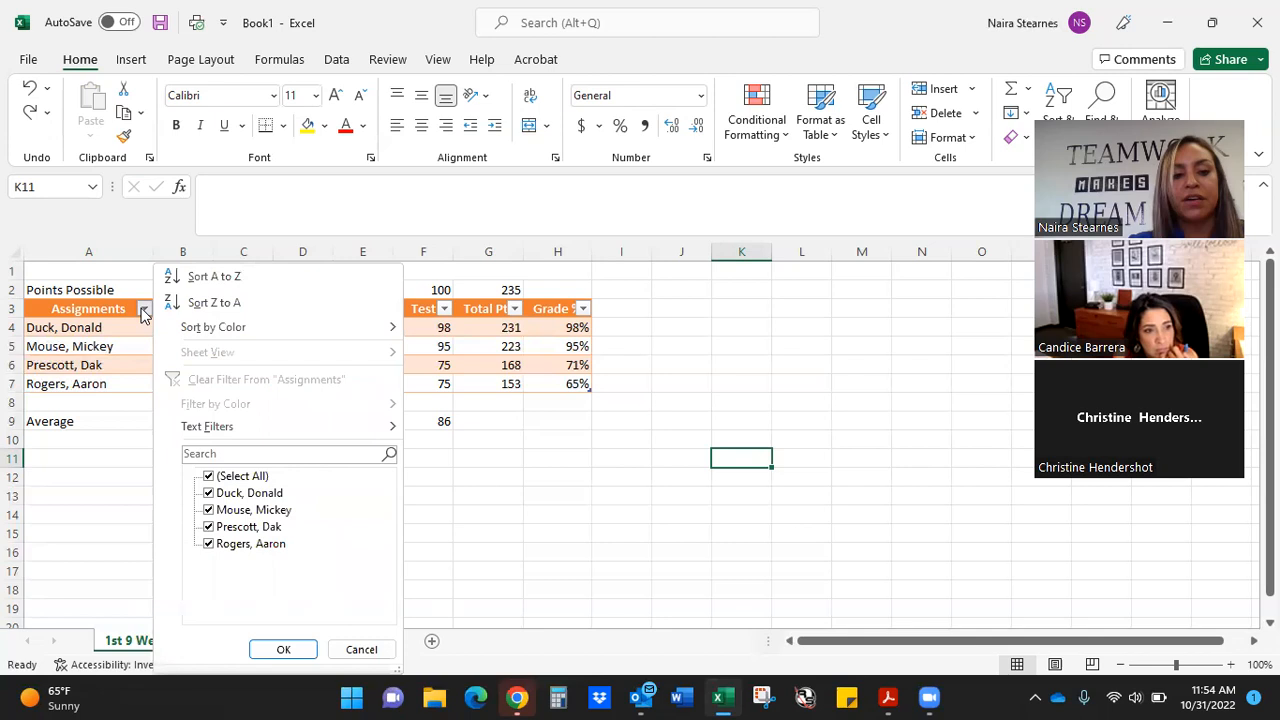
pyautogui.click(211, 278)
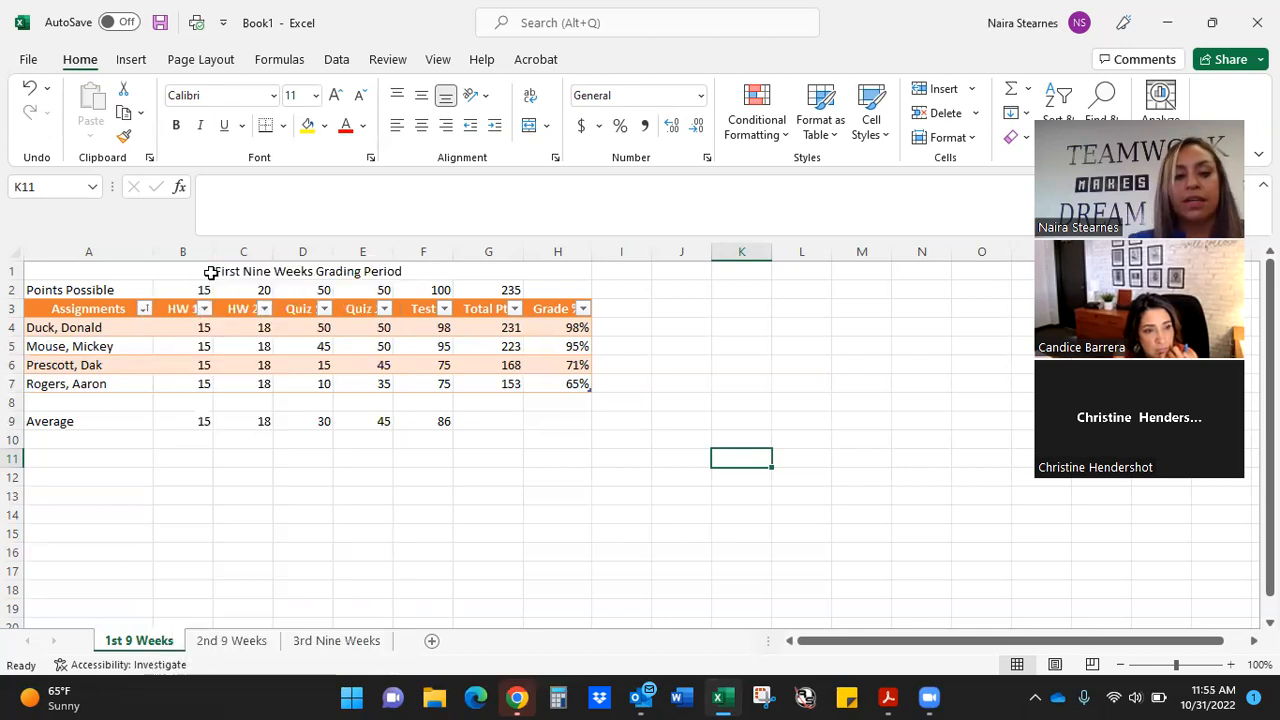
pyautogui.click(145, 309)
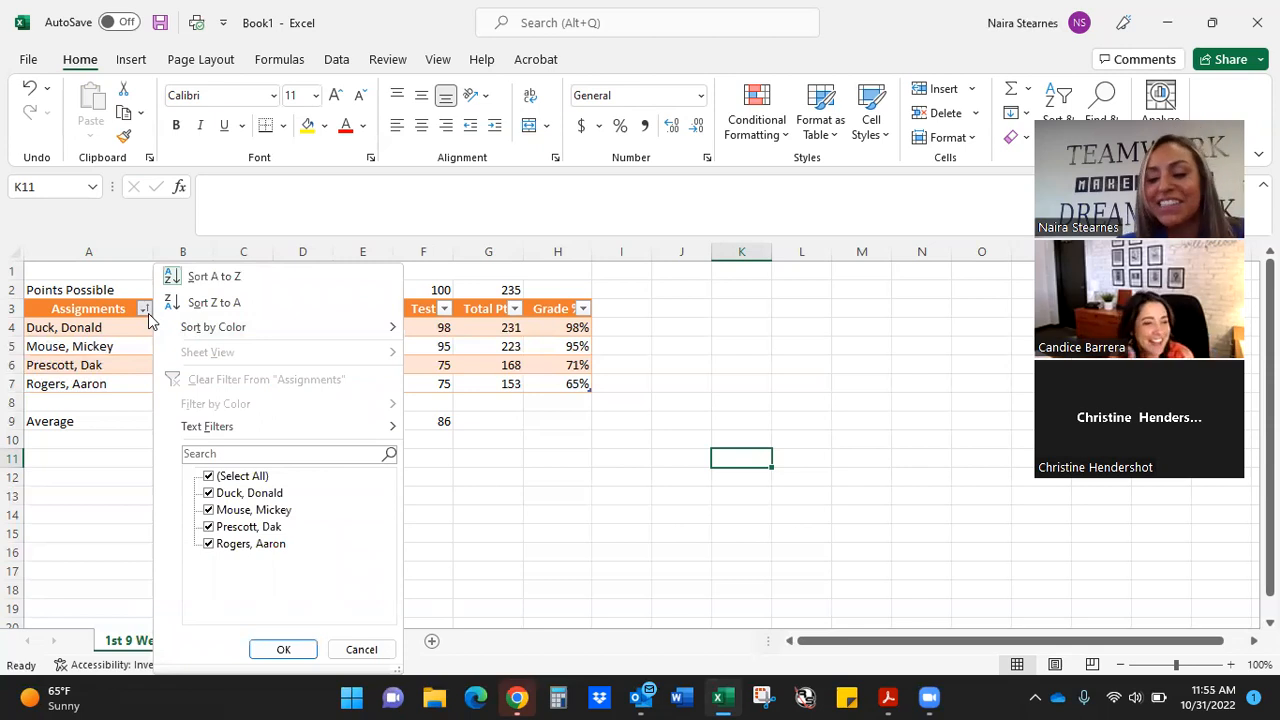
pyautogui.click(214, 305)
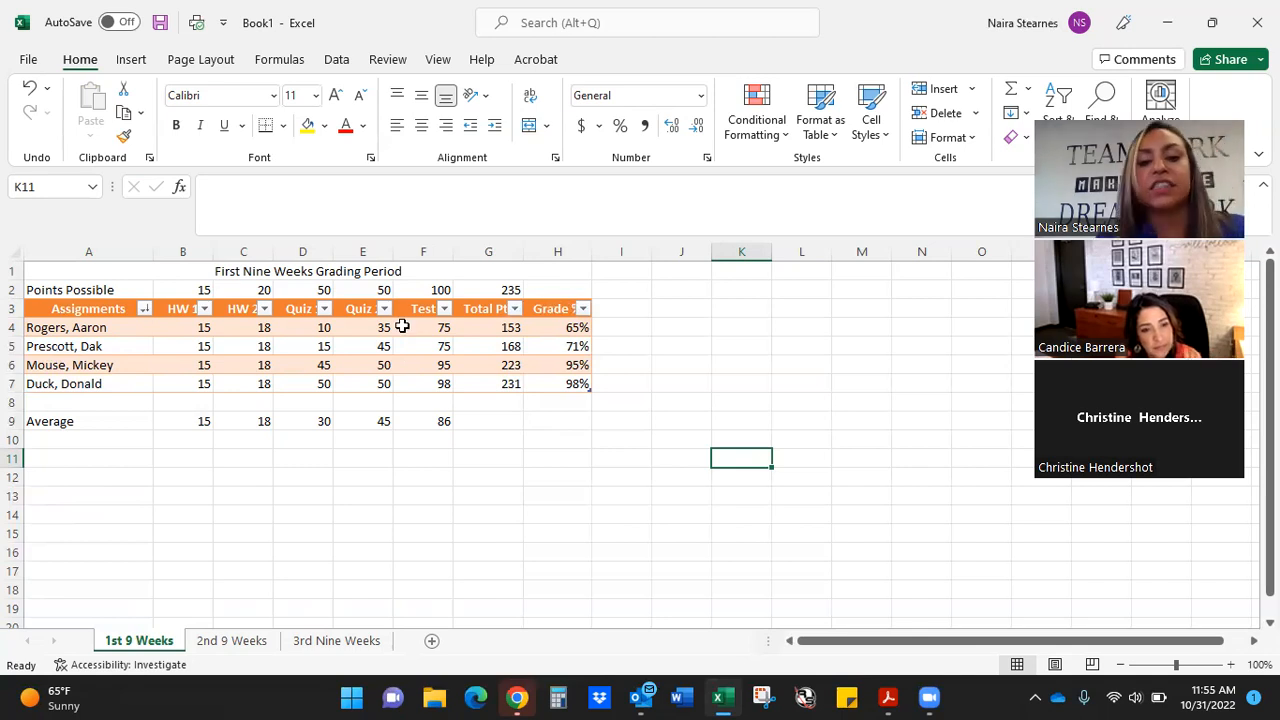
# Filter the Grade % column to exclude 65% and 71%, and clear that filter again
pyautogui.click(584, 309)
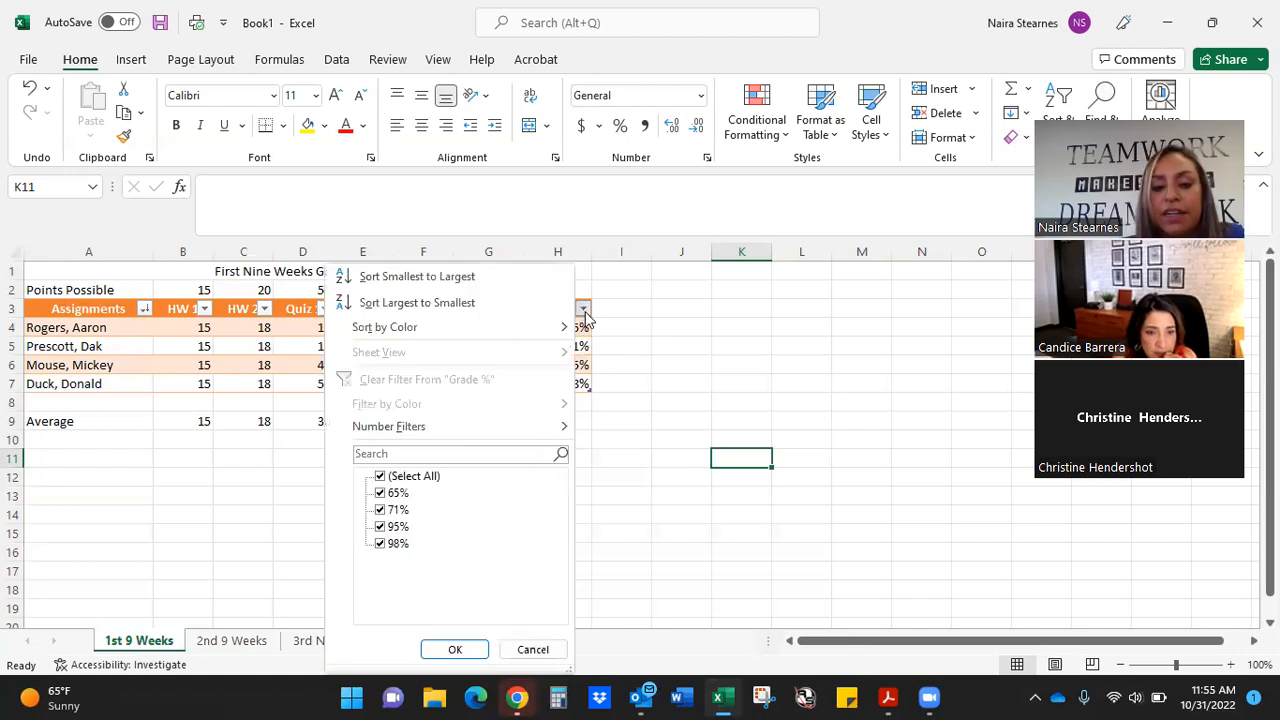
pyautogui.click(383, 494)
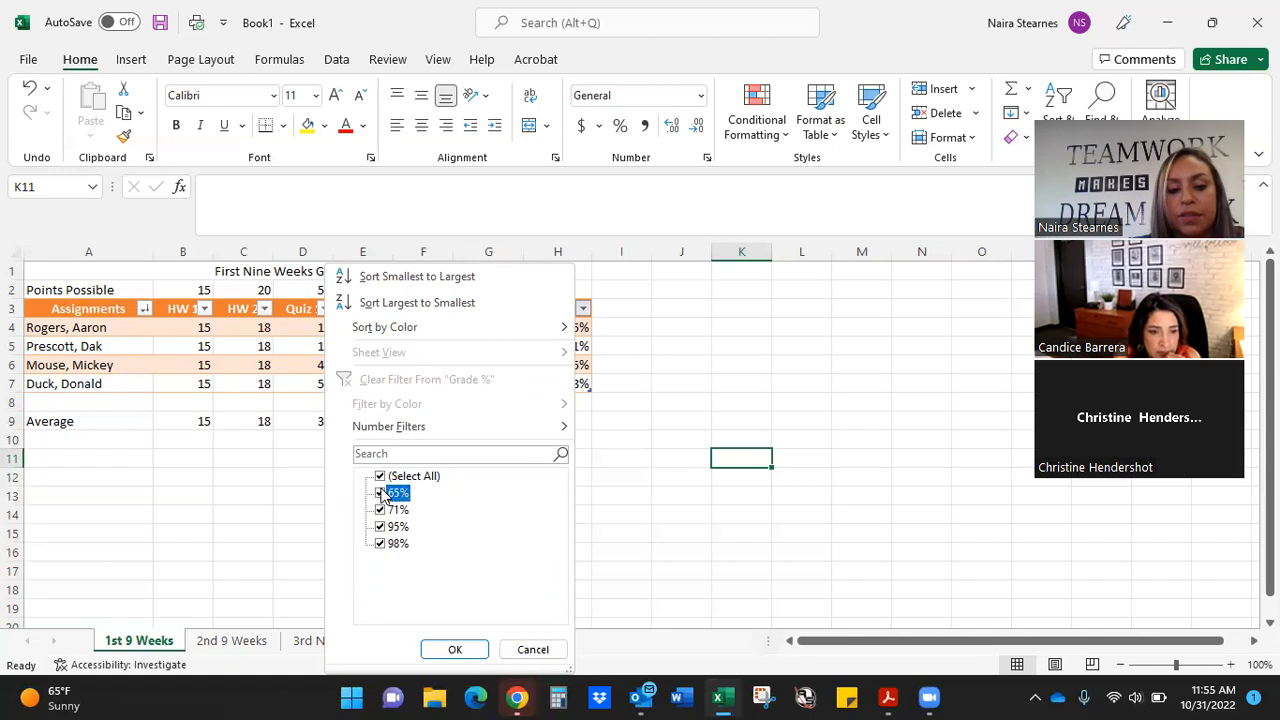
pyautogui.click(381, 510)
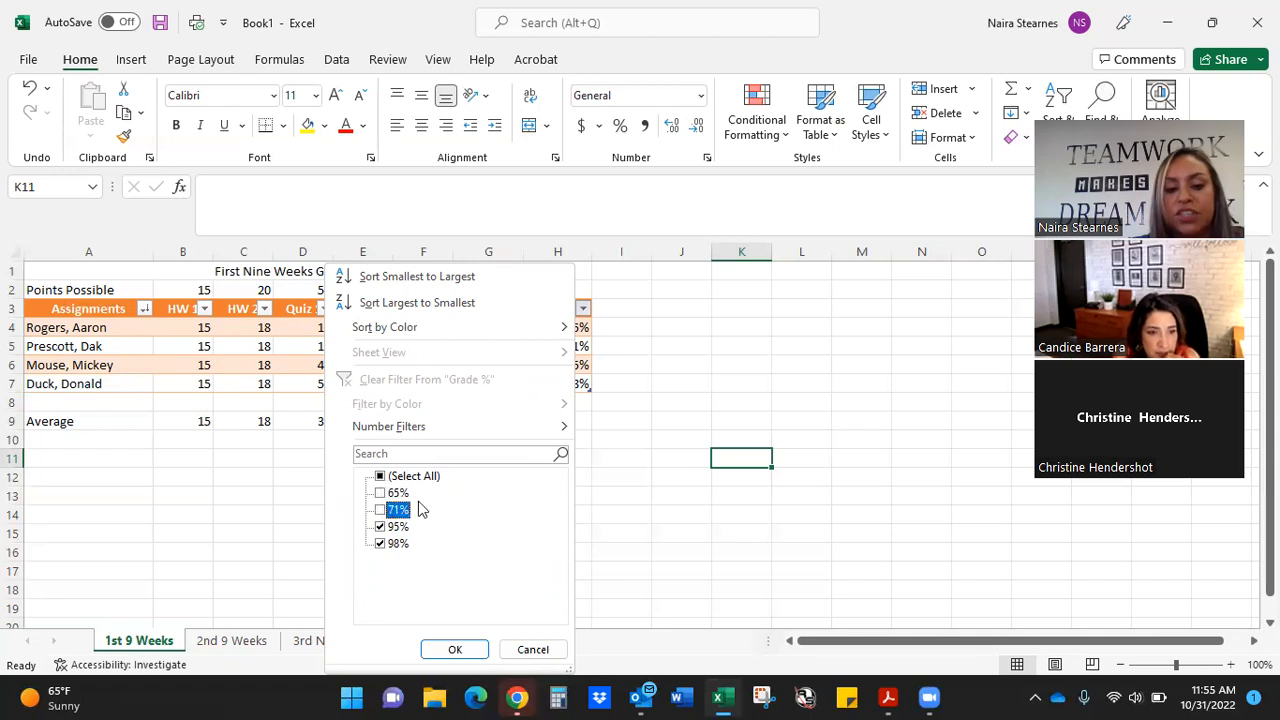
pyautogui.click(452, 650)
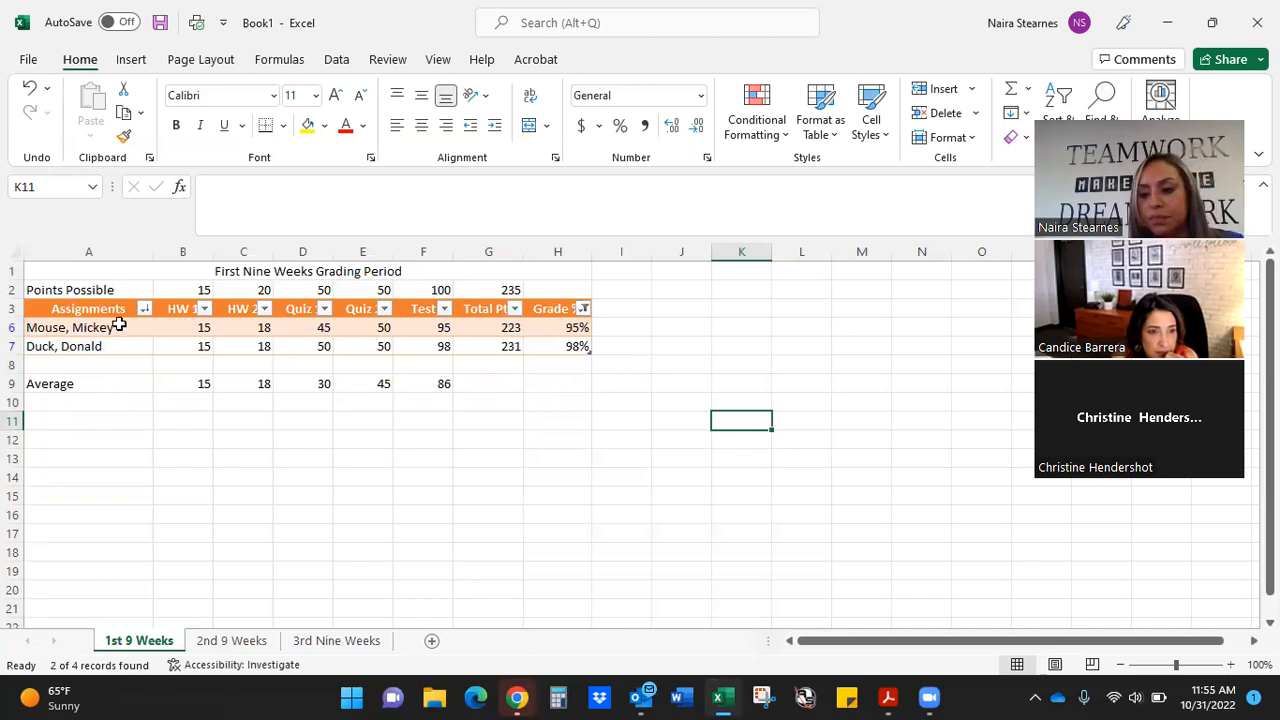
pyautogui.click(584, 309)
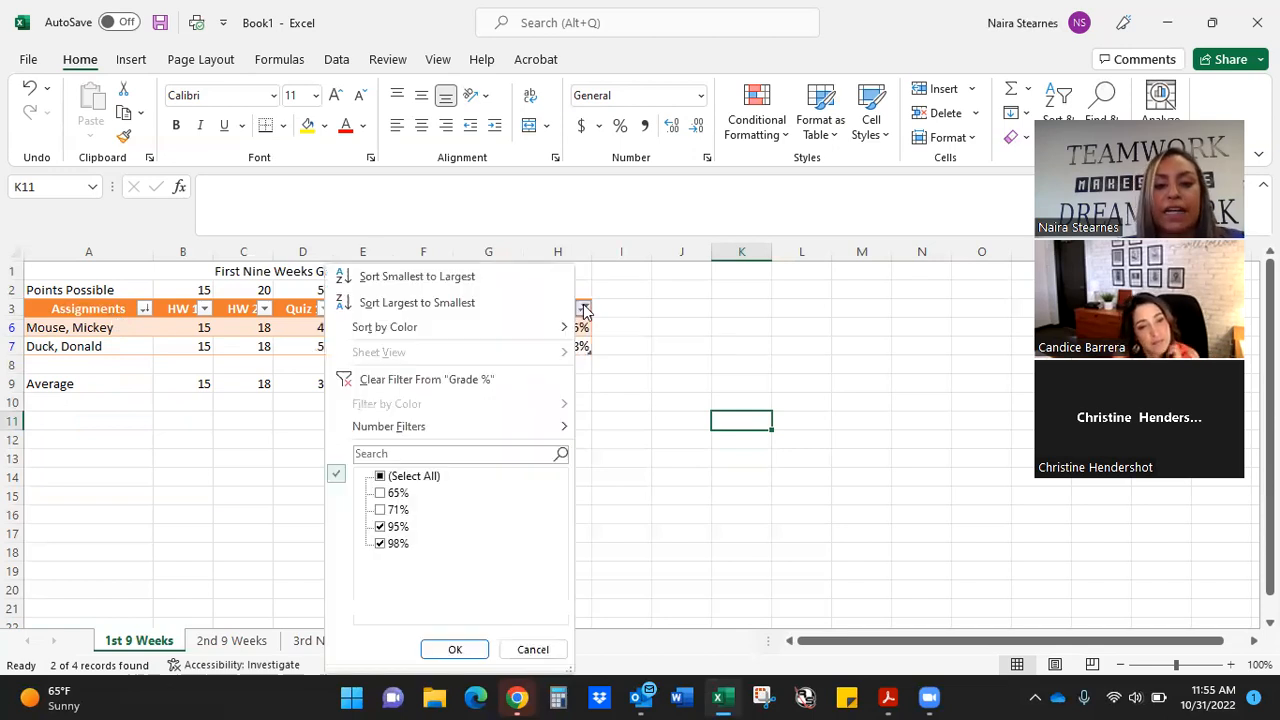
pyautogui.click(424, 381)
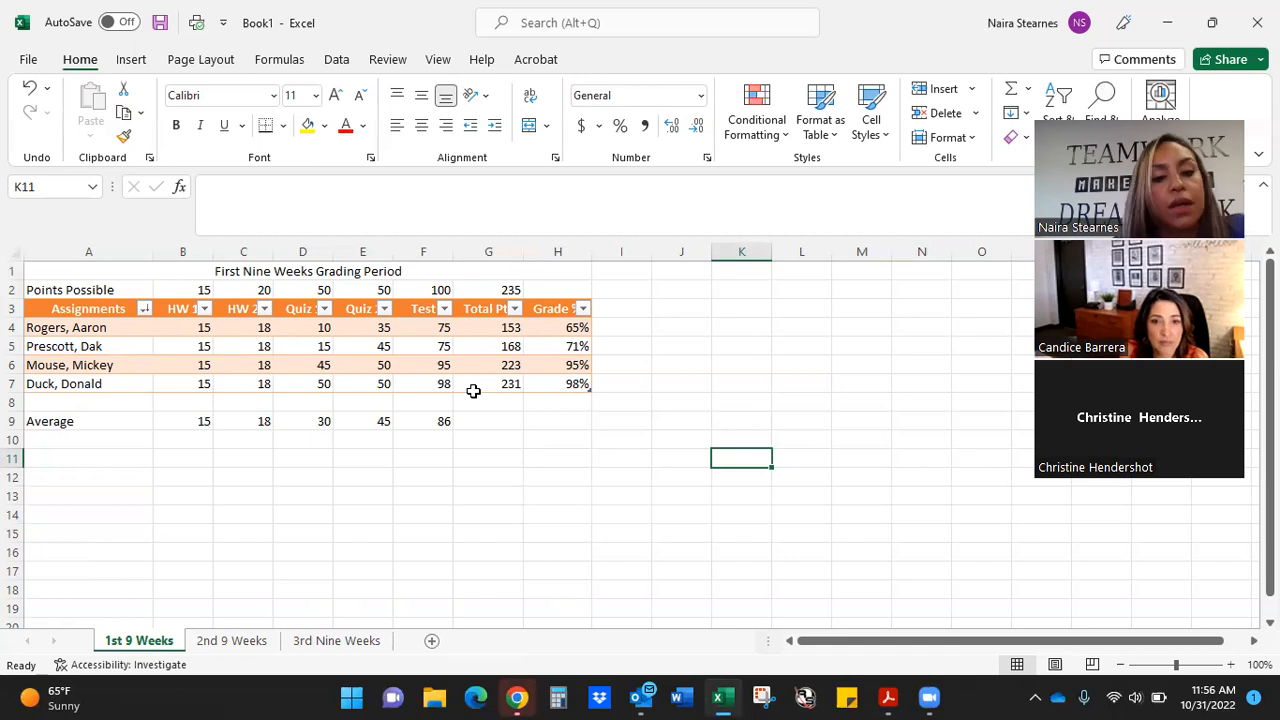
# Clear the scores in D5, F7, D7 and C7 to leave those assignments blank
pyautogui.click(289, 349)
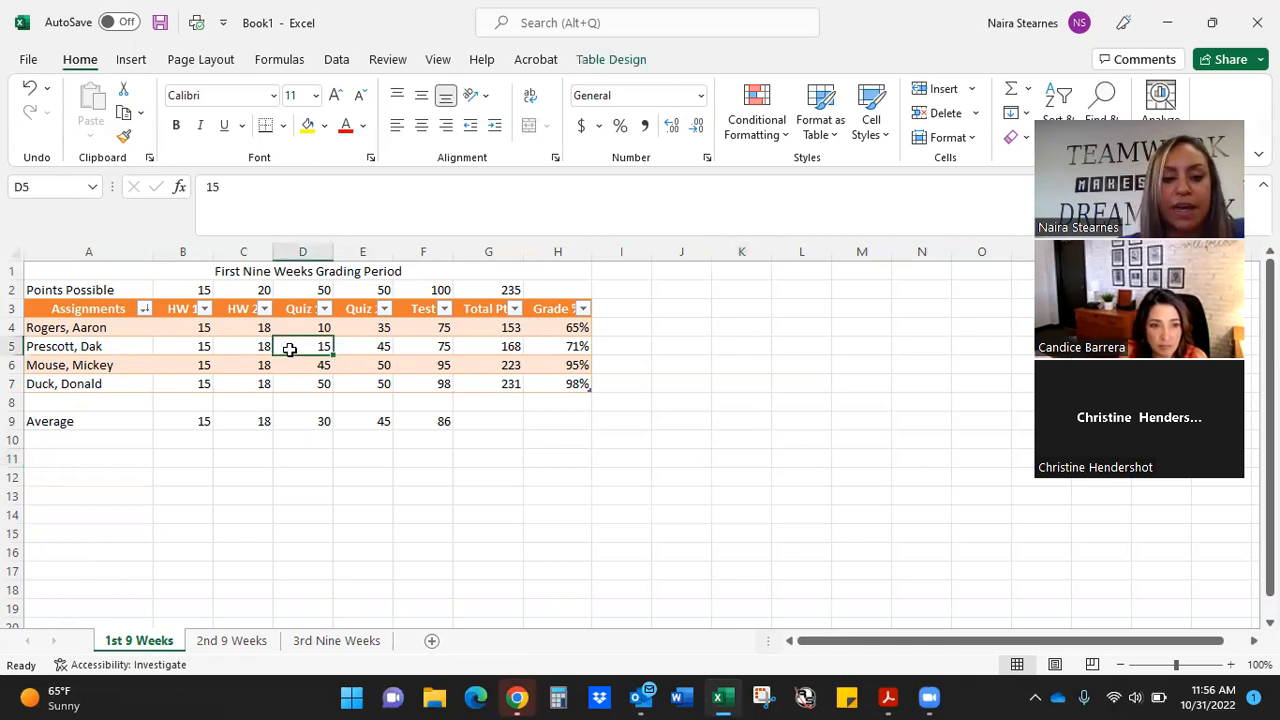
pyautogui.press('BackSpace')
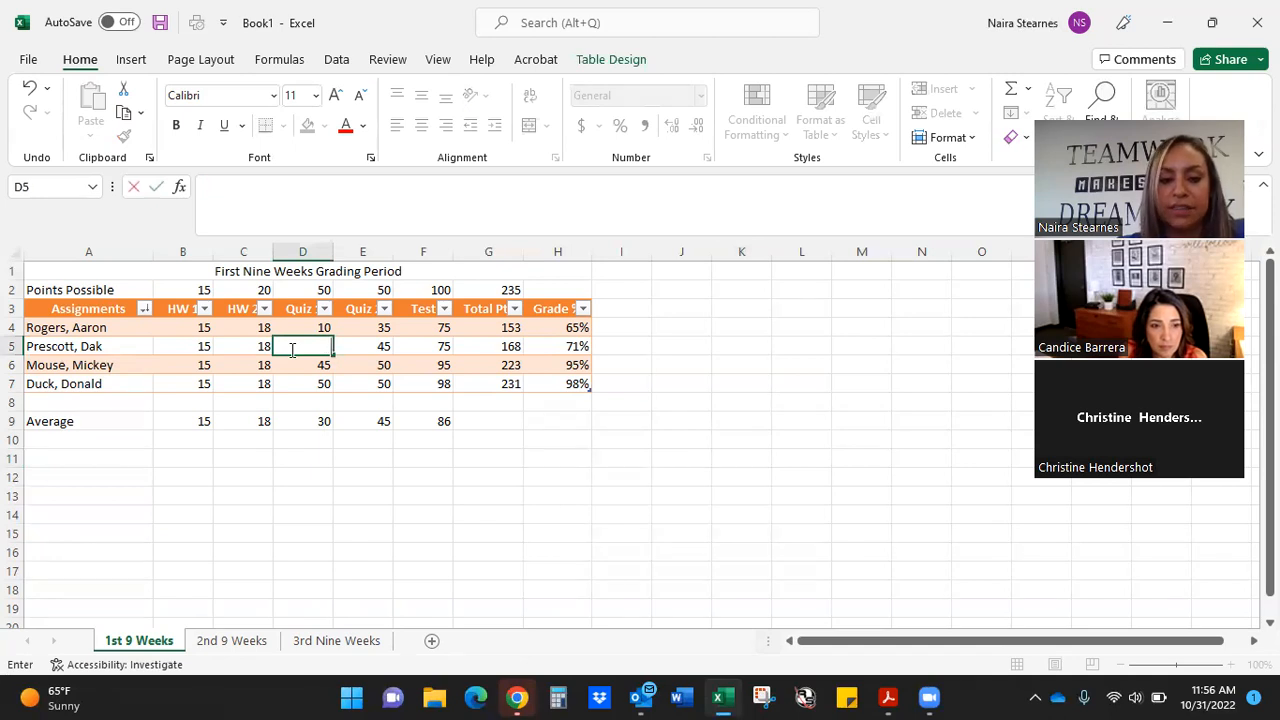
pyautogui.press('Tab')
pyautogui.press('Down')
pyautogui.press('Right')
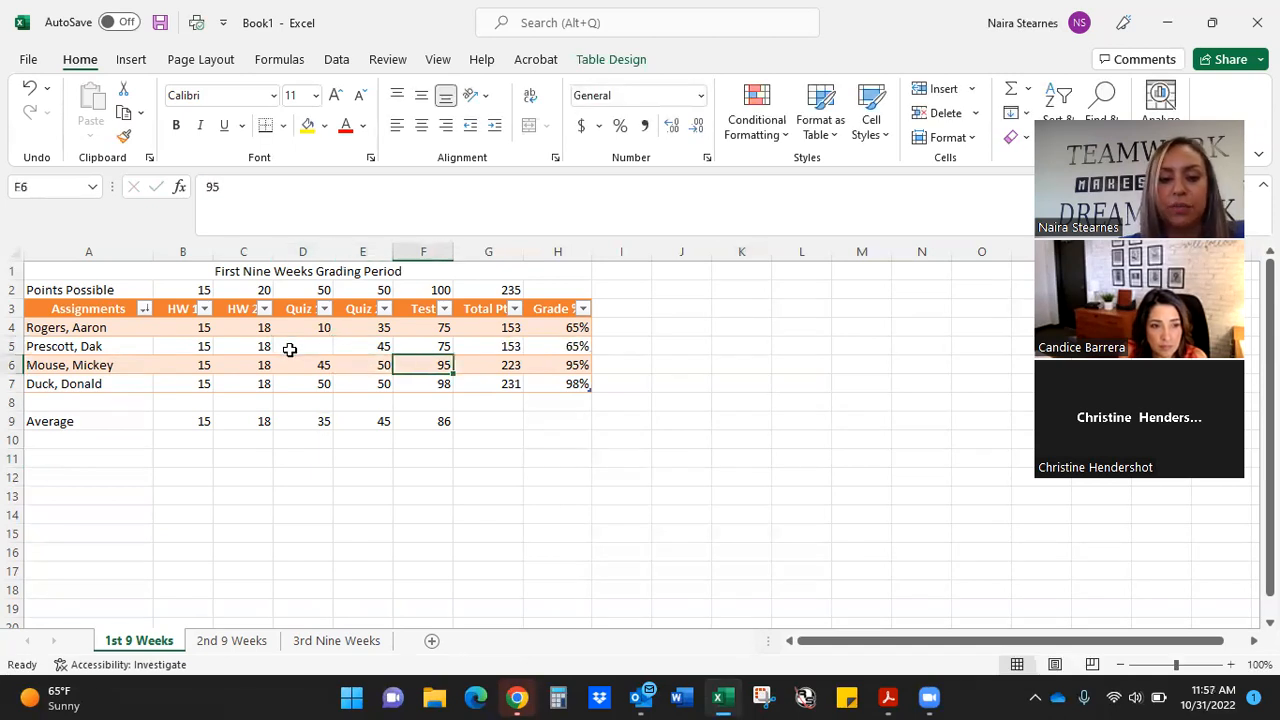
pyautogui.press('Down')
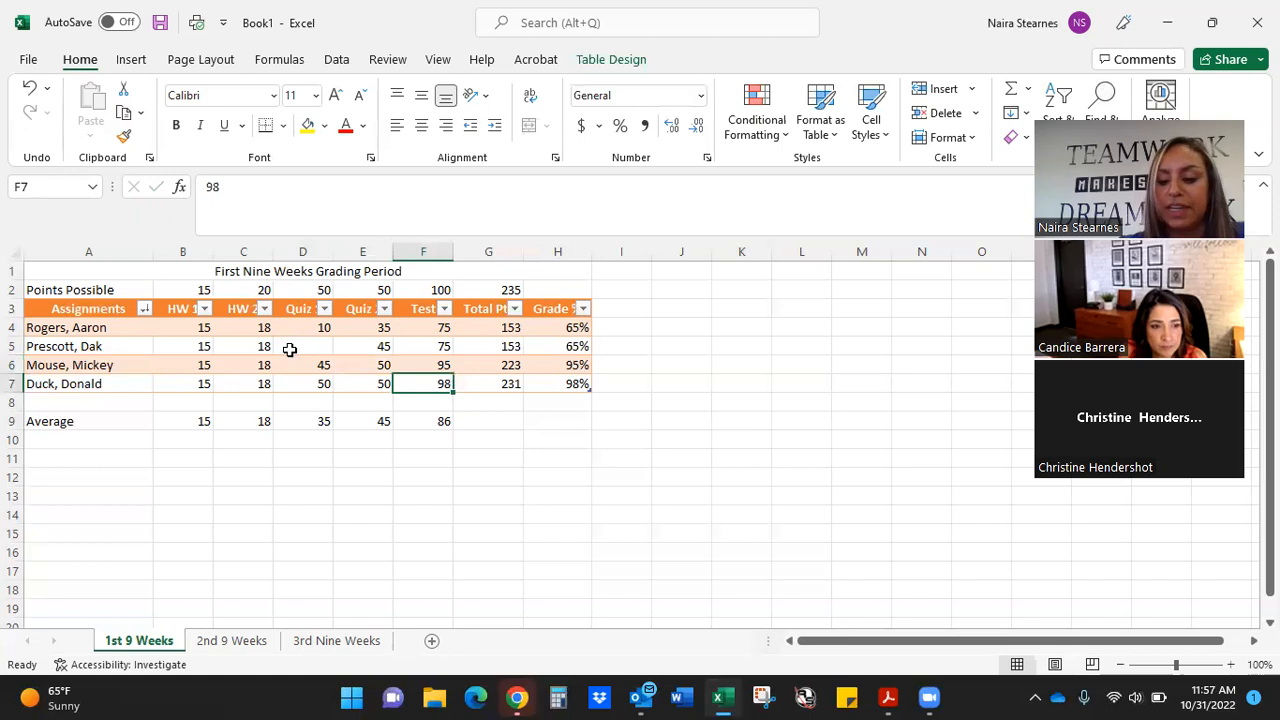
pyautogui.press('Delete')
pyautogui.press('Left')
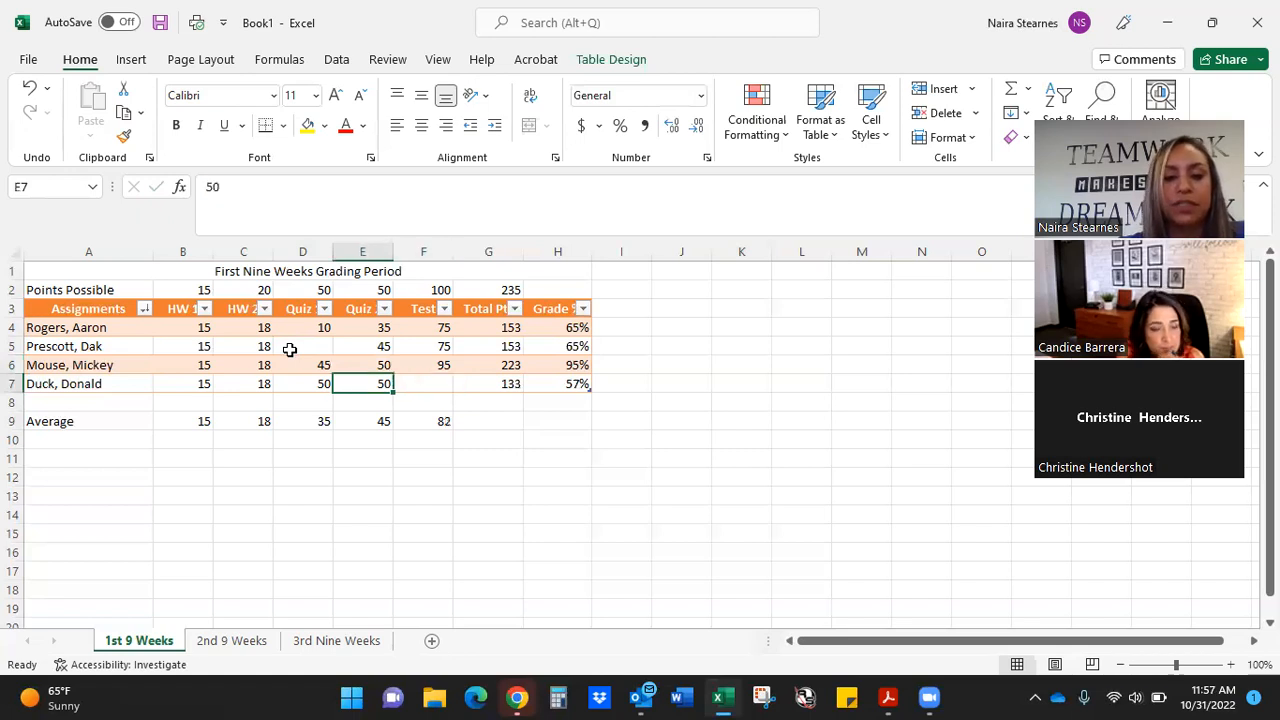
pyautogui.press('Up')
pyautogui.press('Up')
pyautogui.press('Left')
pyautogui.press('Down')
pyautogui.press('Down')
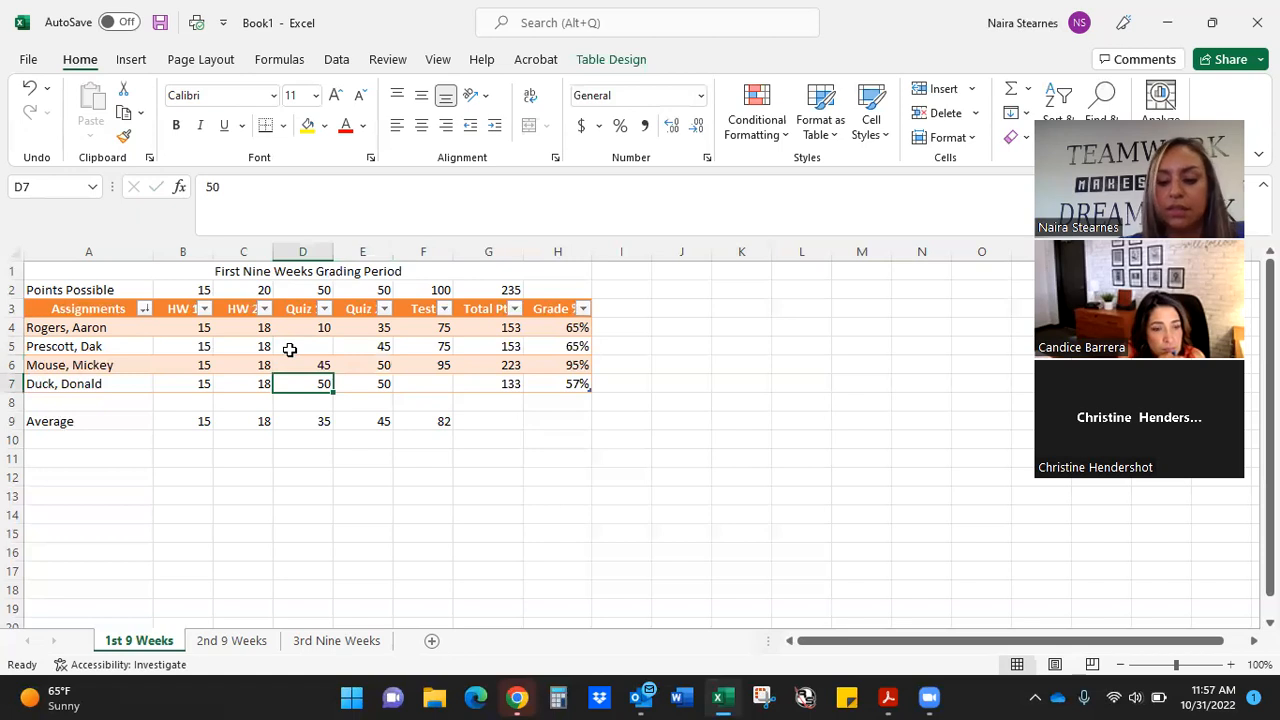
pyautogui.press('Delete')
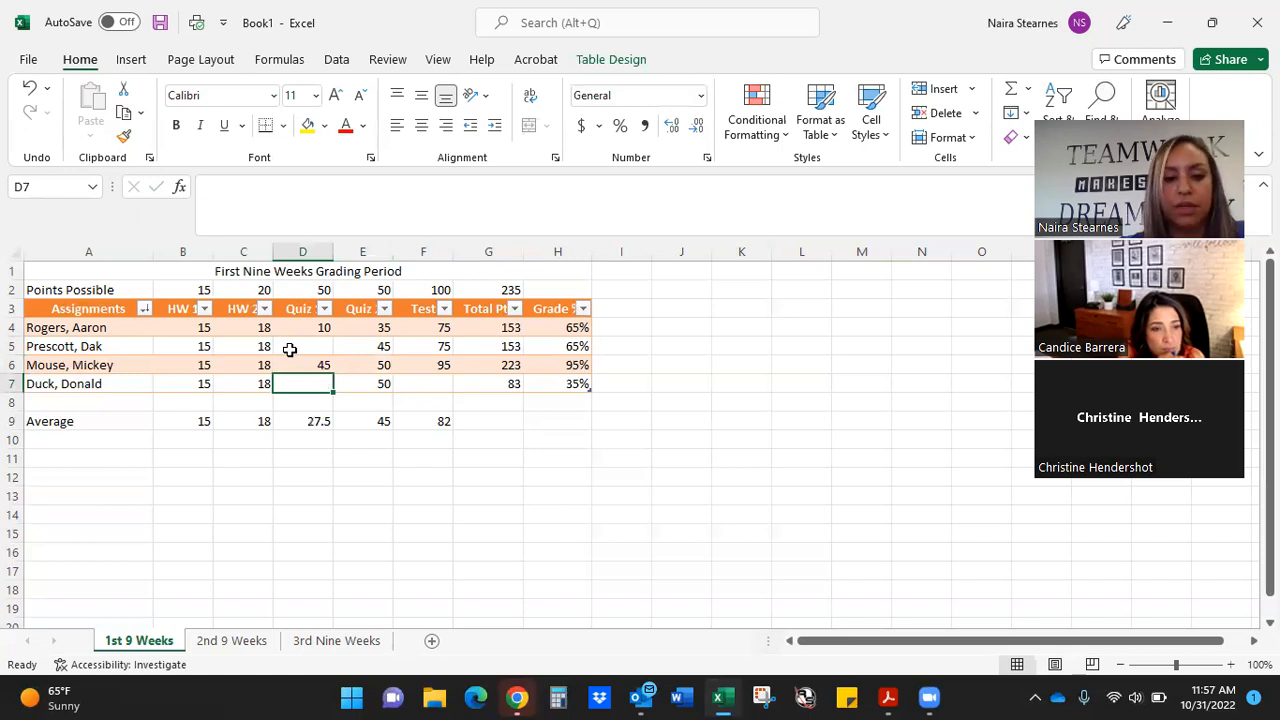
pyautogui.press('Left')
pyautogui.press('Delete')
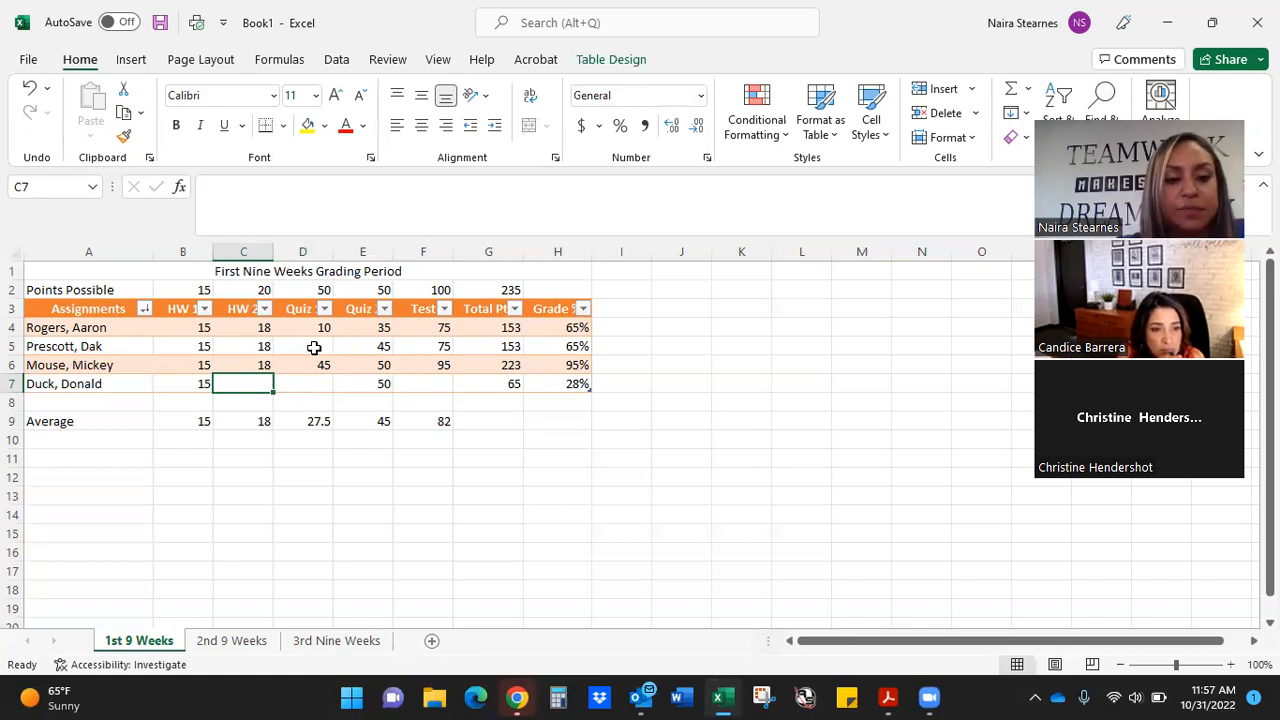
pyautogui.moveTo(192, 327); pyautogui.dragTo(441, 385)
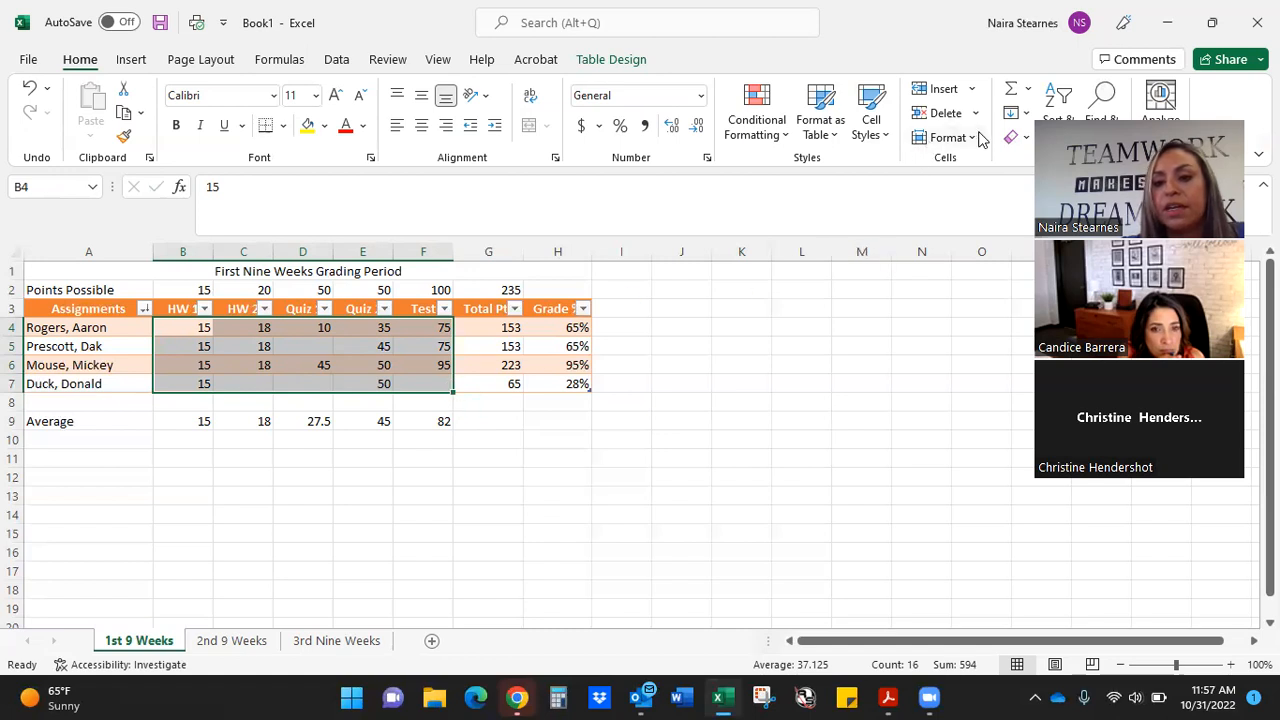
pyautogui.click(789, 143)
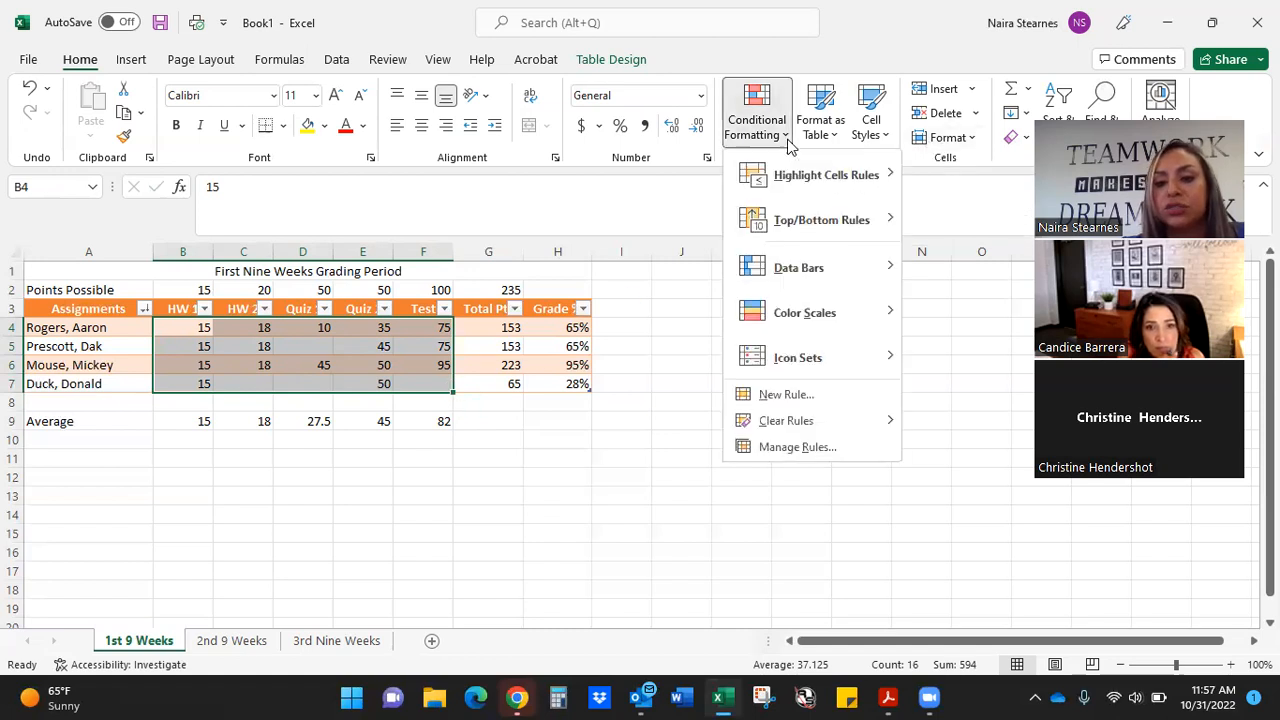
pyautogui.moveTo(789, 175)
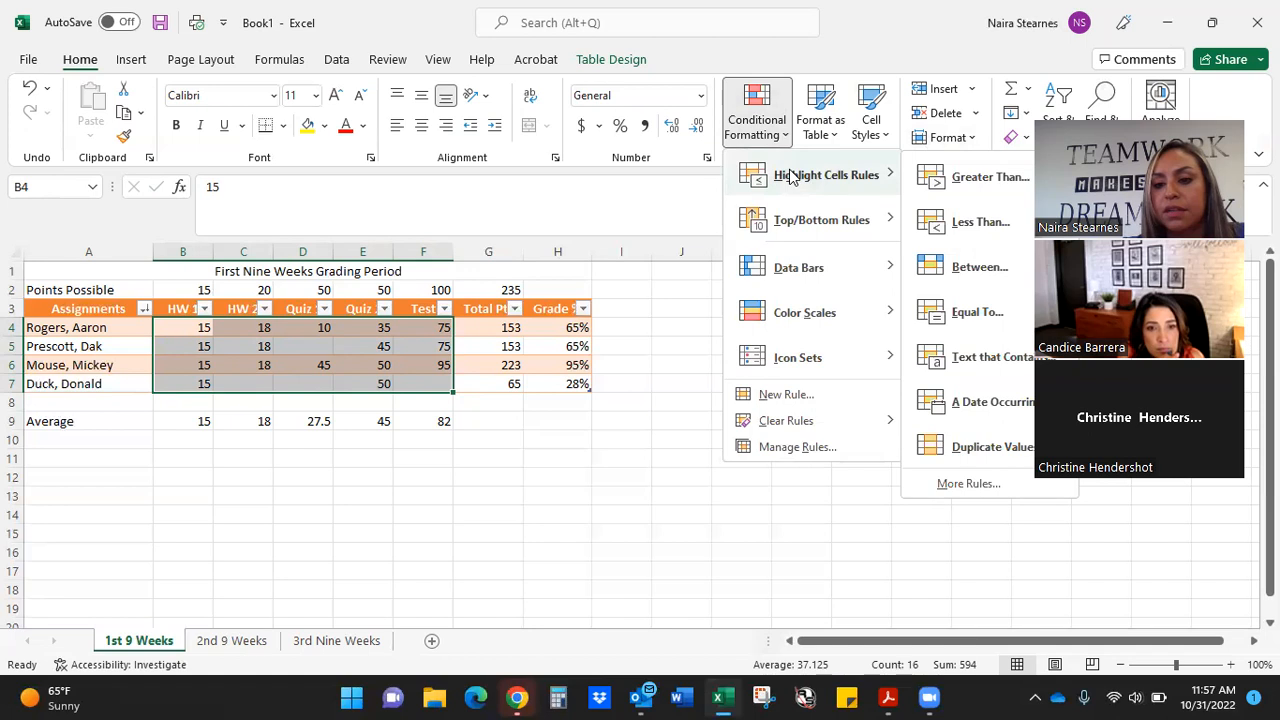
pyautogui.click(993, 360)
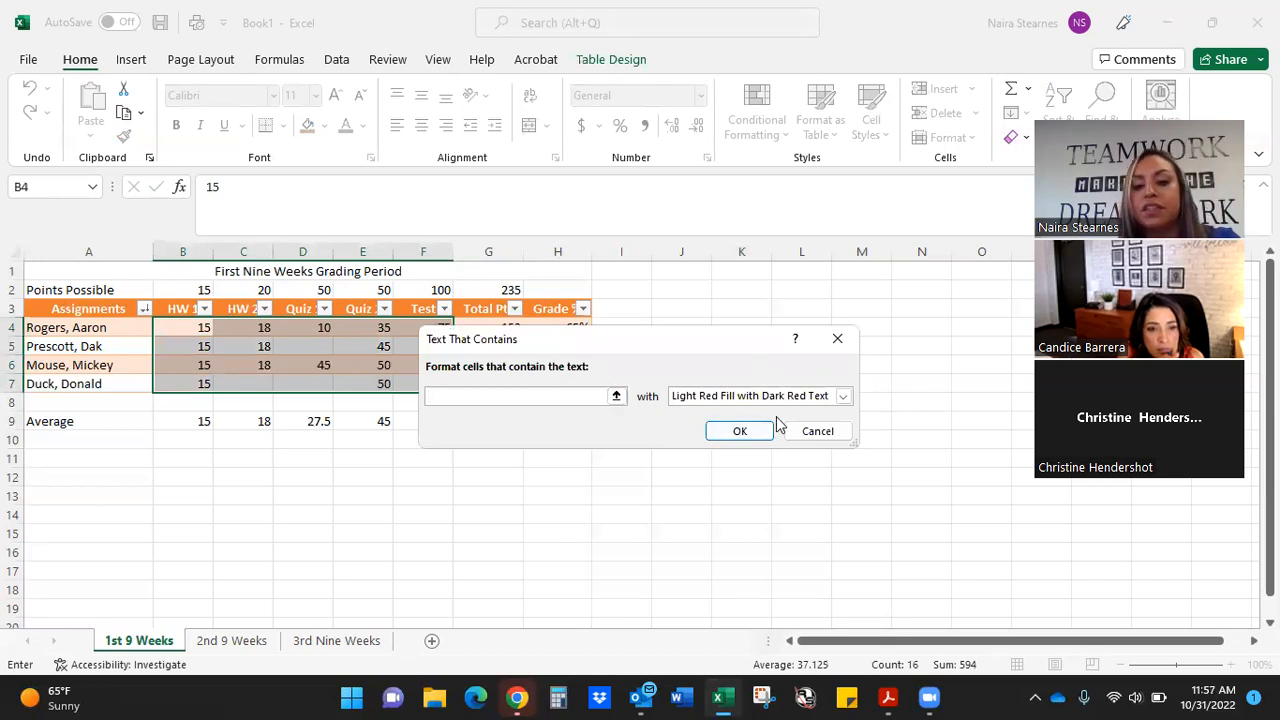
pyautogui.click(818, 436)
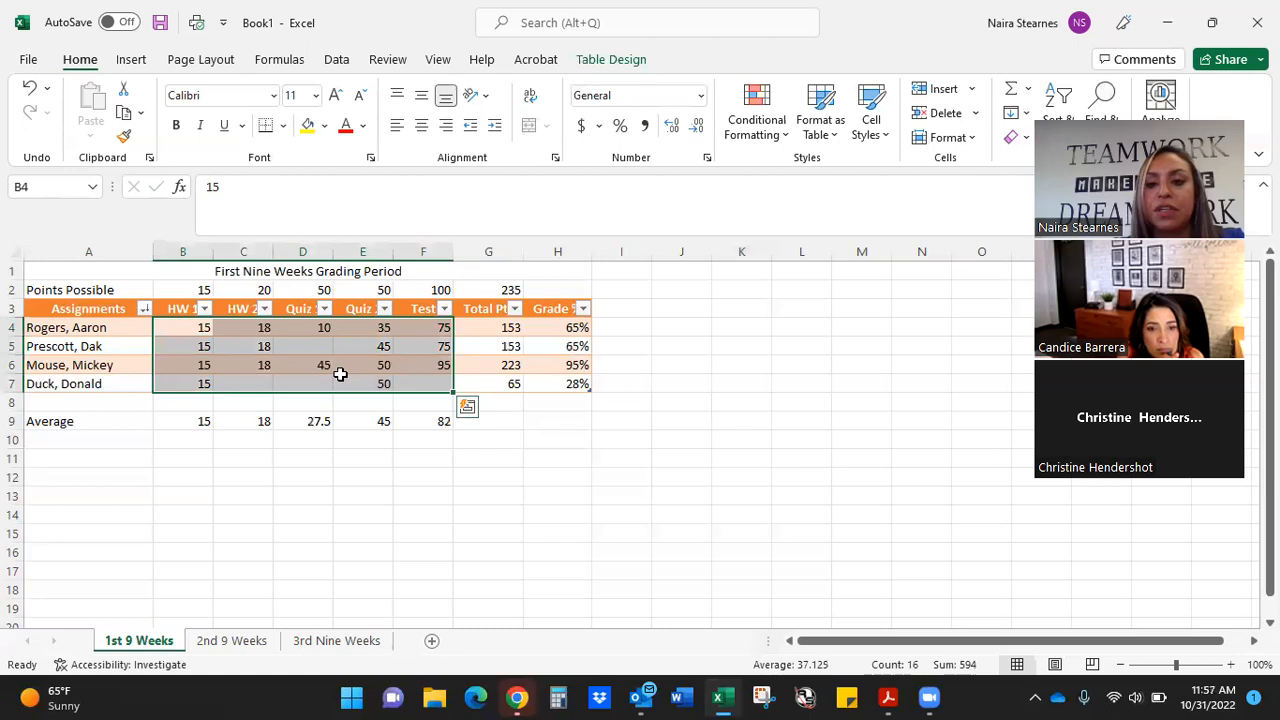
# Try to add an Equal To highlighting rule with an empty value to the scores in B4:F7
pyautogui.click(787, 137)
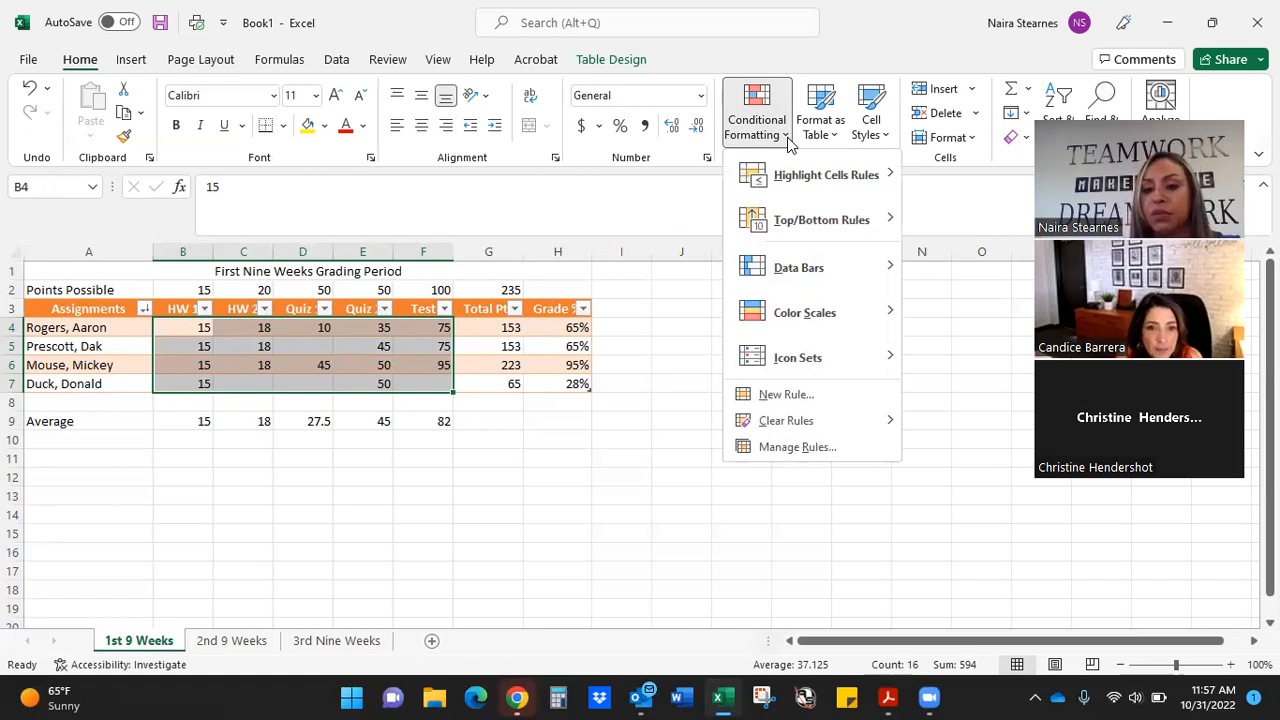
pyautogui.moveTo(795, 170)
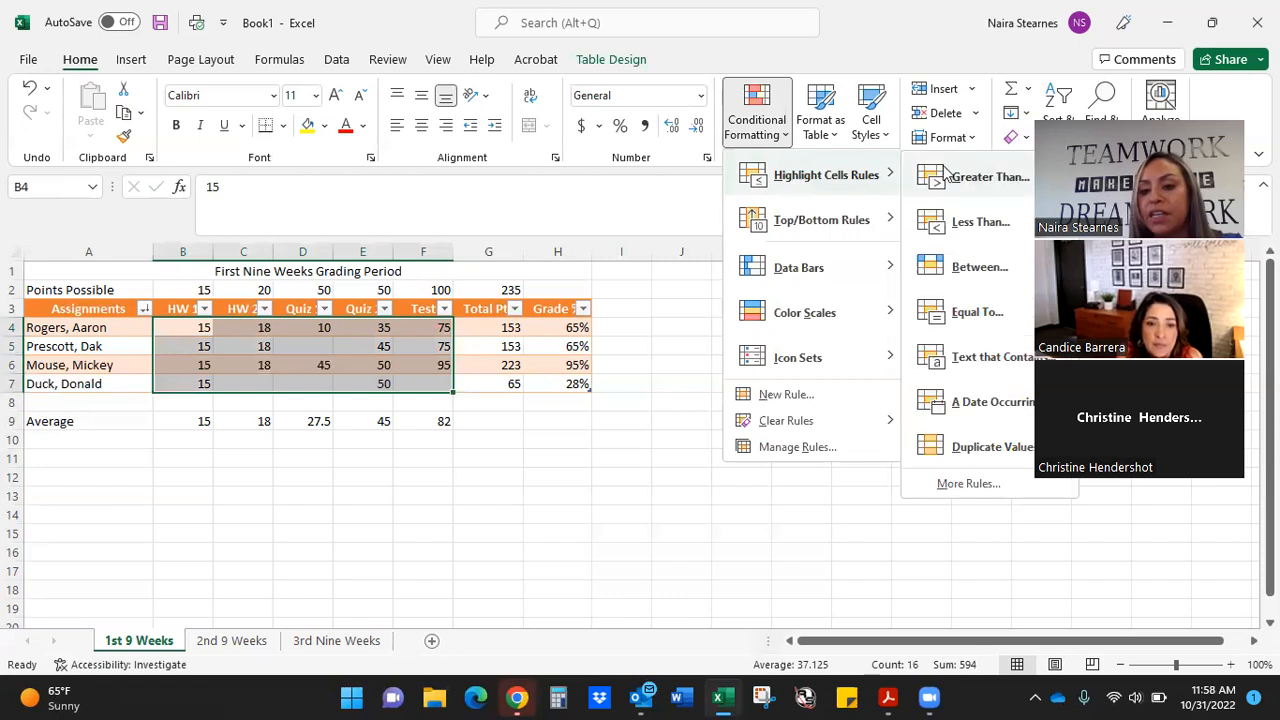
pyautogui.click(970, 314)
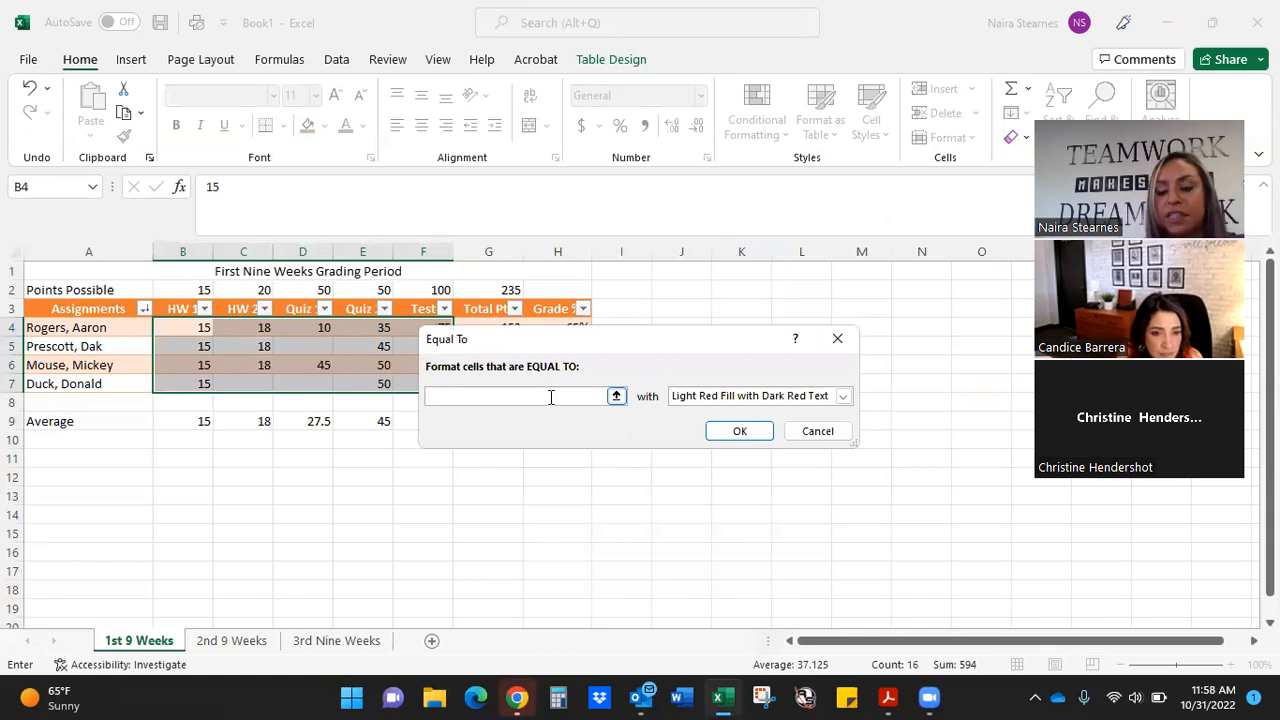
pyautogui.click(760, 432)
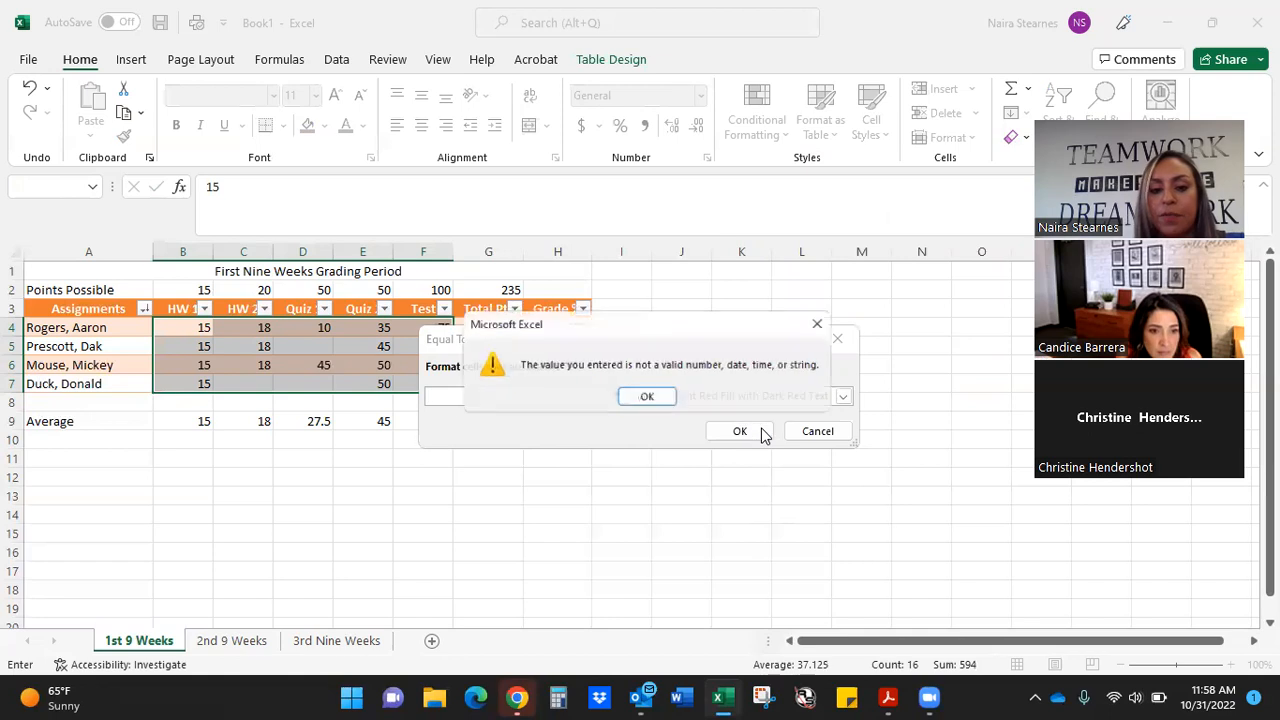
pyautogui.click(630, 399)
pyautogui.click(814, 431)
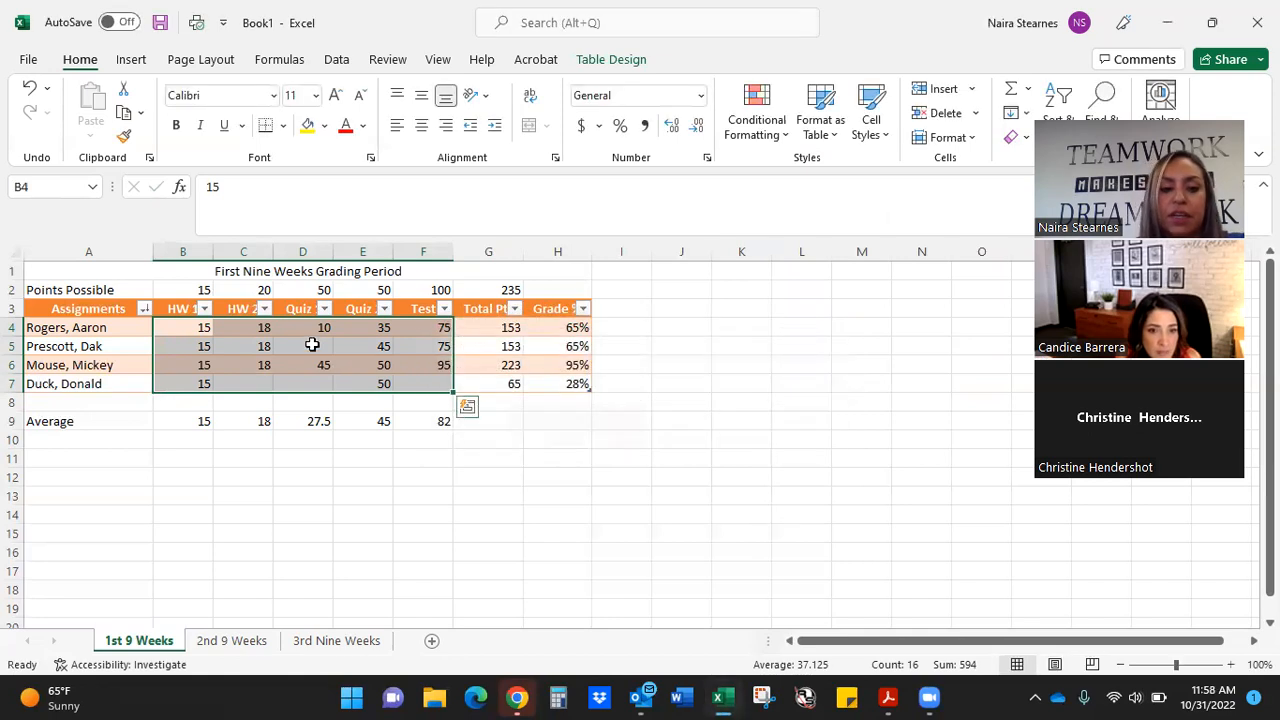
# Enter a score of 0 for the missing assignments in D5, D7, C7 and F7
pyautogui.click(295, 351)
pyautogui.write('0')
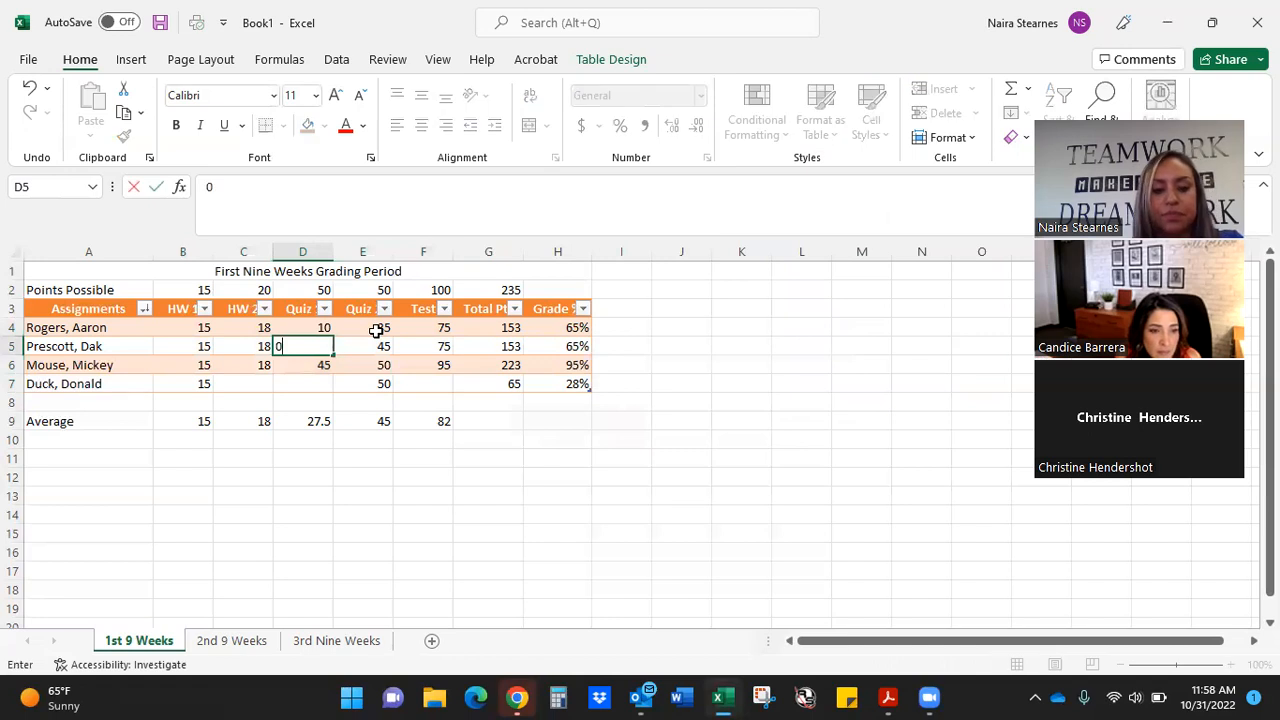
pyautogui.click(327, 381)
pyautogui.write('0')
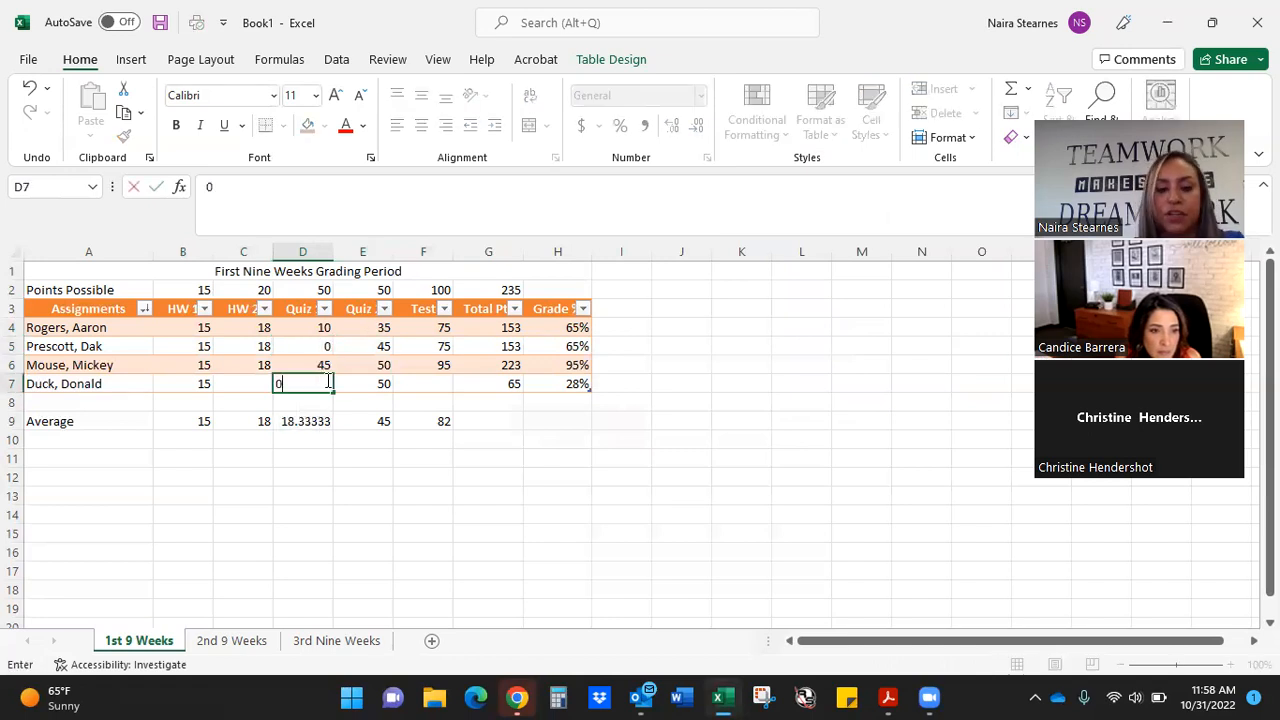
pyautogui.press('Left')
pyautogui.write('0')
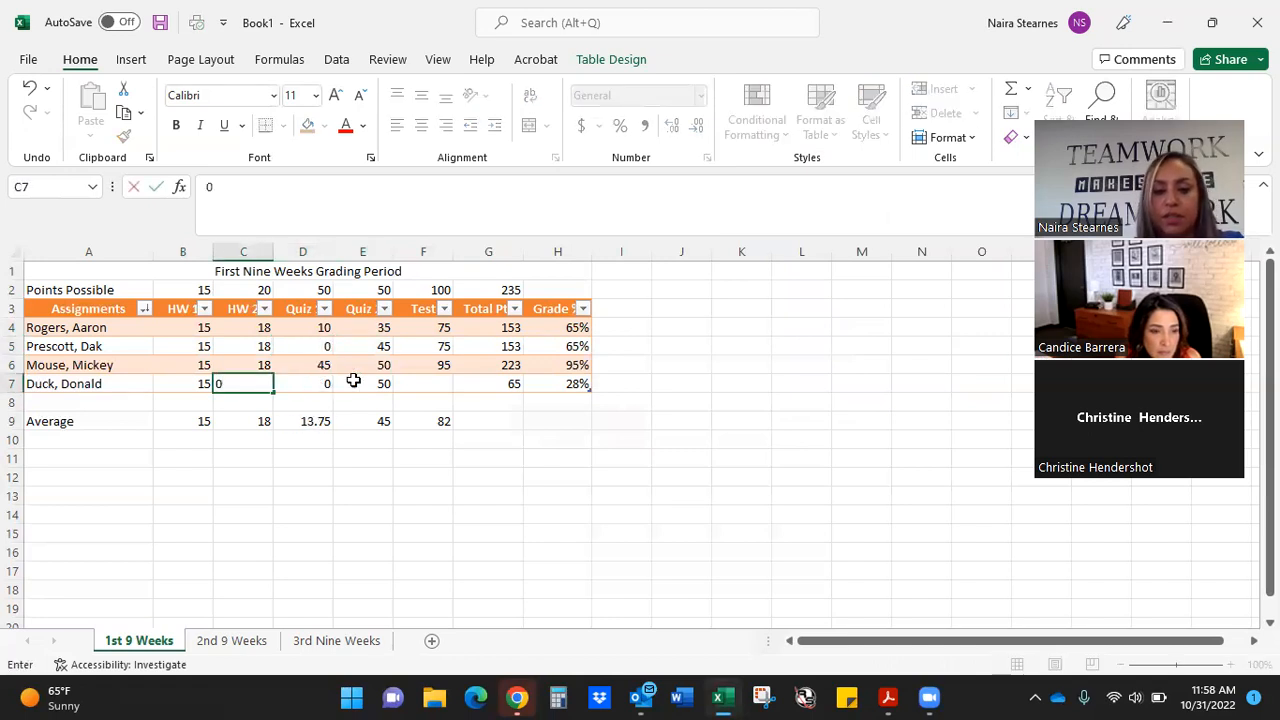
pyautogui.click(431, 378)
pyautogui.write('0')
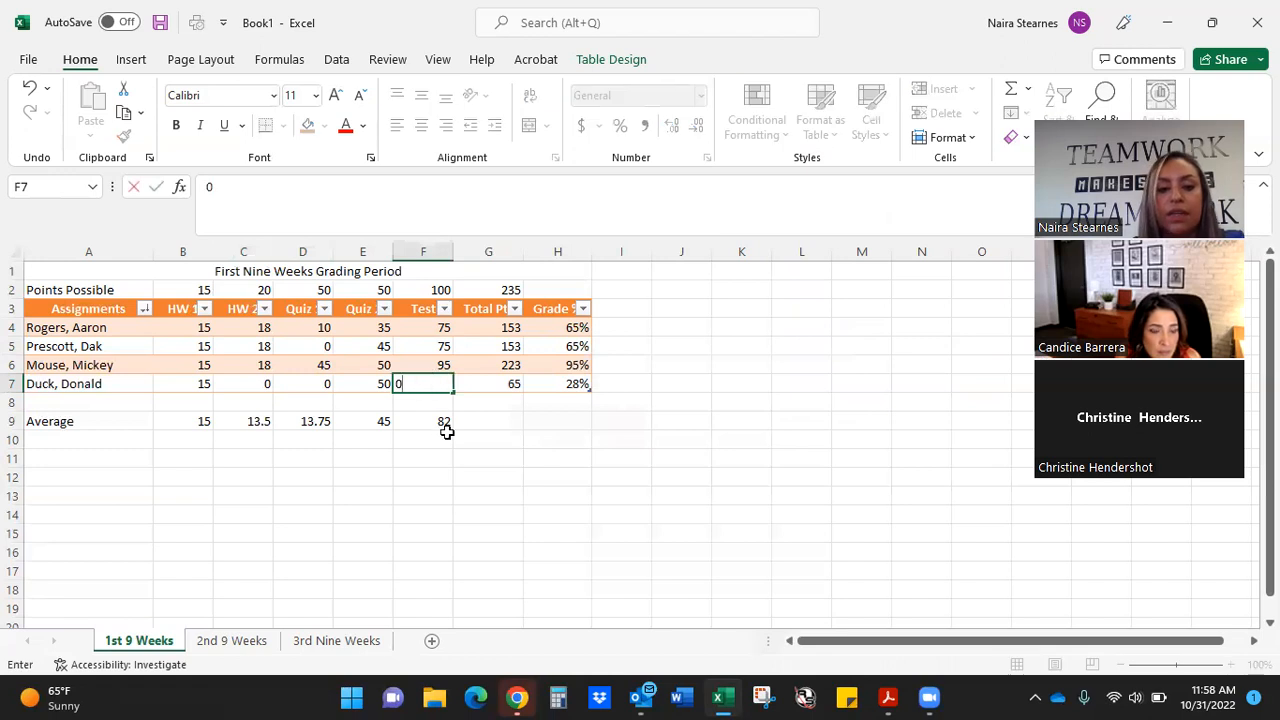
pyautogui.click(506, 421)
# Highlight scores in B4:F7 that are equal to 0 with Light Red Fill with Dark Red Text
pyautogui.moveTo(171, 328); pyautogui.dragTo(421, 378)
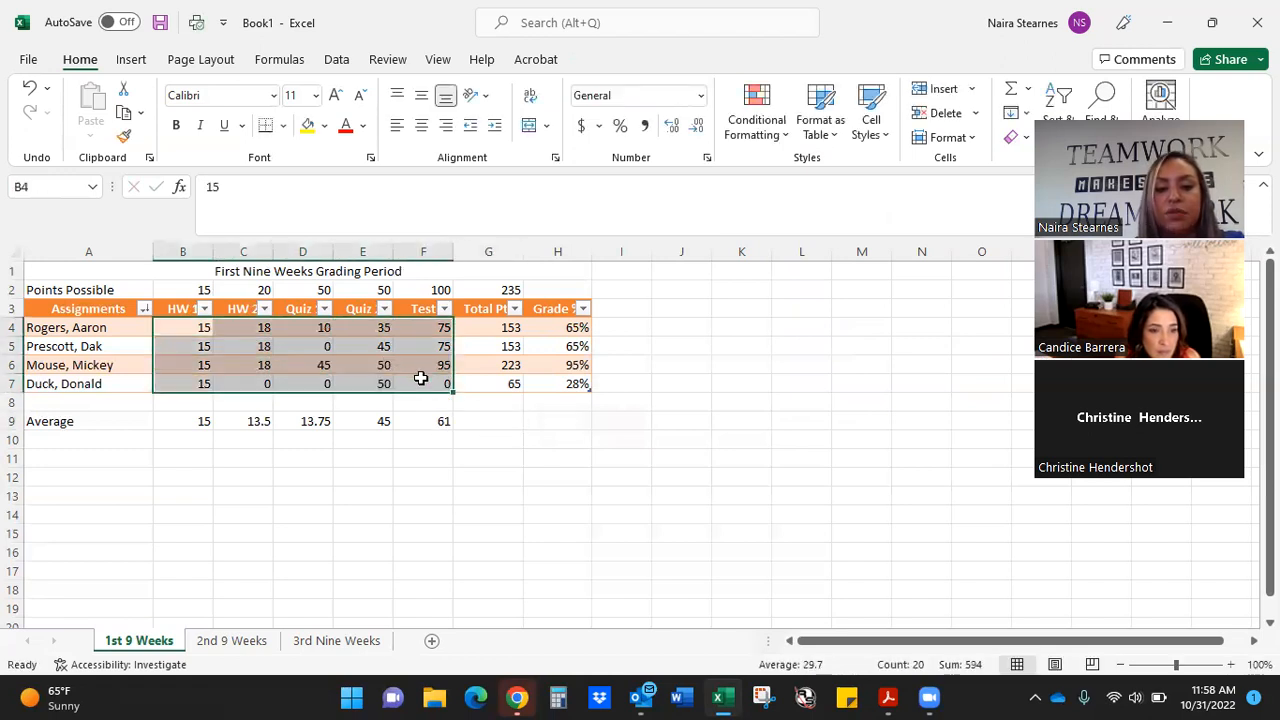
pyautogui.click(786, 132)
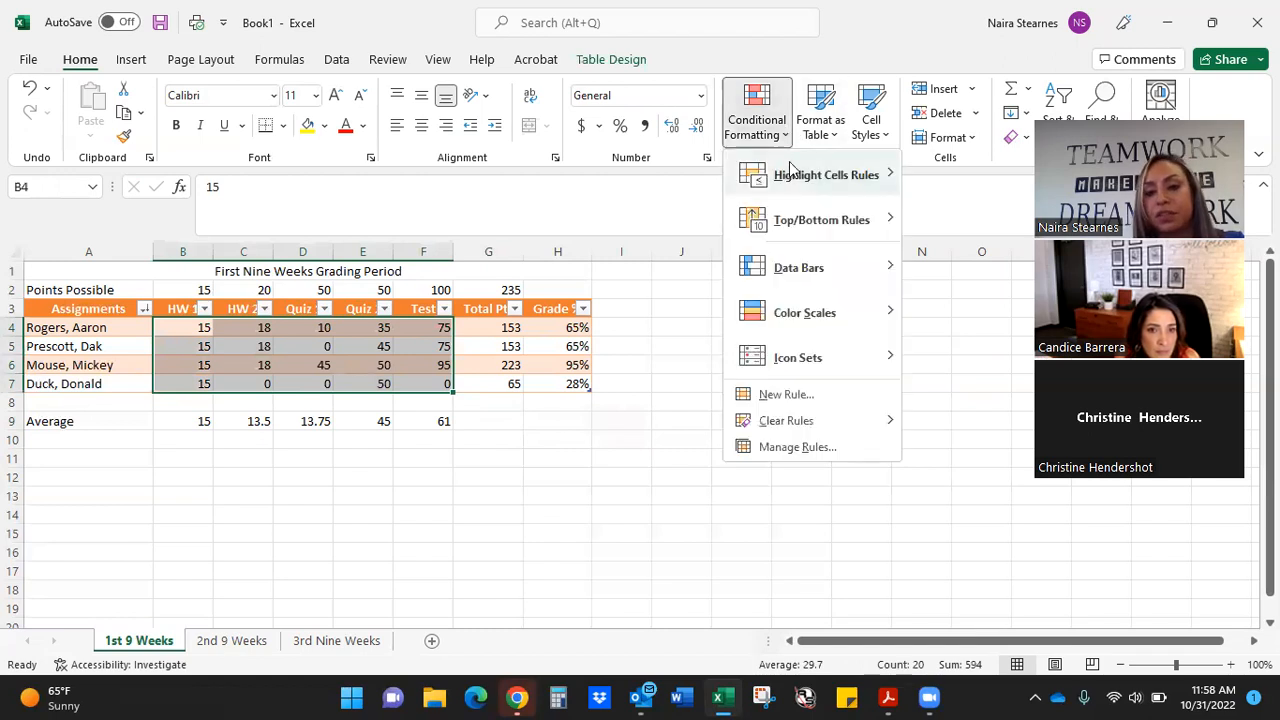
pyautogui.moveTo(790, 168)
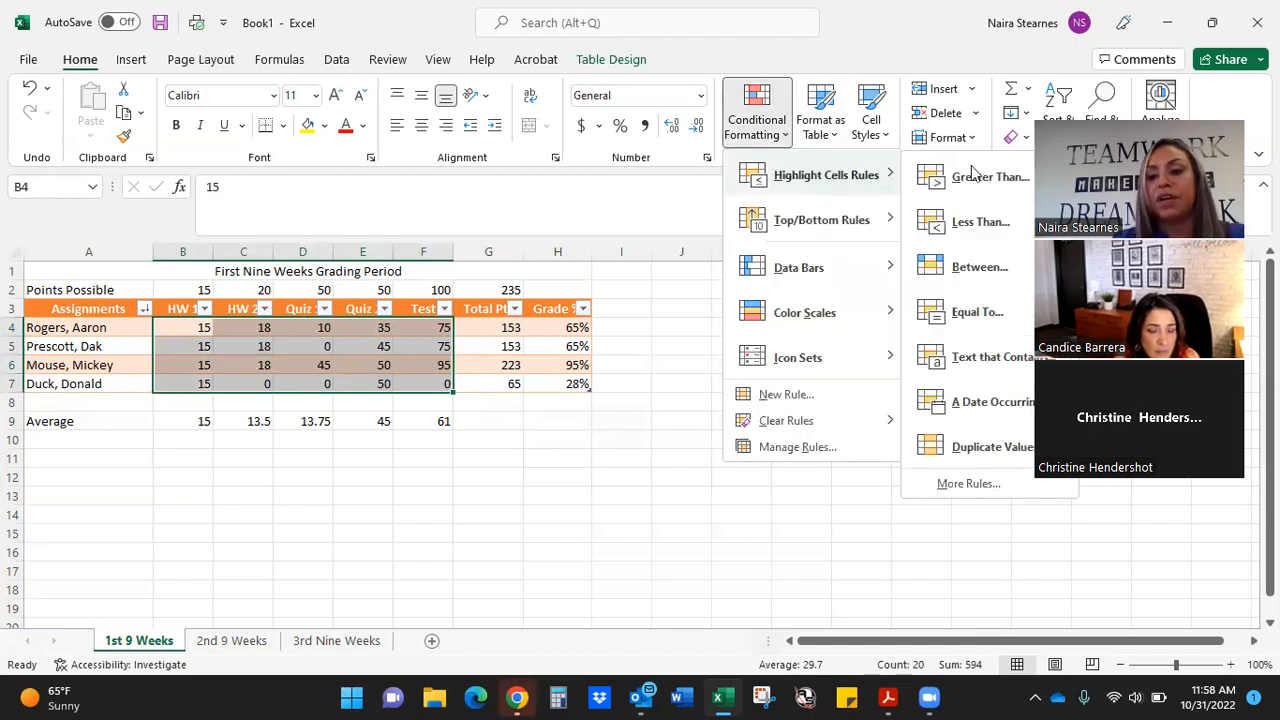
pyautogui.click(978, 316)
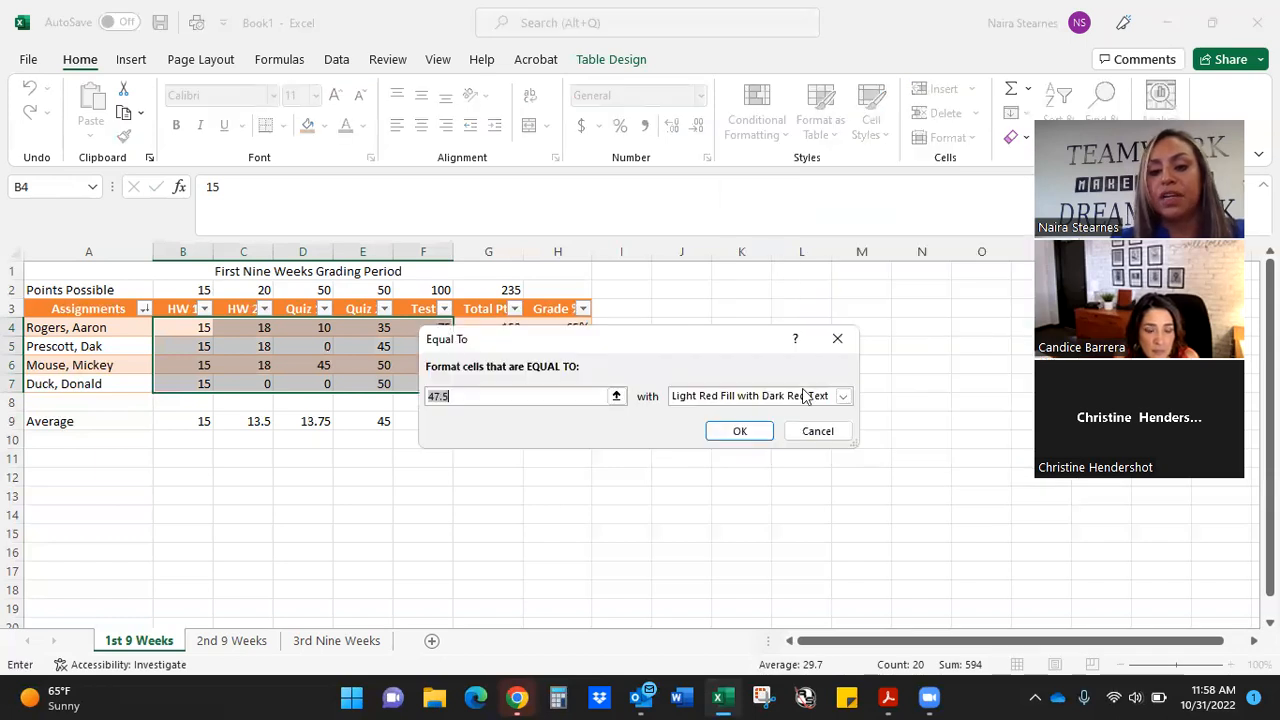
pyautogui.write('0')
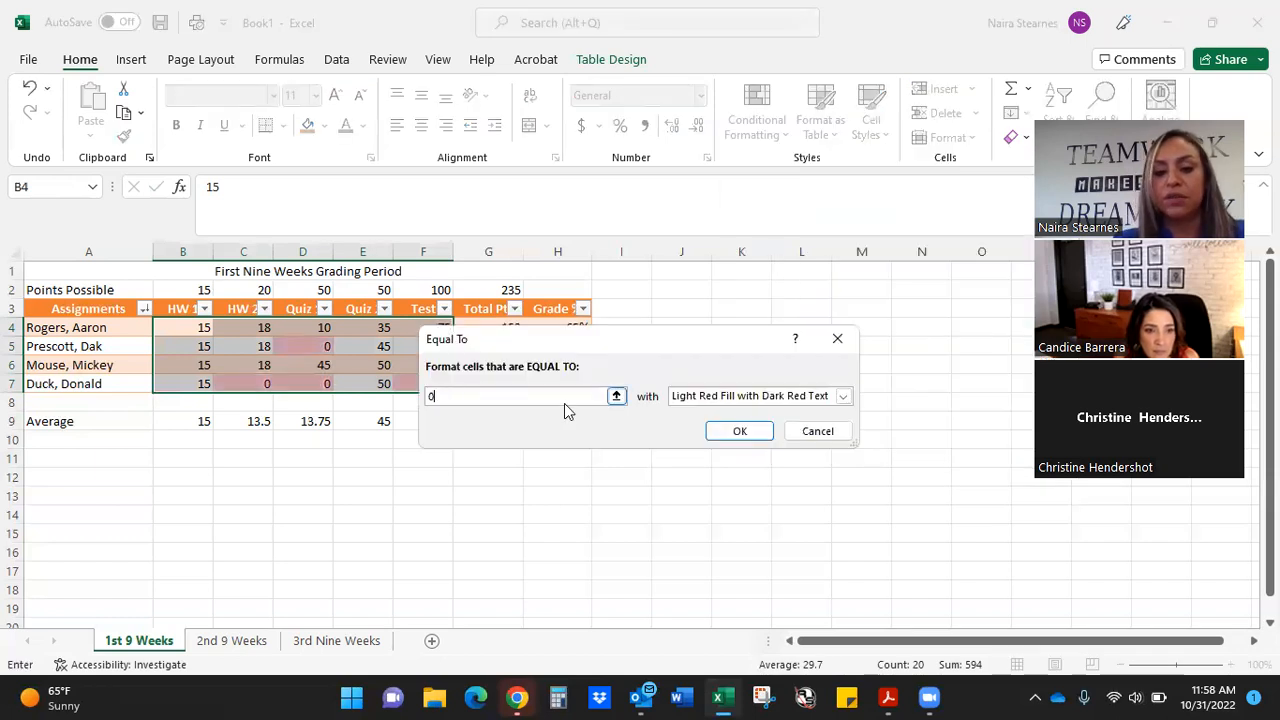
pyautogui.click(740, 431)
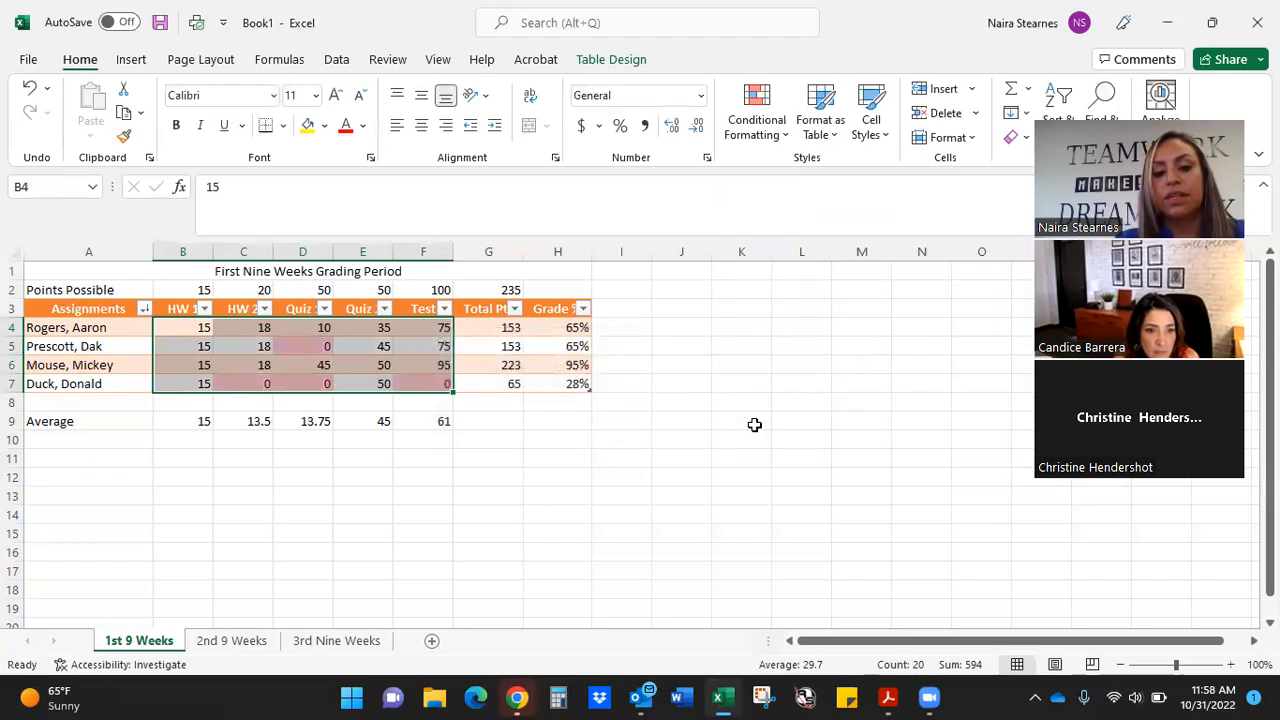
pyautogui.click(553, 456)
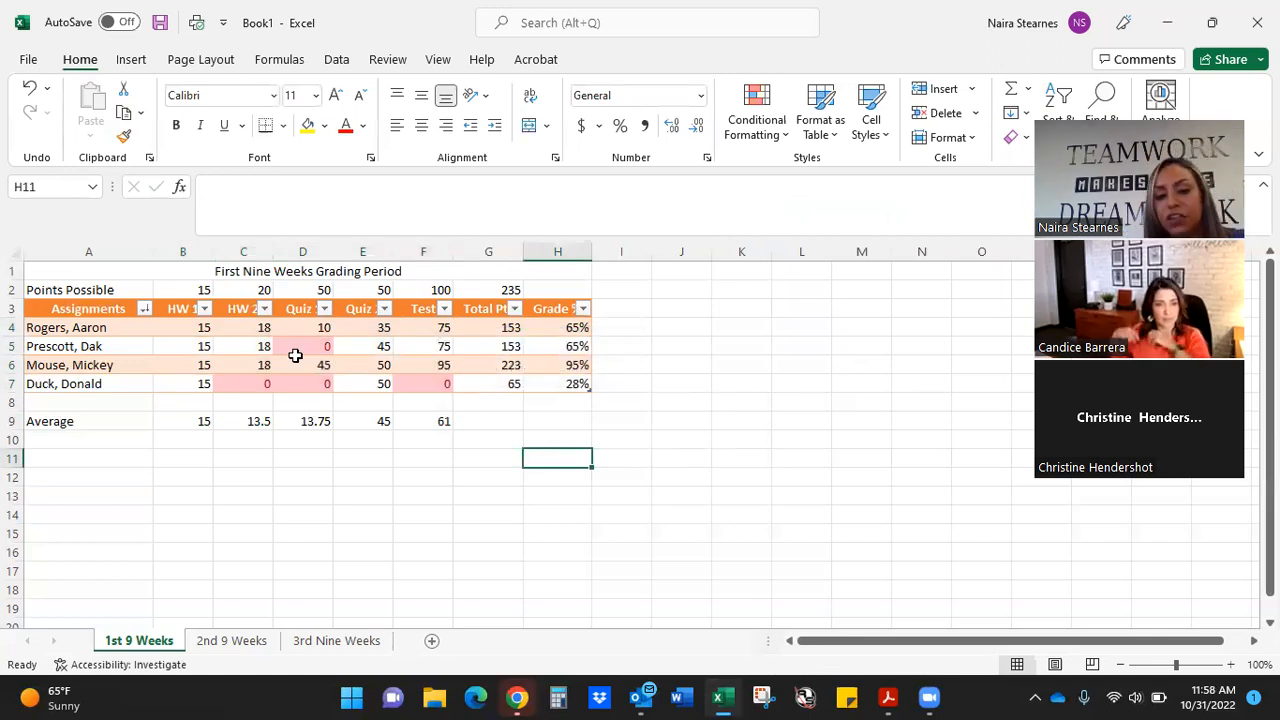
pyautogui.click(249, 385)
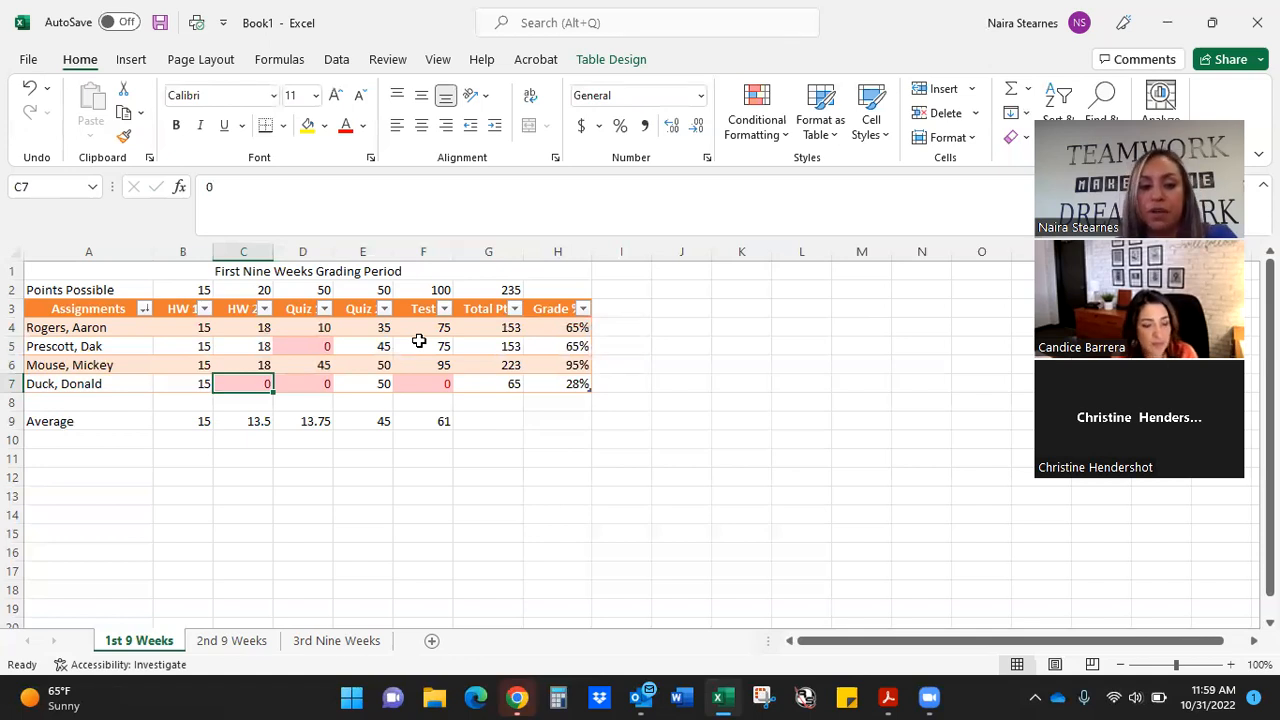
# Try highlighting scores less than 70 in B4:F7 with Yellow Fill with Dark Yellow Text, and undo that rule
pyautogui.moveTo(186, 327); pyautogui.dragTo(417, 381)
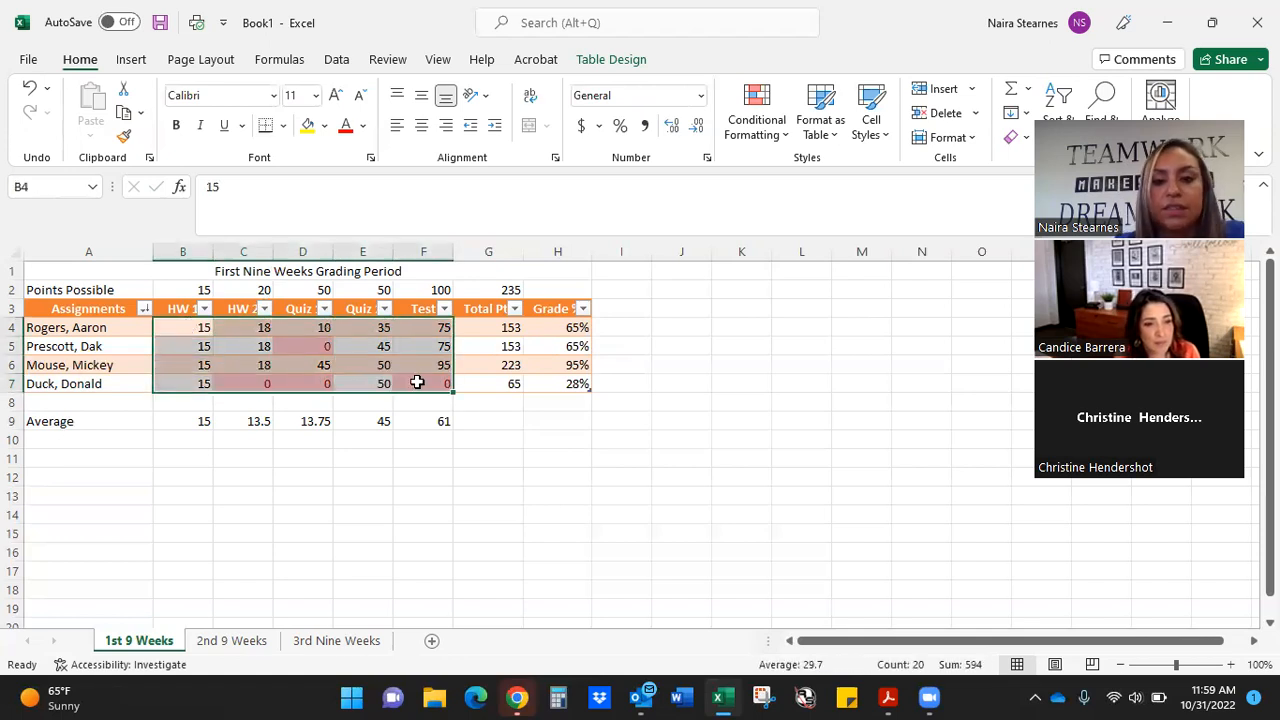
pyautogui.click(786, 142)
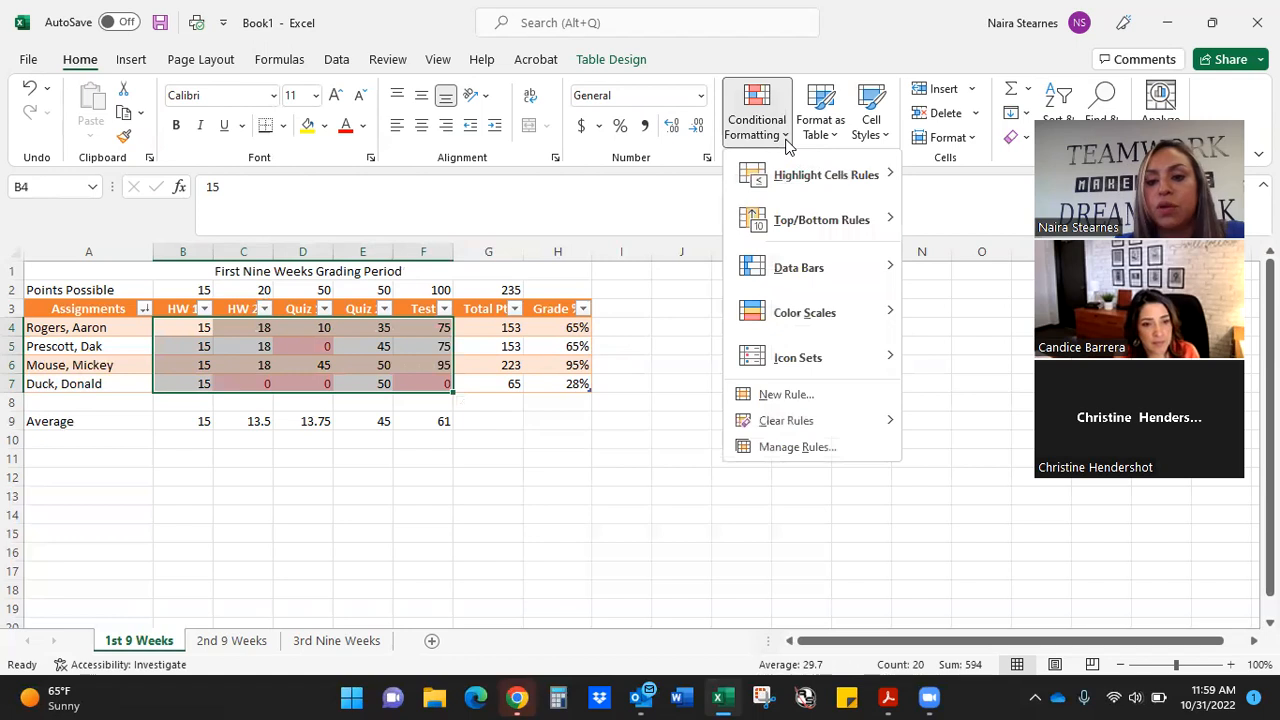
pyautogui.moveTo(787, 175)
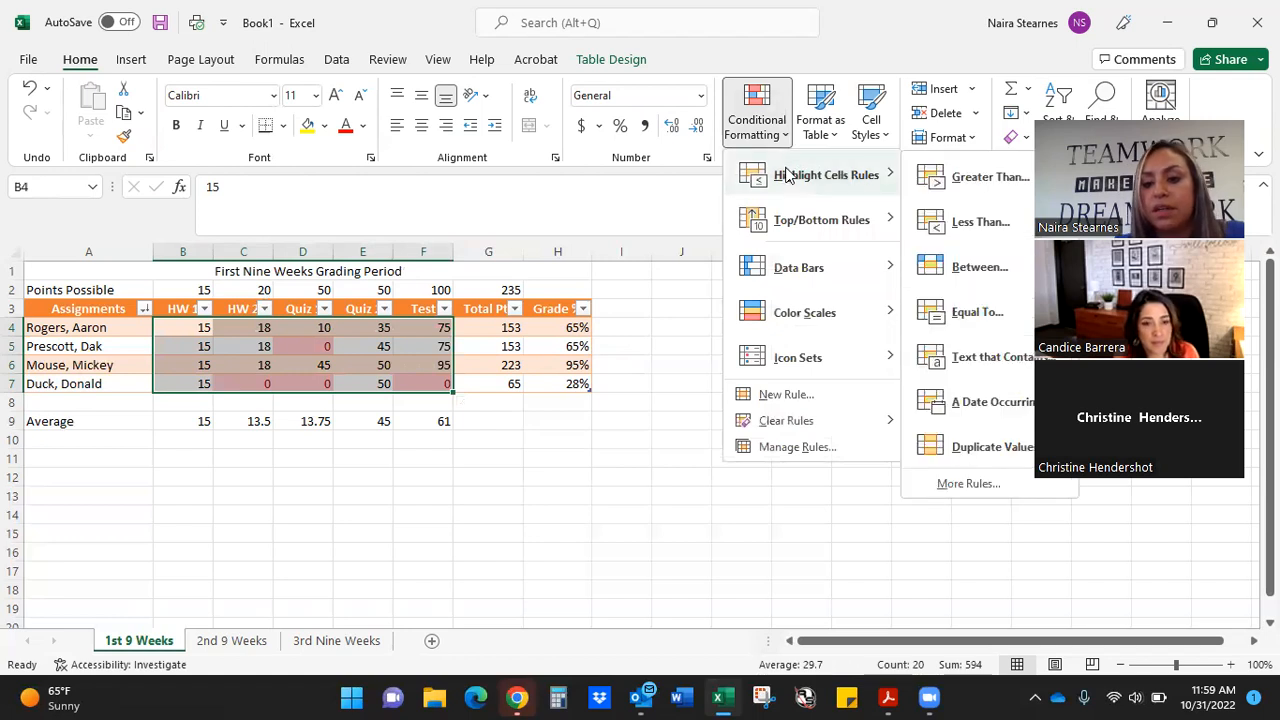
pyautogui.click(940, 225)
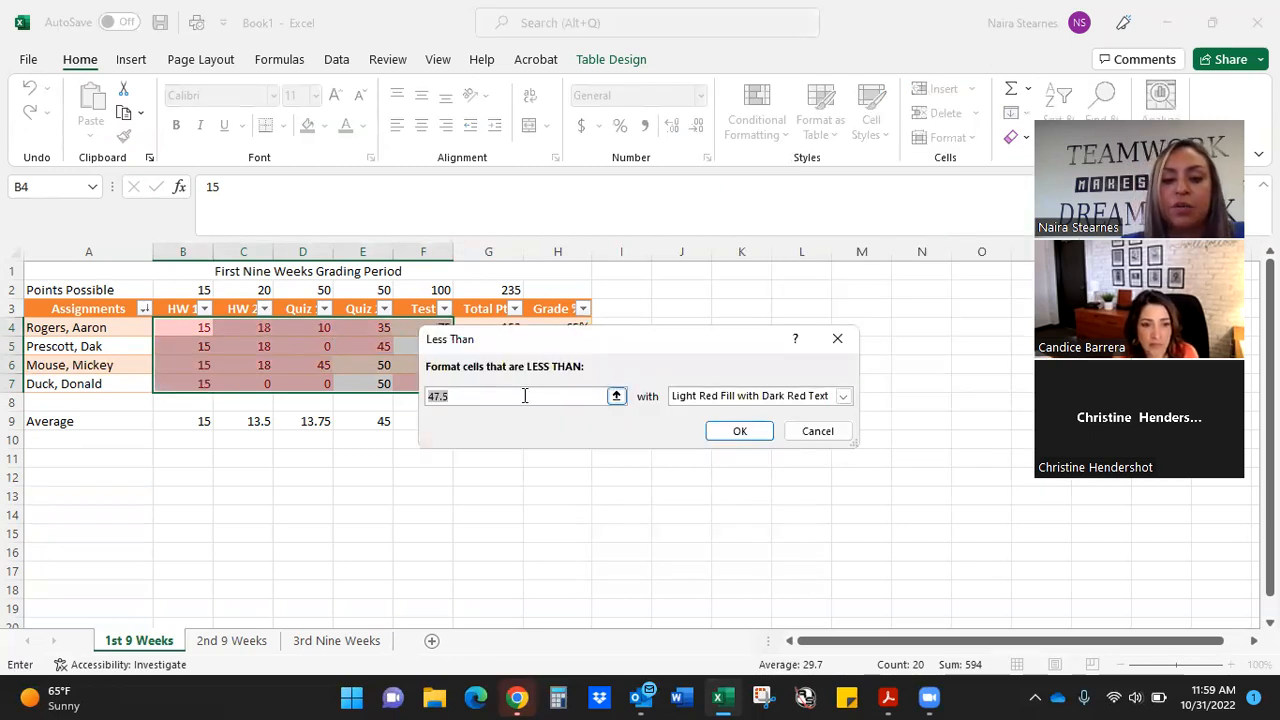
pyautogui.write('70')
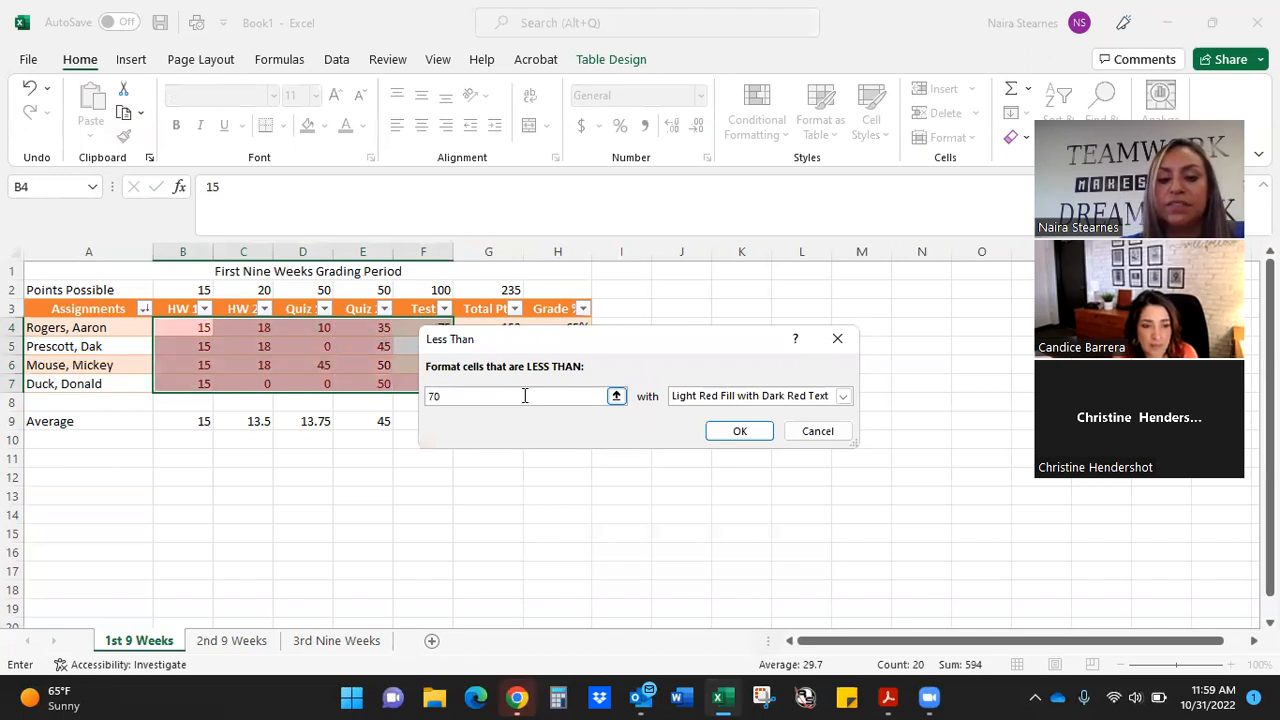
pyautogui.click(843, 397)
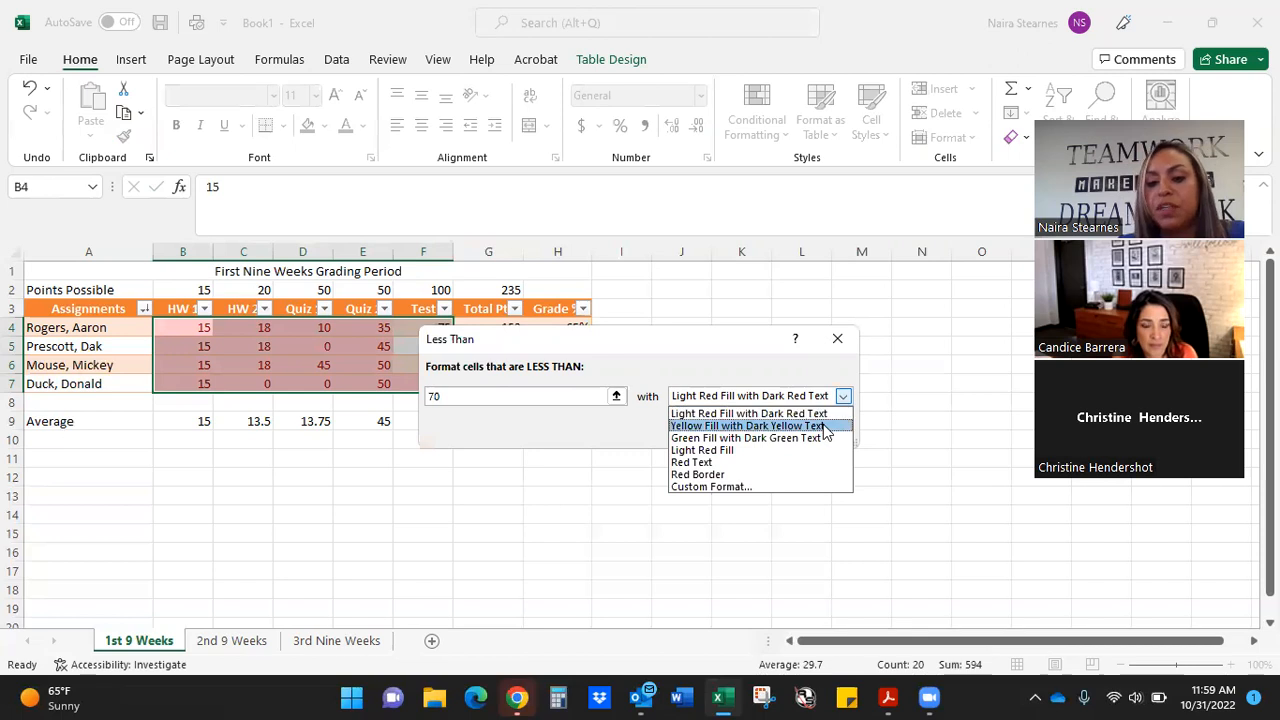
pyautogui.click(826, 426)
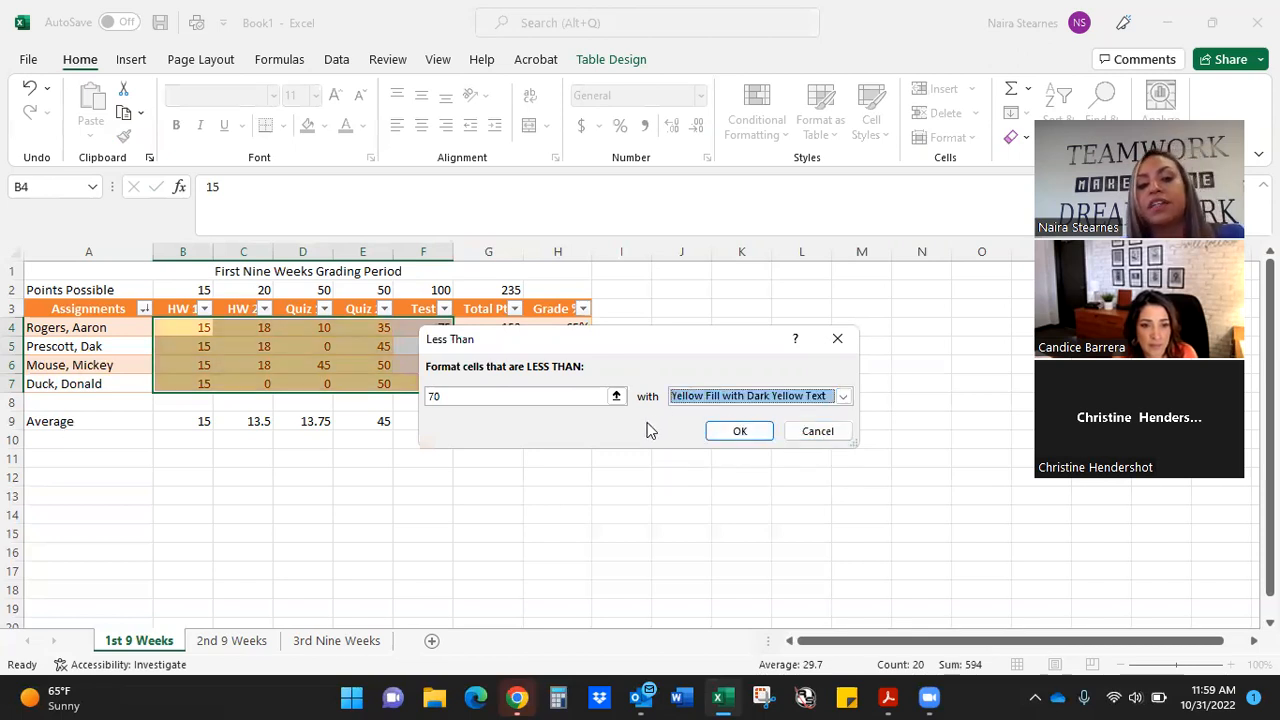
pyautogui.click(727, 432)
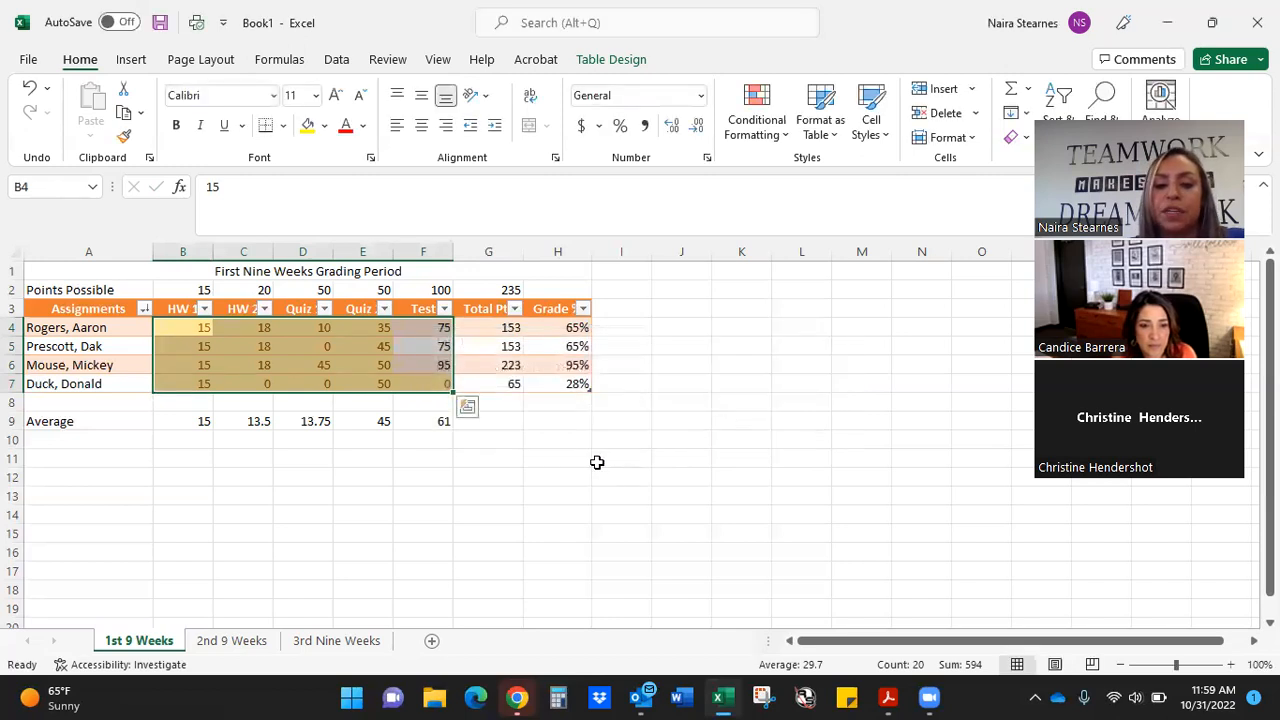
pyautogui.click(597, 461)
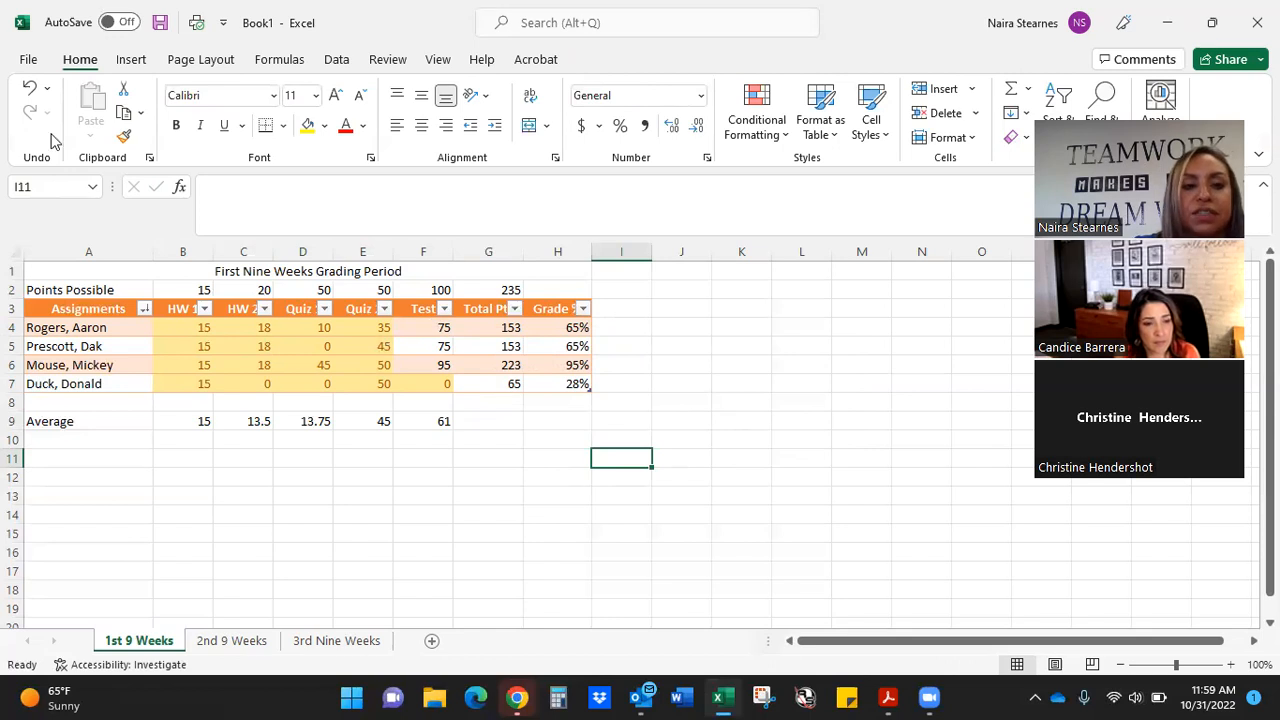
pyautogui.click(30, 88)
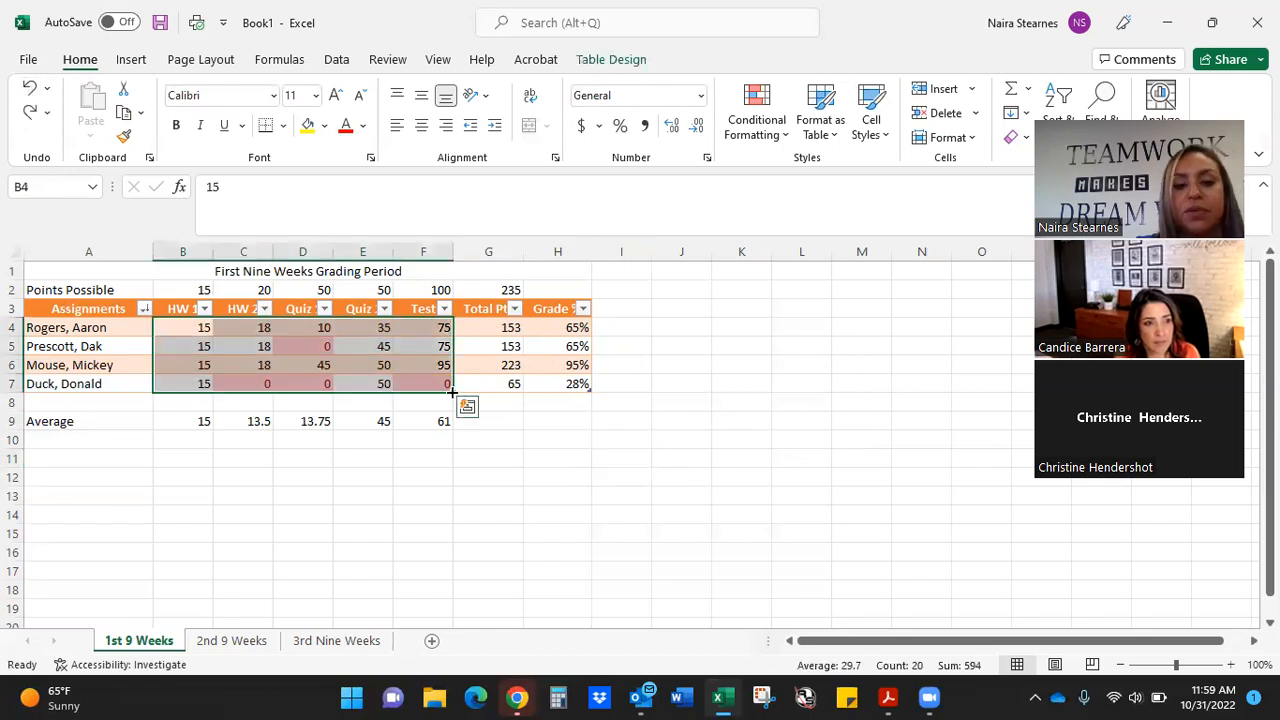
pyautogui.click(500, 494)
# Highlight Test scores in F4:F7 that are less than 70 with Yellow Fill with Dark Yellow Text
pyautogui.moveTo(436, 326); pyautogui.dragTo(444, 378)
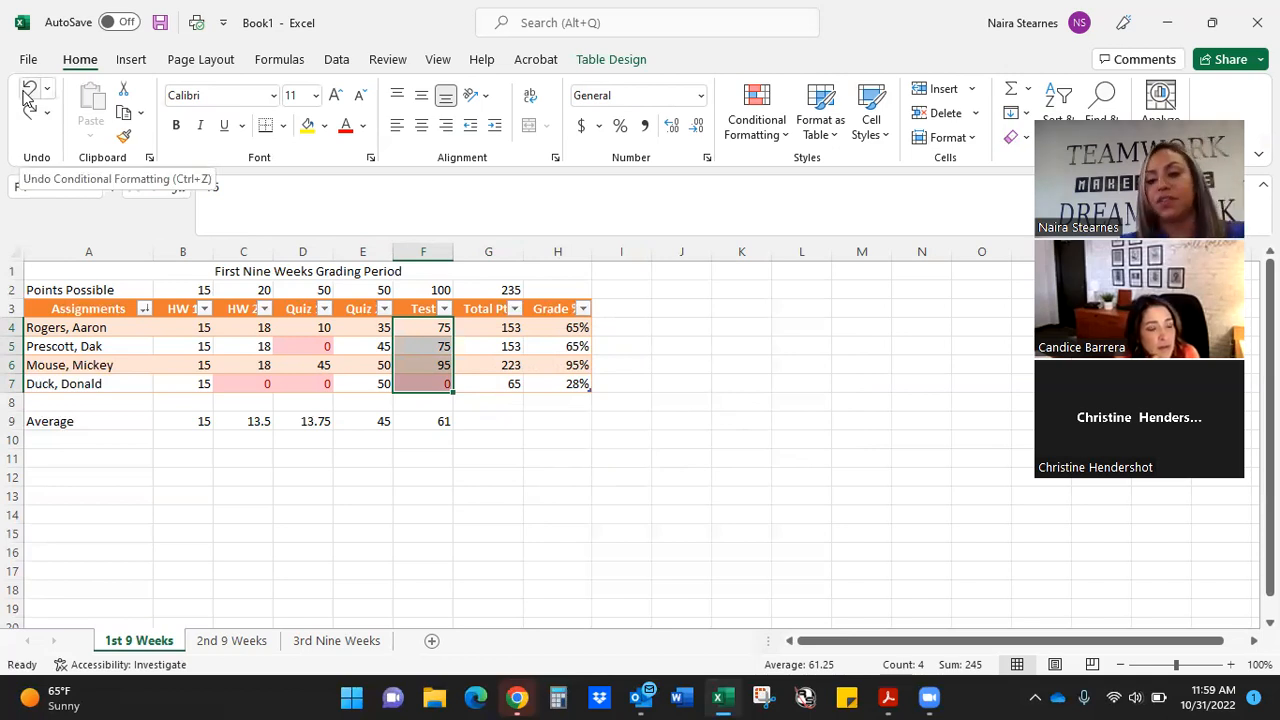
pyautogui.click(531, 517)
pyautogui.moveTo(441, 327); pyautogui.dragTo(441, 384)
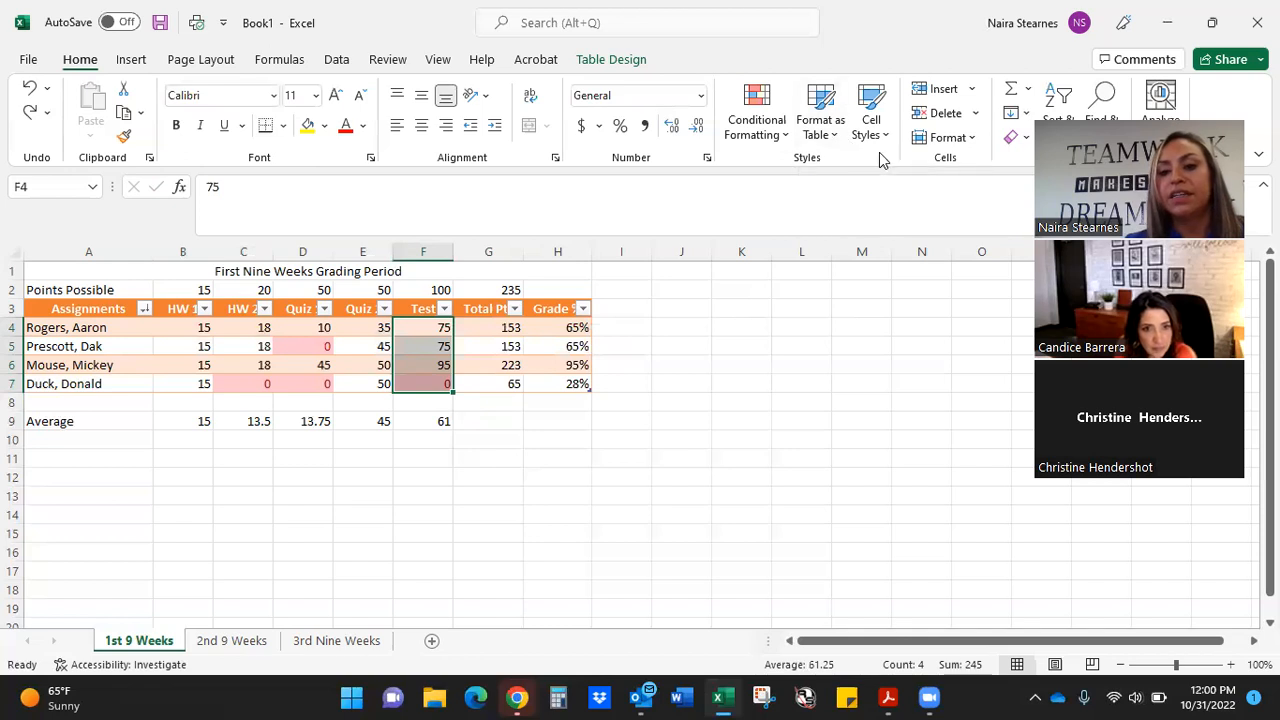
pyautogui.click(788, 138)
pyautogui.moveTo(790, 220)
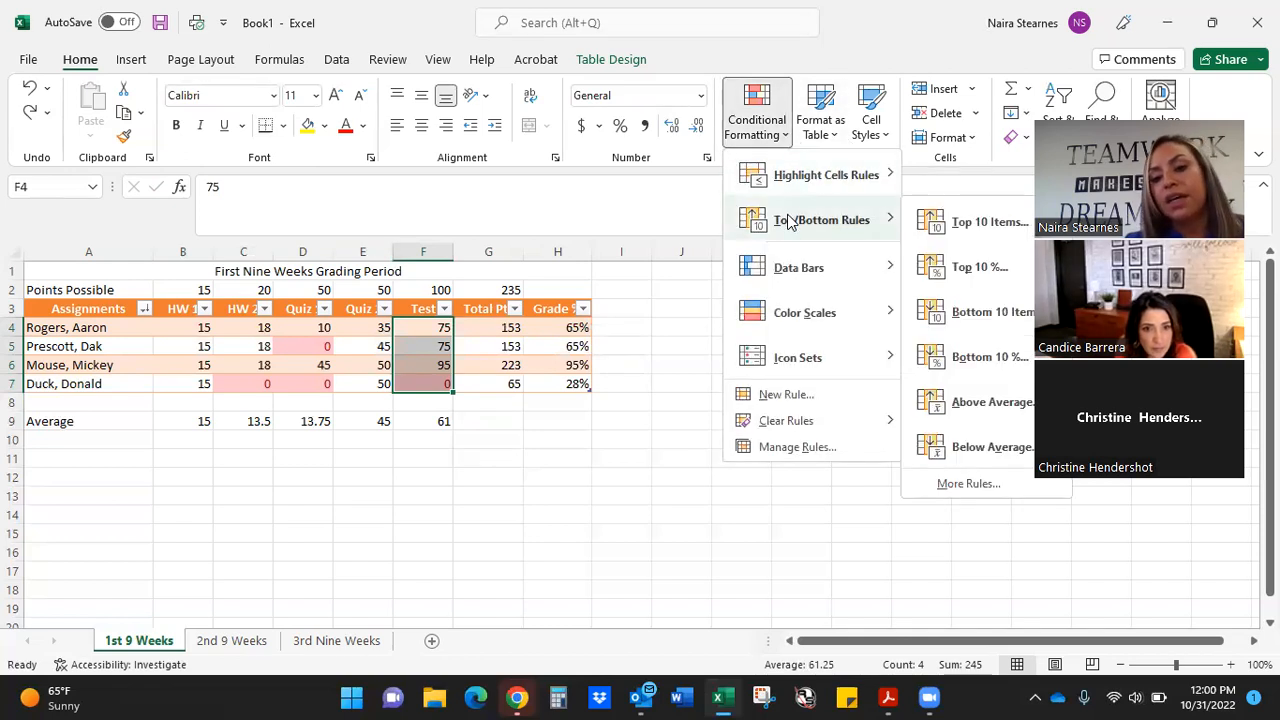
pyautogui.moveTo(790, 172)
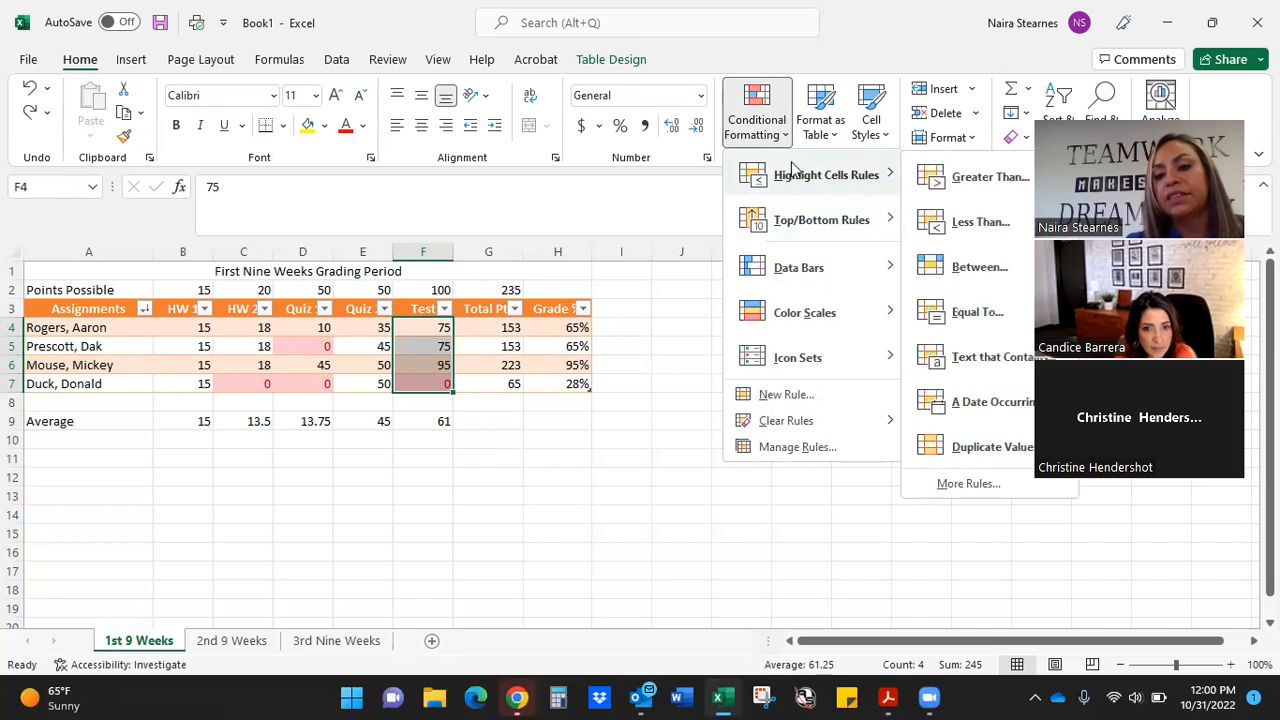
pyautogui.click(967, 224)
pyautogui.write('70')
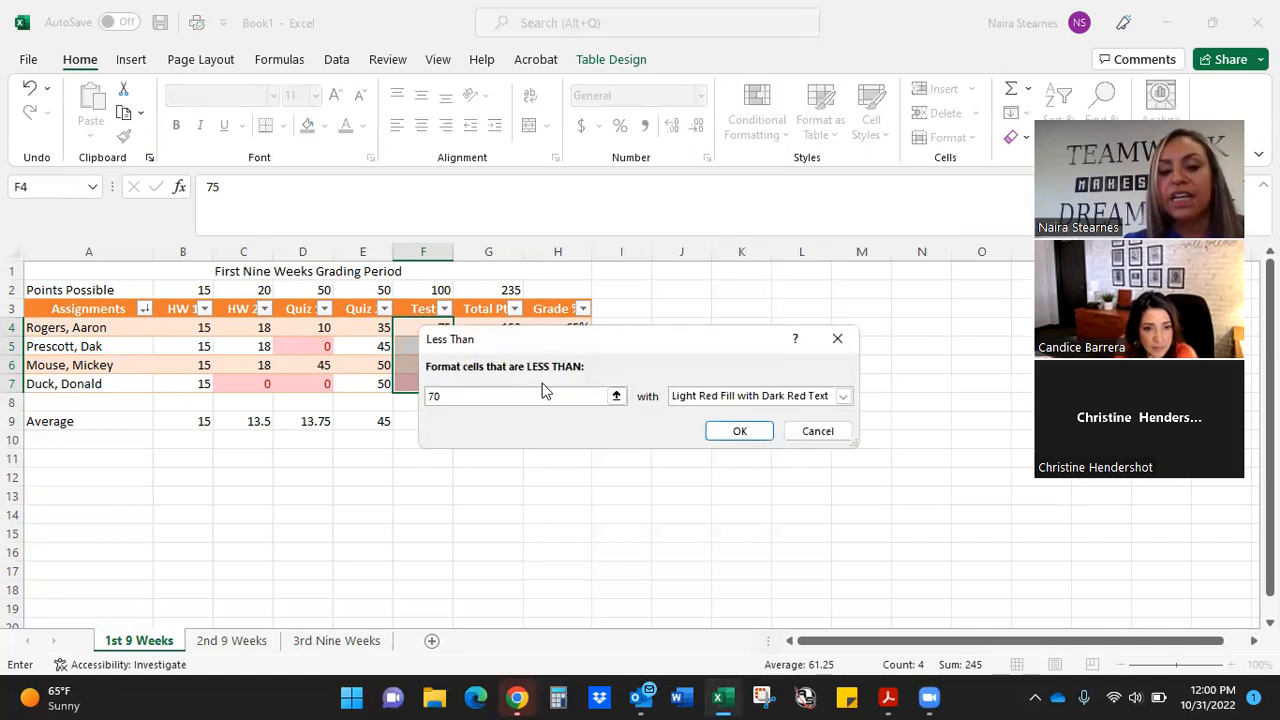
pyautogui.click(843, 396)
pyautogui.click(816, 427)
pyautogui.click(760, 431)
pyautogui.click(465, 474)
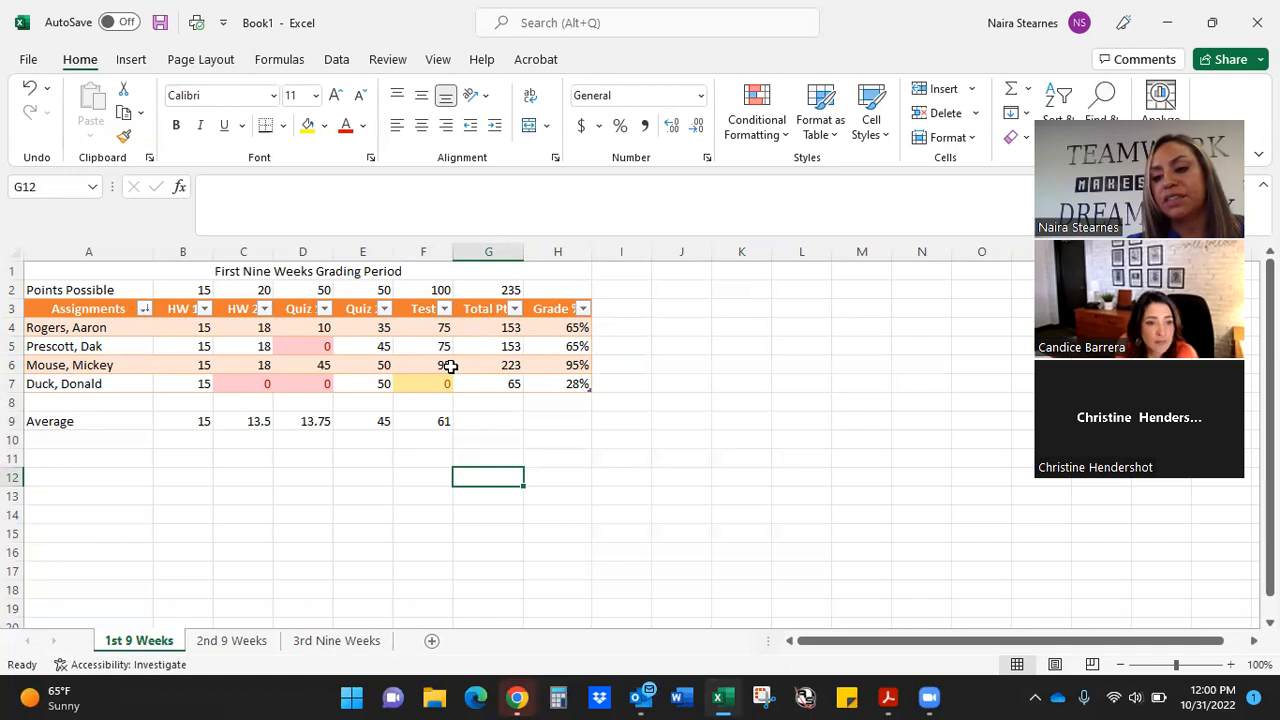
# Look over the sort and filter options of the Test column without applying any
pyautogui.click(444, 310)
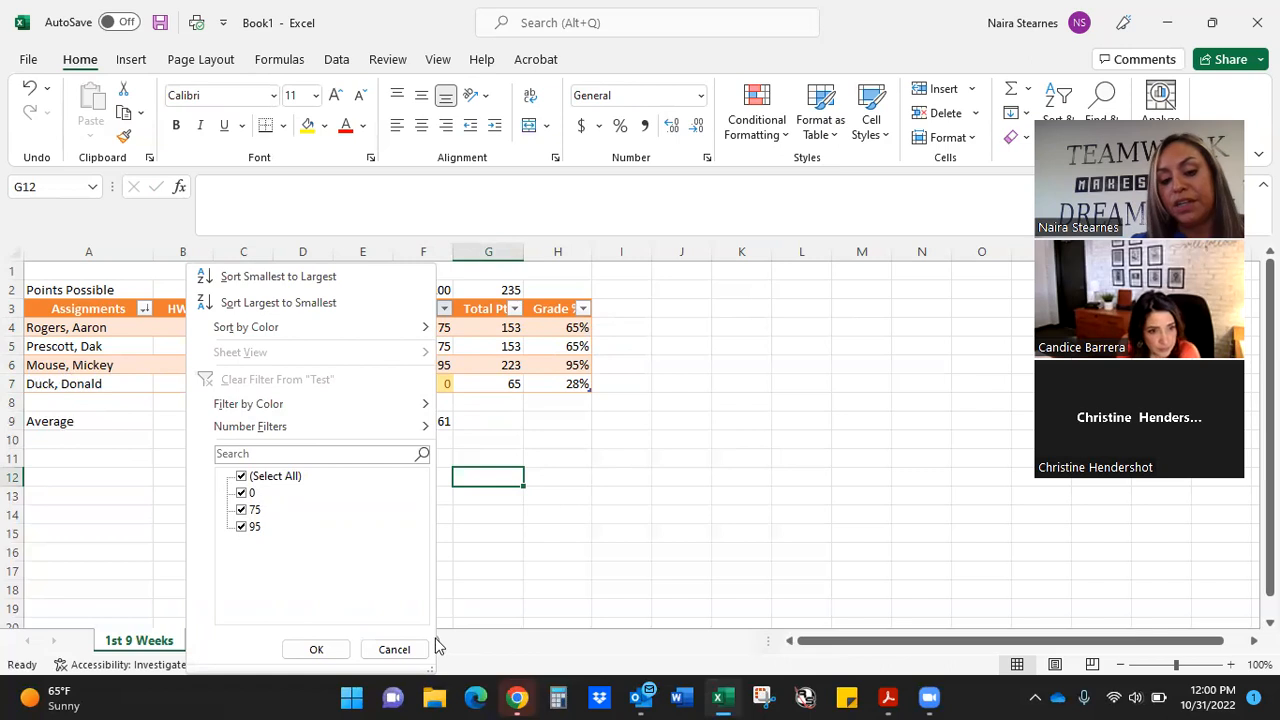
pyautogui.click(393, 650)
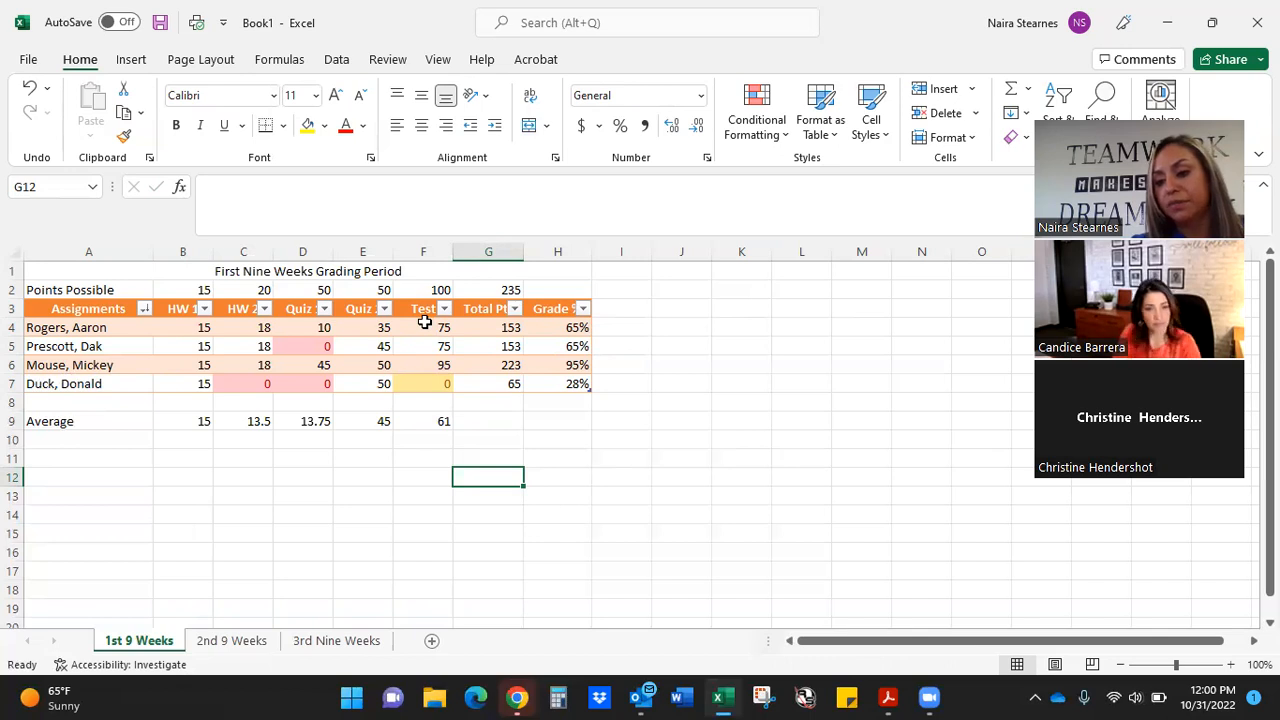
pyautogui.click(382, 439)
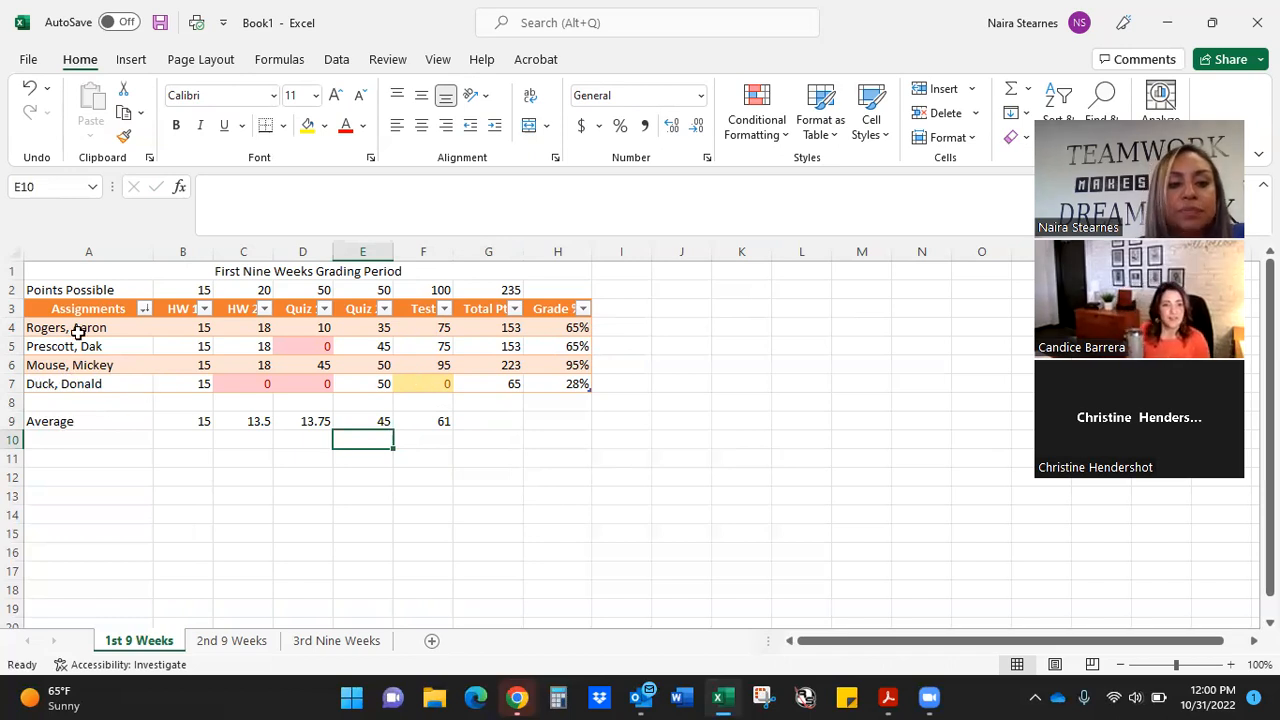
# Make the title "First Nine Weeks Grading Period" bold and enlarge its font size to 14
pyautogui.click(152, 269)
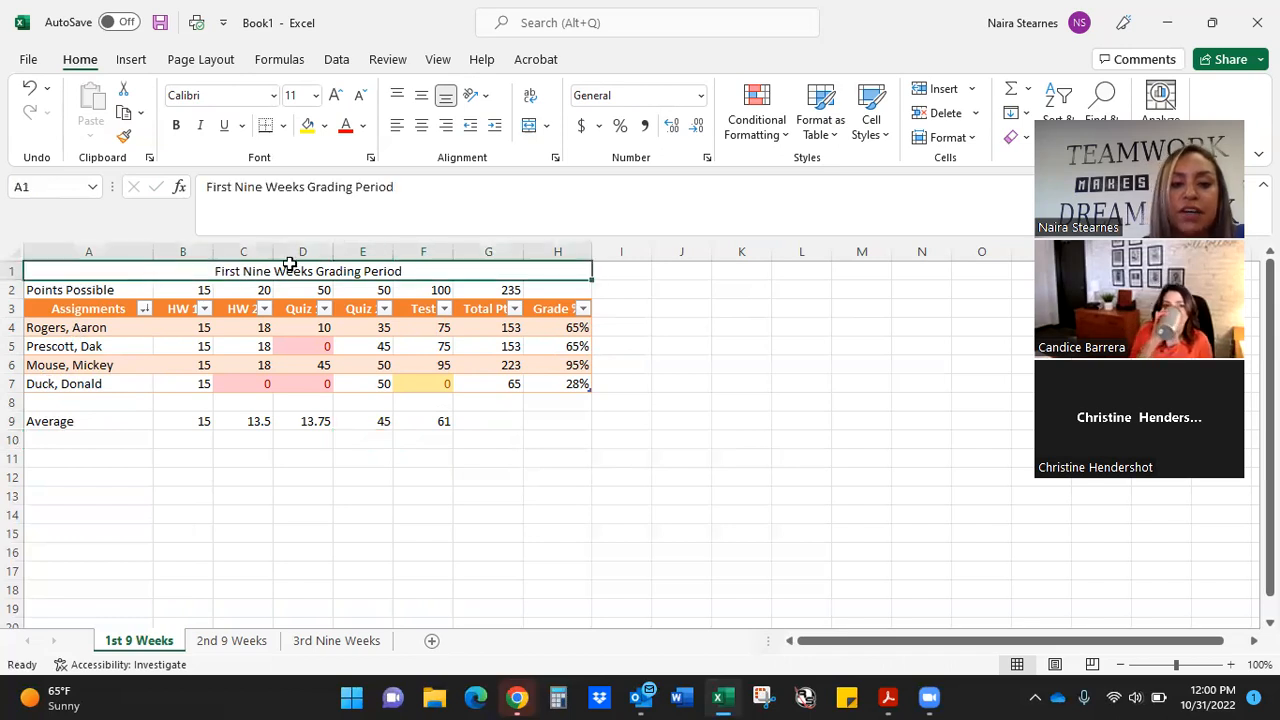
pyautogui.click(323, 128)
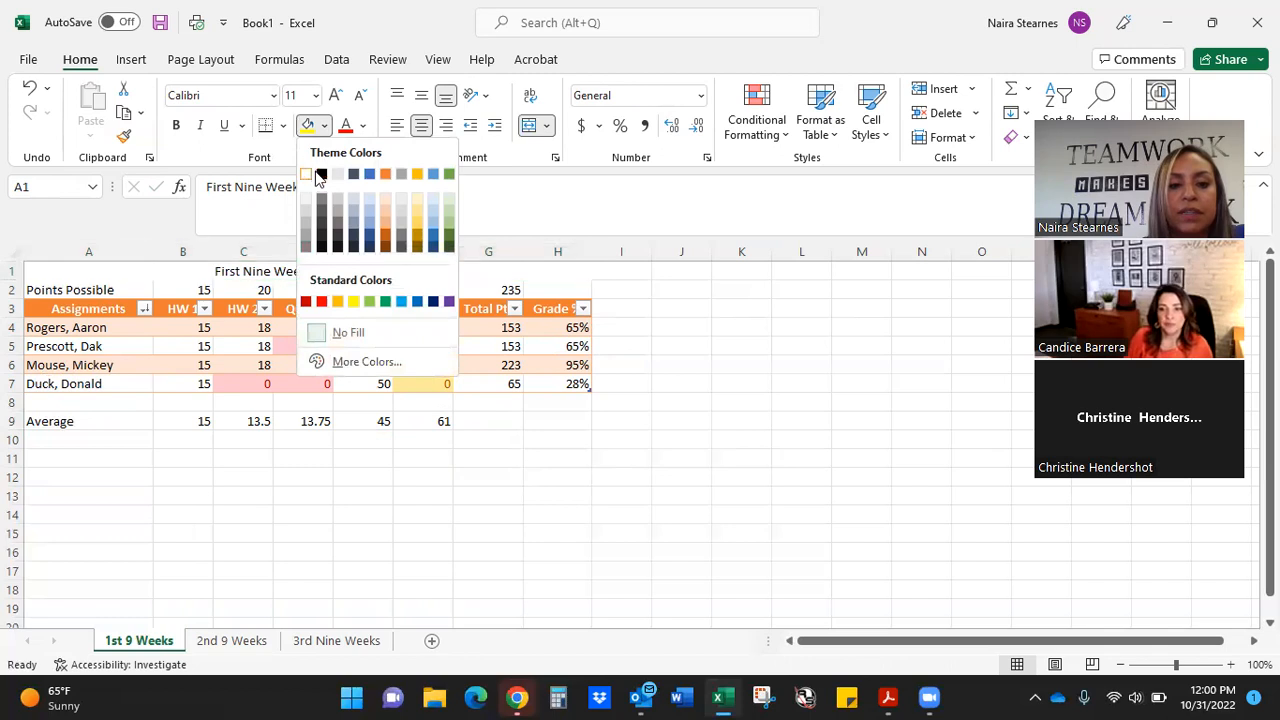
pyautogui.click(177, 129)
pyautogui.click(175, 127)
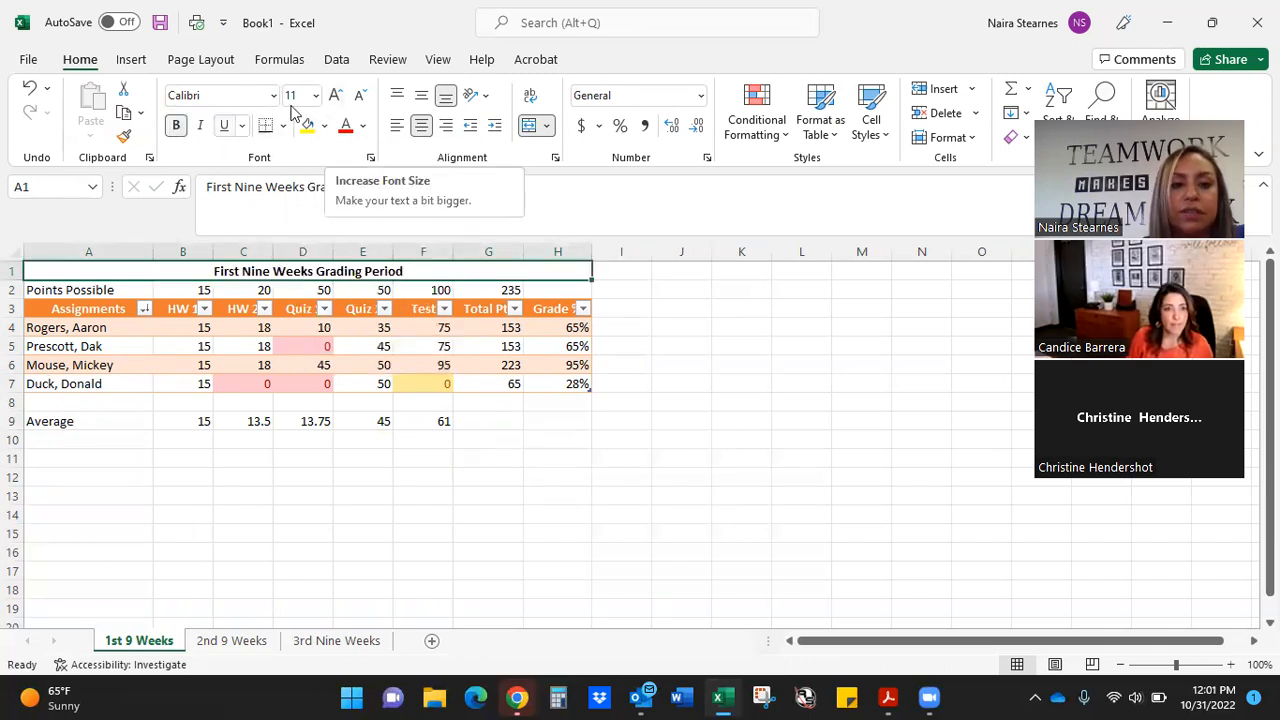
pyautogui.click(335, 96)
pyautogui.click(335, 96)
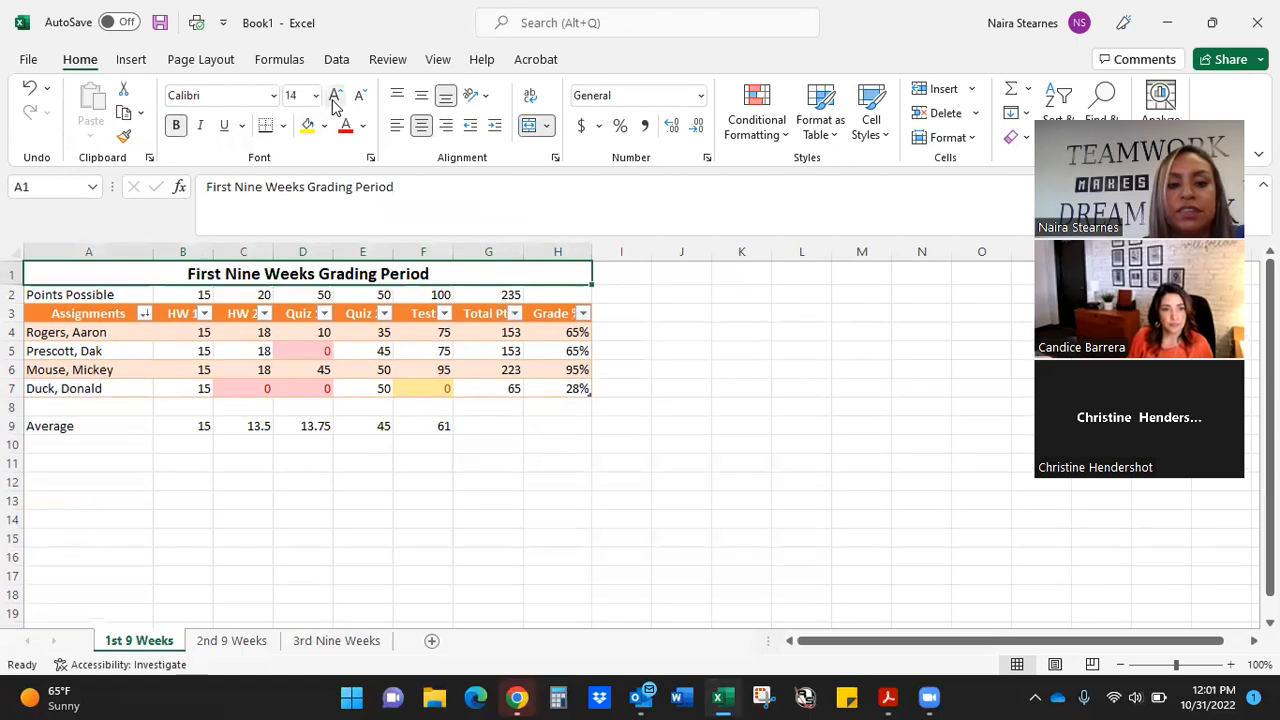
# Enlarge the title "First Nine Weeks Grading Period" to font size 16 and surround its merged cell with Thick Outside Borders
pyautogui.click(335, 98)
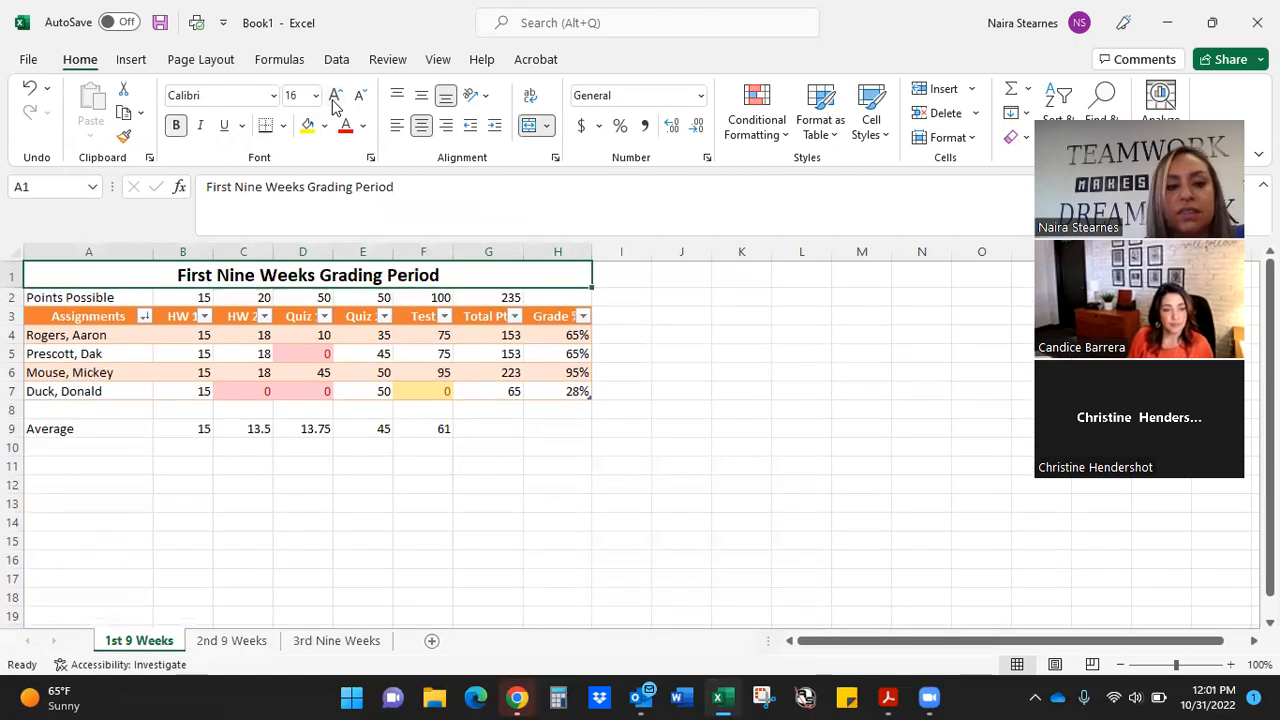
pyautogui.click(666, 430)
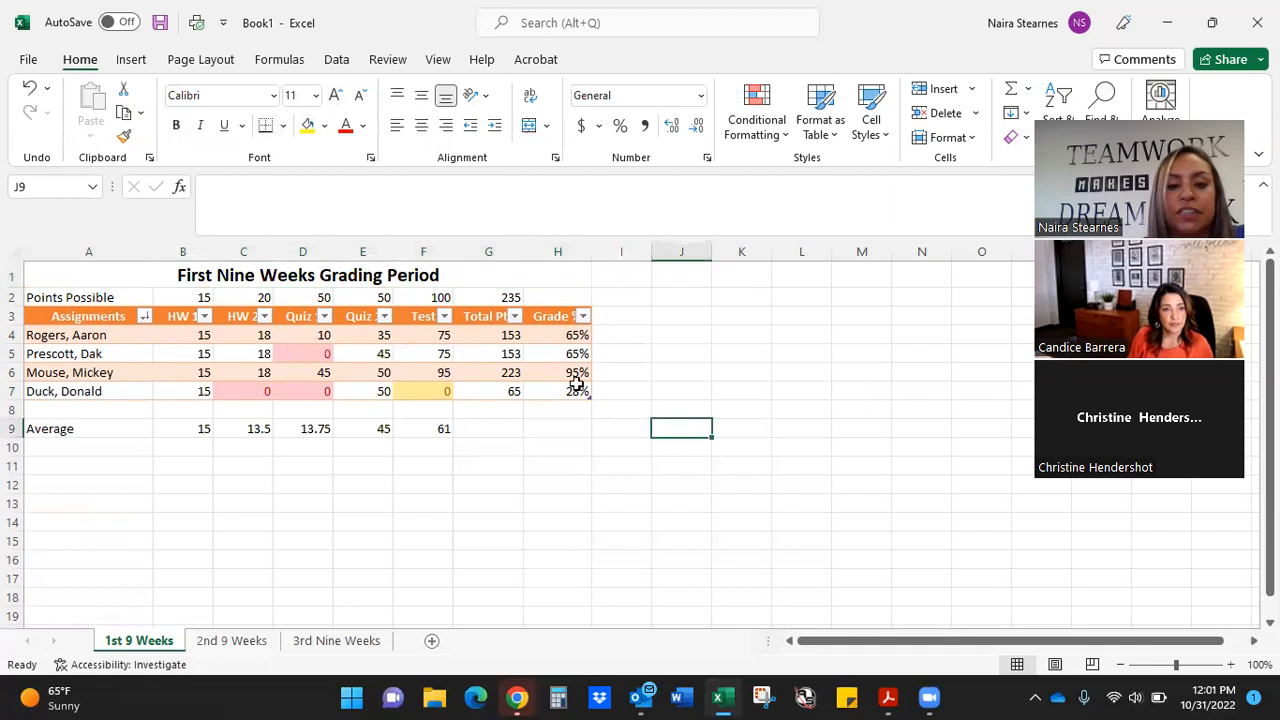
pyautogui.click(366, 277)
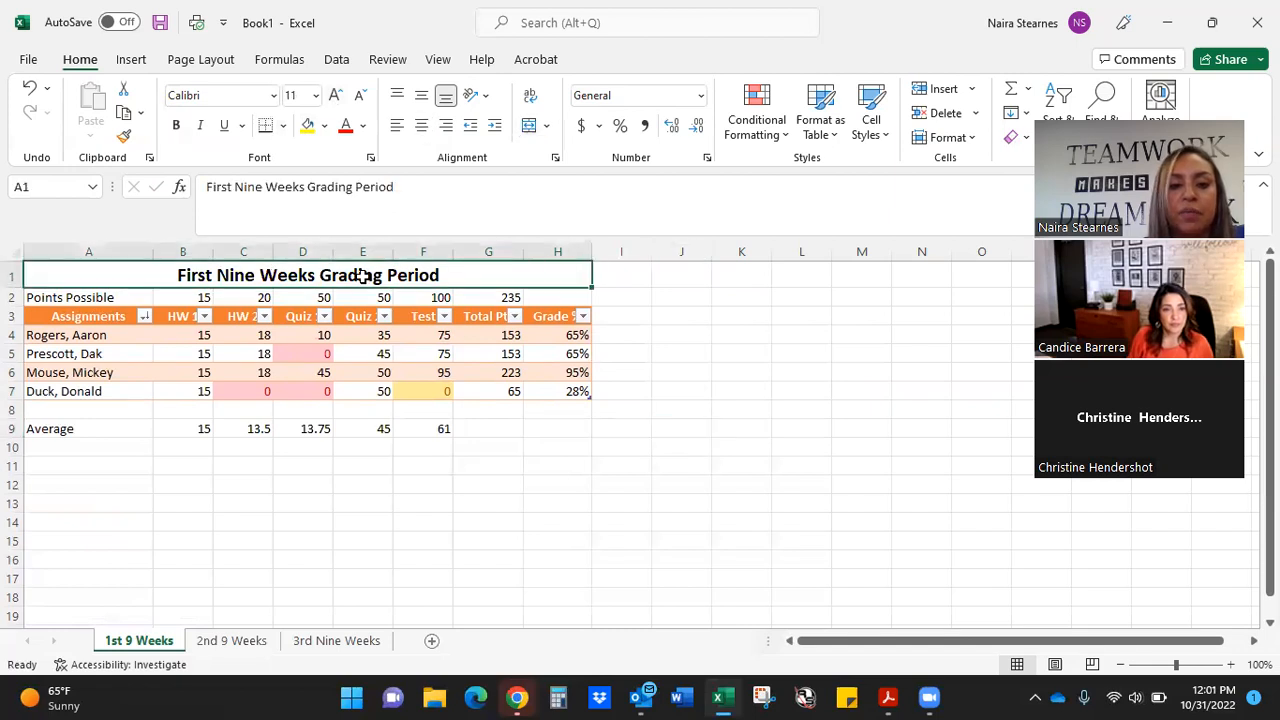
pyautogui.click(283, 126)
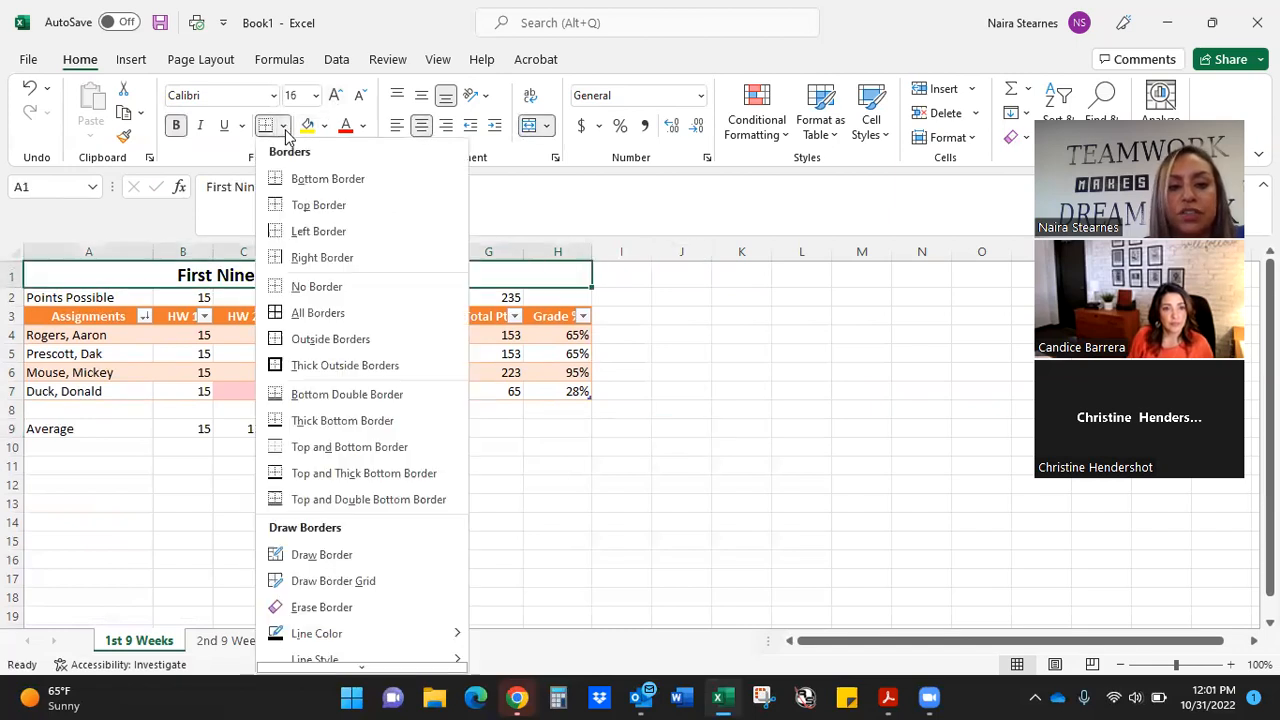
pyautogui.click(290, 366)
pyautogui.click(621, 524)
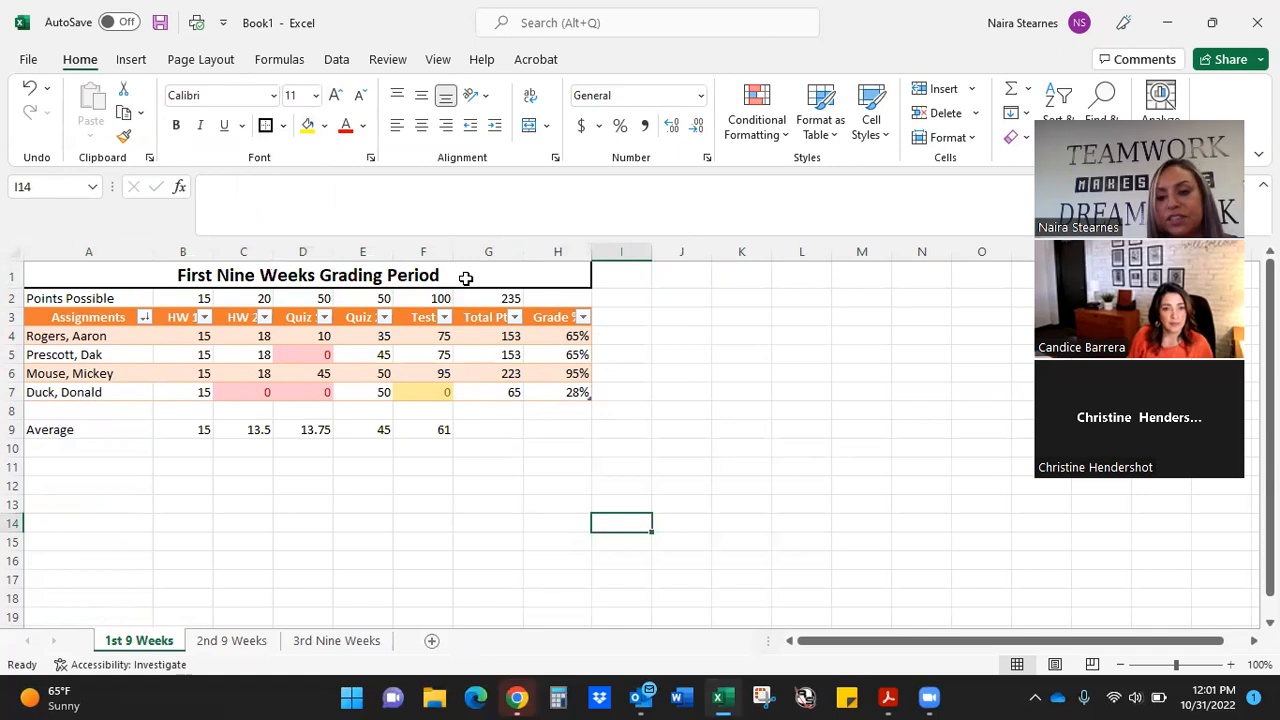
pyautogui.click(183, 540)
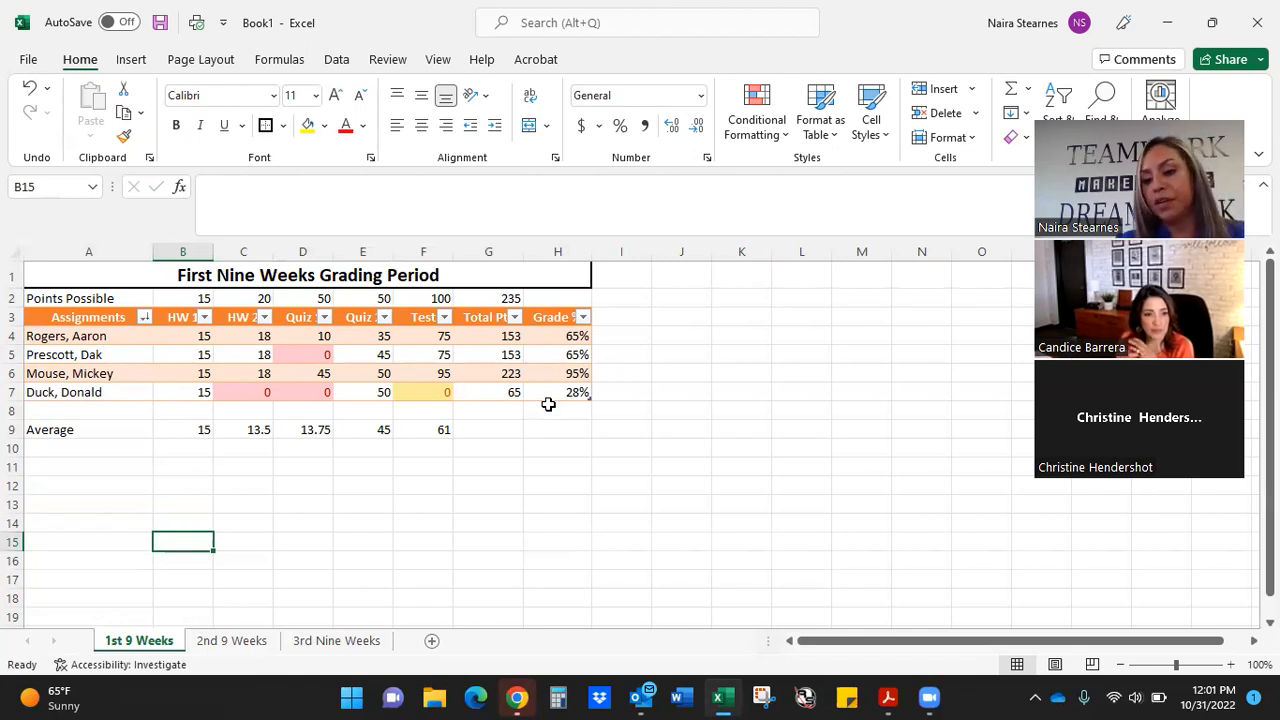
pyautogui.click(540, 485)
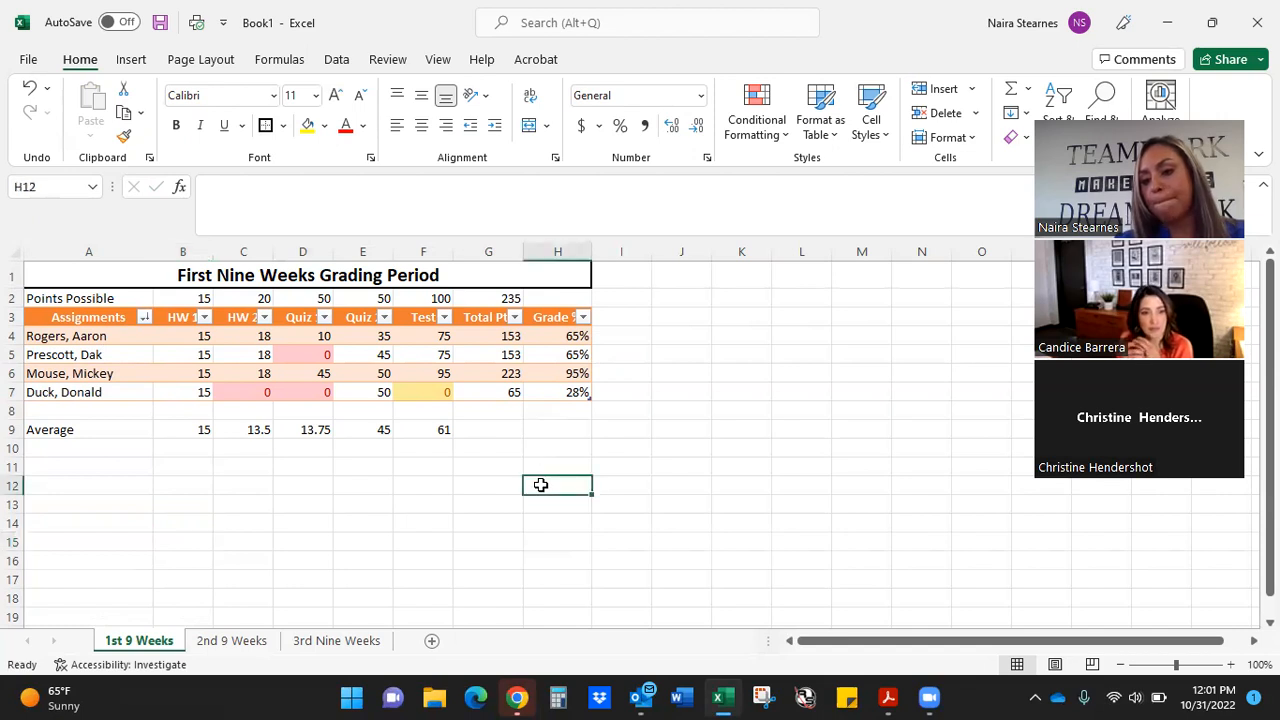